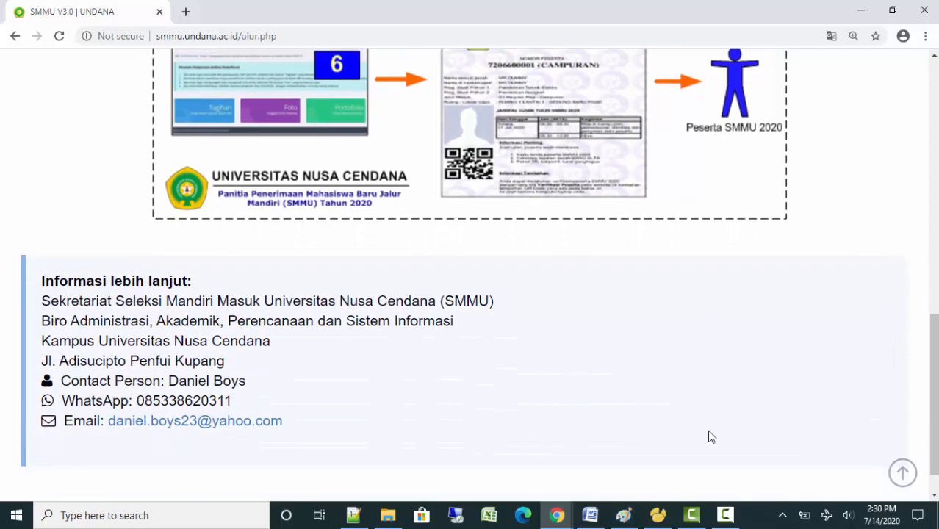
scroll(712, 436, down, 1)
Zoom the SMMU Undana page out so the whole sidebar fits on screen
scroll(711, 436, up, 9)
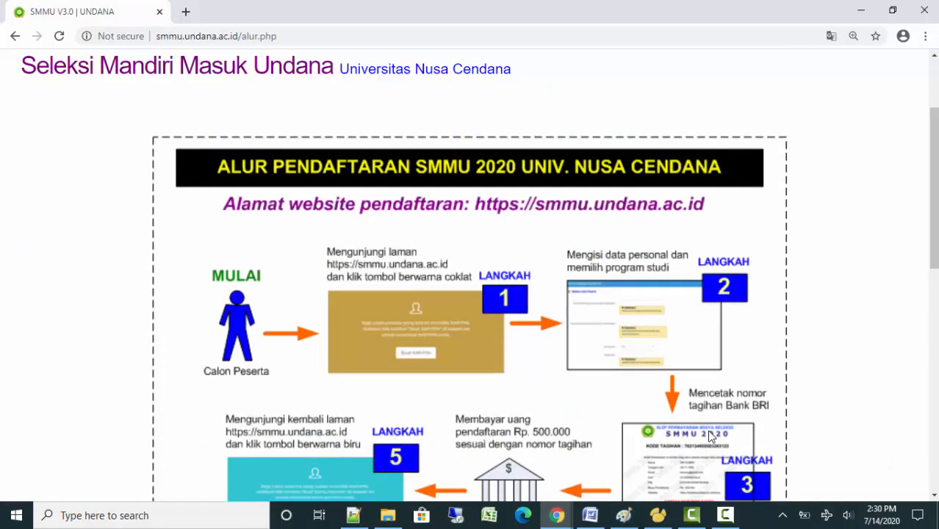
key(ctrl+minus)
scroll(711, 436, up, 2)
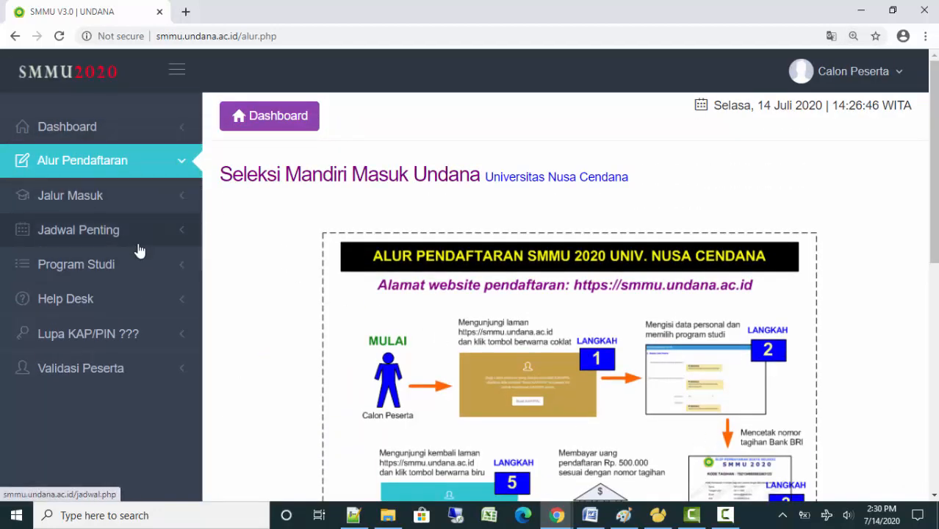
Open Program Studi and look over the study programmes and their uang pangkal fees
click(115, 279)
scroll(625, 327, down, 3)
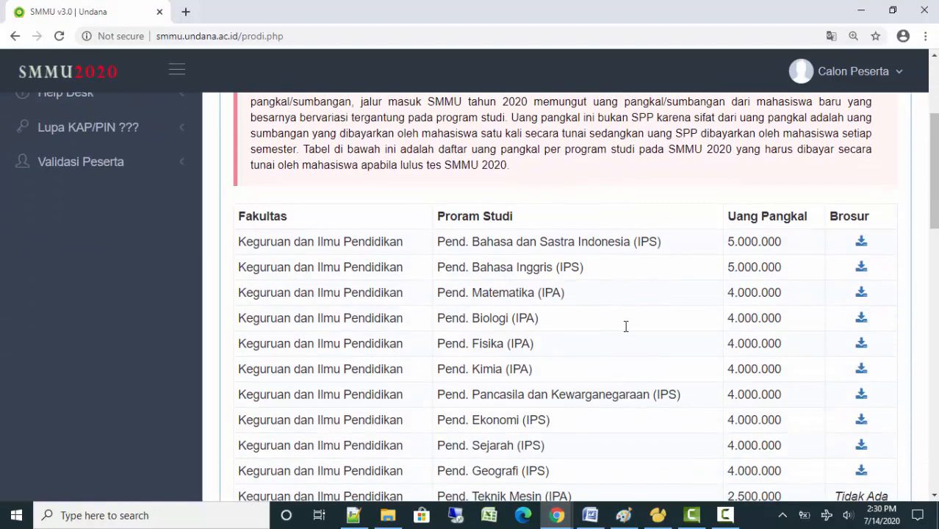
scroll(518, 177, up, 2)
scroll(526, 206, down, 2)
scroll(593, 240, down, 2)
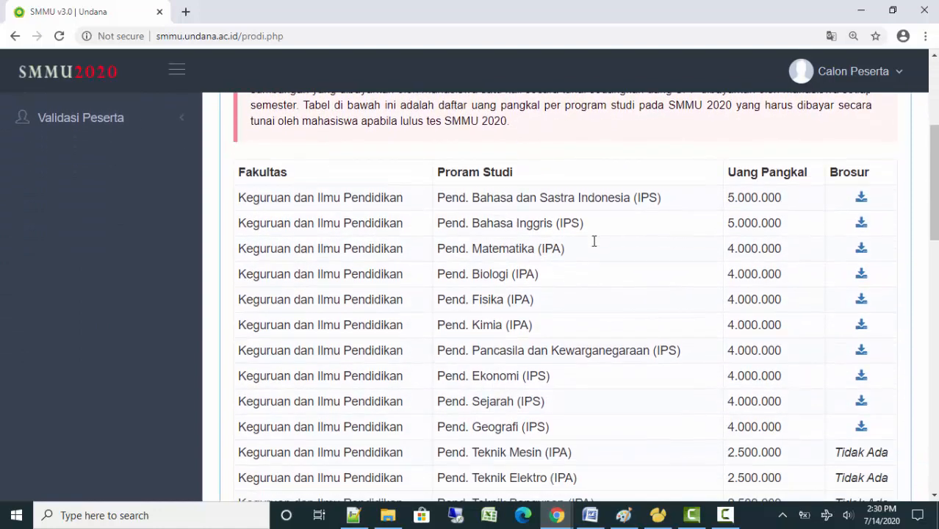
scroll(704, 232, up, 1)
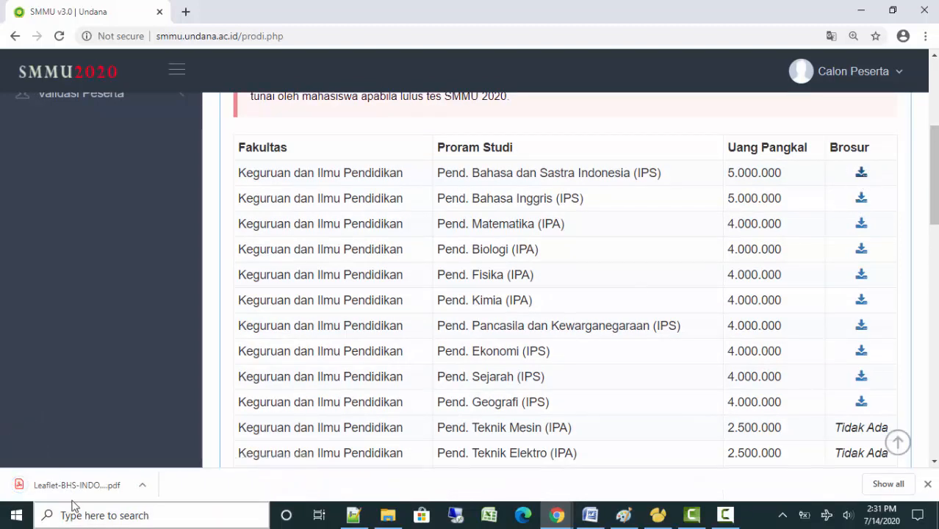
click(86, 484)
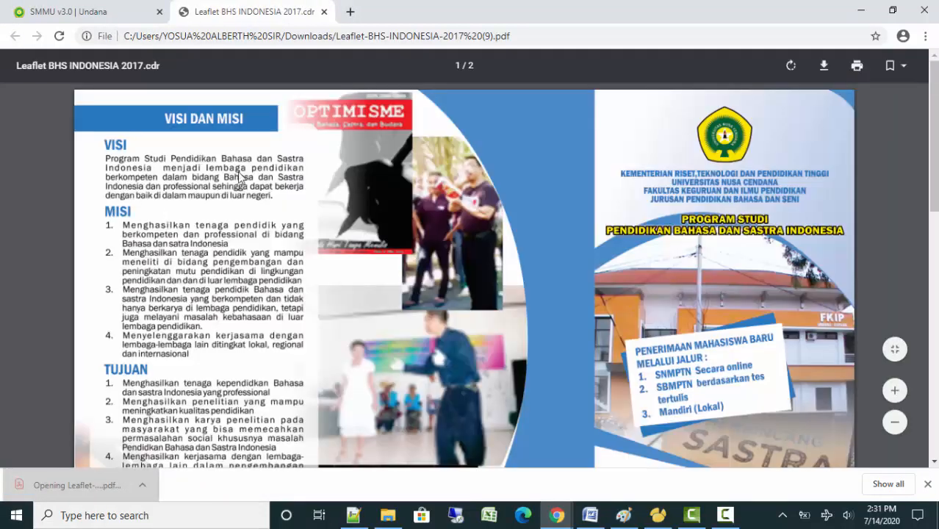
scroll(564, 261, down, 10)
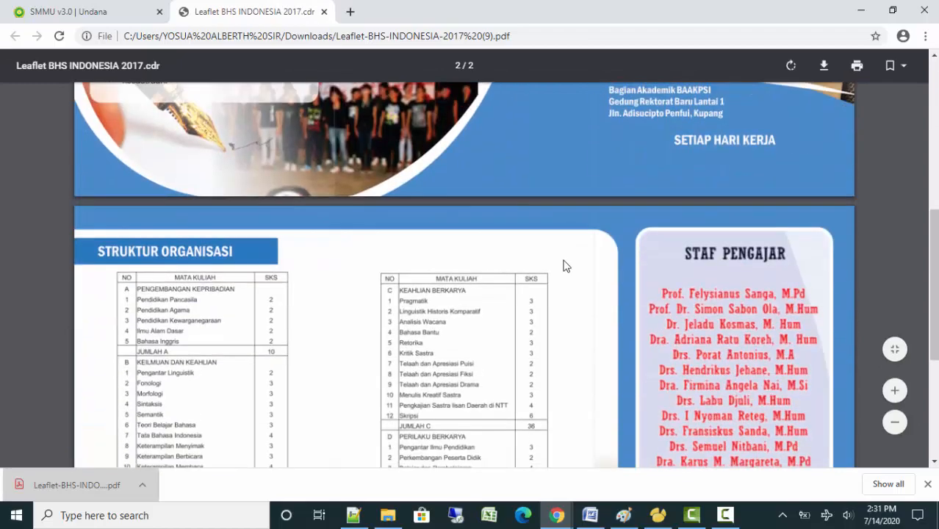
scroll(566, 266, down, 5)
scroll(566, 266, up, 6)
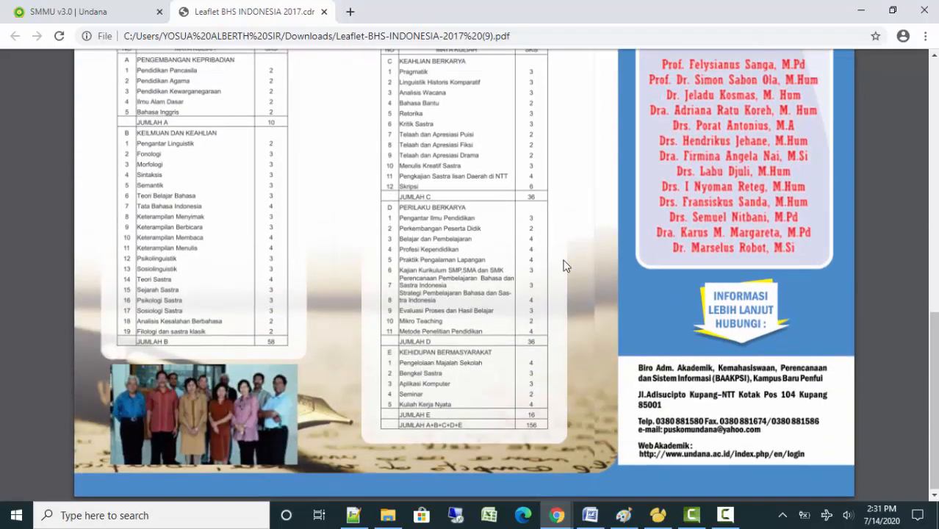
scroll(566, 266, up, 8)
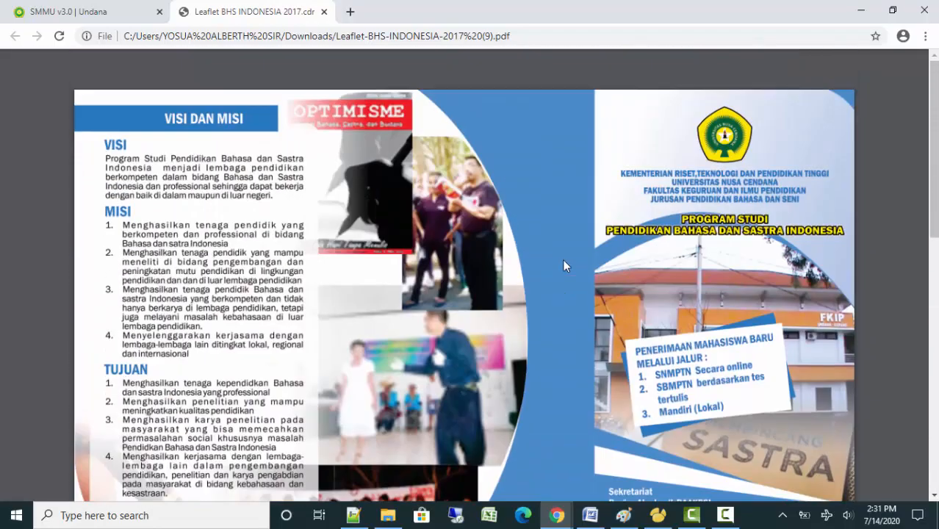
click(324, 12)
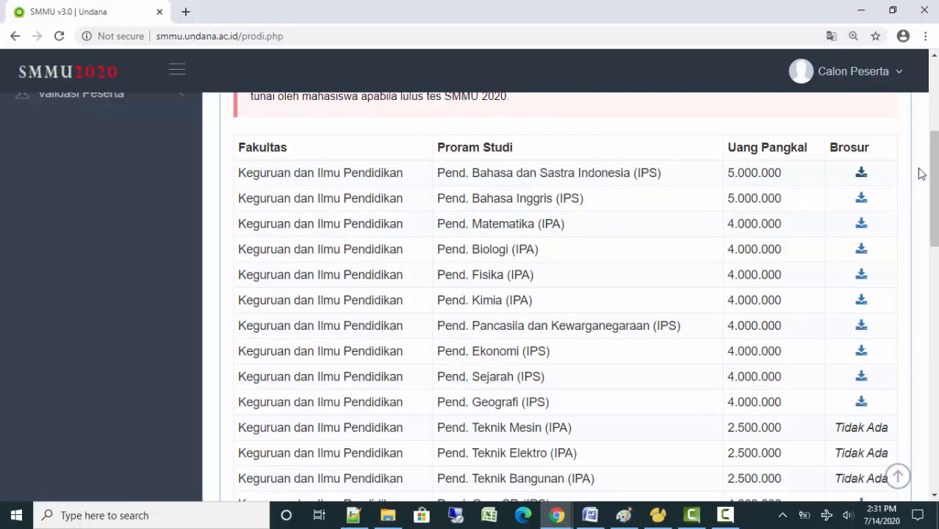
scroll(933, 185, up, 2)
scroll(933, 169, down, 1)
scroll(935, 188, down, 12)
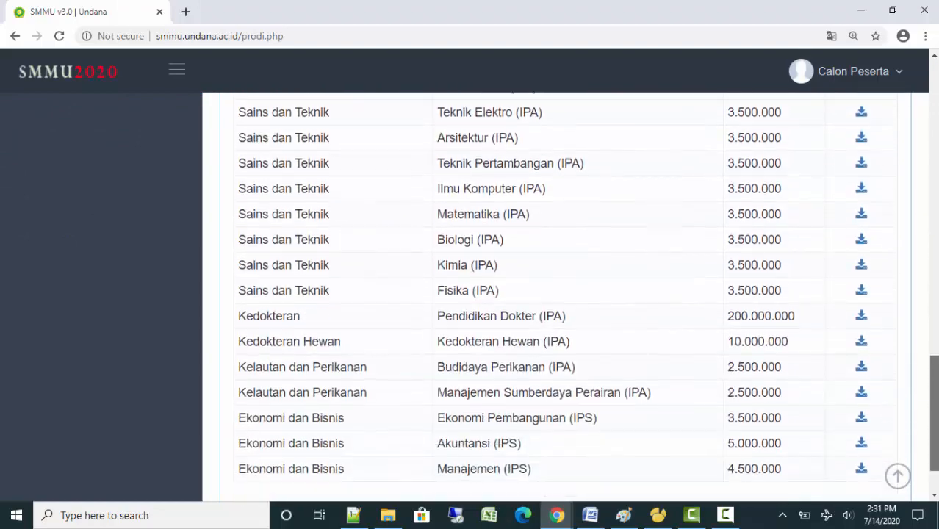
scroll(558, 294, down, 2)
scroll(938, 157, up, 14)
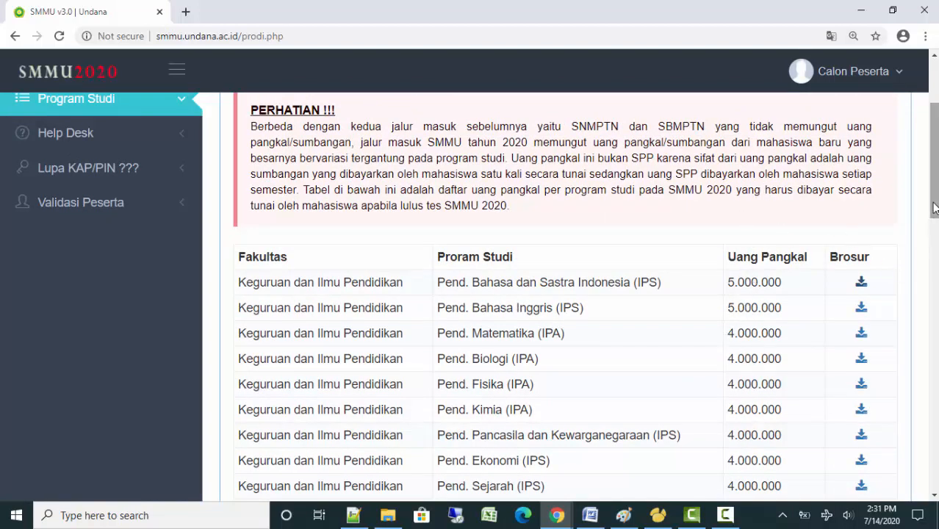
scroll(936, 171, up, 3)
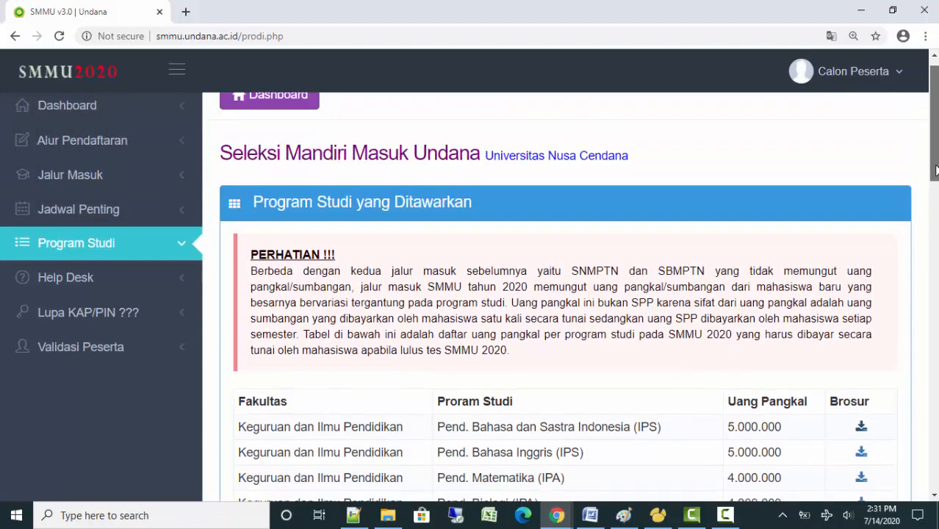
mouse_move(936, 170)
mouse_down()
mouse_move(934, 331)
mouse_move(934, 169)
mouse_up()
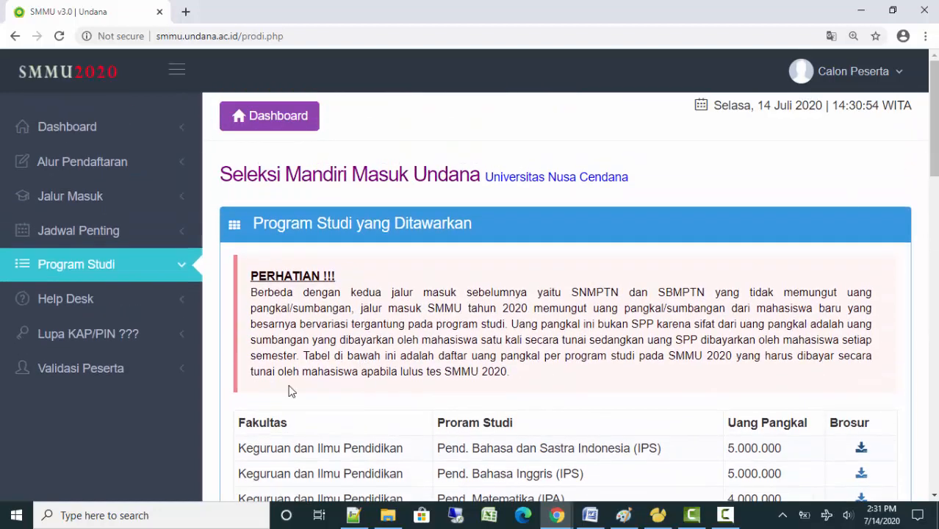
Open the Lupa KAP/PIN recovery form and scroll through its fields
click(114, 345)
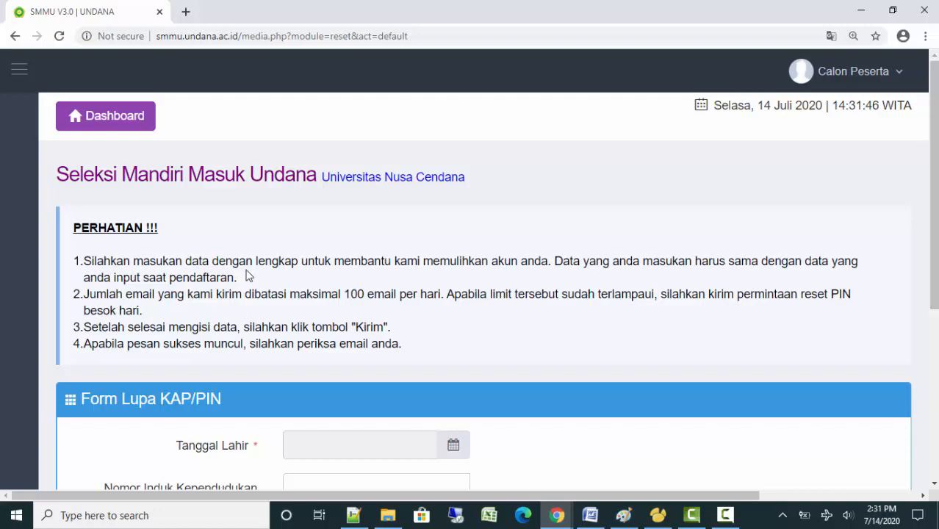
drag(933, 262, 933, 432)
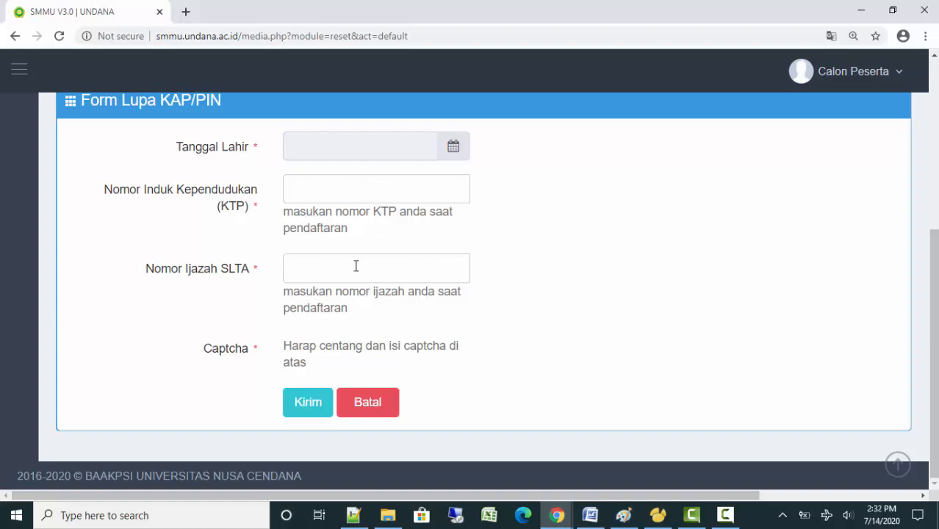
drag(938, 344, 934, 168)
View the Validasi Peserta QR page from the Dashboard, then return to the Dashboard
click(107, 121)
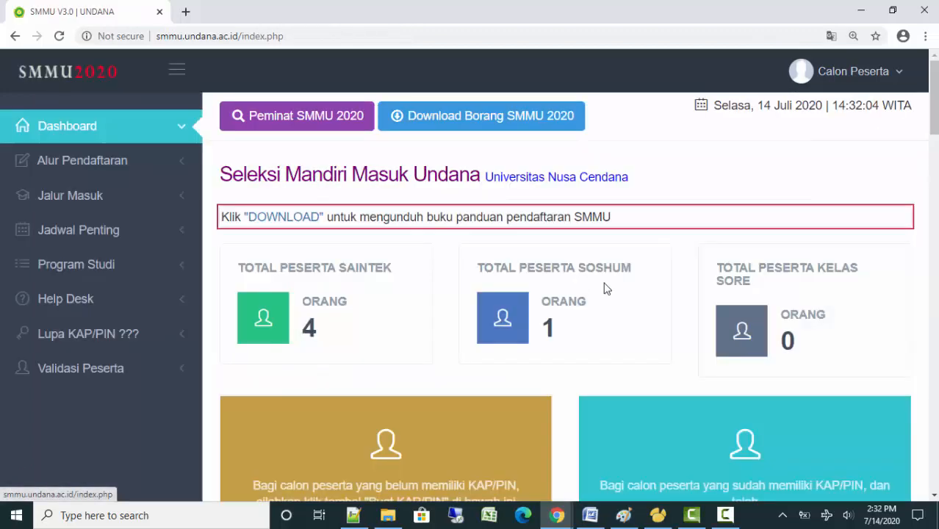
click(76, 371)
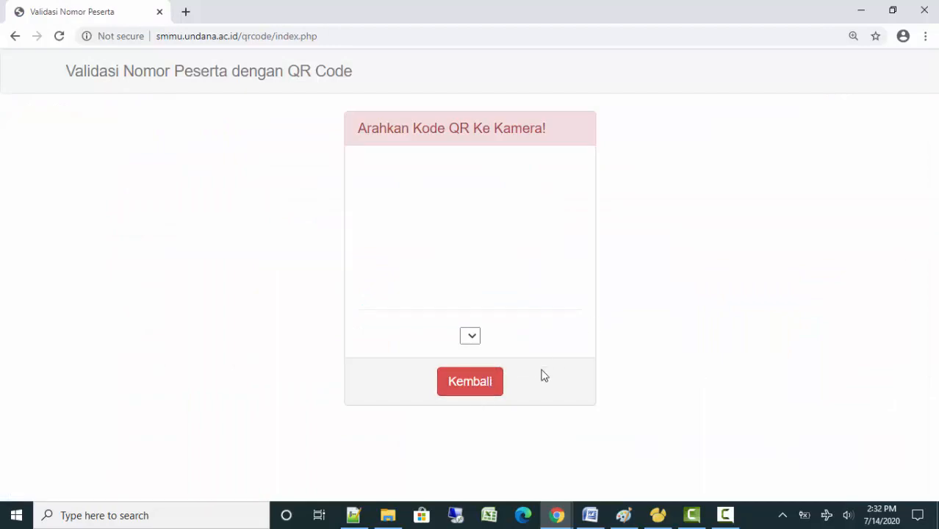
click(460, 399)
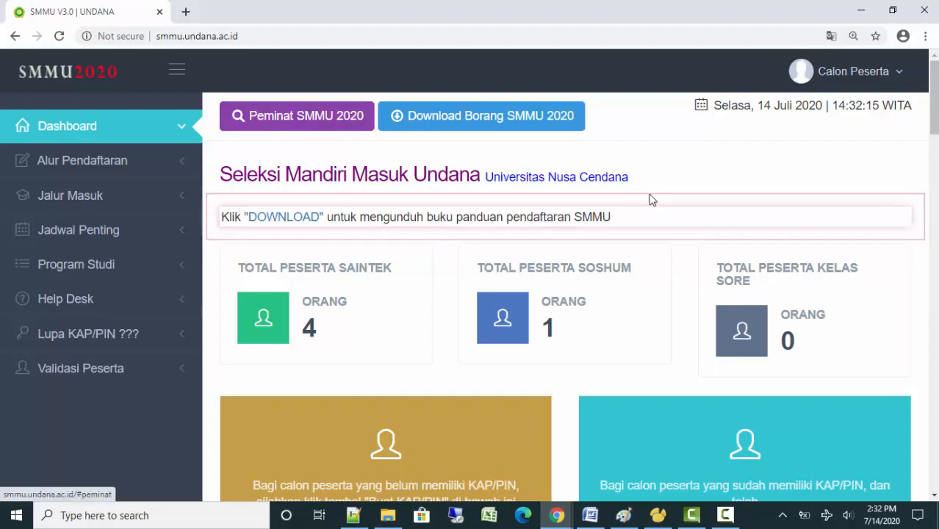
click(300, 122)
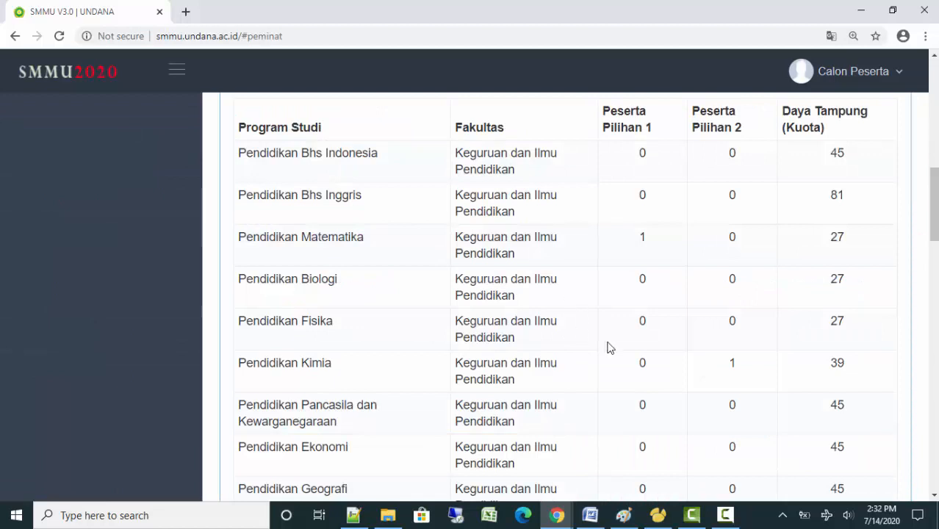
scroll(613, 352, down, 5)
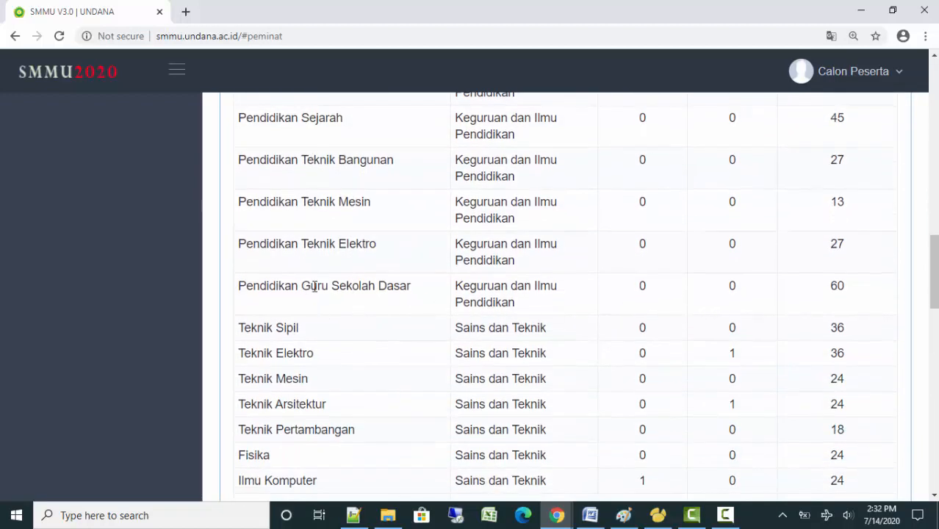
drag(236, 286, 351, 286)
click(392, 330)
drag(240, 286, 566, 307)
click(653, 307)
drag(933, 287, 935, 116)
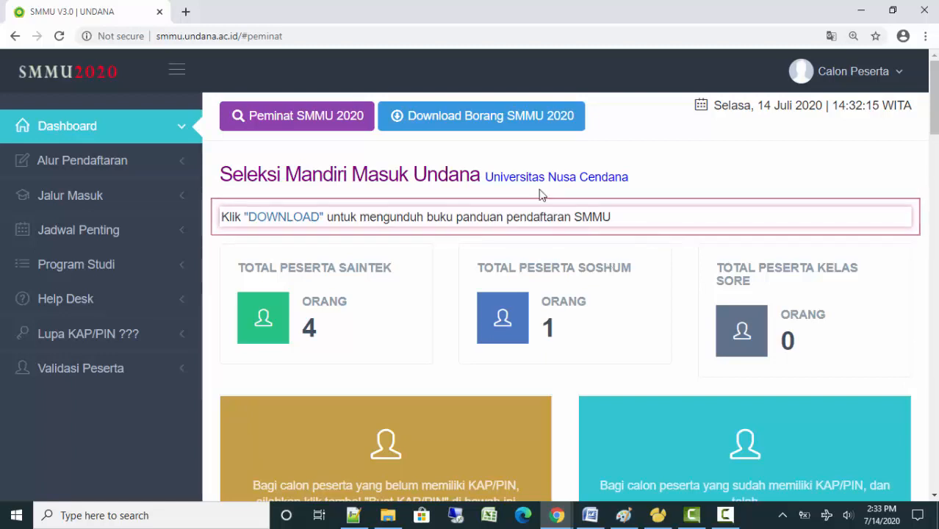
Open the BORANG_SMMU_2020.pdf form and scroll through its first pages
click(490, 130)
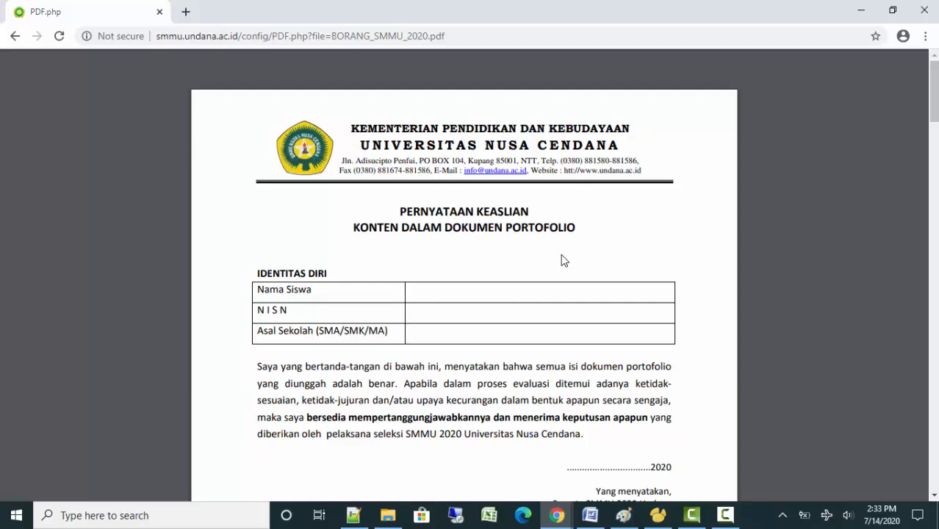
scroll(563, 260, down, 1)
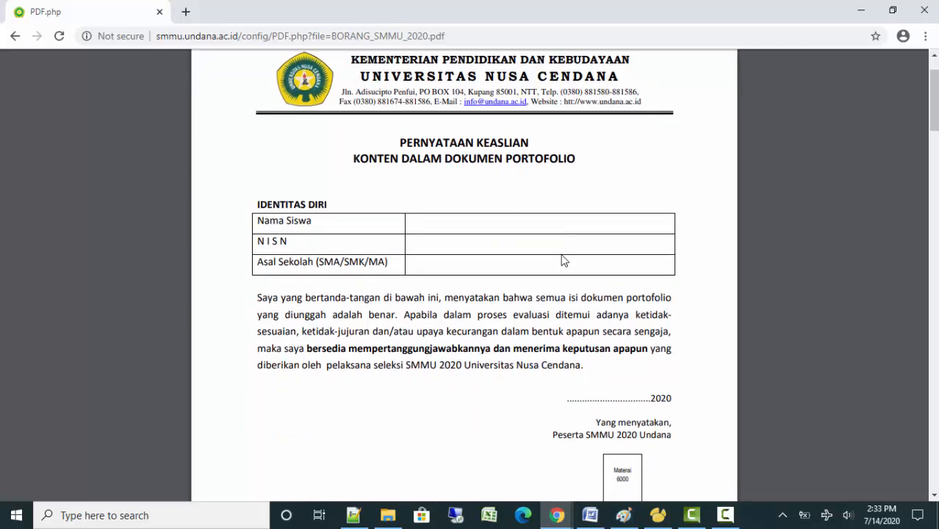
scroll(563, 260, down, 1)
scroll(563, 260, down, 2)
scroll(564, 260, up, 2)
scroll(563, 260, down, 9)
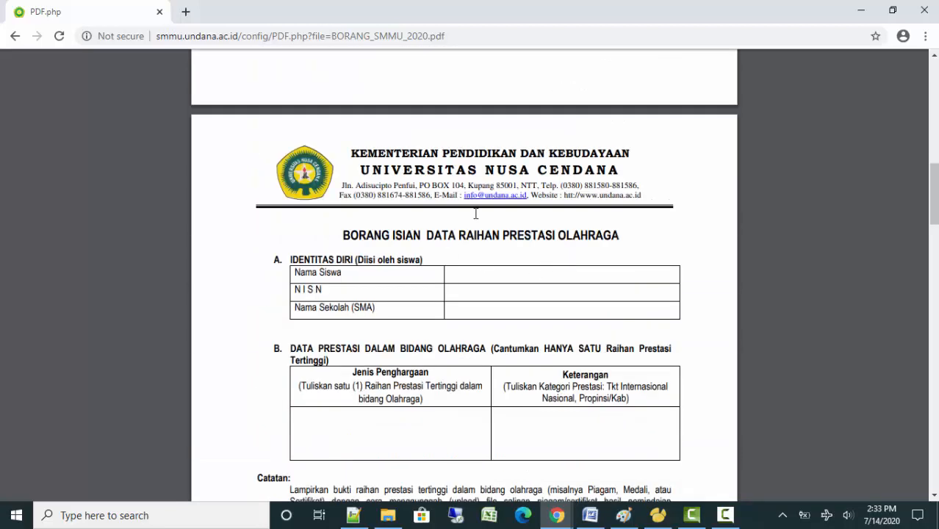
scroll(522, 353, down, 3)
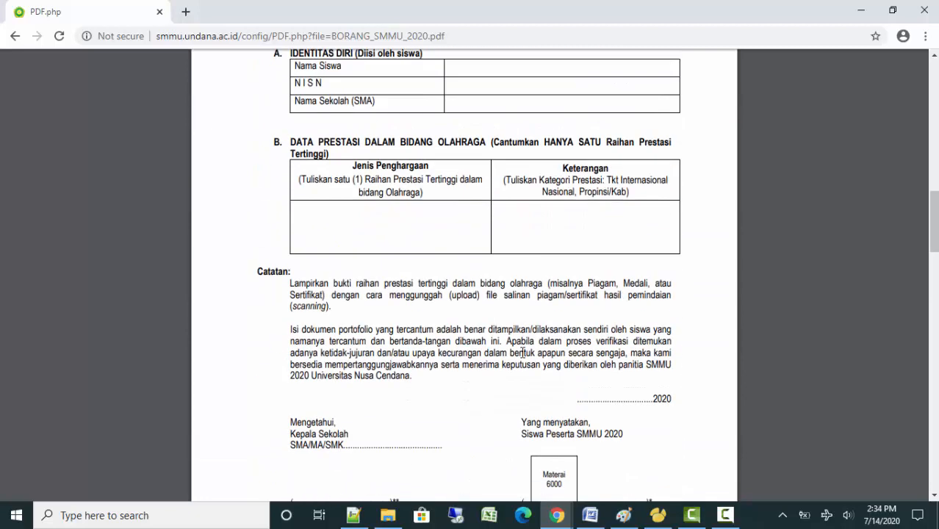
scroll(523, 353, down, 5)
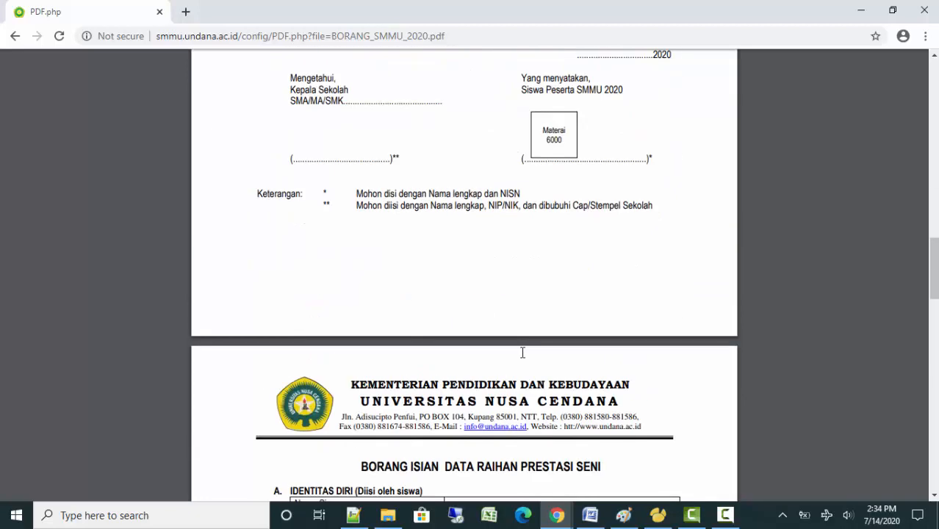
scroll(523, 353, up, 2)
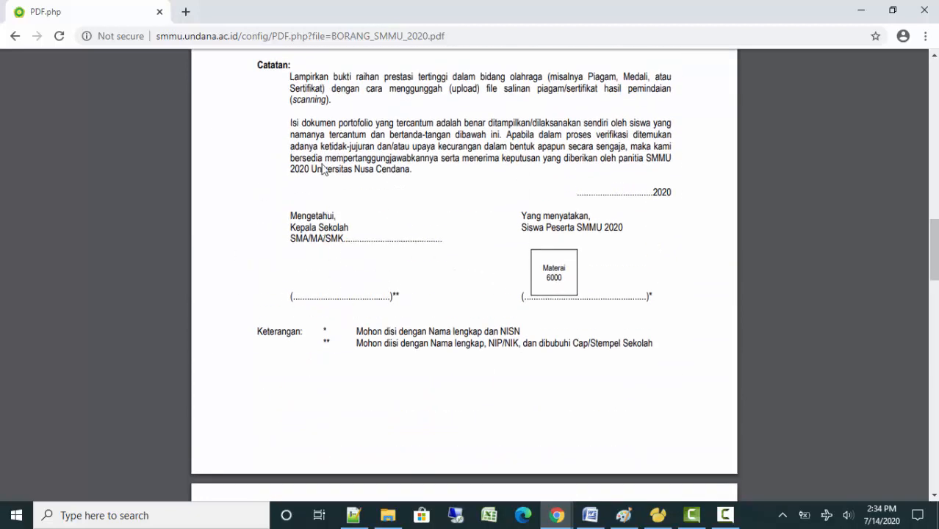
scroll(529, 265, up, 8)
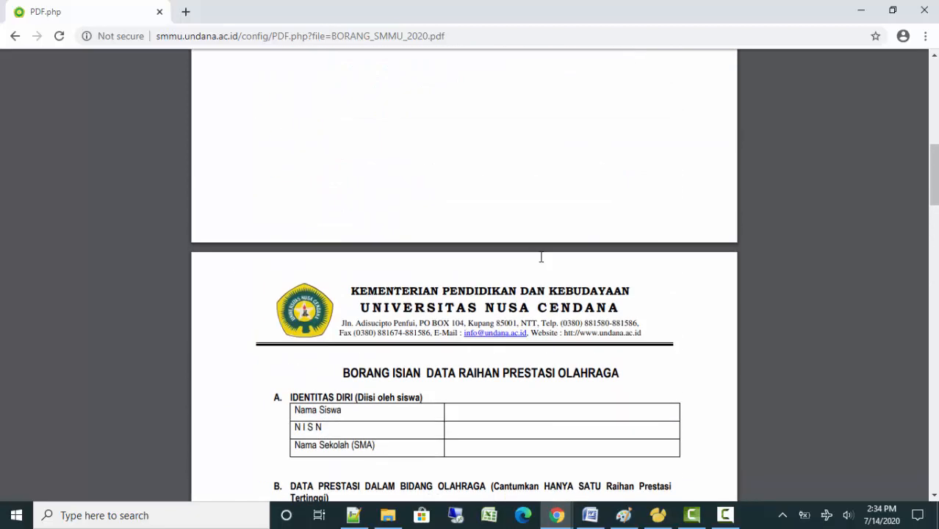
scroll(540, 256, up, 5)
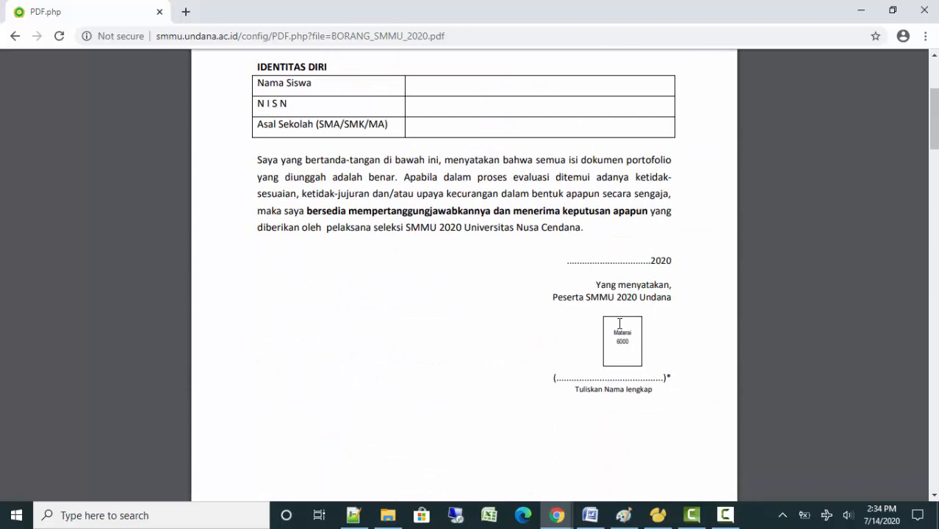
Read the remaining pages of the form PDF, then go back to the dashboard
click(722, 513)
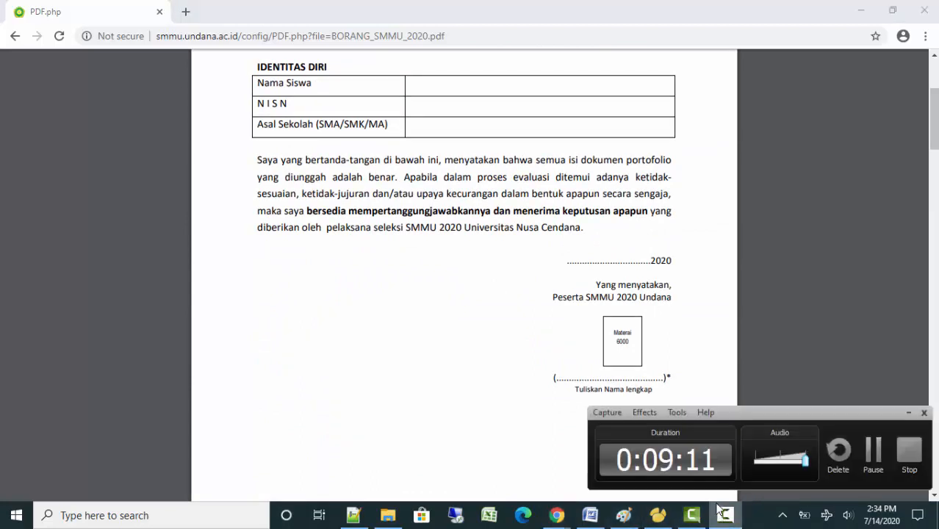
click(873, 457)
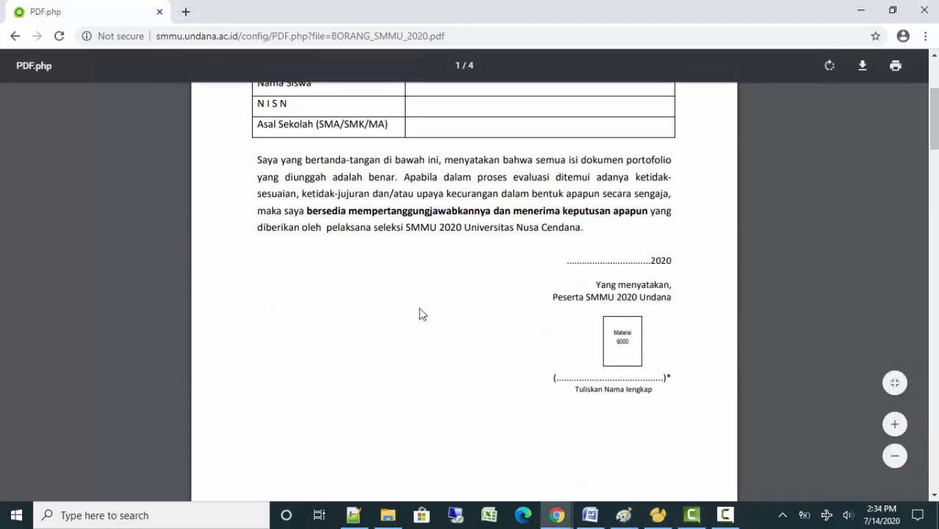
scroll(423, 314, down, 10)
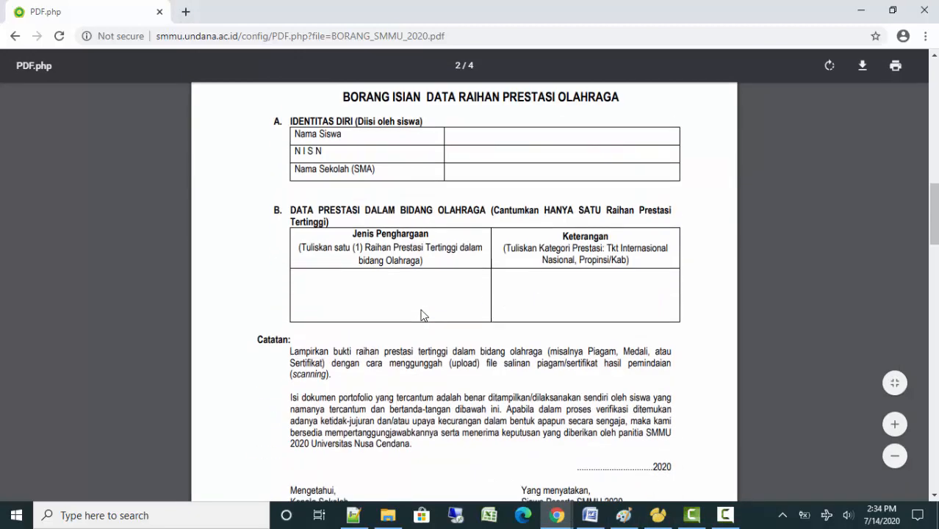
scroll(422, 315, down, 2)
scroll(421, 314, down, 2)
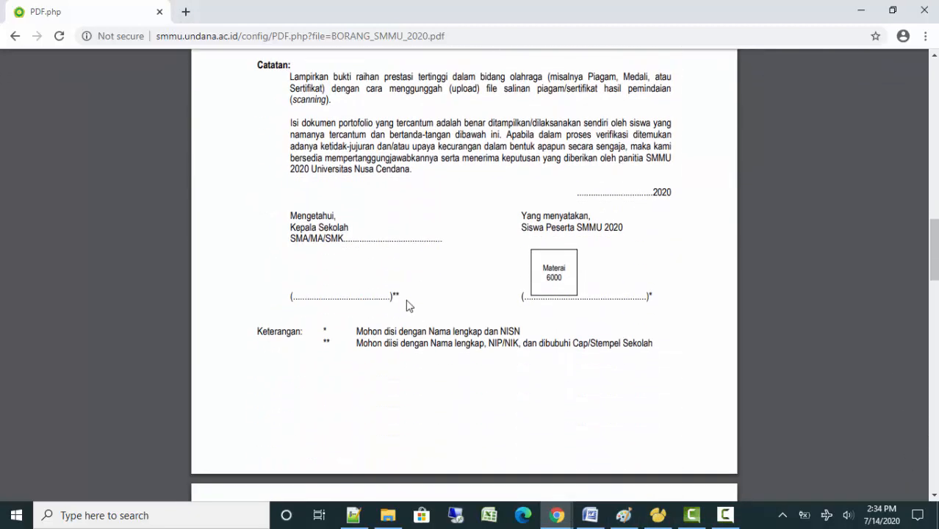
scroll(479, 345, down, 5)
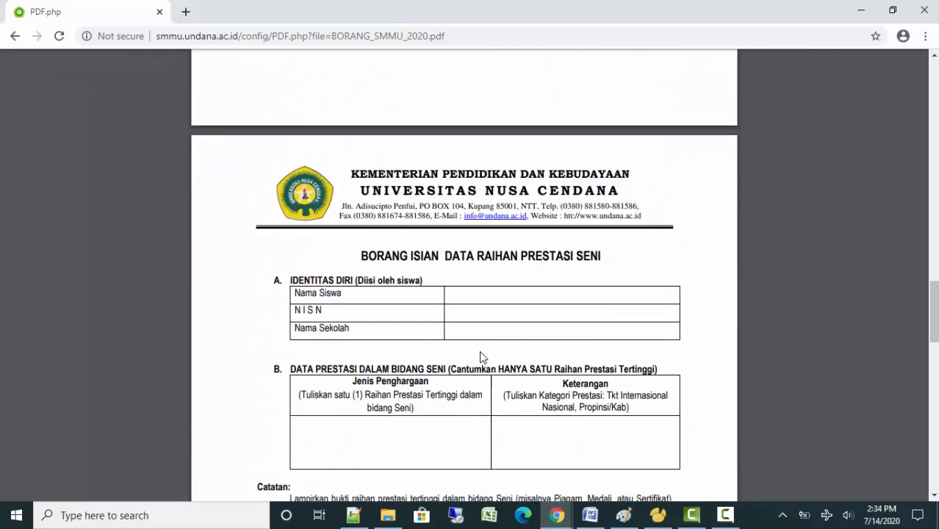
scroll(483, 357, down, 4)
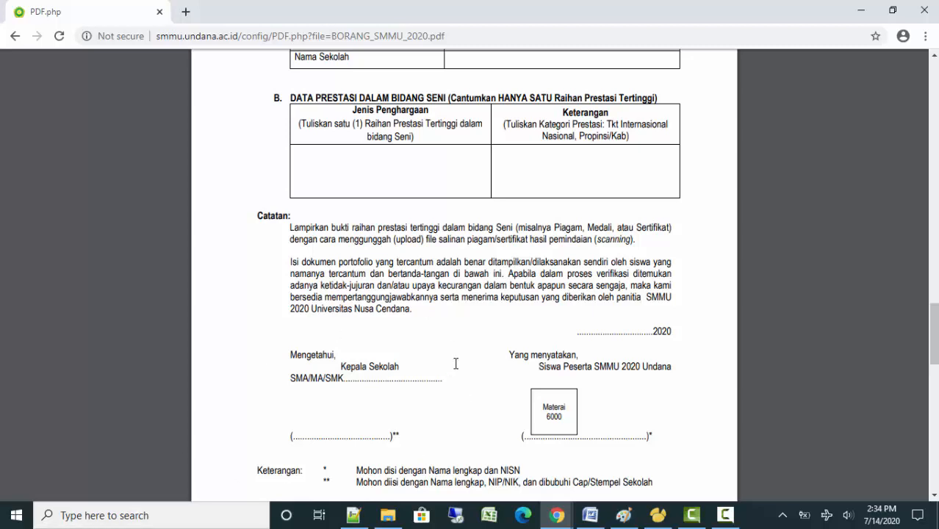
scroll(454, 369, down, 12)
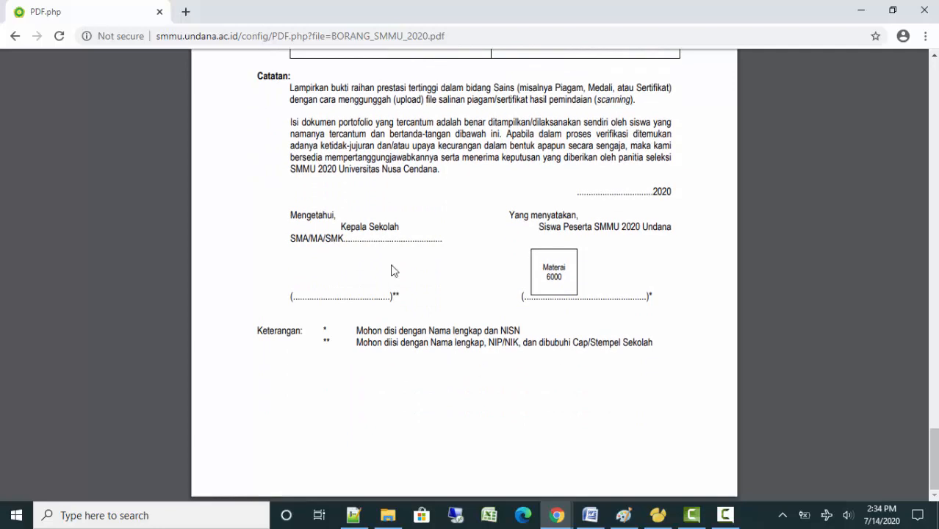
click(14, 35)
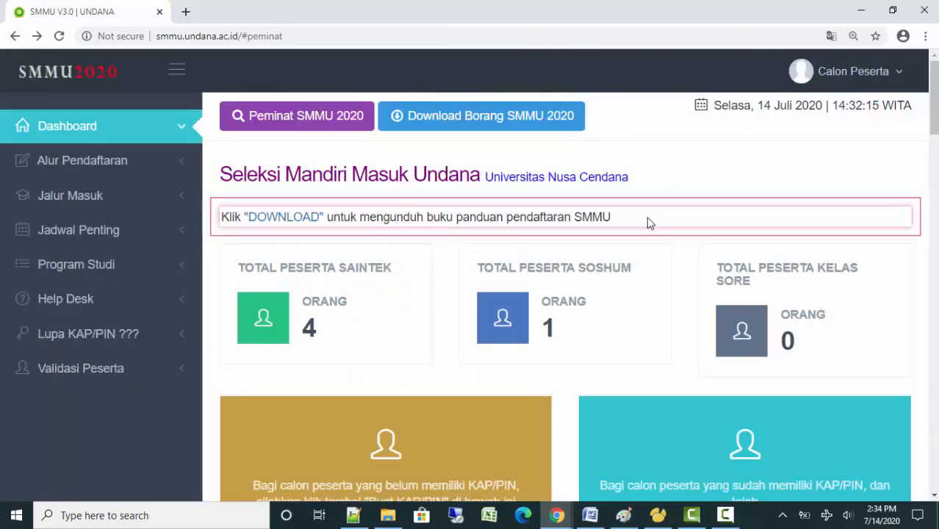
scroll(651, 225, down, 1)
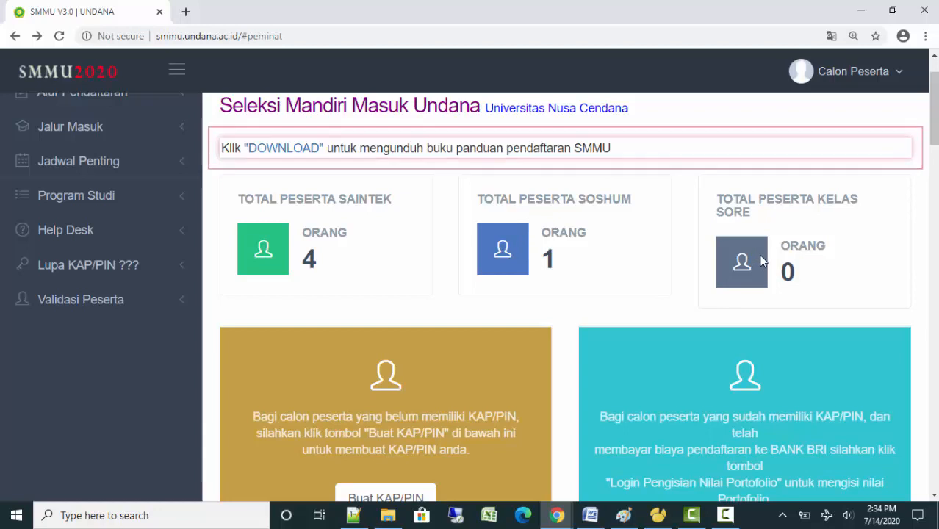
scroll(760, 265, up, 2)
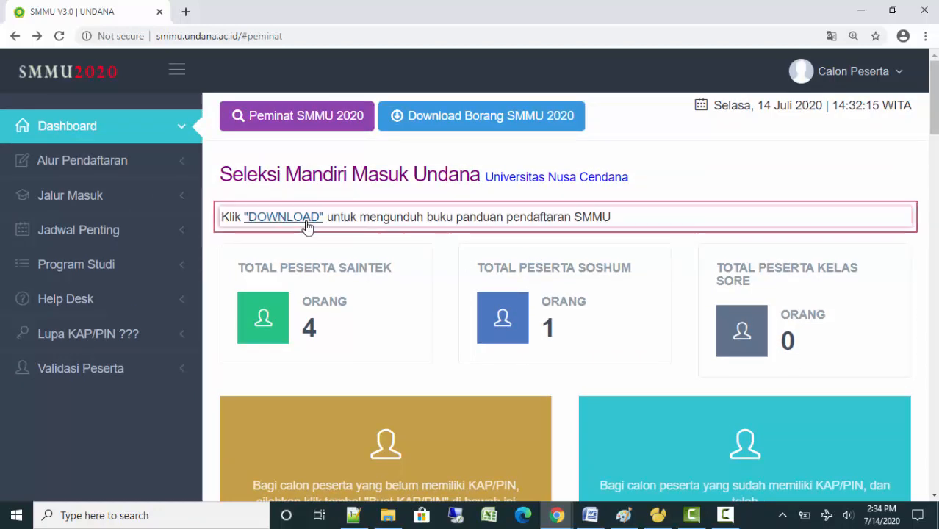
scroll(657, 237, down, 3)
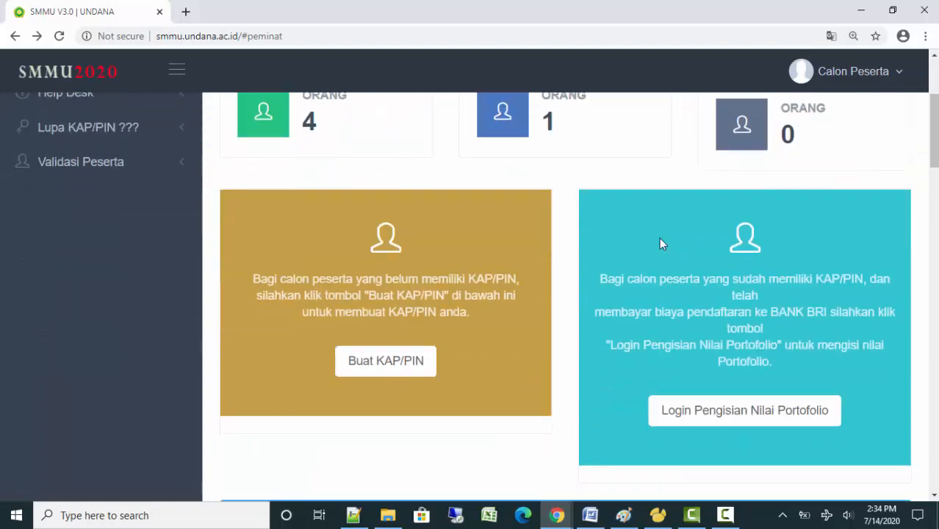
scroll(659, 237, up, 2)
scroll(659, 237, down, 2)
key(ctrl+minus)
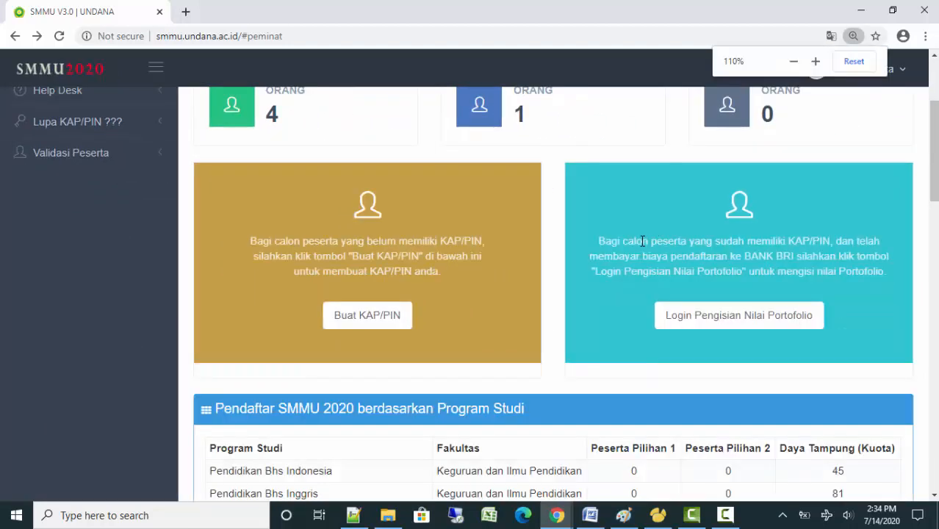
scroll(557, 309, up, 2)
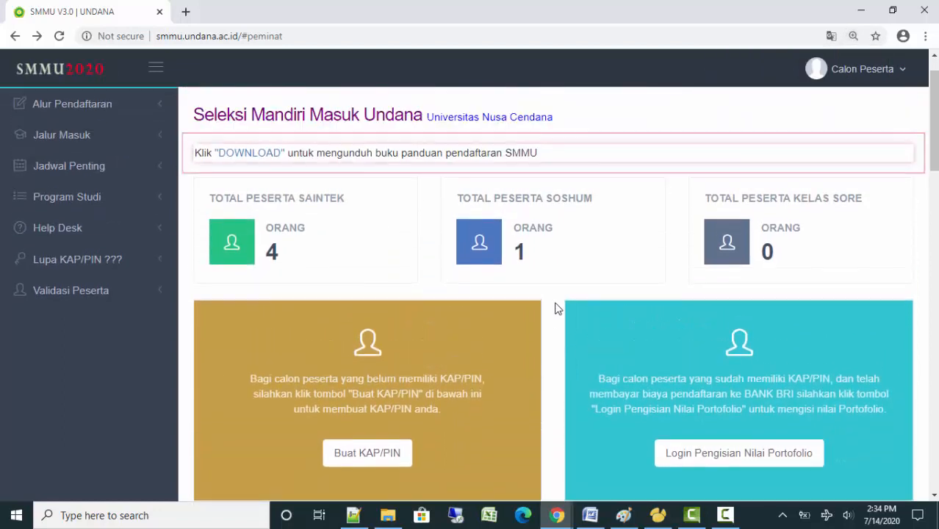
click(62, 107)
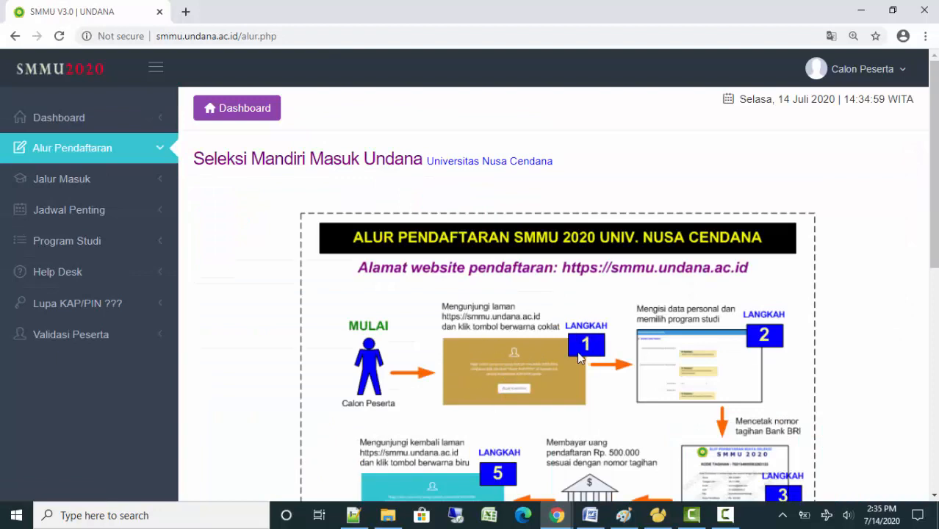
click(107, 126)
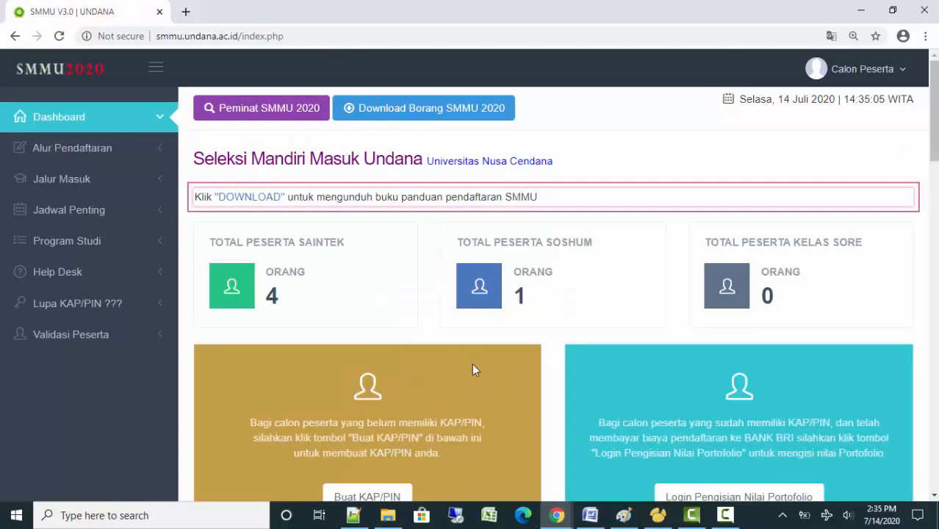
scroll(466, 360, down, 3)
click(367, 360)
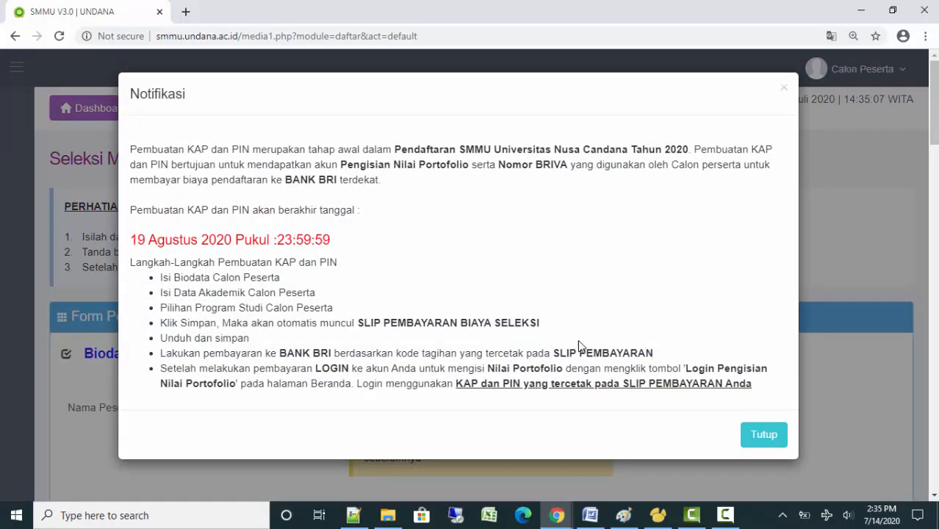
Dismiss the KAP/PIN Notifikasi notice and scroll through the creation form
click(761, 435)
scroll(540, 297, down, 2)
scroll(540, 299, up, 2)
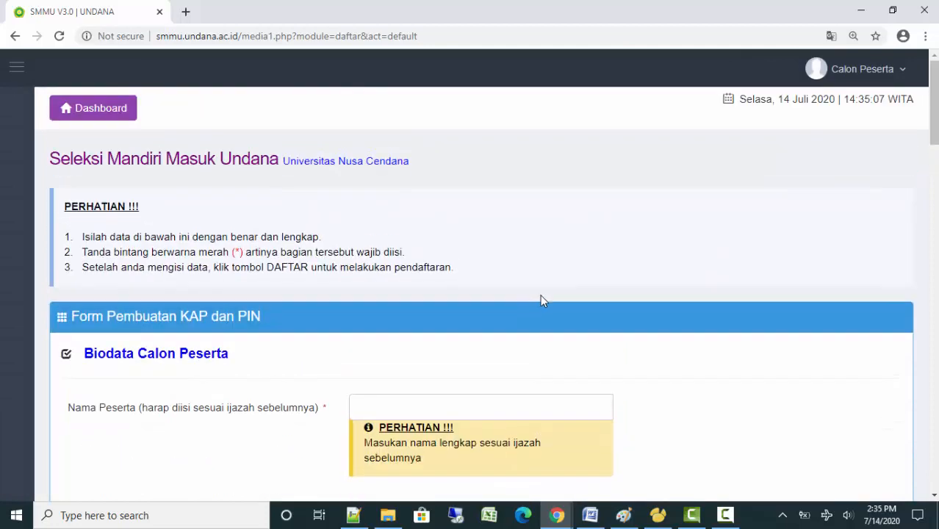
scroll(540, 300, down, 3)
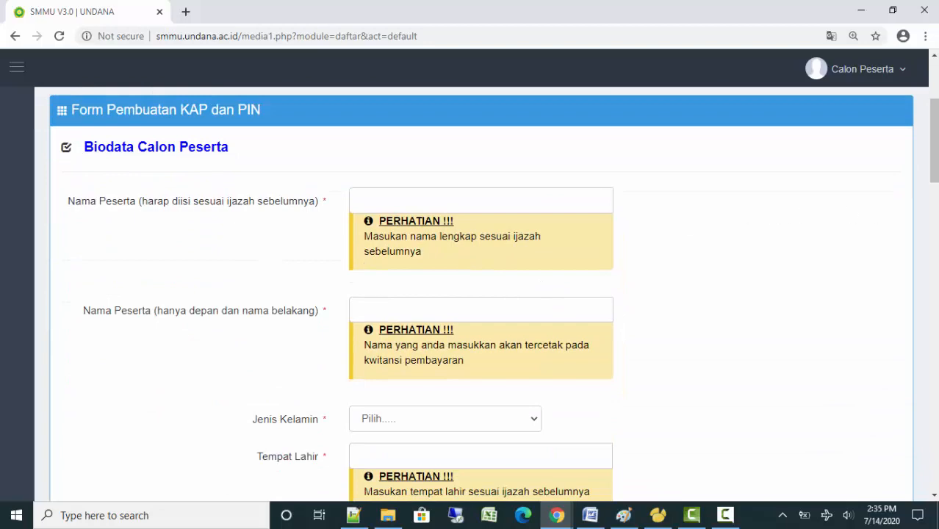
drag(934, 176, 935, 483)
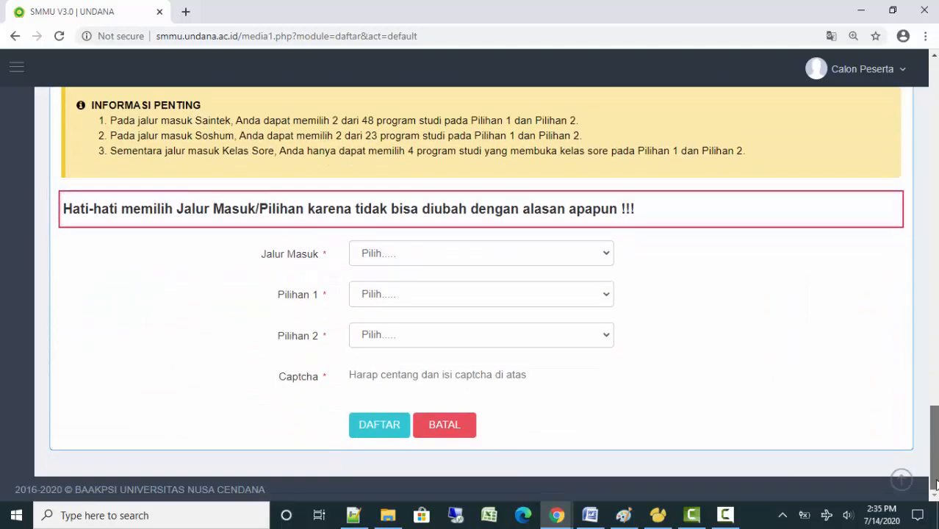
drag(936, 483, 895, 110)
Move to the Biodata Calon Peserta section and focus the participant's full name field
click(726, 515)
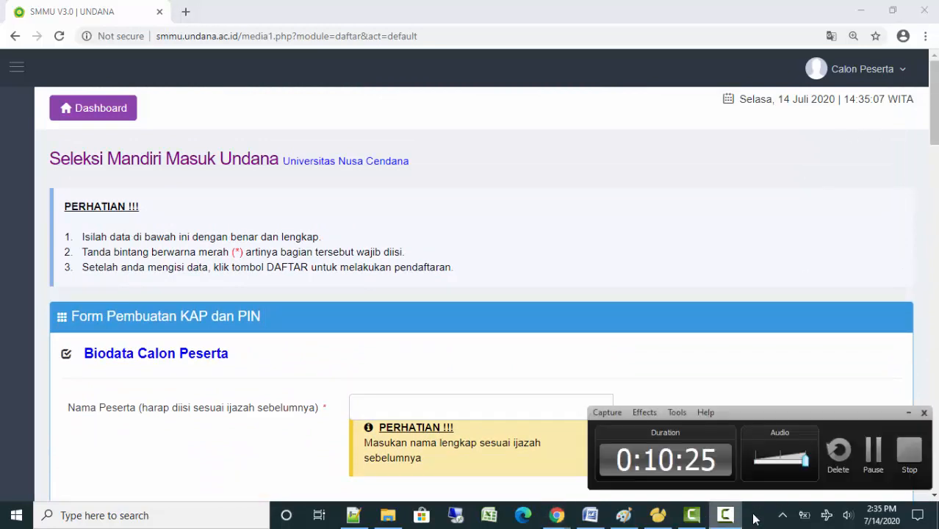
click(883, 467)
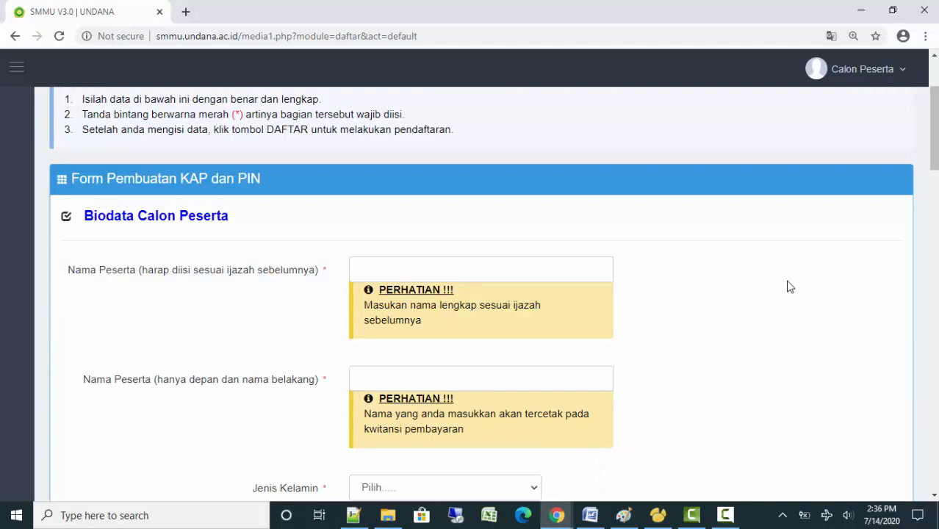
mouse_move(725, 515)
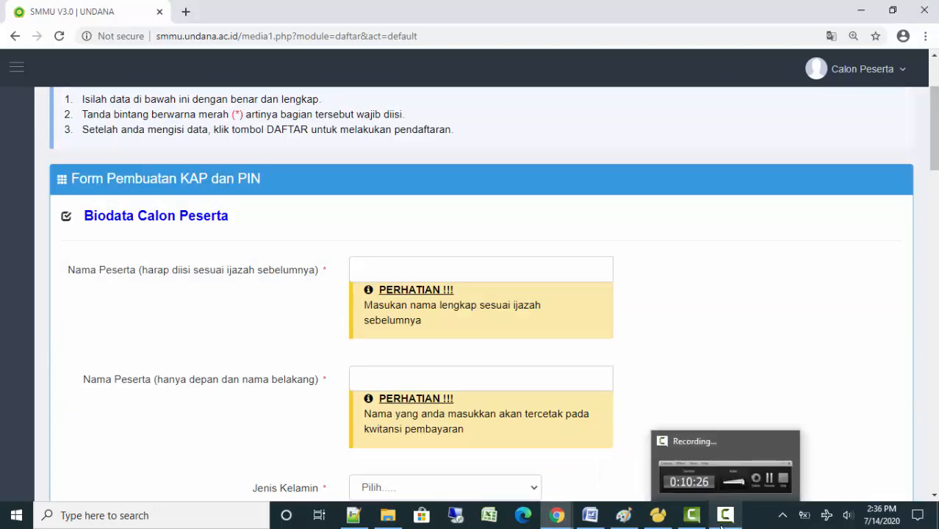
click(724, 518)
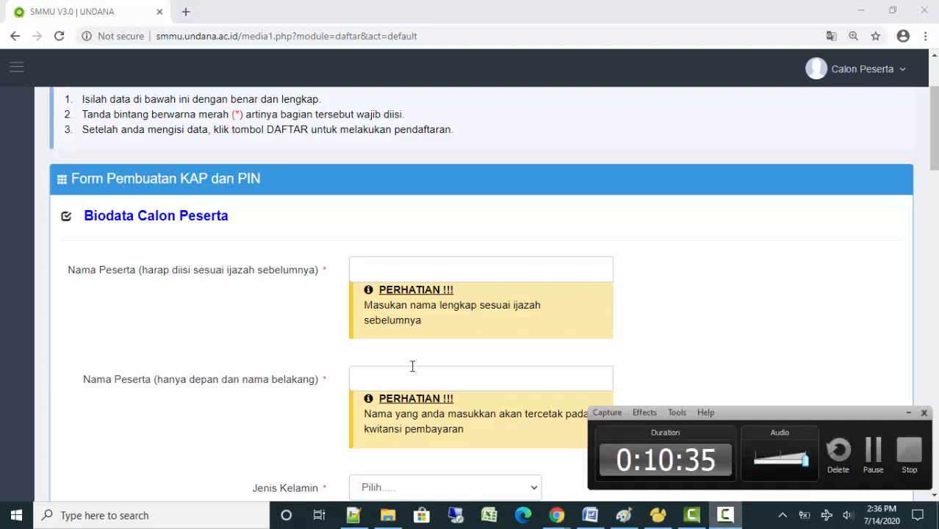
click(415, 267)
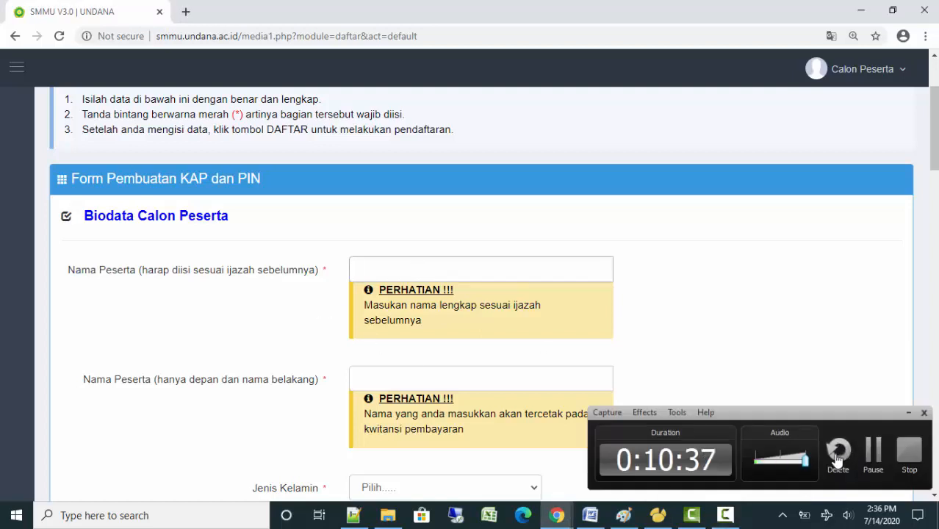
click(663, 317)
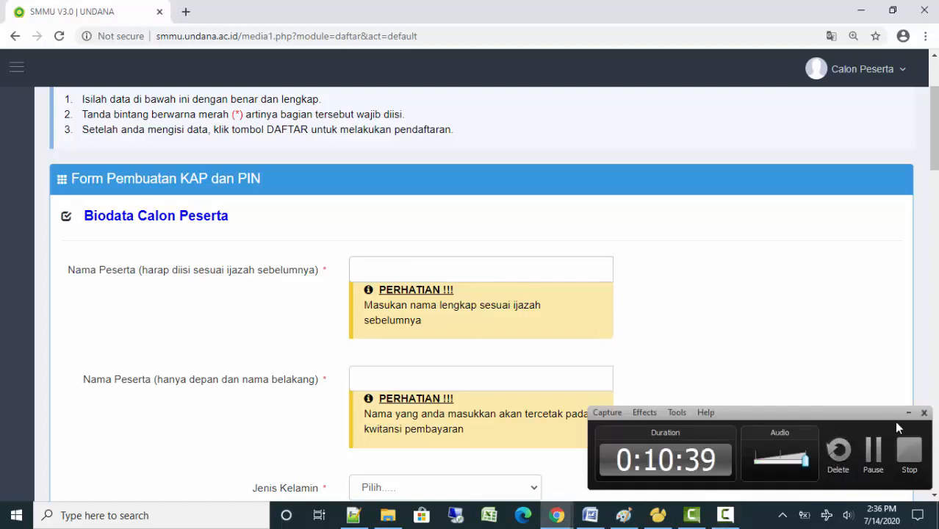
click(908, 413)
Enter the participant's full name and first-and-last name in the two Nama Peserta fields
click(432, 277)
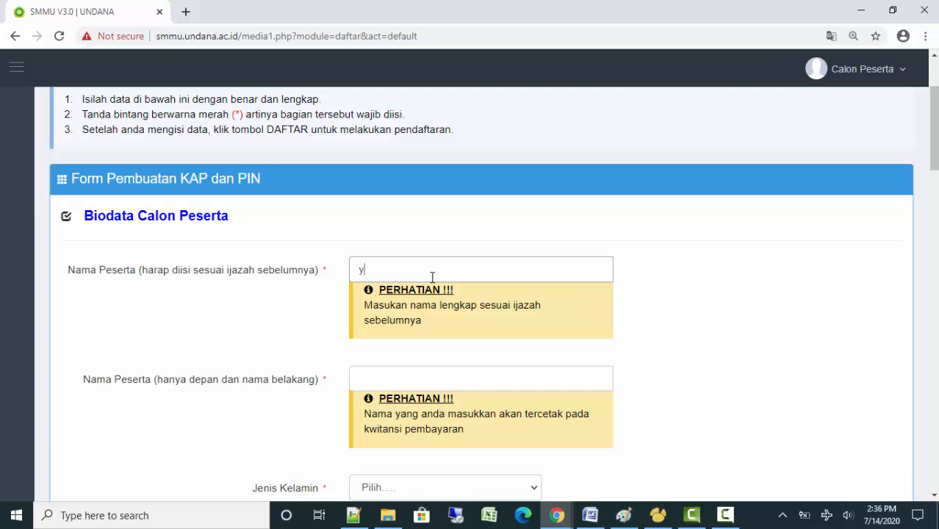
text(ua albert)
key(BackSpace)
key(BackSpace)
key(BackSpace)
key(BackSpace)
key(BackSpace)
key(BackSpace)
key(BackSpace)
key(BackSpace)
key(BackSpace)
key(BackSpace)
key(BackSpace)
key(BackSpace)
key(BackSpace)
click(429, 379)
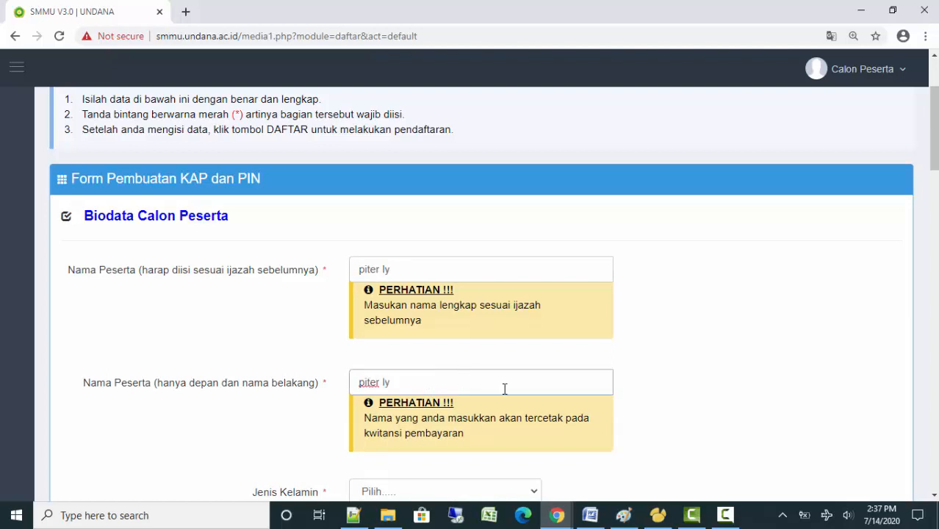
scroll(599, 341, down, 2)
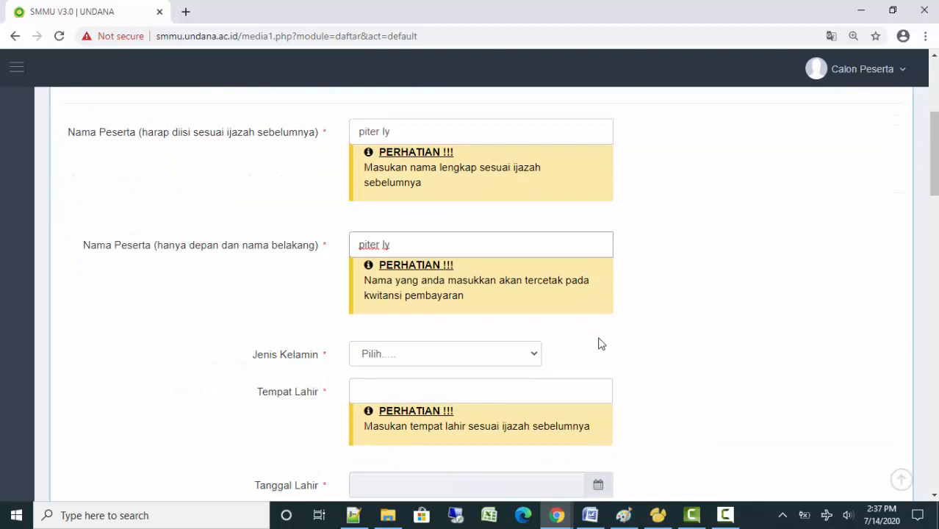
click(400, 135)
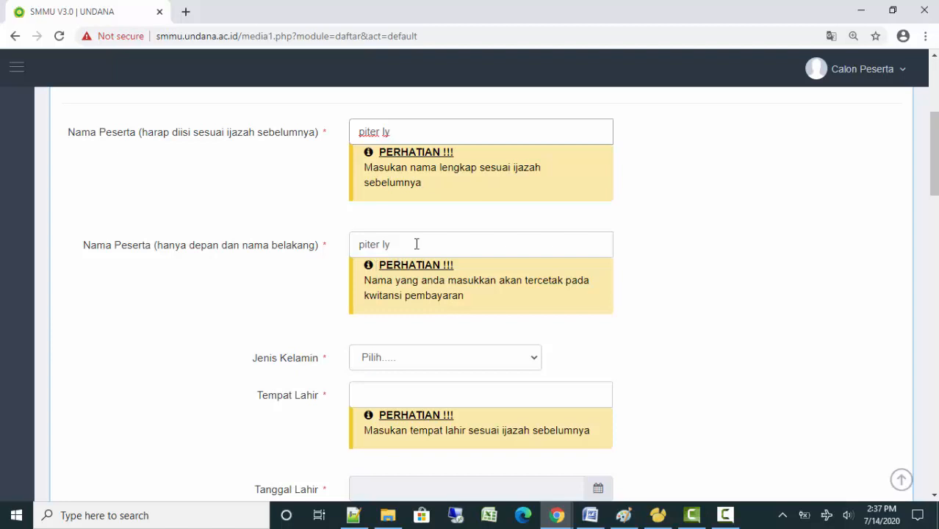
scroll(599, 308, down, 2)
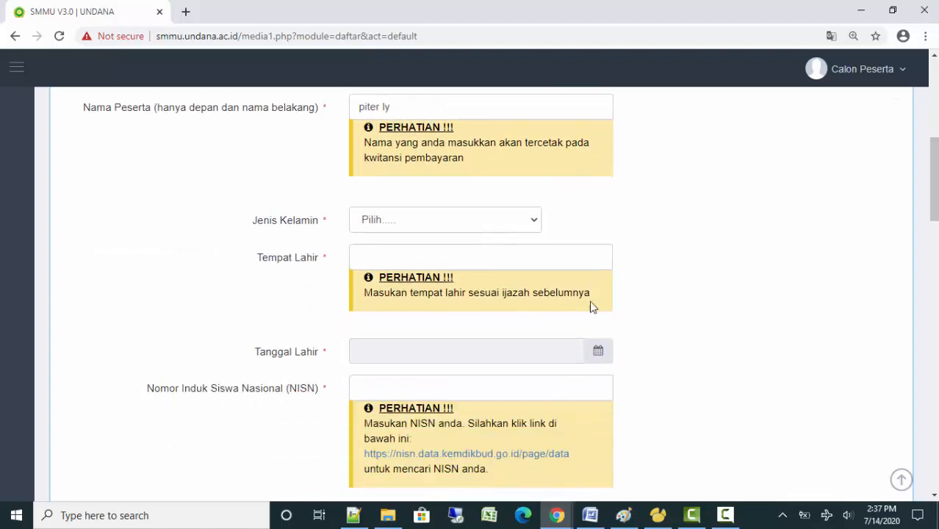
Set Jenis Kelamin to Laki-laki and Tempat Lahir to kupang
click(455, 227)
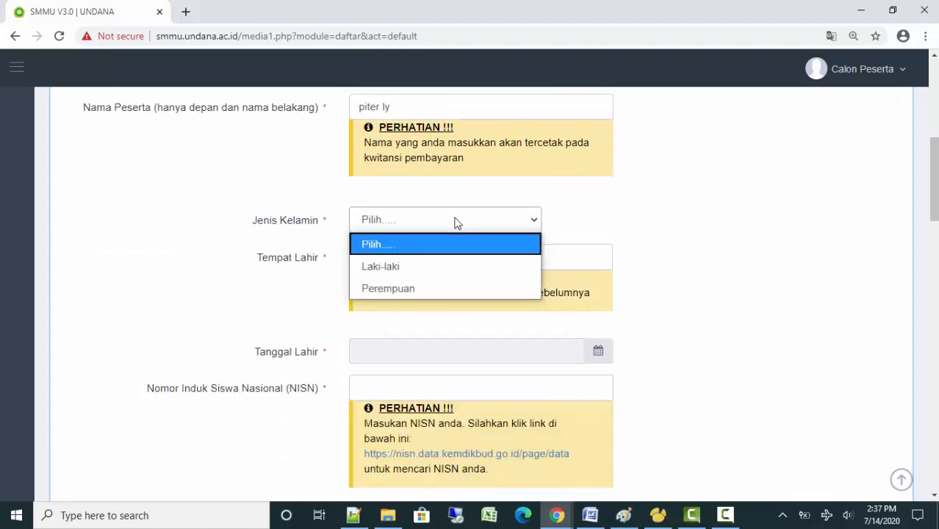
click(448, 267)
click(518, 264)
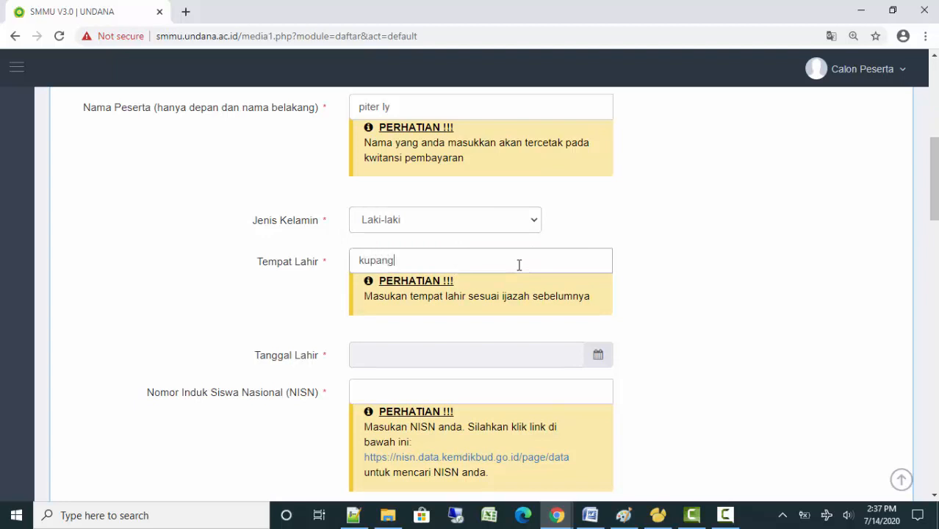
scroll(592, 248, up, 3)
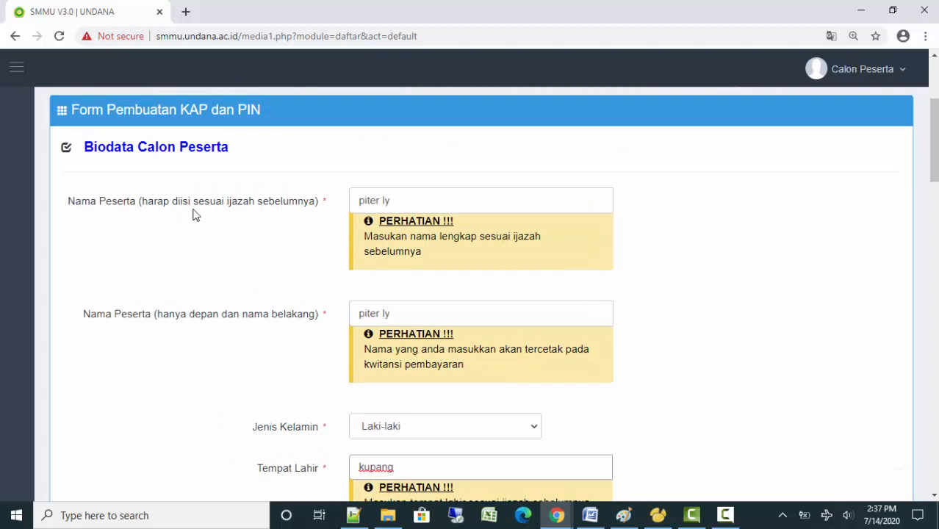
scroll(248, 320, down, 3)
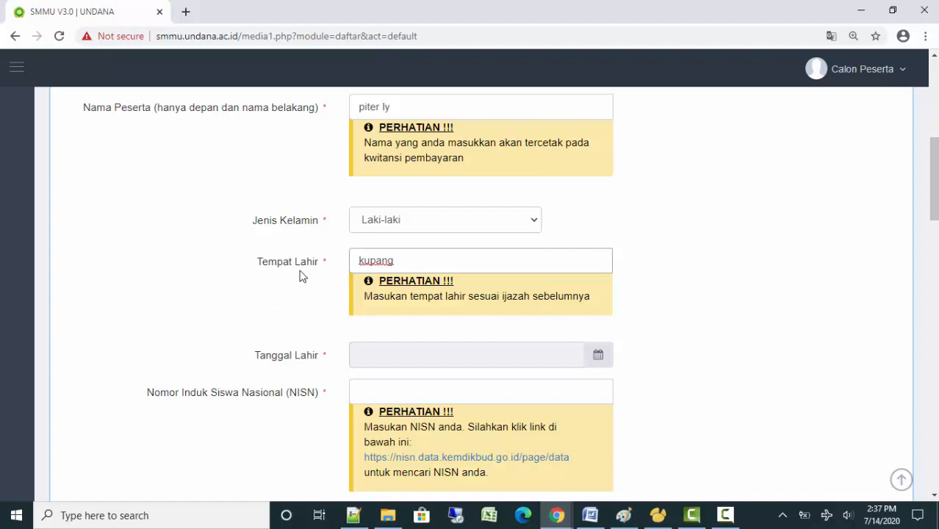
Pick 22 July 2004 as the birth date in the Tanggal Lahir calendar
click(383, 357)
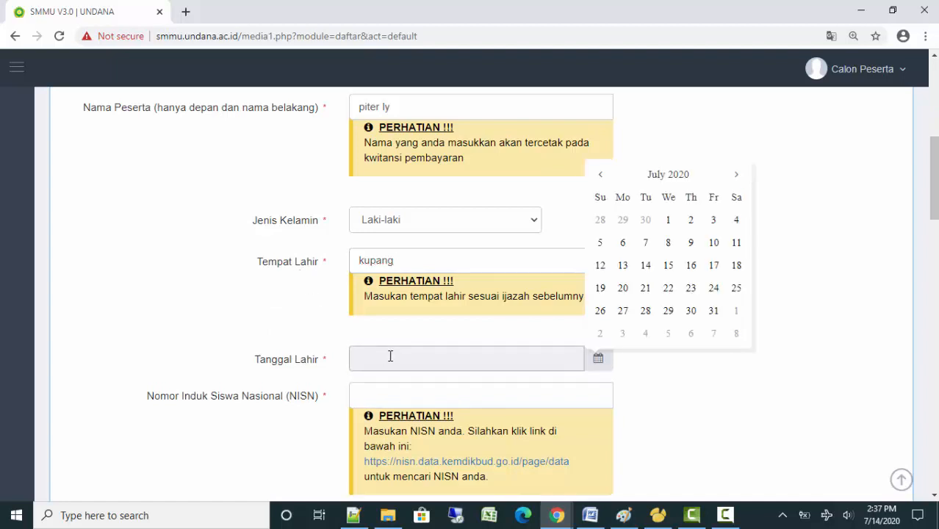
click(649, 182)
click(666, 194)
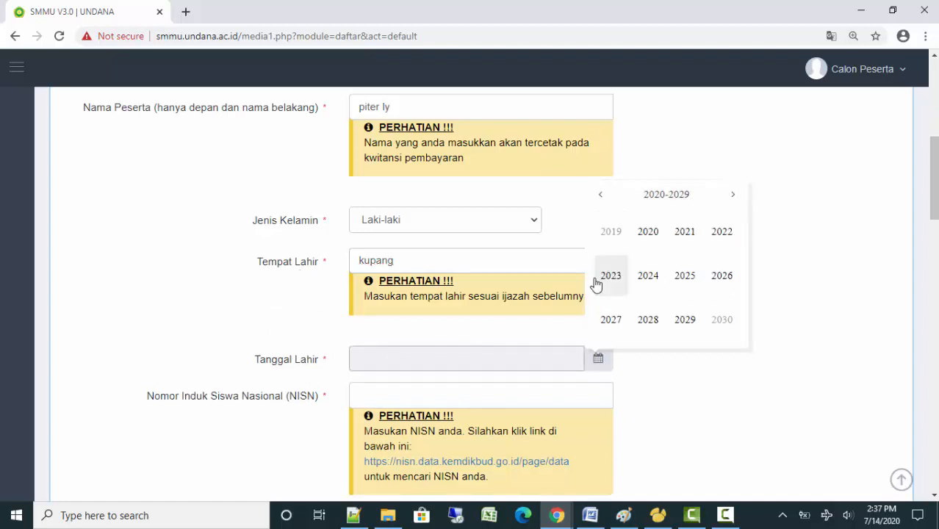
click(602, 205)
click(601, 195)
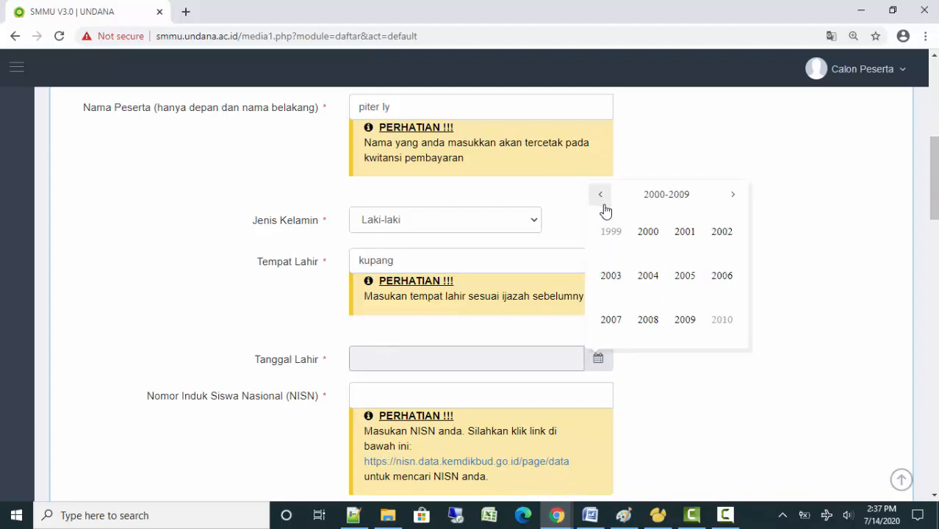
click(646, 277)
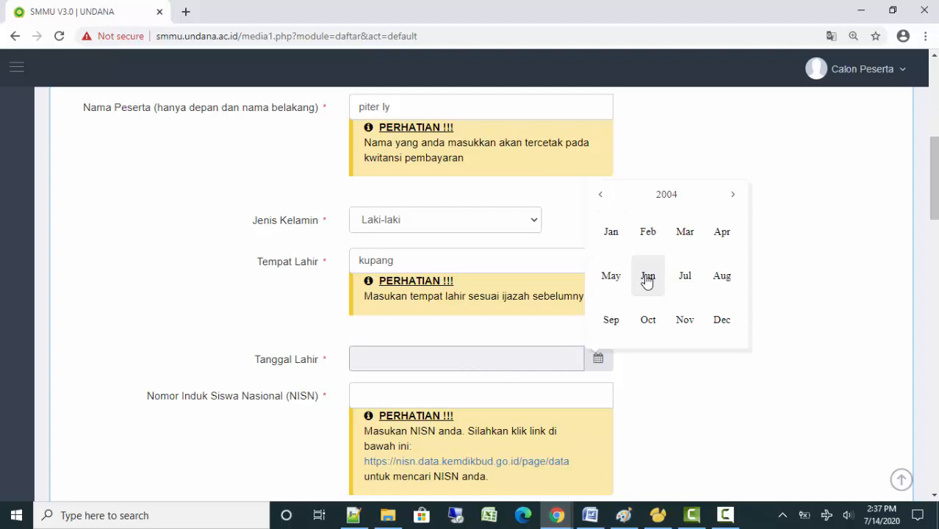
click(686, 279)
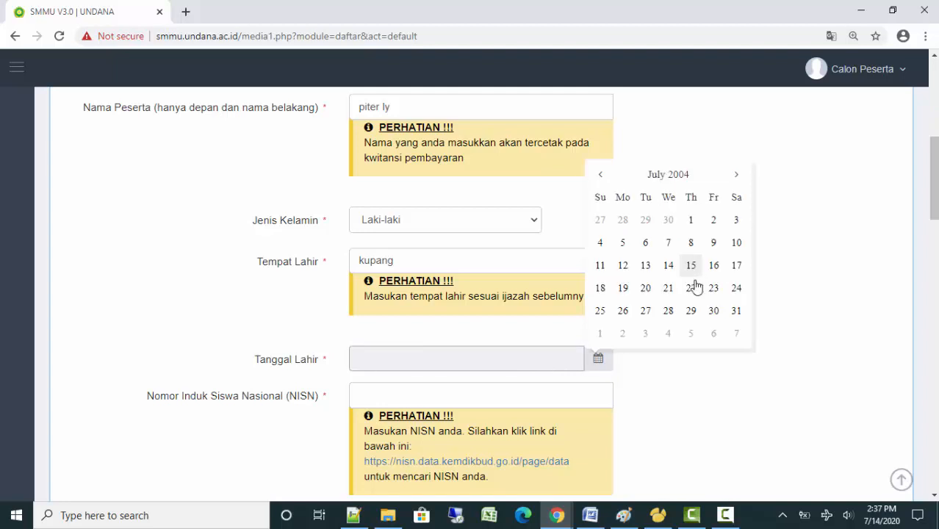
click(695, 285)
scroll(695, 290, down, 2)
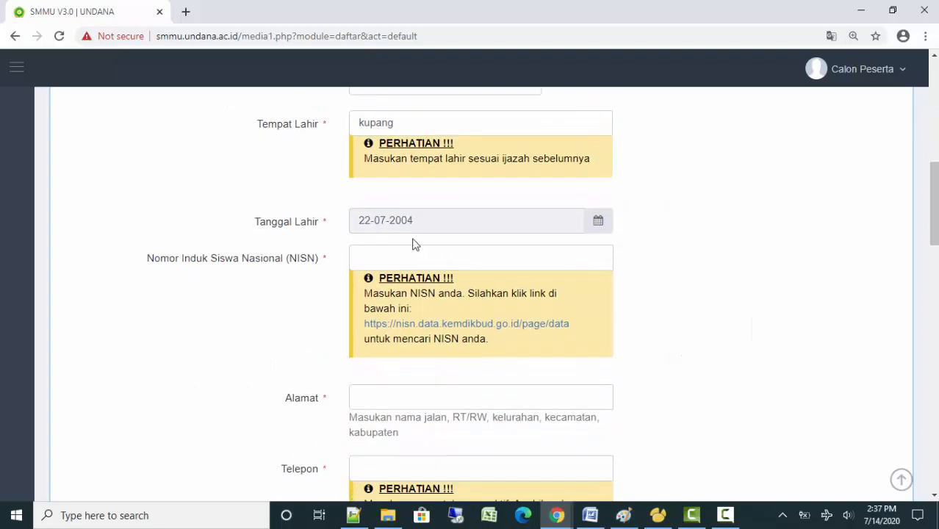
Enter the participant's national student number in the NISN field
click(387, 267)
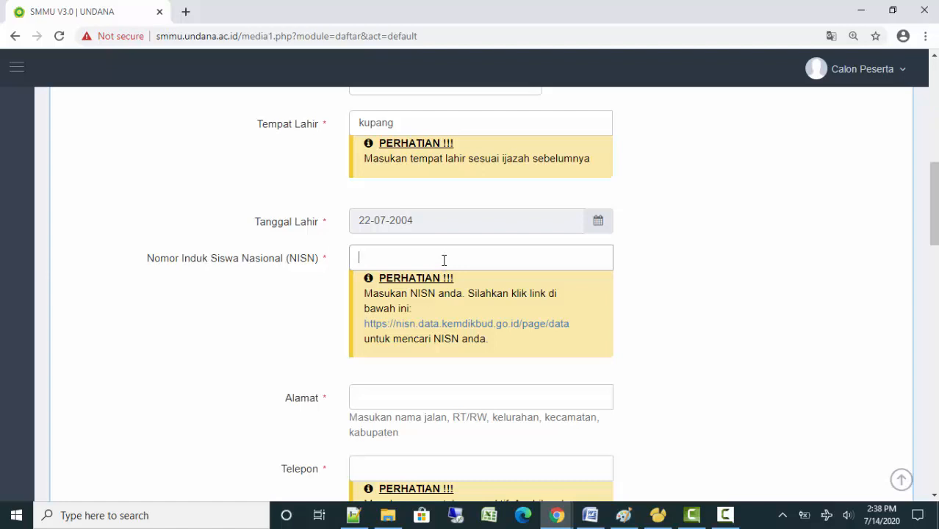
text(123456)
scroll(467, 308, down, 2)
Fill in the participant's home address in Alamat and their phone number in Telepon
click(419, 262)
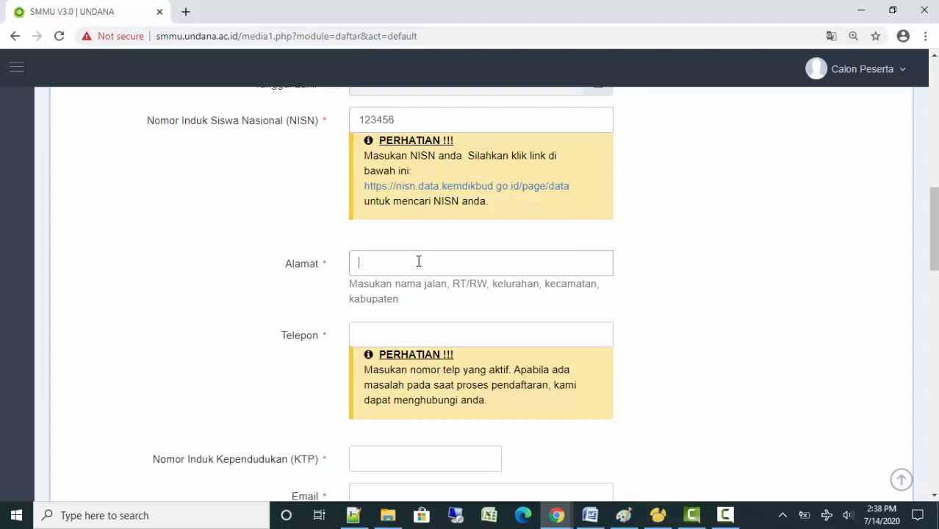
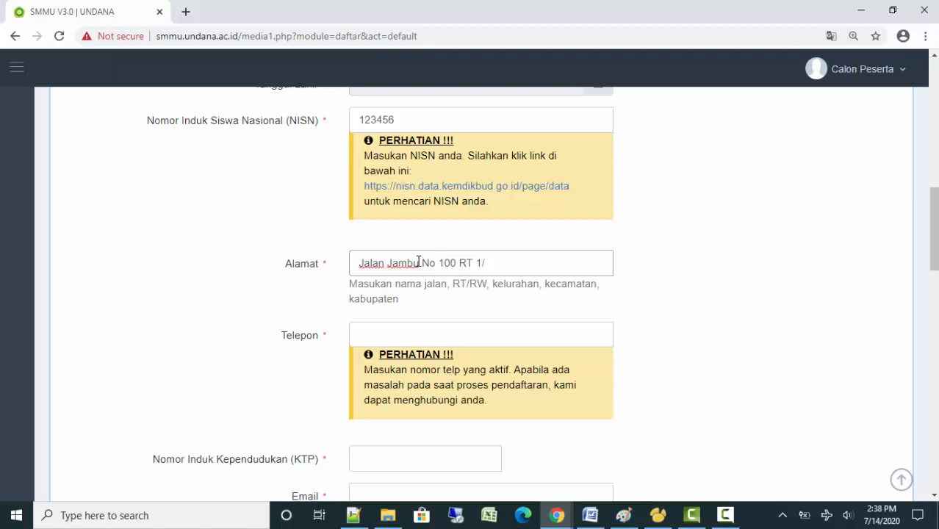
click(452, 337)
text(08)
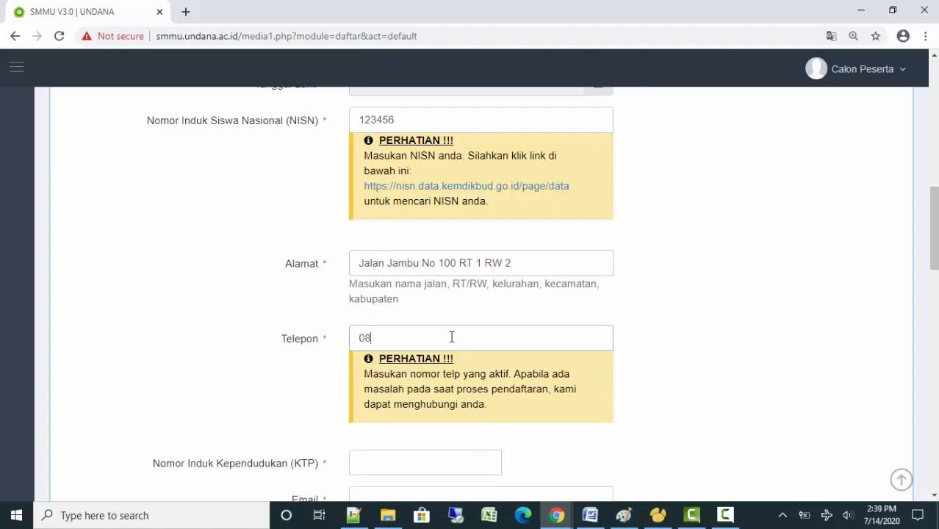
text(1999999999999)
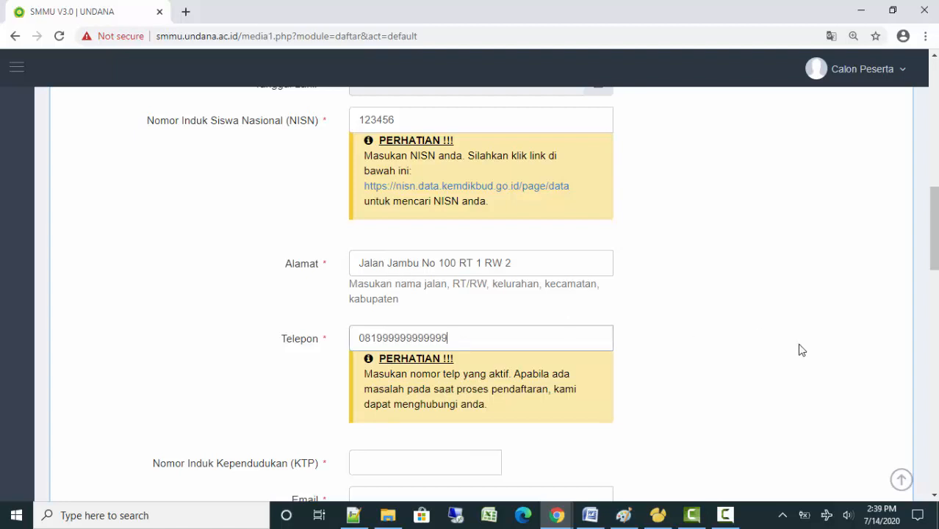
scroll(800, 350, down, 2)
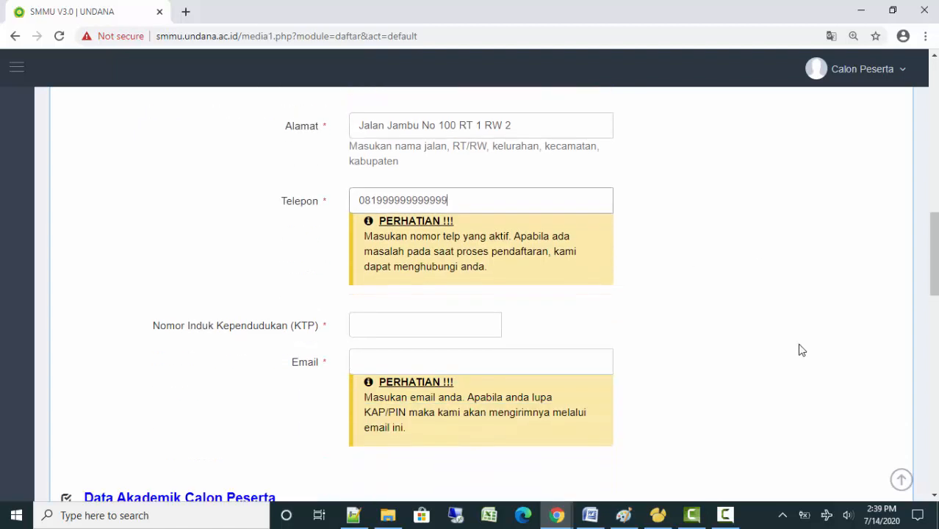
drag(452, 198, 319, 211)
drag(429, 199, 323, 202)
click(452, 199)
drag(463, 206, 342, 213)
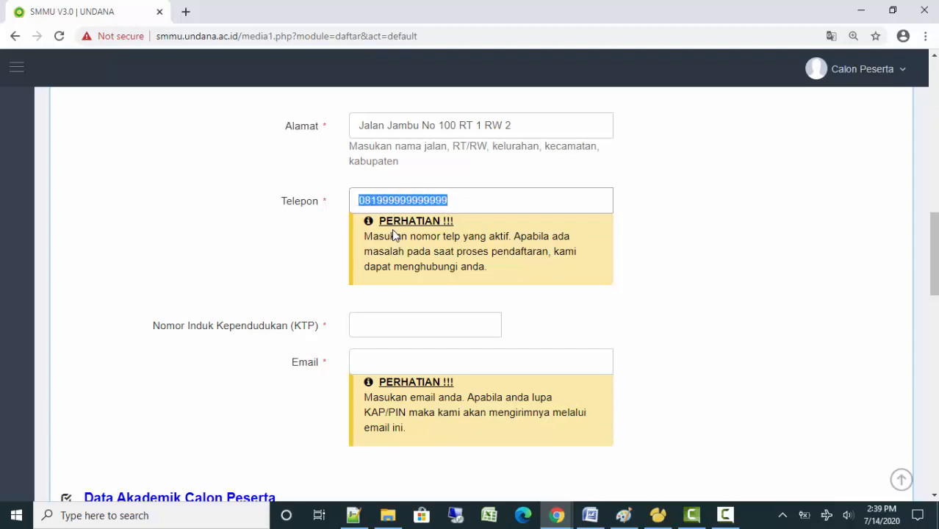
click(463, 207)
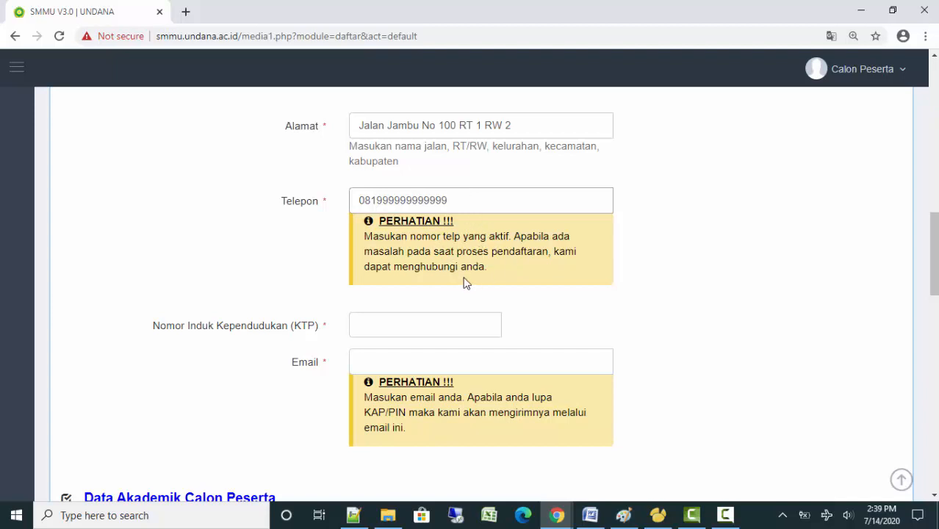
drag(465, 200, 362, 206)
click(467, 201)
drag(447, 203, 345, 216)
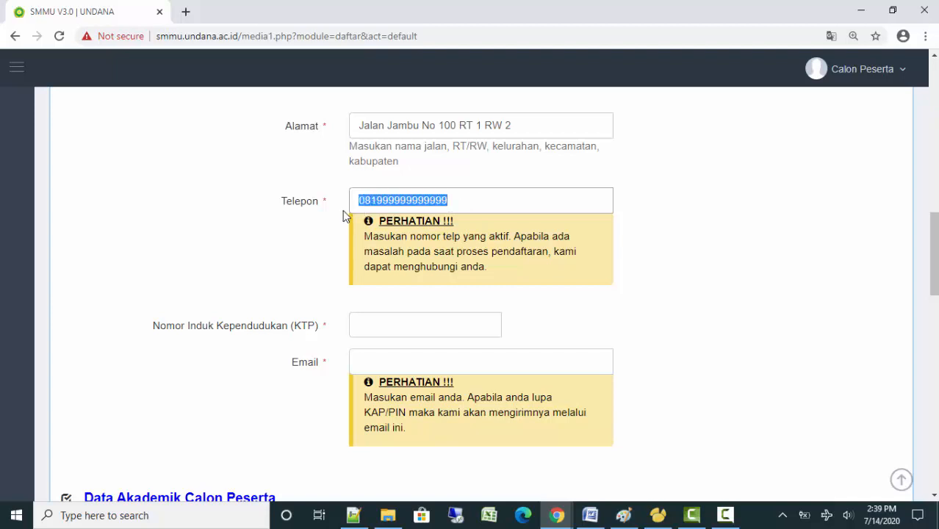
click(456, 202)
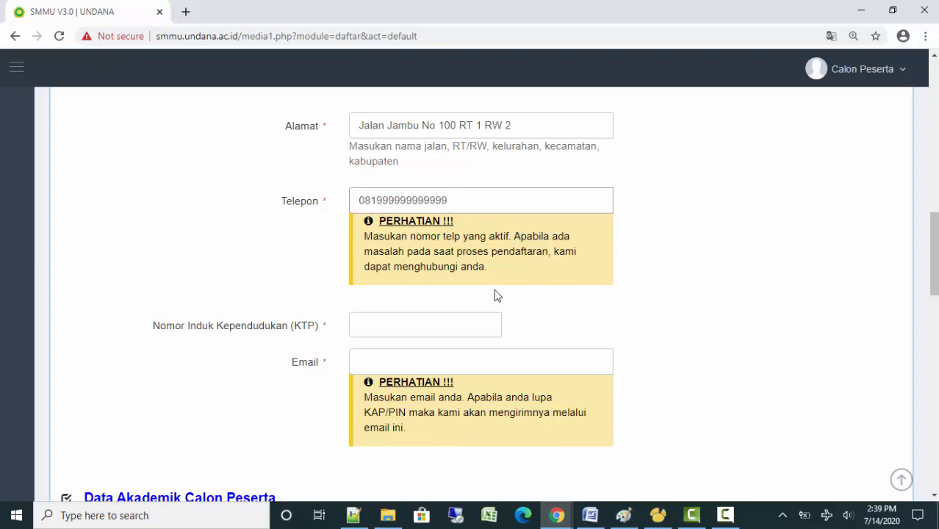
click(411, 330)
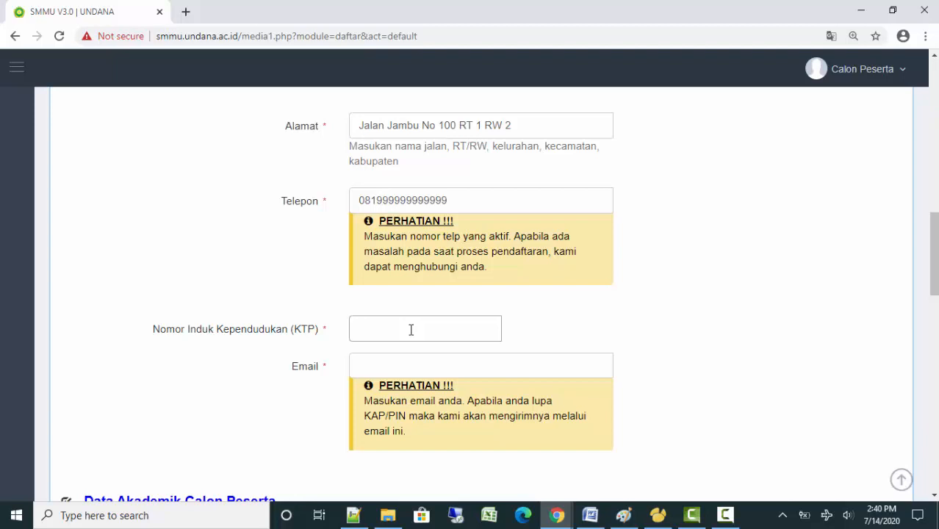
Enter the participant's 16-digit KTP identity number, correcting its last digit
click(417, 367)
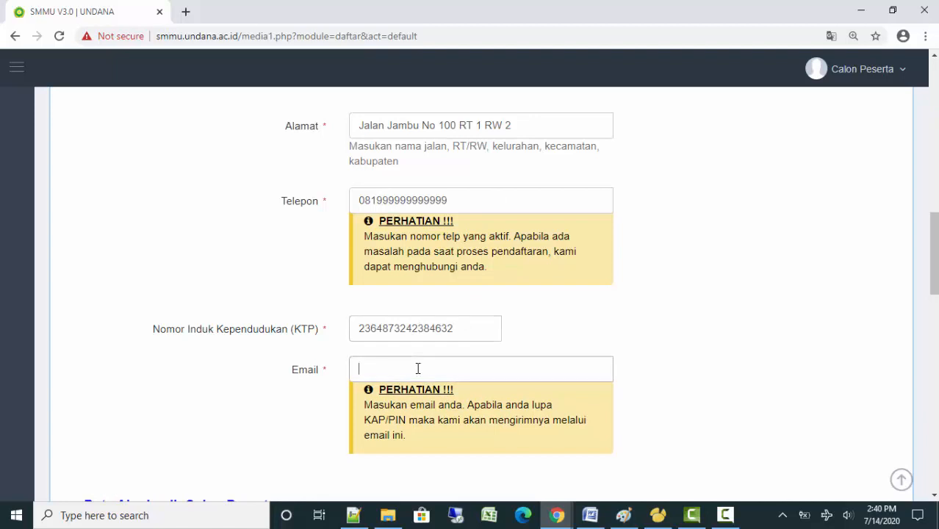
click(466, 332)
key(BackSpace)
click(466, 334)
text(3)
Fill in the participant's e-mail address in the Email field
click(459, 373)
scroll(609, 312, down, 3)
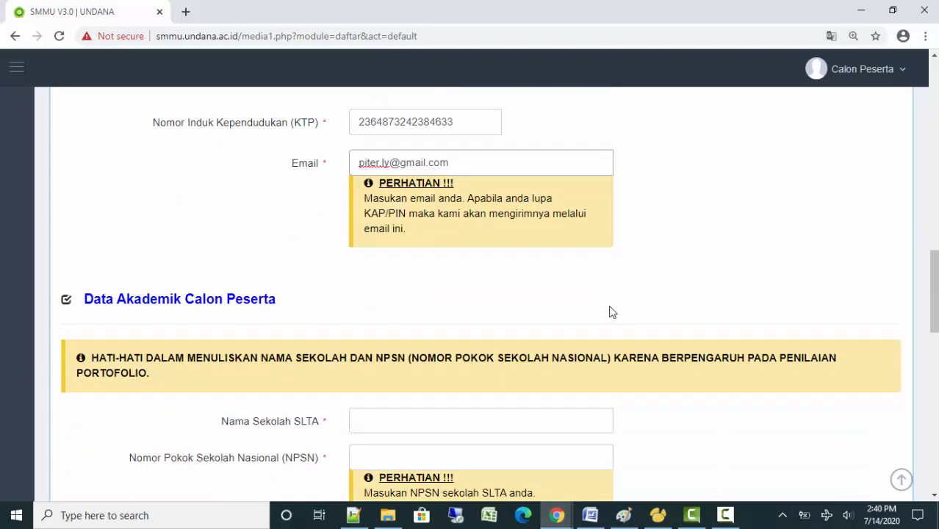
Review the entered e-mail address and its hint message
click(363, 199)
drag(363, 199, 463, 235)
click(454, 226)
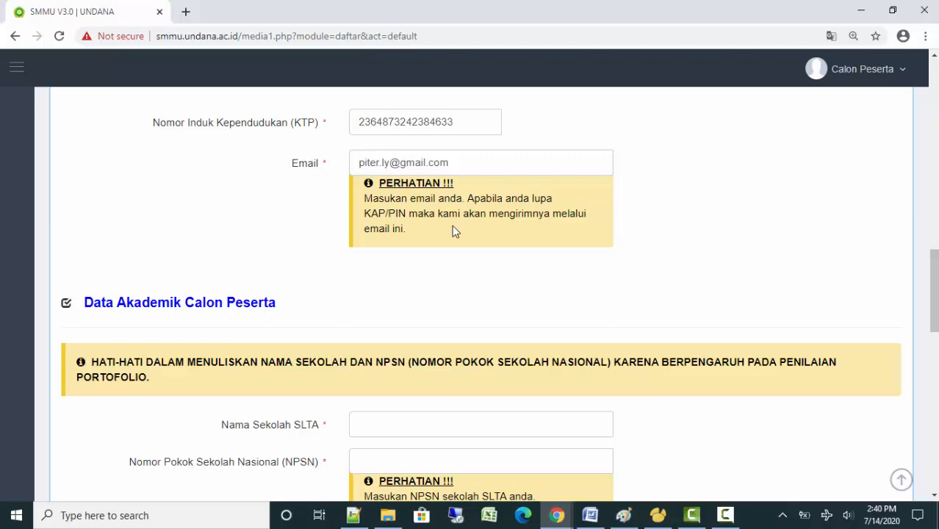
click(465, 169)
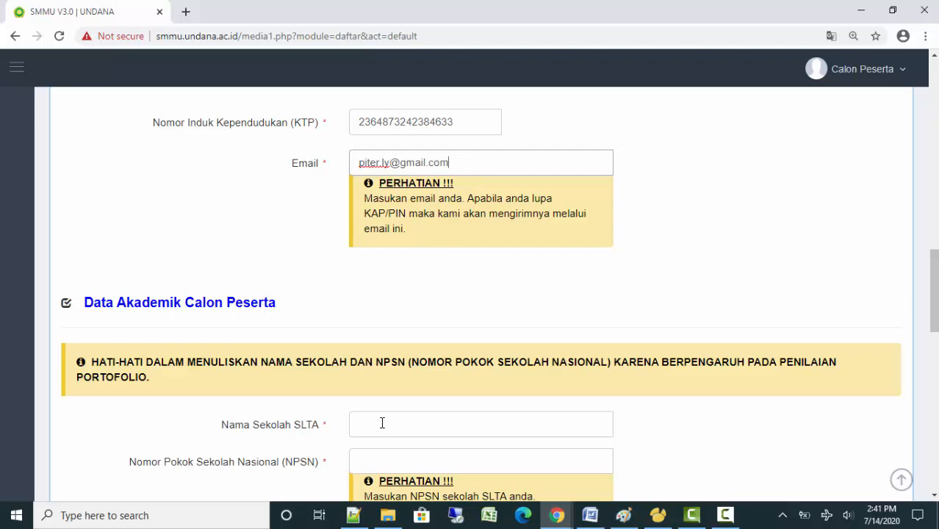
drag(355, 163, 452, 169)
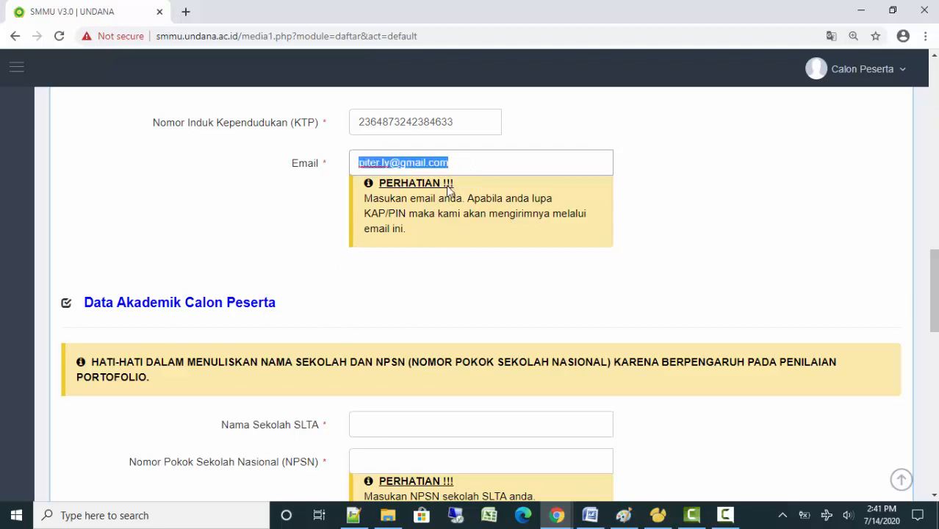
click(432, 239)
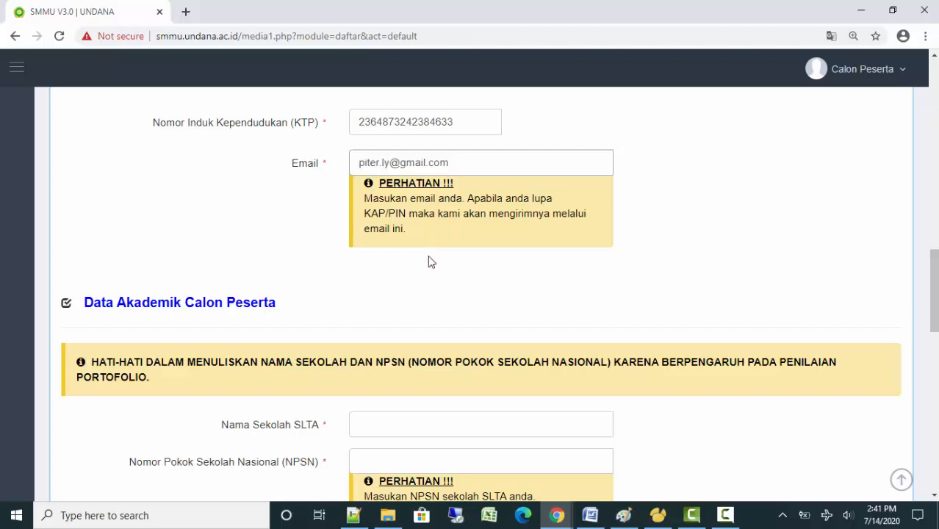
scroll(461, 294, down, 2)
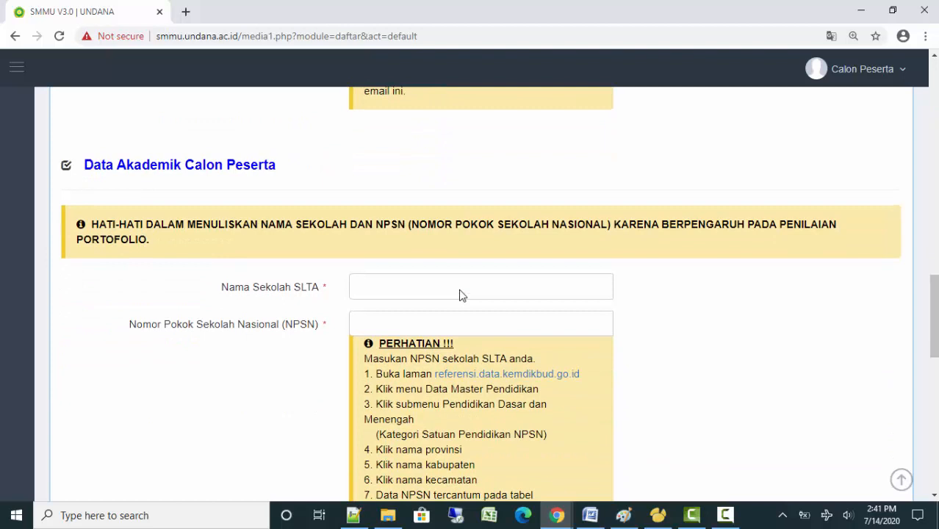
scroll(462, 294, up, 2)
scroll(462, 294, down, 2)
Enter SMAN 1 Kupang as the high school name with NPSN 5699999
click(460, 289)
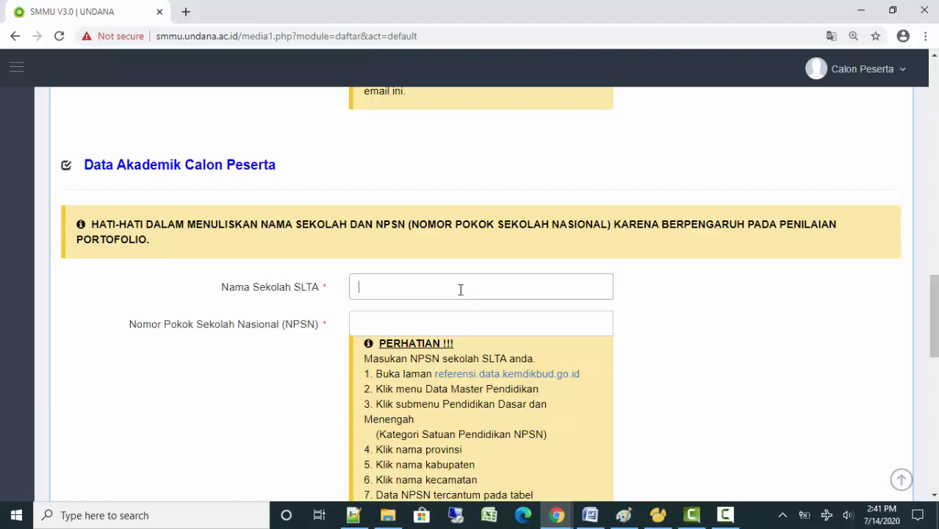
text(SMAN 1 Kupang)
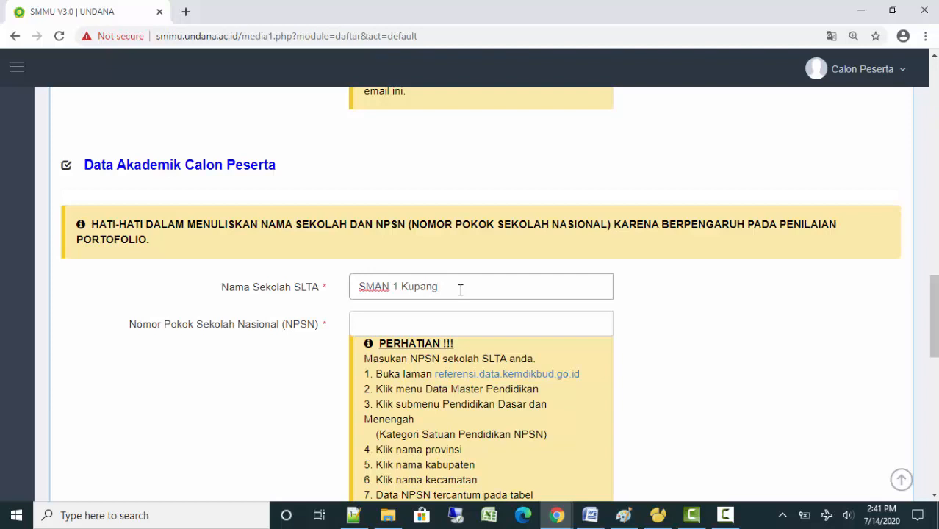
key(Tab)
text(56)
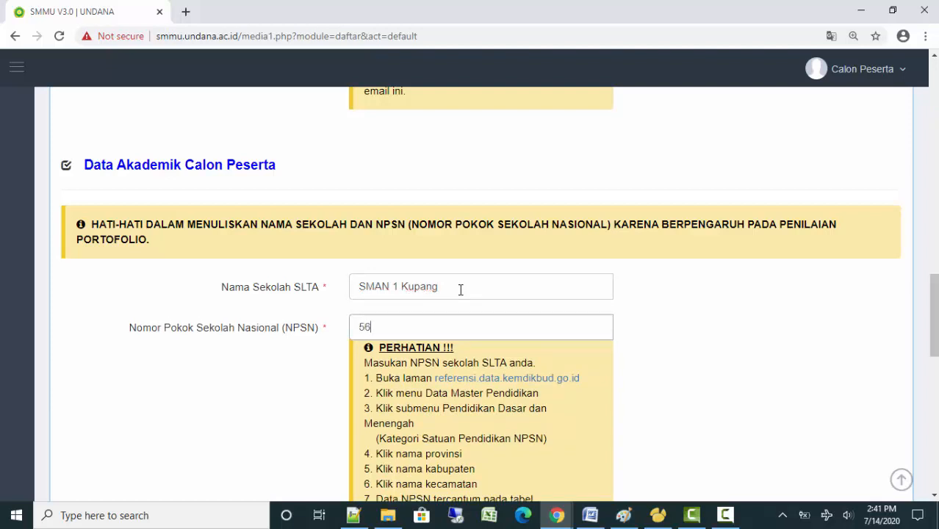
text(99999)
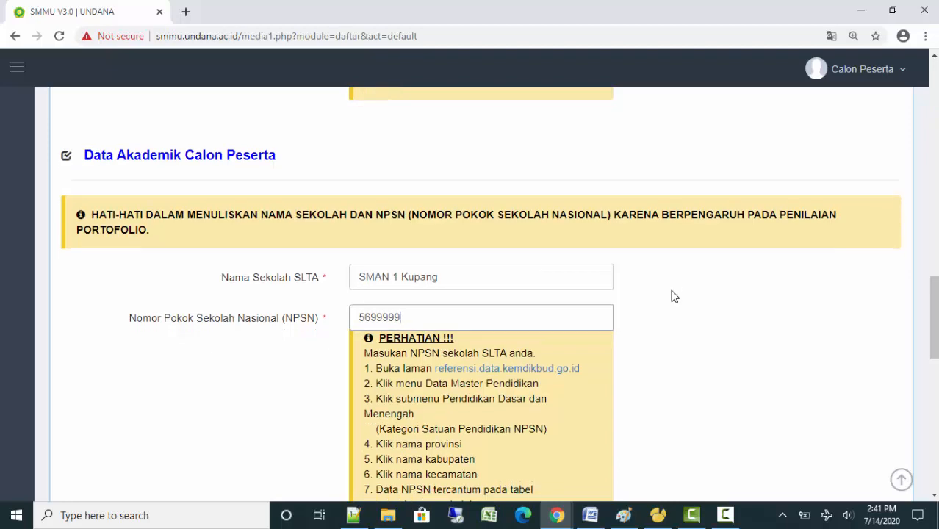
scroll(671, 295, down, 4)
Choose IPA major and Dalam Negeri origin, fill year 2020 and diploma number, pick SMA/SMU
click(458, 235)
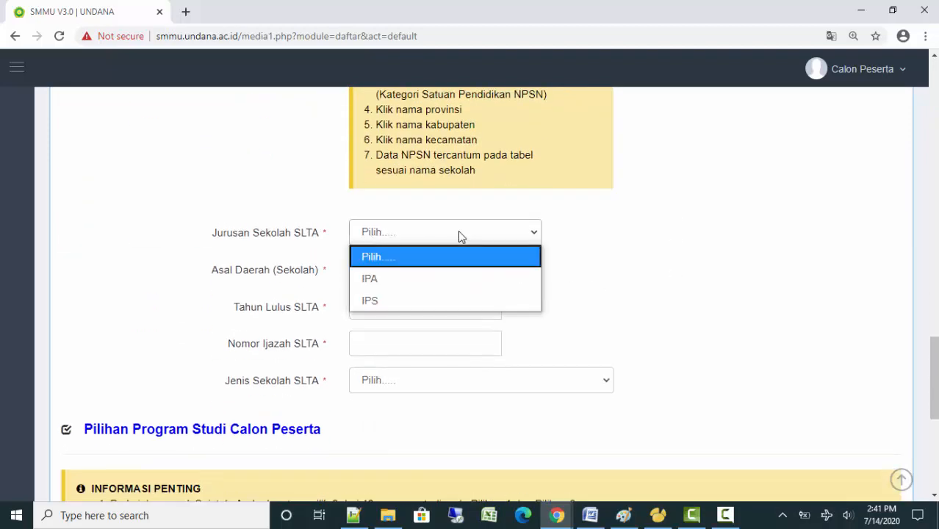
click(448, 279)
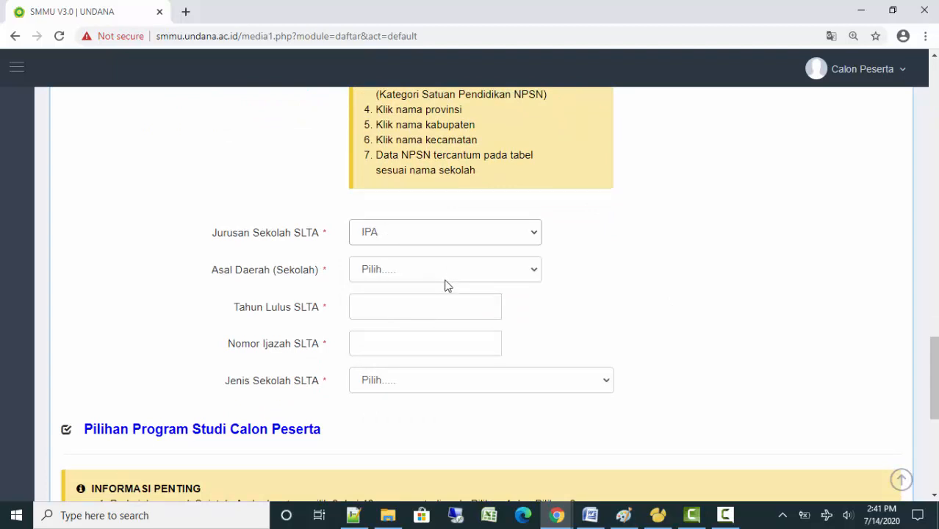
click(447, 283)
click(444, 321)
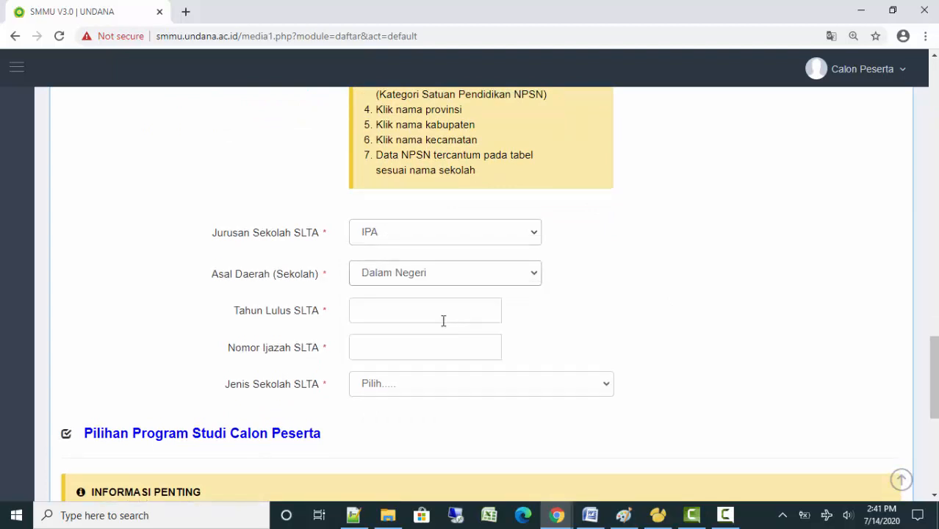
click(425, 314)
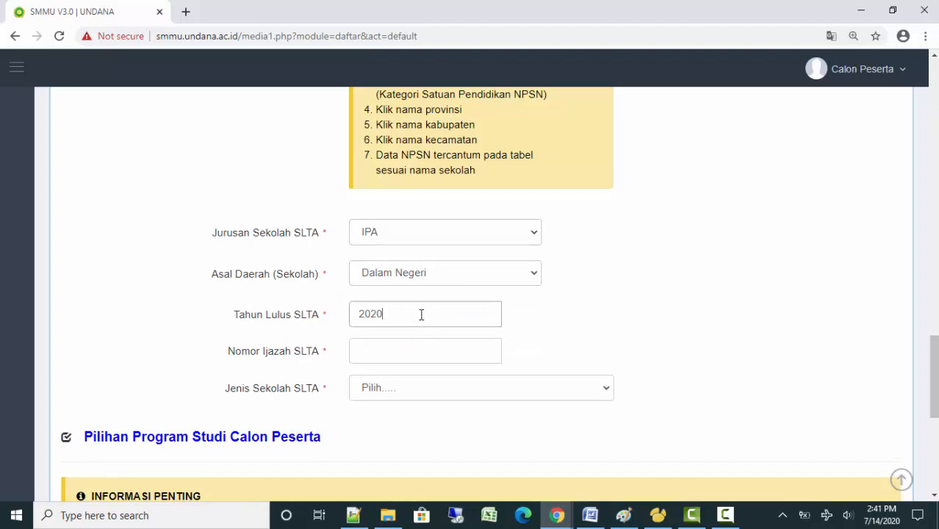
click(419, 355)
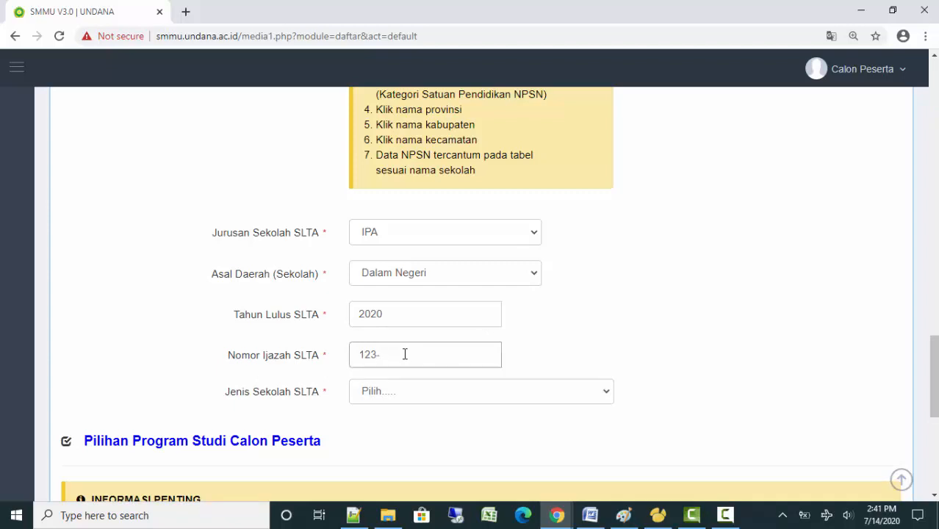
click(424, 401)
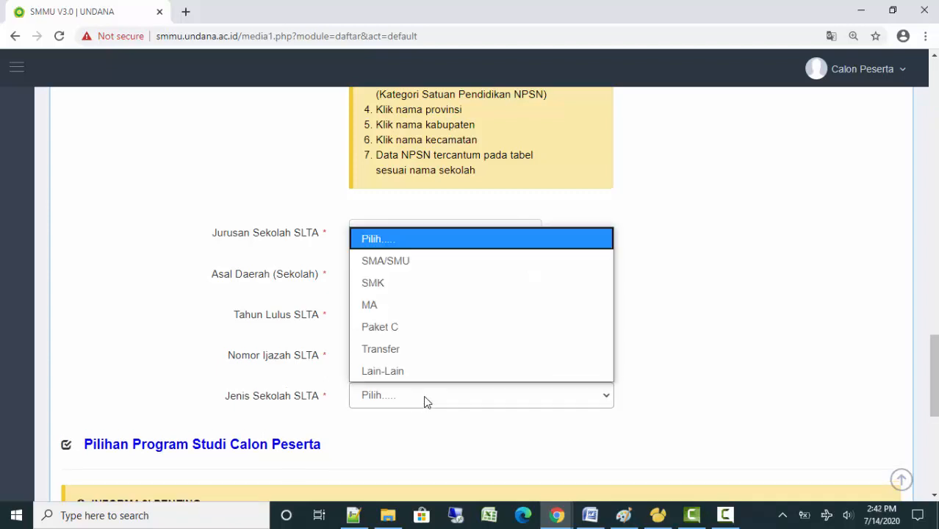
click(419, 262)
scroll(688, 340, down, 3)
Look through the Jalur Masuk entry track options twice without choosing one
scroll(687, 339, down, 3)
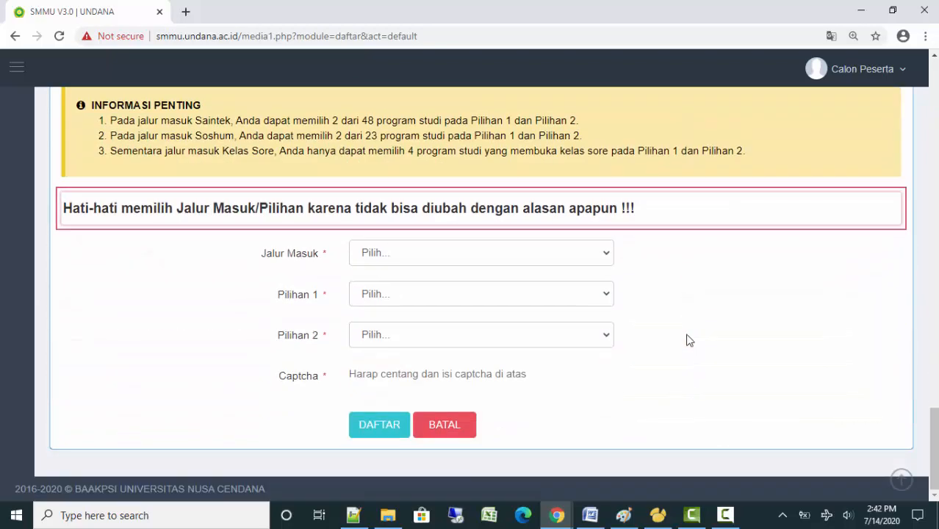
click(525, 257)
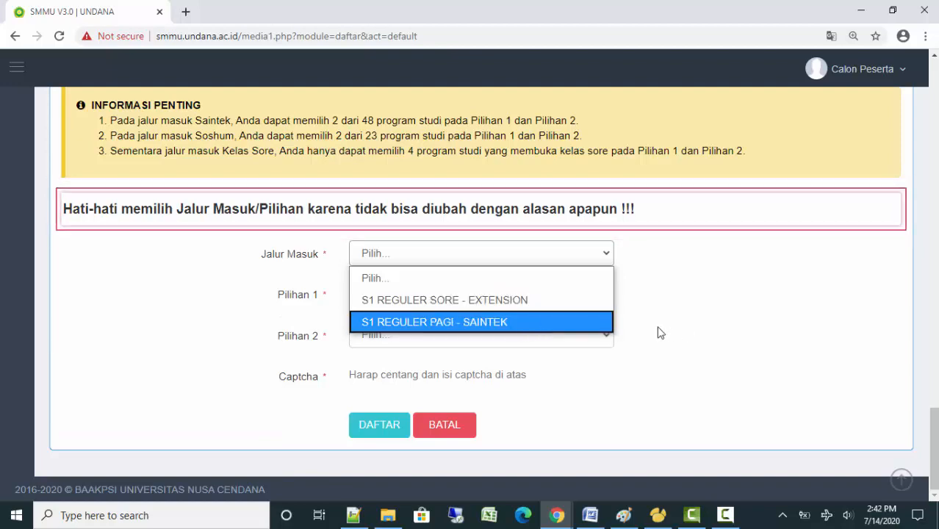
scroll(733, 322, up, 5)
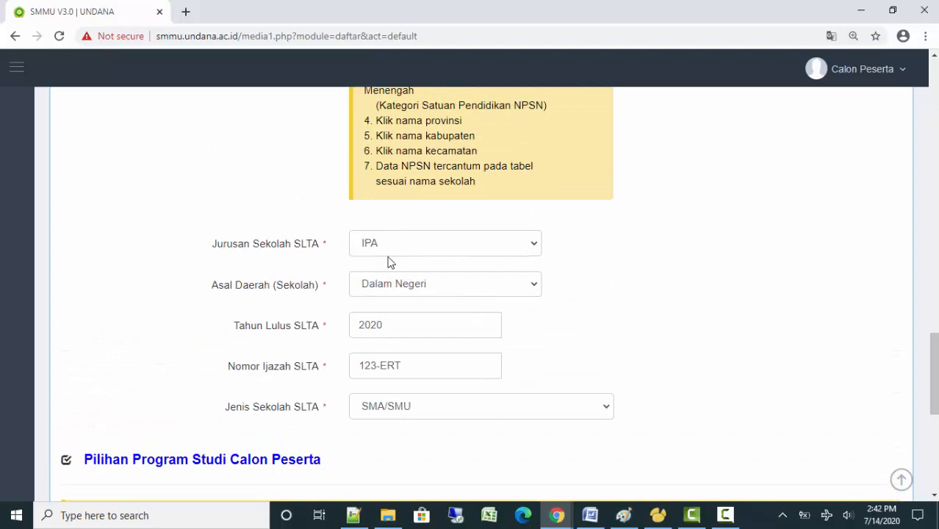
drag(933, 367, 933, 420)
click(420, 324)
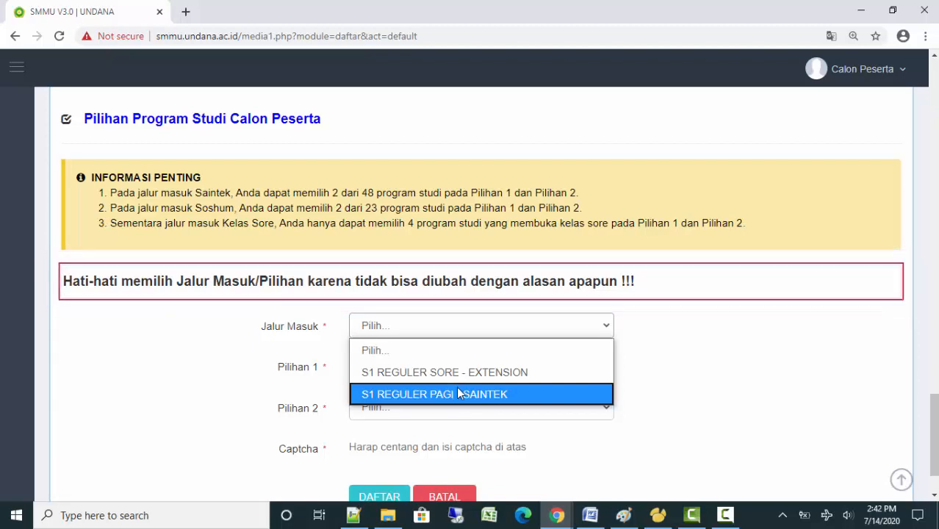
click(702, 328)
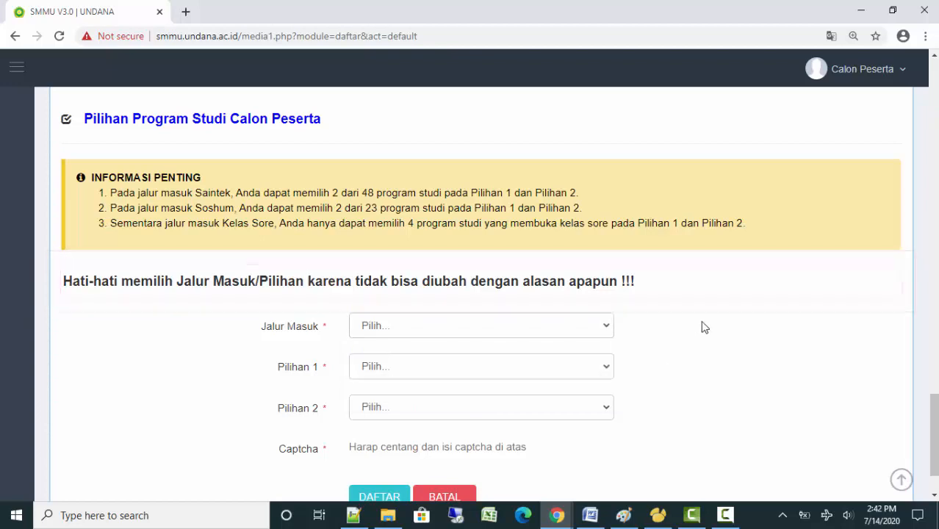
Change Jurusan Sekolah SLTA from IPA to IPS
scroll(701, 328, up, 3)
click(402, 116)
click(386, 176)
scroll(674, 307, down, 3)
scroll(656, 296, up, 5)
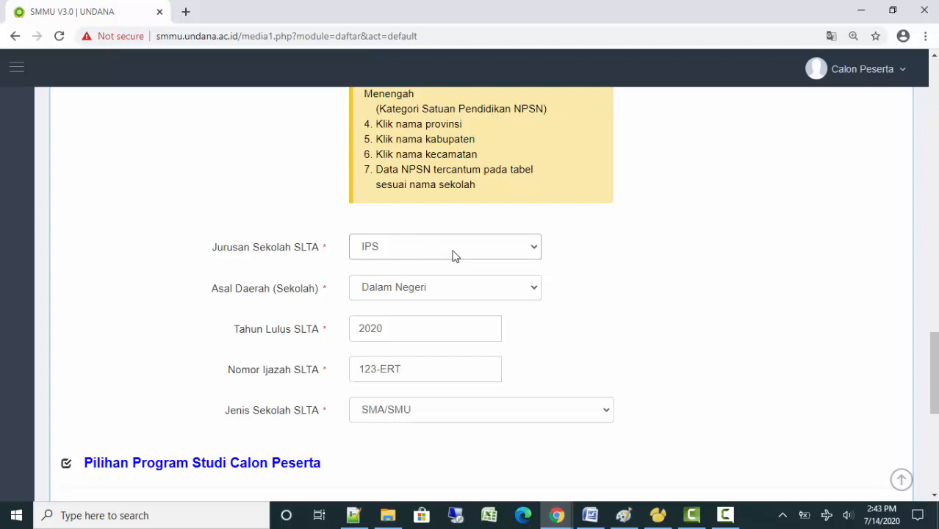
Toggle the school major to IPA and back to IPS, then view the Jalur Masuk choices
click(421, 299)
scroll(695, 307, down, 2)
scroll(691, 297, up, 2)
click(424, 251)
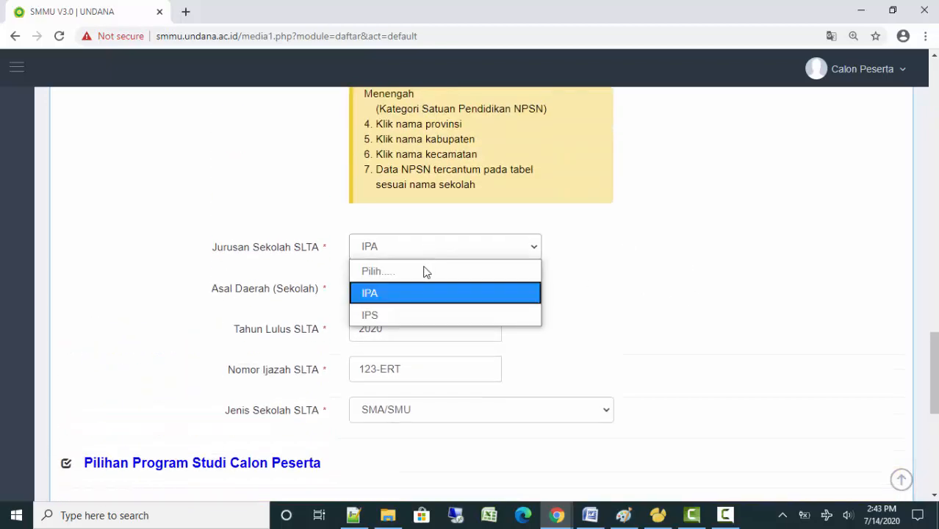
click(415, 315)
scroll(654, 311, down, 5)
click(437, 261)
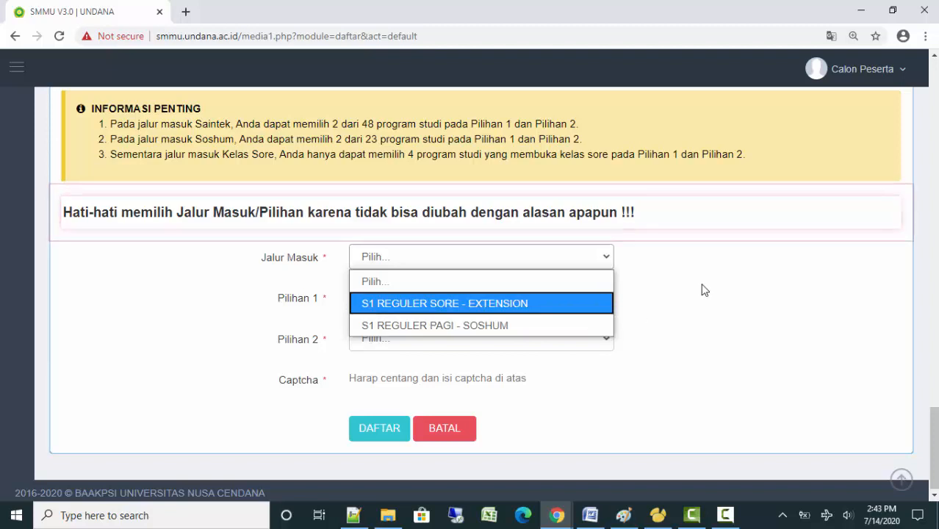
Highlight the Saintek and Soshum rules in the information notes to read them
scroll(701, 290, up, 2)
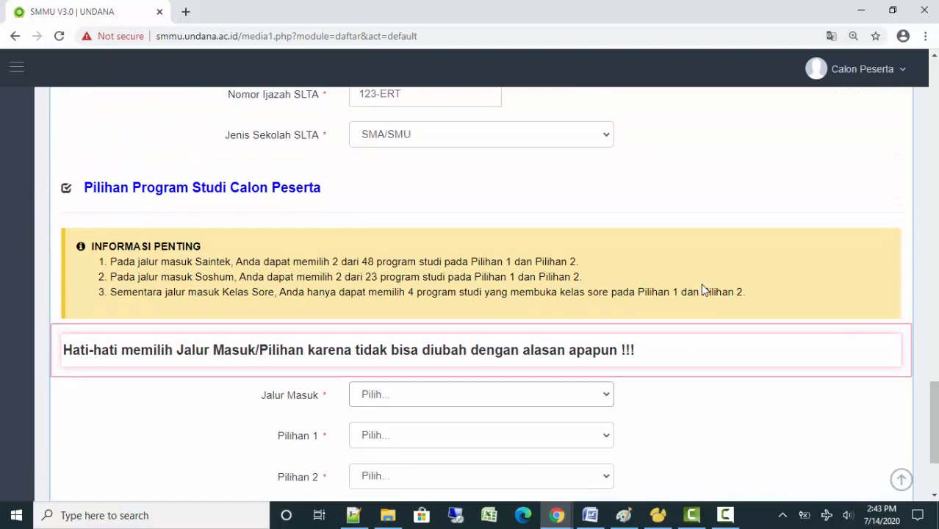
drag(110, 262, 611, 260)
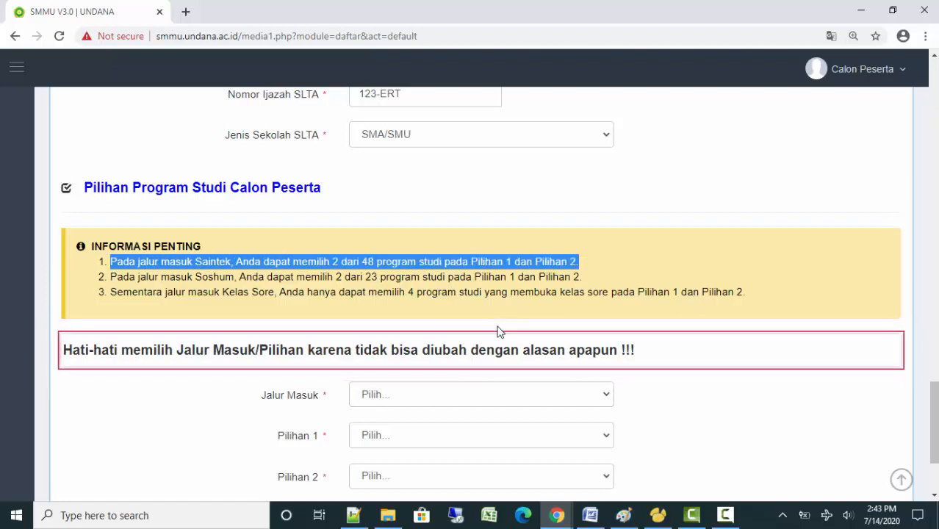
click(112, 276)
drag(111, 277, 599, 277)
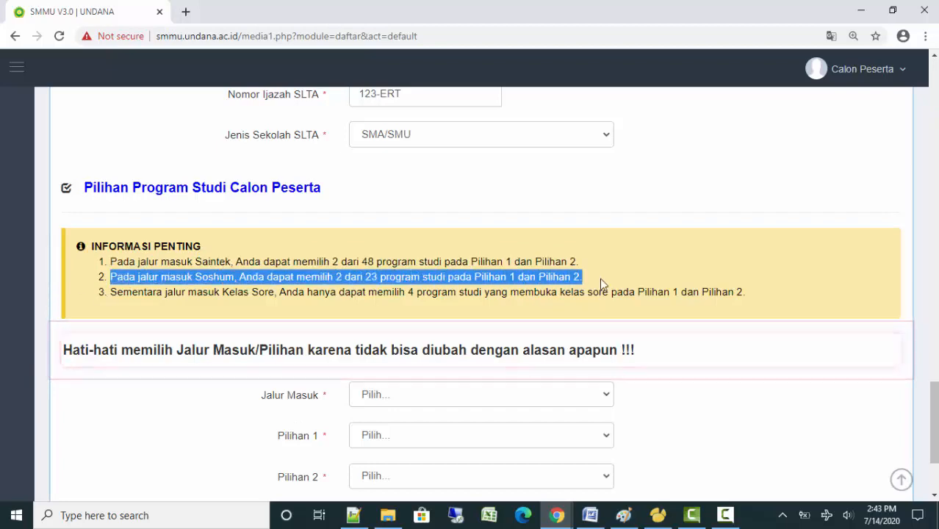
click(610, 195)
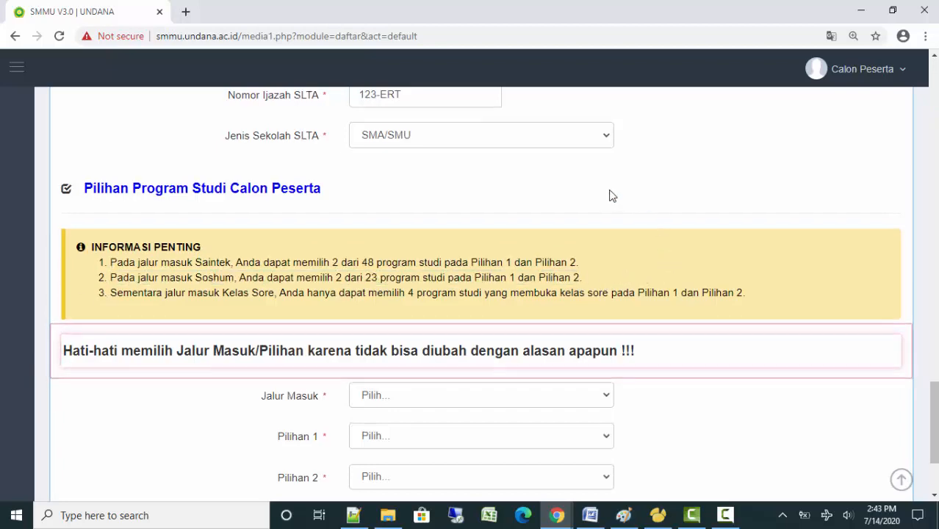
scroll(600, 204, up, 3)
scroll(662, 323, down, 5)
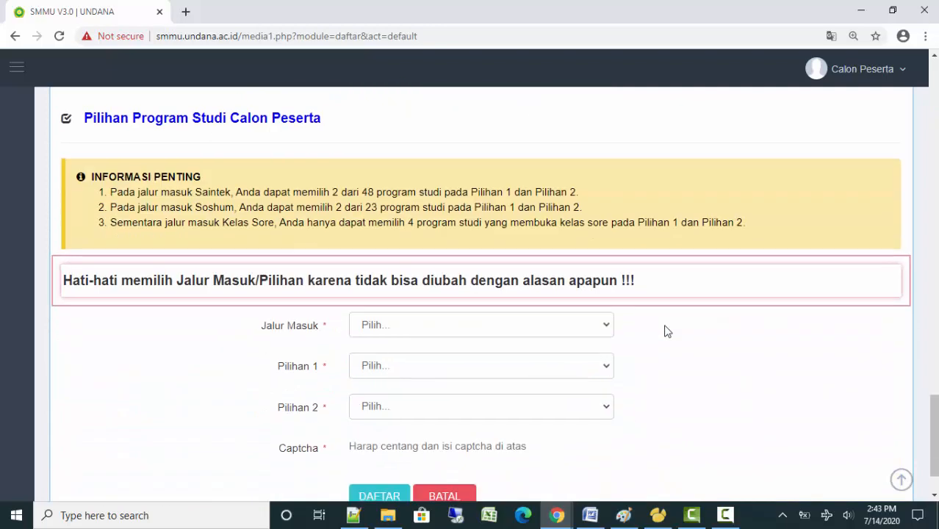
Set Jalur Masuk to S1 REGULER PAGI - SOSHUM and browse the first-choice programmes
click(419, 257)
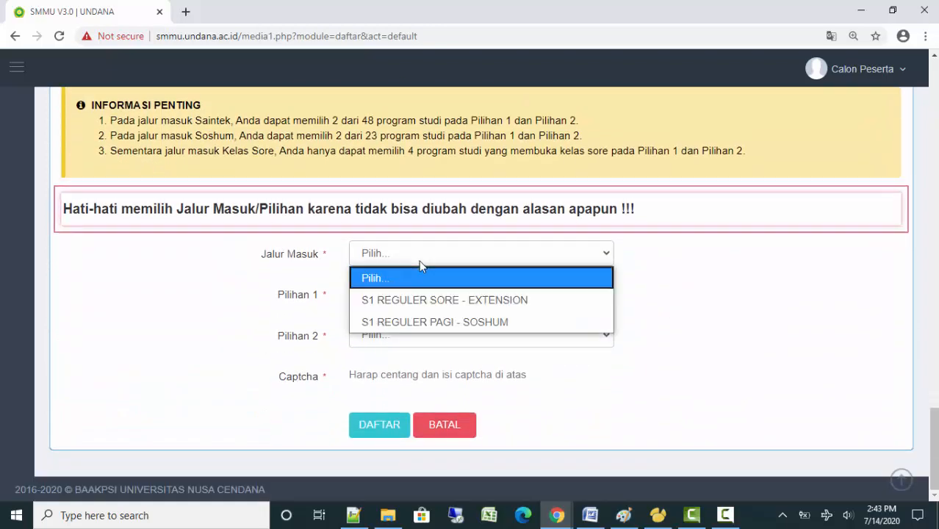
click(482, 324)
click(459, 297)
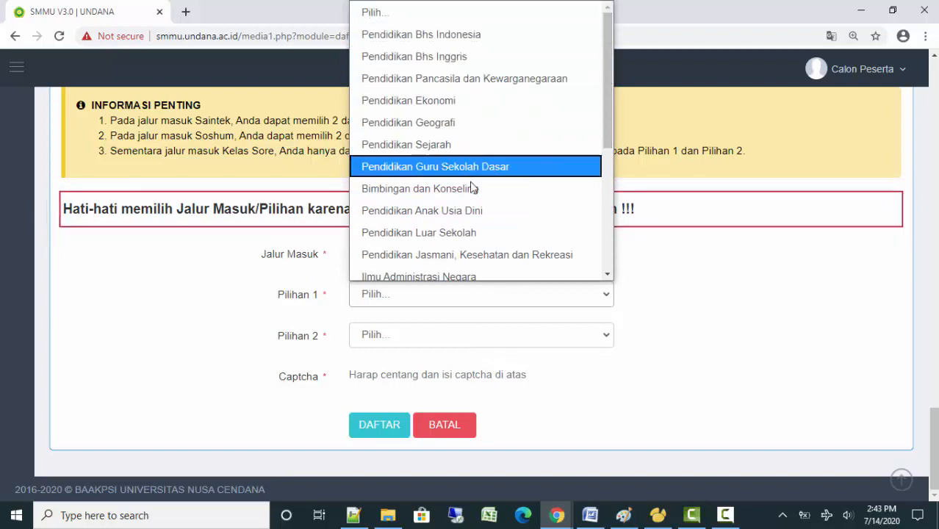
drag(607, 117, 612, 251)
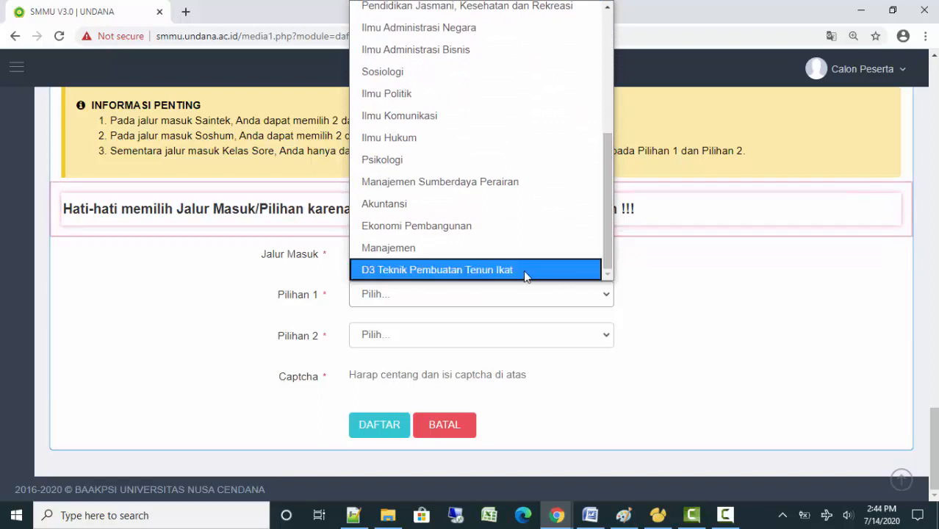
mouse_move(608, 245)
mouse_down()
mouse_move(605, 100)
mouse_move(615, 248)
mouse_up()
click(725, 267)
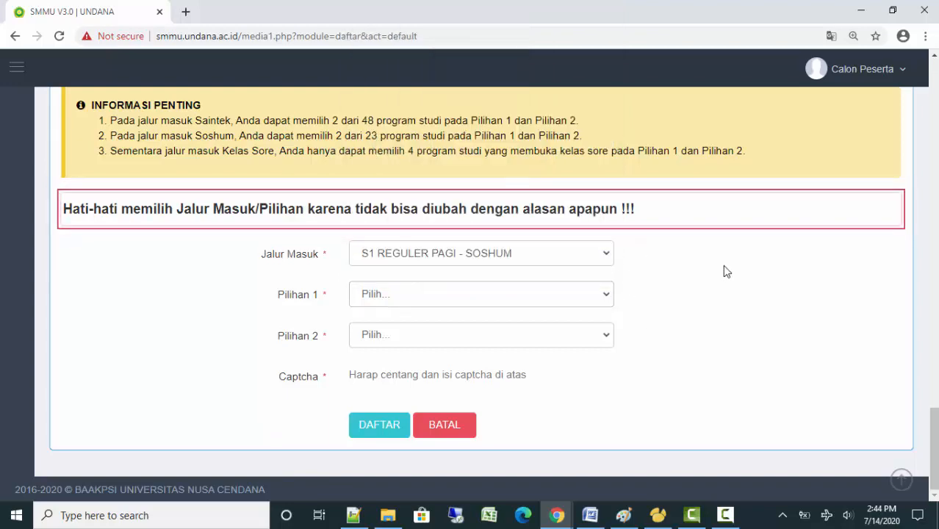
scroll(725, 267, up, 4)
scroll(723, 268, down, 2)
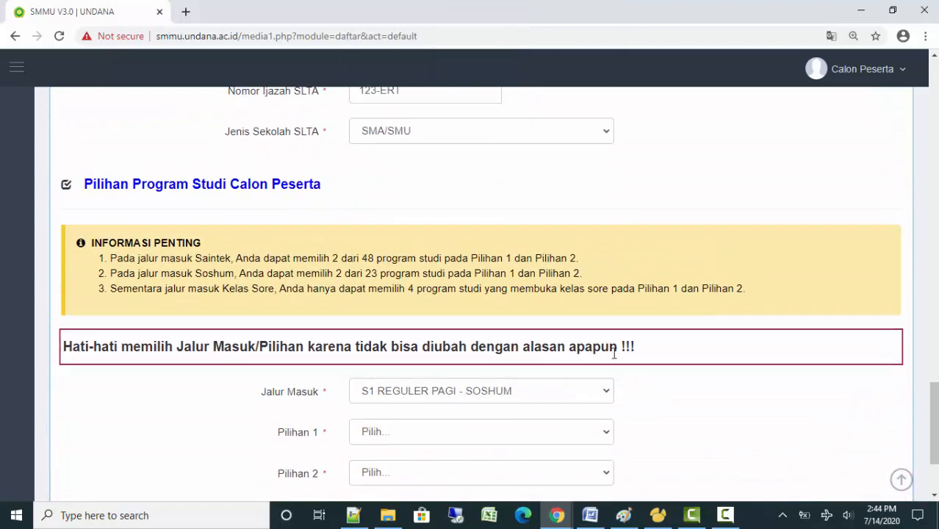
Select the evening extension entry path and browse its first-choice programmes
click(548, 397)
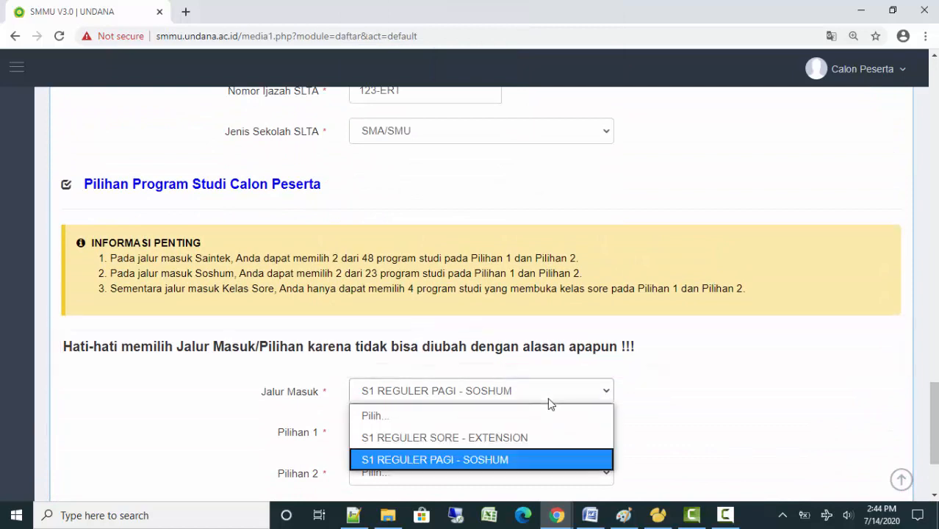
click(528, 437)
click(525, 435)
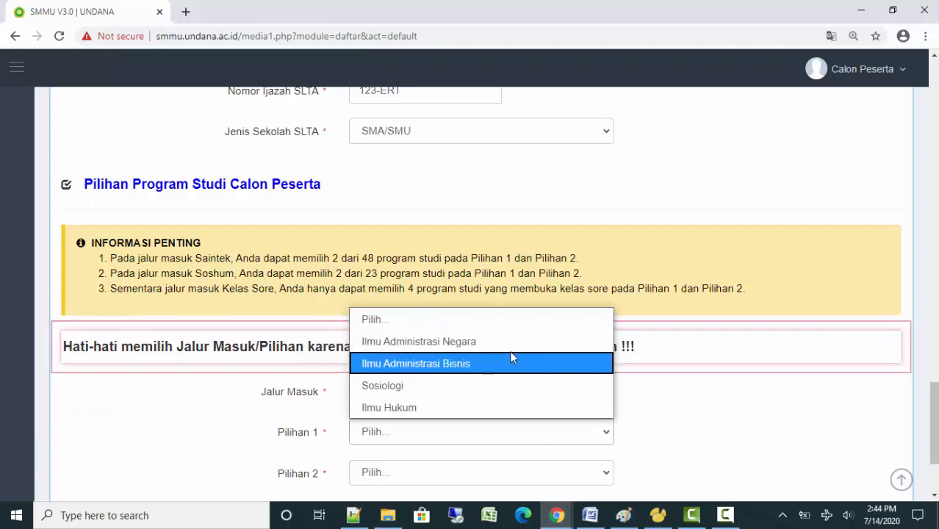
click(672, 409)
Set Jurusan Sekolah SLTA back to IPA
scroll(526, 311, up, 2)
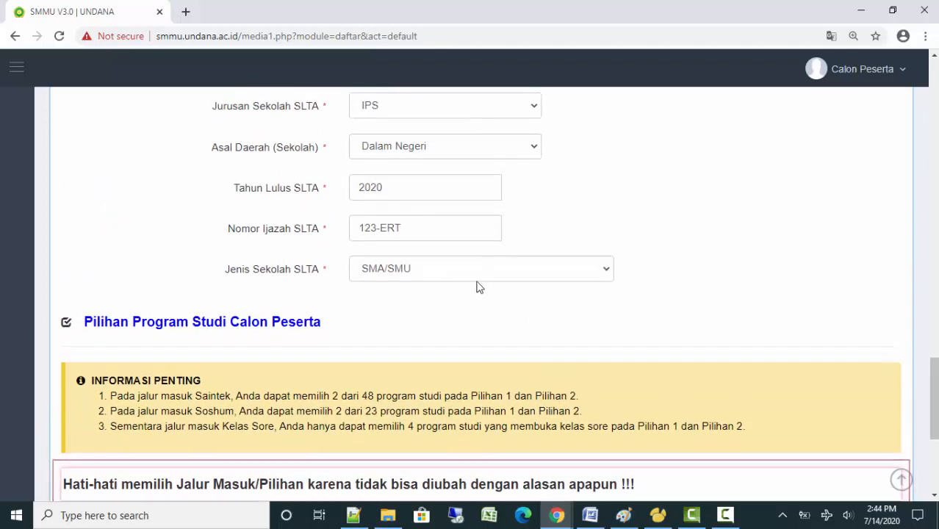
click(445, 112)
click(423, 152)
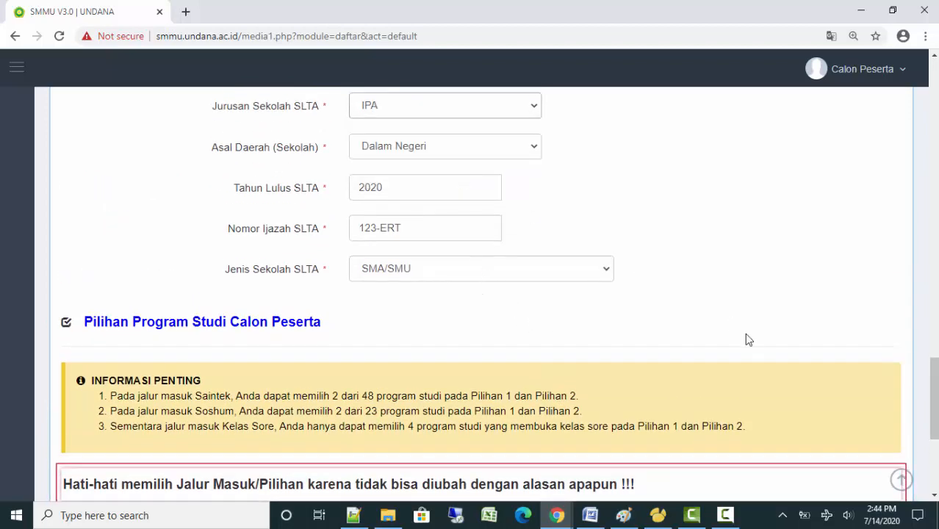
scroll(730, 322, down, 4)
Set Jalur Masuk to S1 REGULER PAGI - SAINTEK and browse the first-choice programmes
click(436, 255)
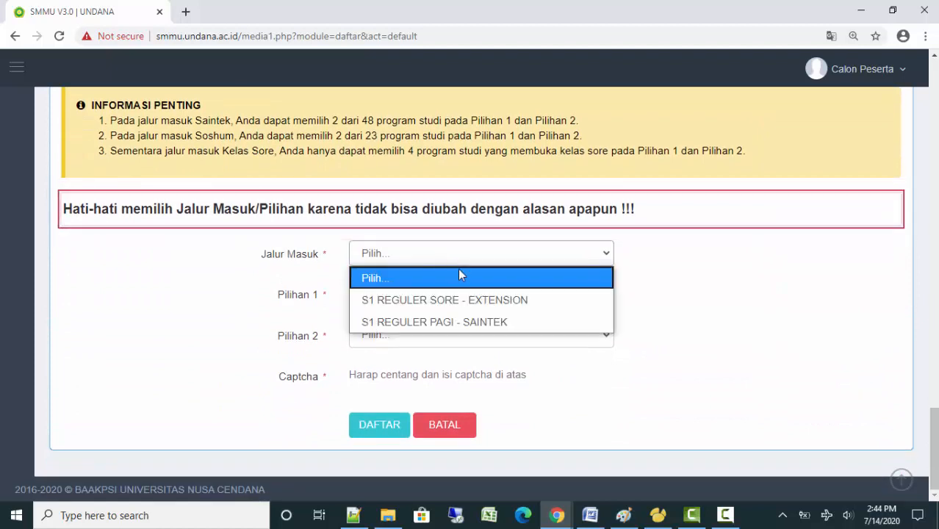
click(499, 321)
click(499, 303)
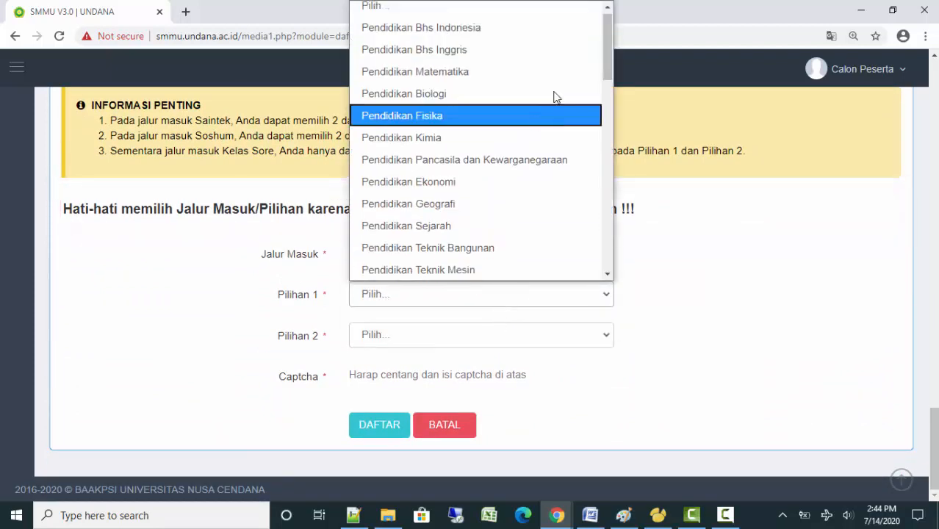
mouse_move(610, 47)
mouse_down()
mouse_move(615, 267)
mouse_move(610, 34)
mouse_up()
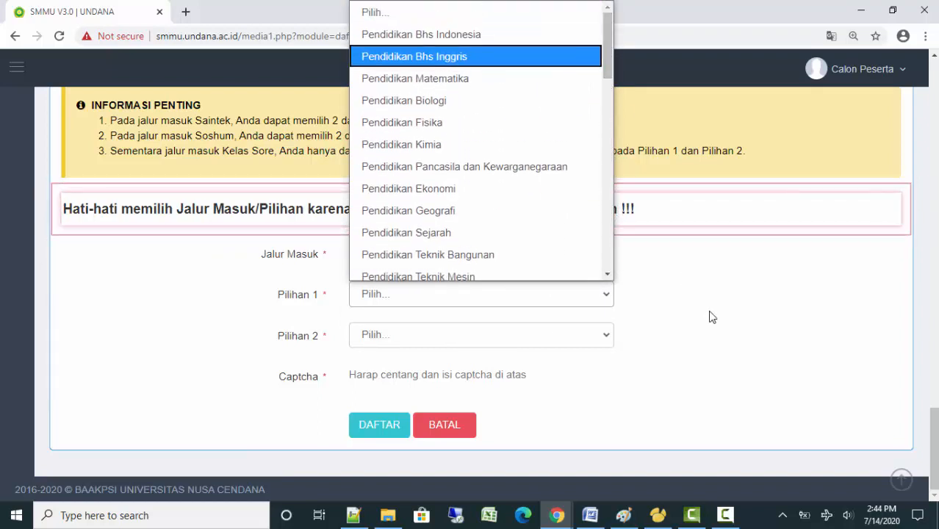
click(707, 316)
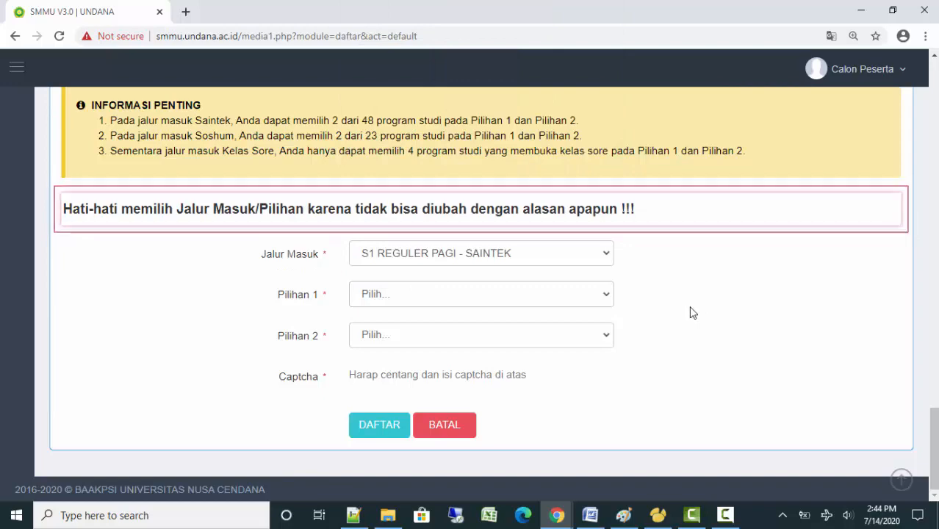
scroll(691, 313, up, 5)
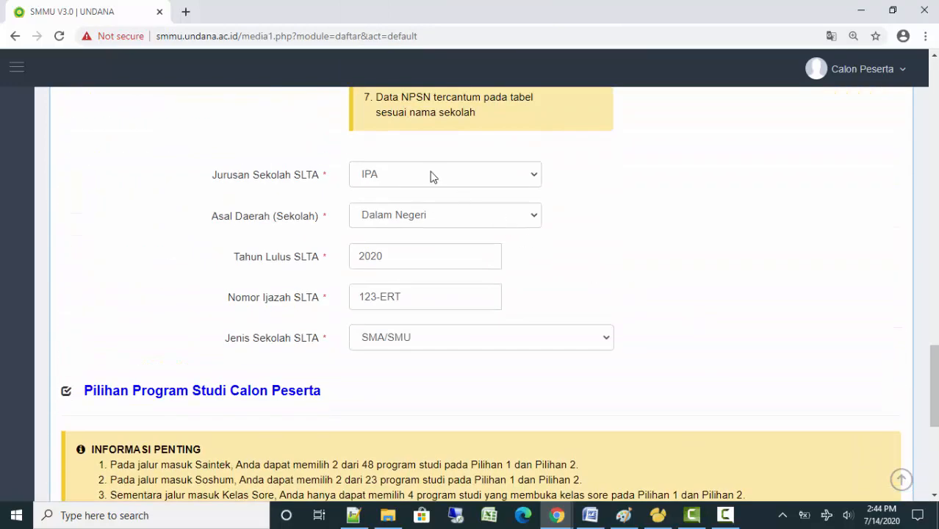
scroll(692, 383, down, 3)
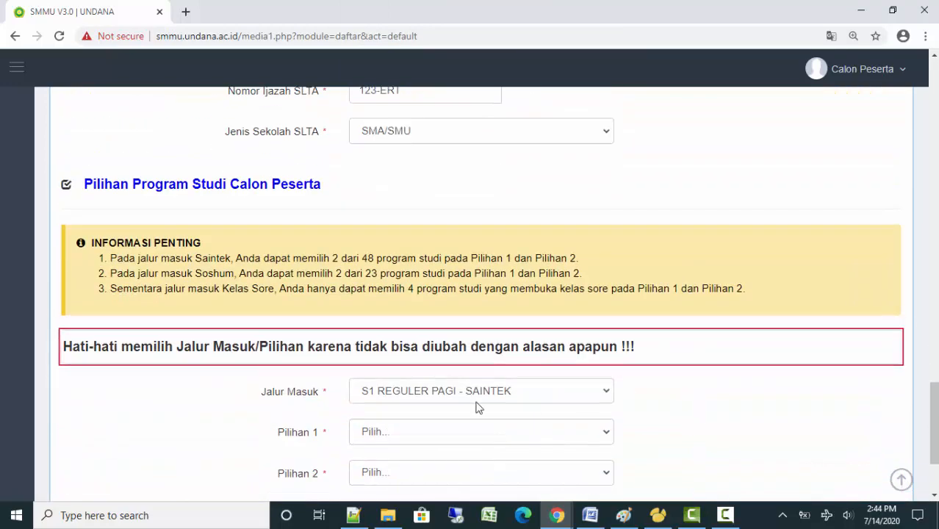
Pick Ilmu Administrasi Negara as first choice and Ilmu Administrasi Bisnis as second choice
click(497, 435)
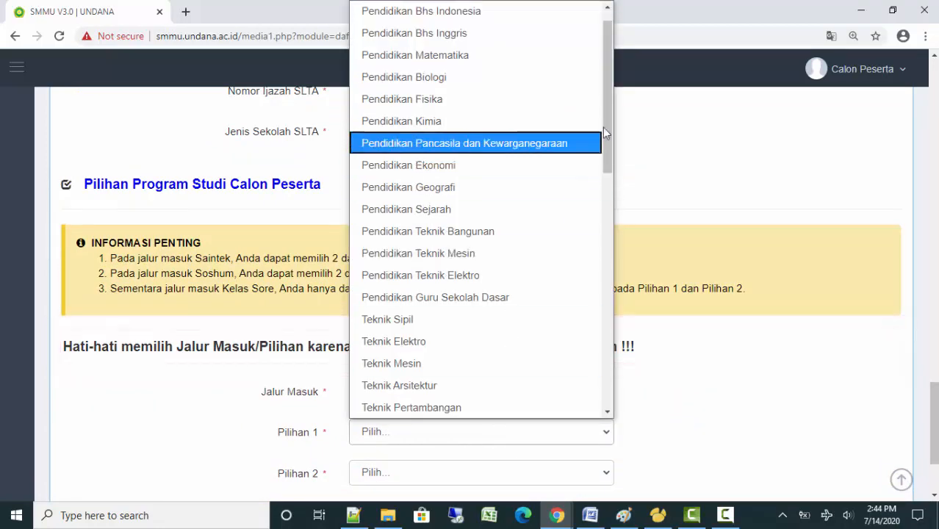
drag(606, 128, 602, 279)
click(543, 266)
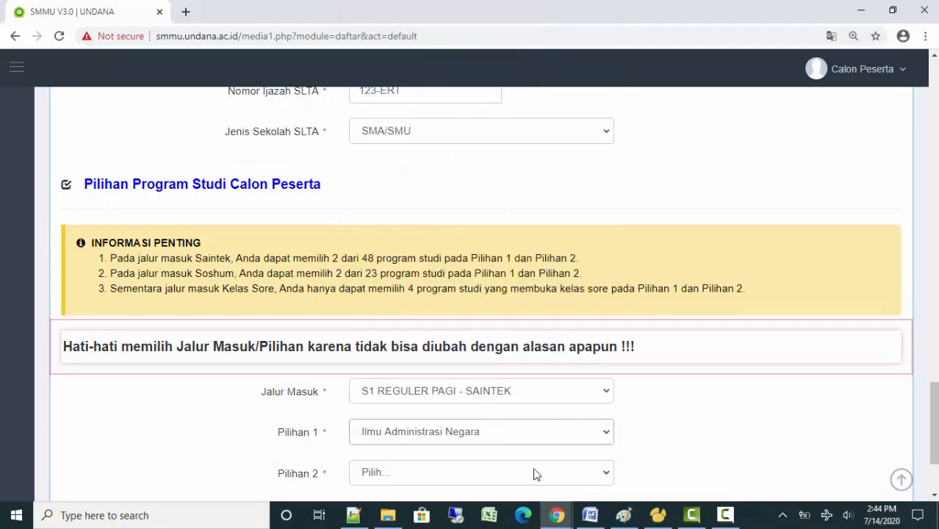
click(525, 471)
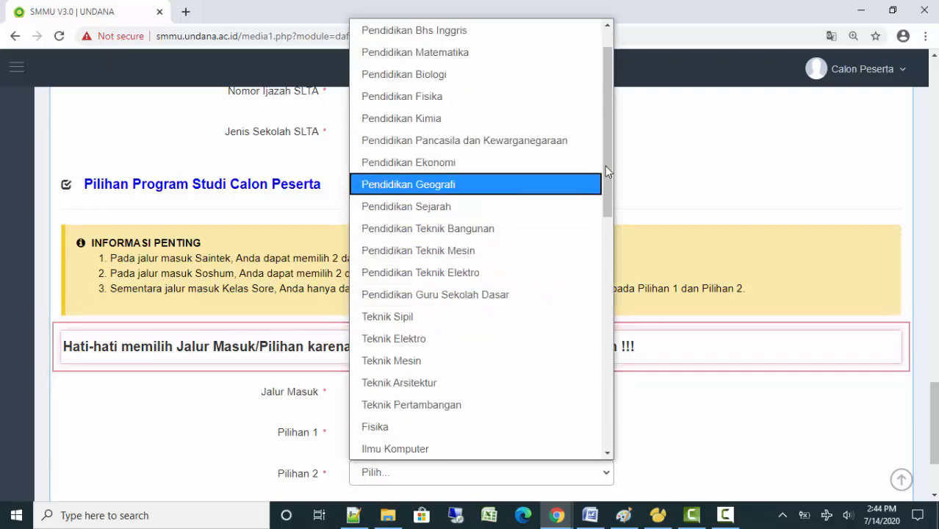
drag(610, 188, 615, 316)
click(559, 289)
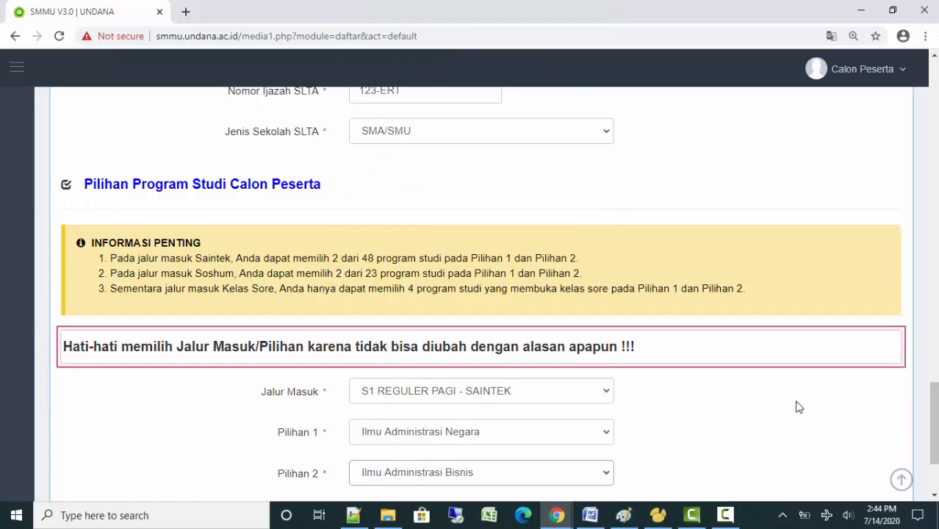
scroll(798, 406, down, 2)
scroll(798, 397, up, 8)
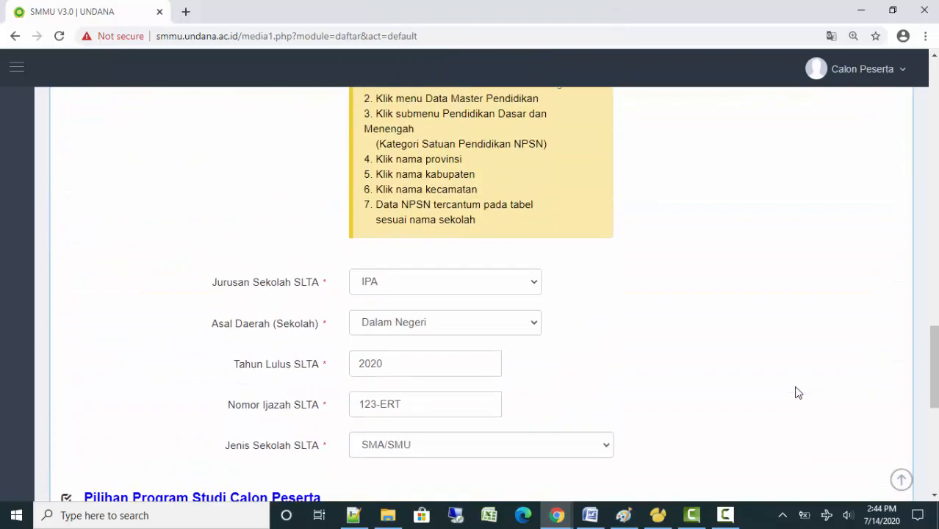
scroll(773, 364, down, 8)
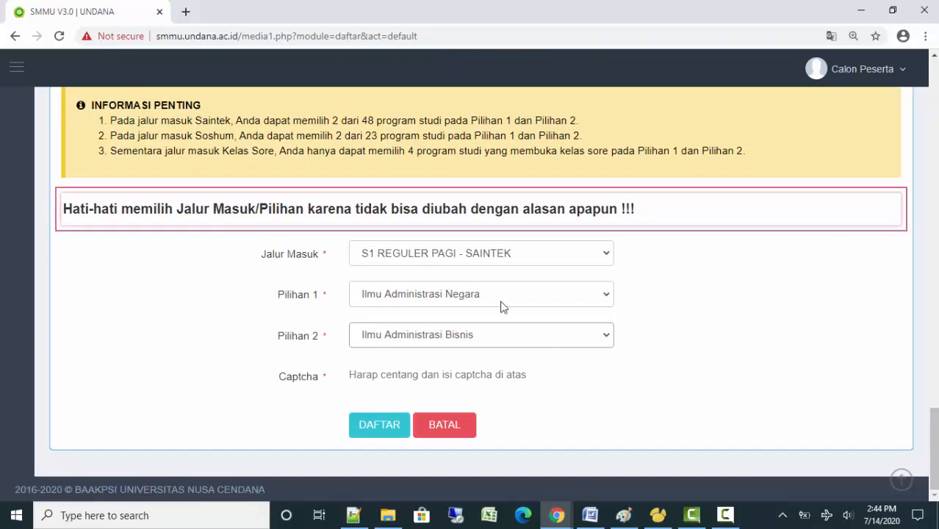
Change the first choice to Kehutanan, keeping Ilmu Administrasi Bisnis as second choice
click(503, 299)
scroll(607, 177, down, 1)
drag(608, 156, 610, 218)
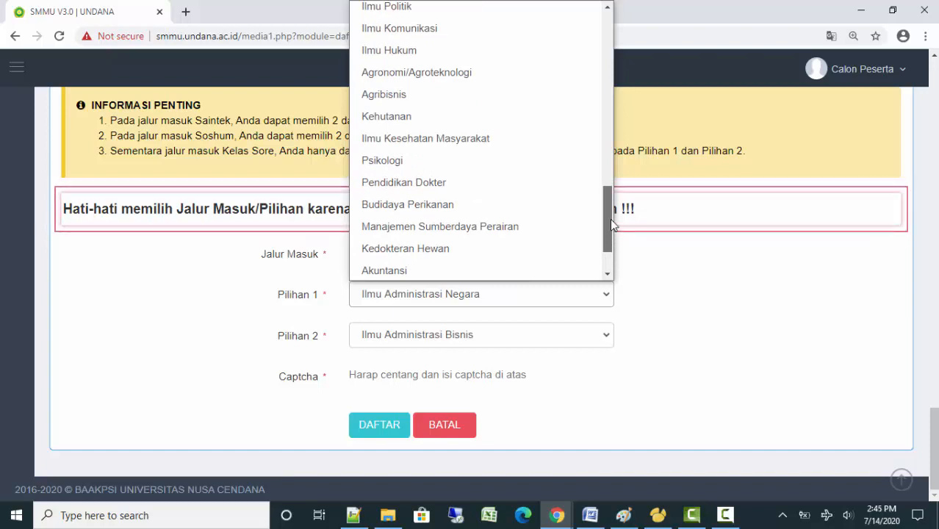
click(452, 118)
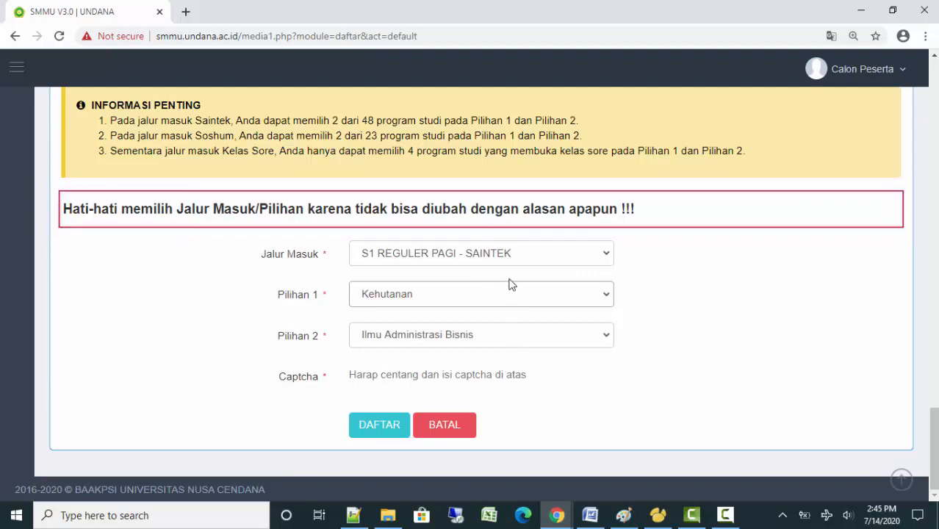
click(504, 345)
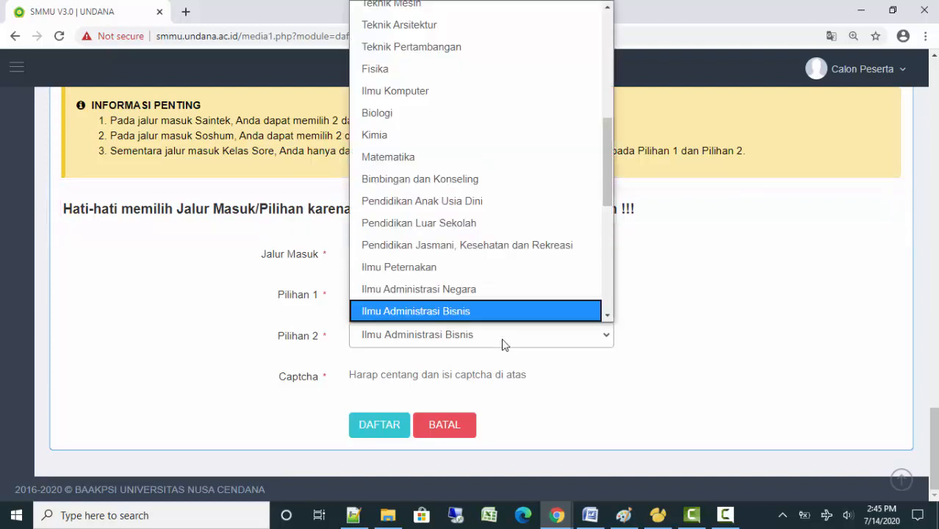
click(677, 369)
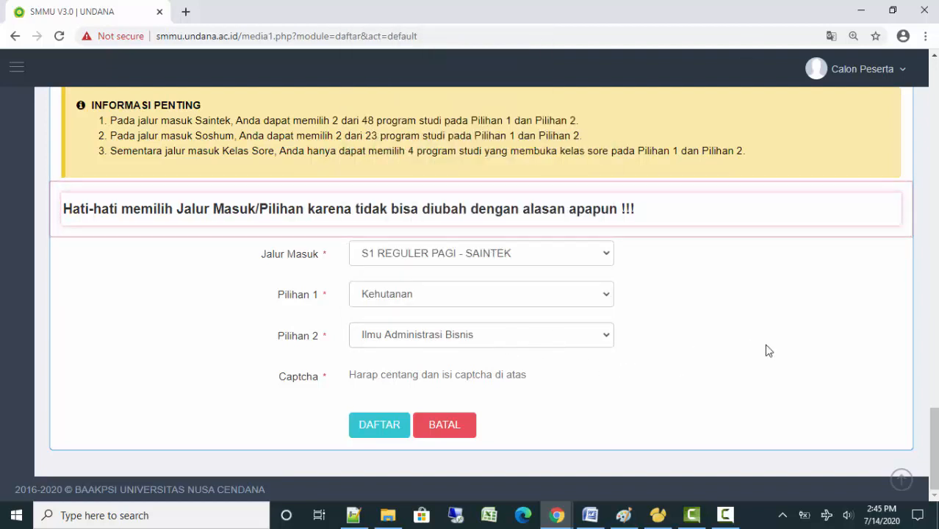
scroll(756, 336, up, 5)
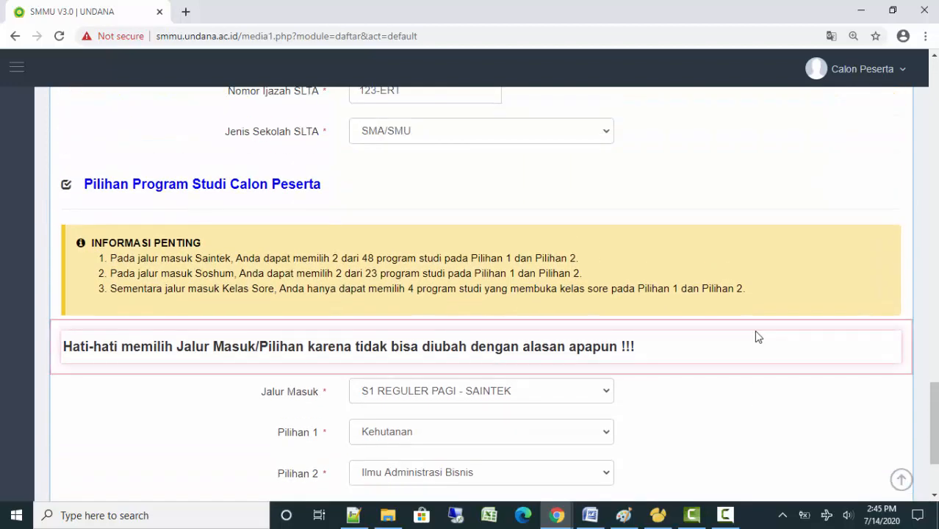
scroll(758, 337, up, 1)
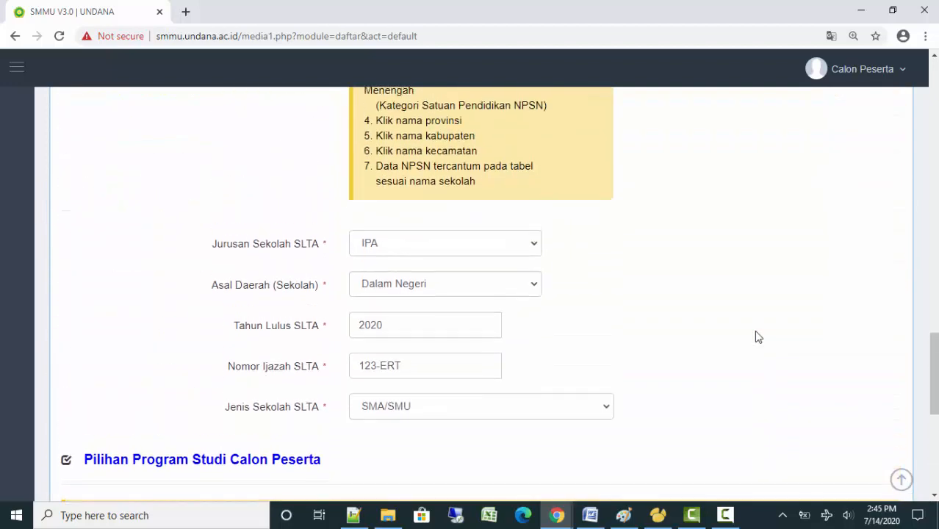
scroll(758, 337, down, 6)
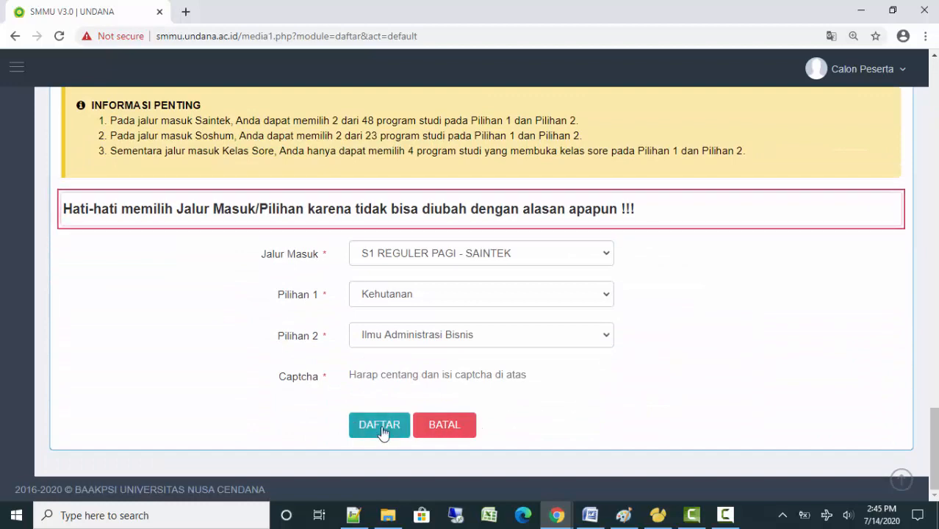
mouse_move(933, 443)
mouse_down()
mouse_move(933, 114)
mouse_move(936, 450)
mouse_up()
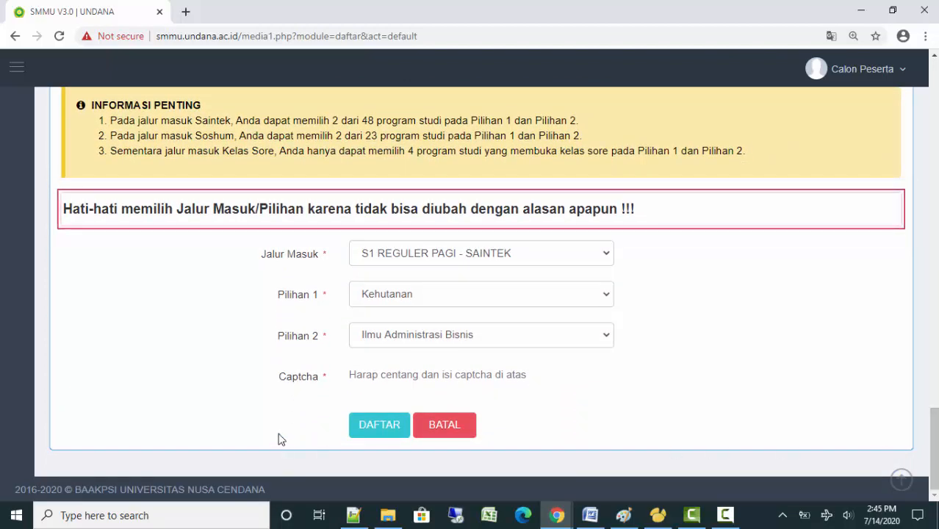
Submit the form with DAFTAR, confirm, and accept the SUKSES message to get the payment slip
click(375, 432)
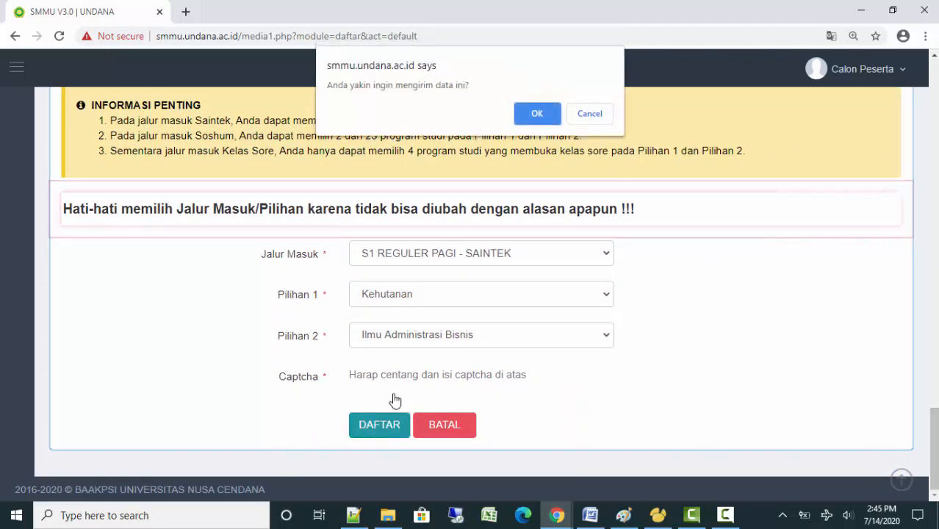
click(536, 115)
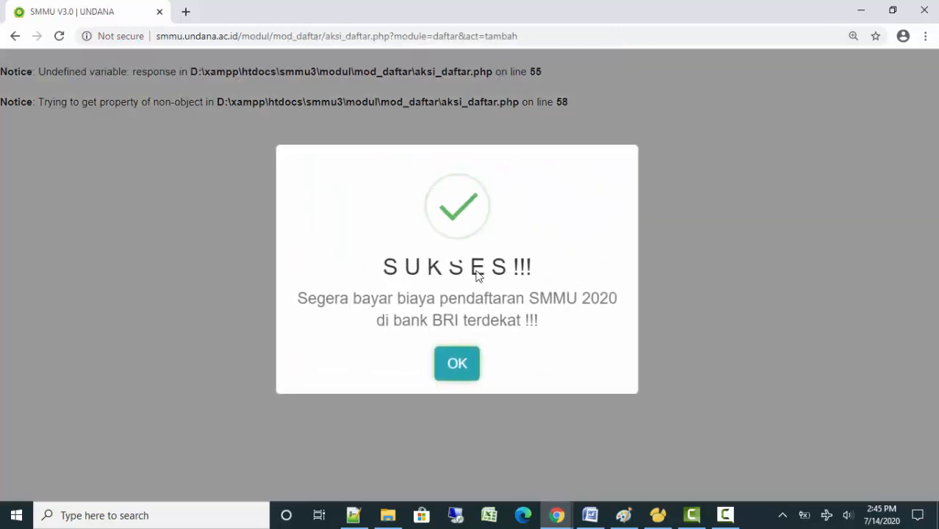
click(452, 376)
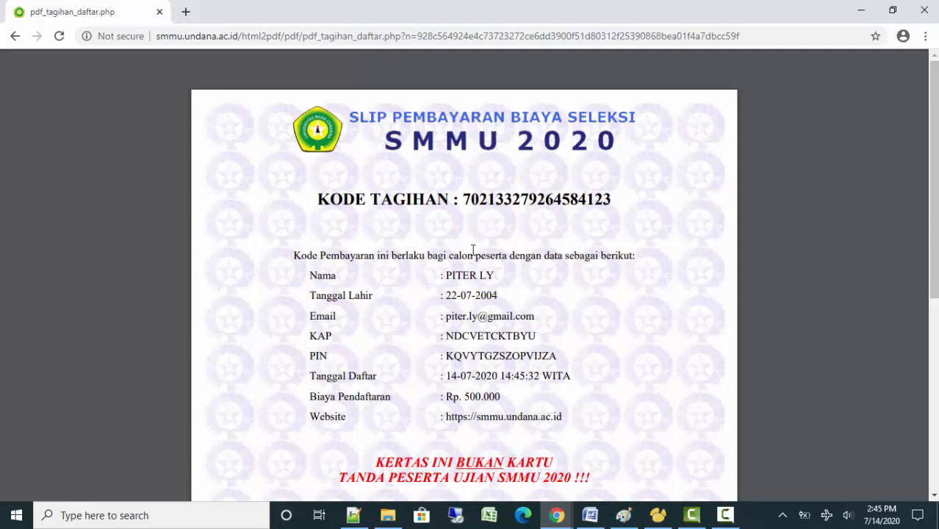
Scroll through the payment slip PDF, then go back to the previous page
scroll(547, 298, down, 1)
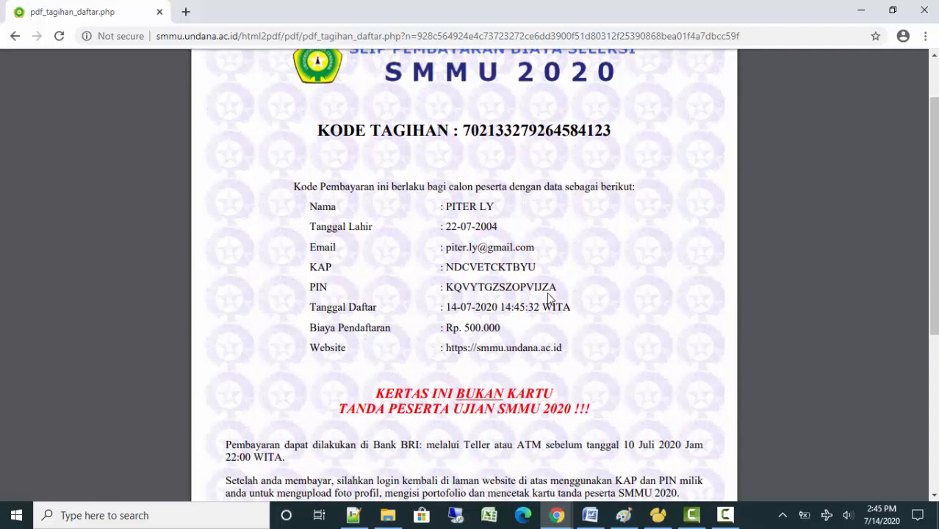
scroll(548, 298, down, 2)
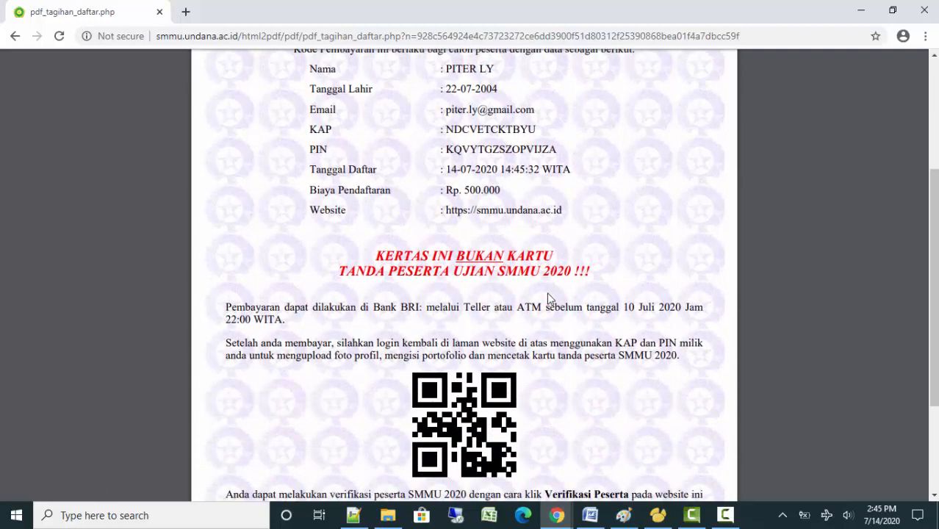
scroll(548, 298, down, 2)
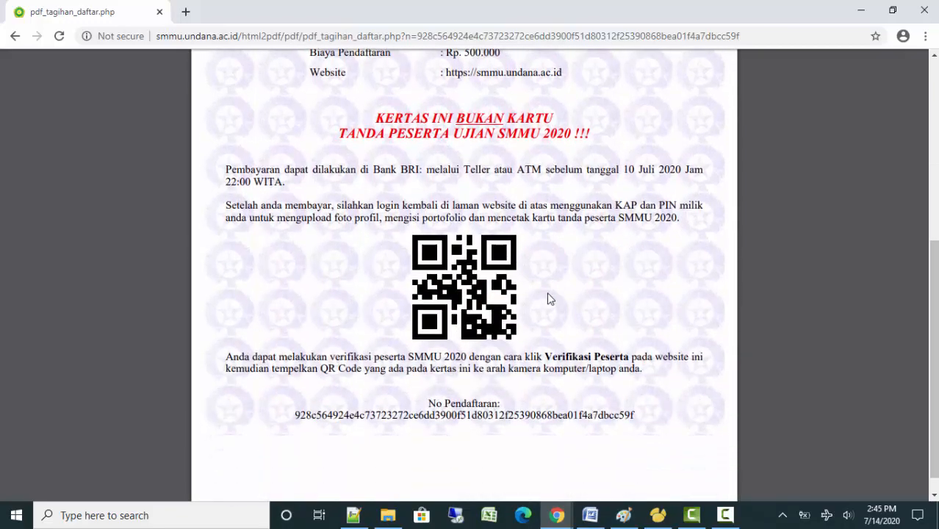
scroll(548, 298, up, 3)
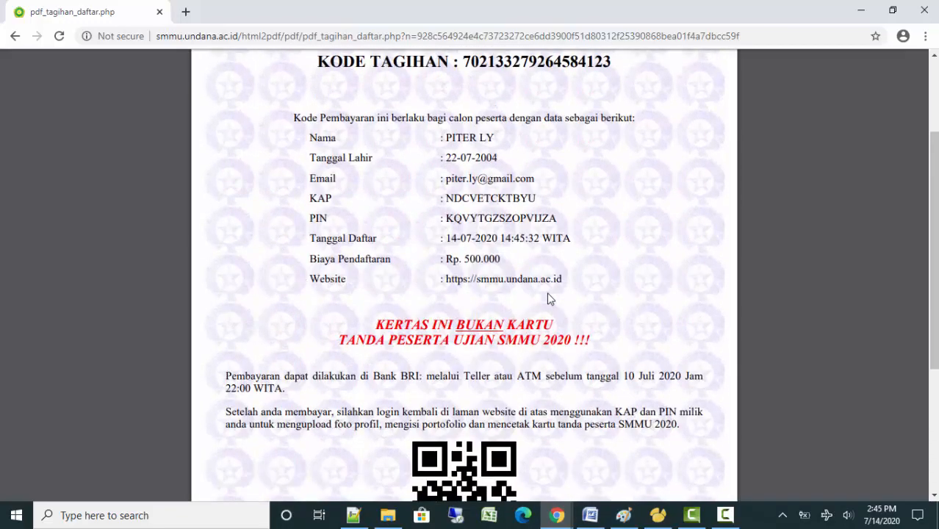
scroll(549, 299, up, 2)
scroll(549, 298, down, 4)
scroll(550, 298, down, 1)
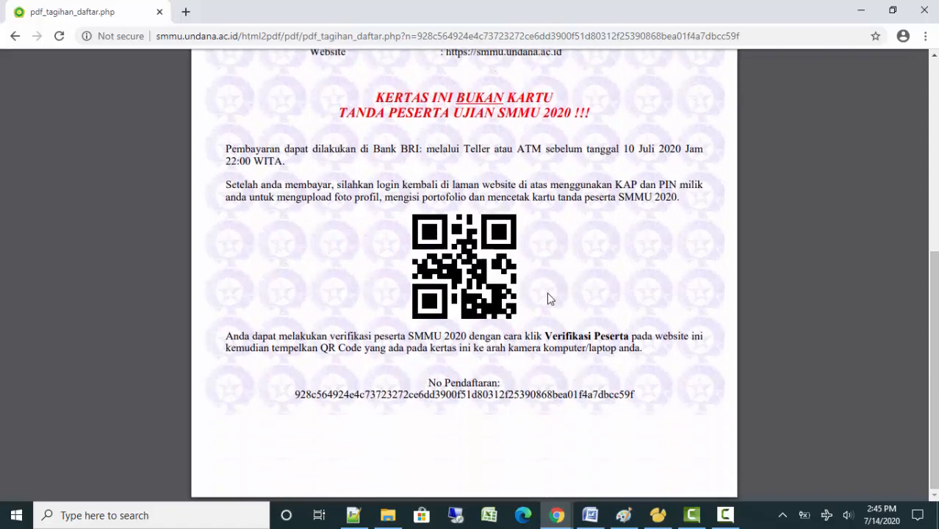
scroll(550, 298, up, 3)
click(14, 36)
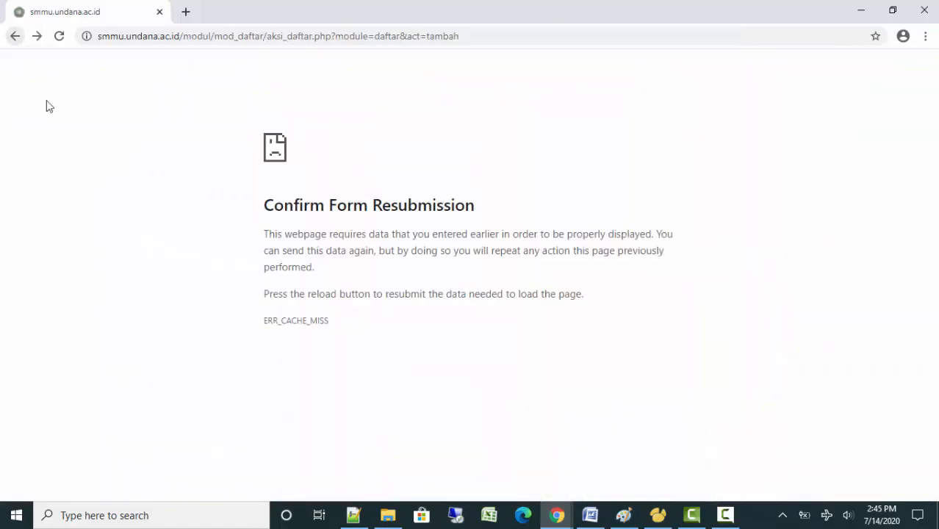
Go back once more, close the KAP/PIN Notifikasi popup with Tutup, and return to the Dashboard
click(16, 35)
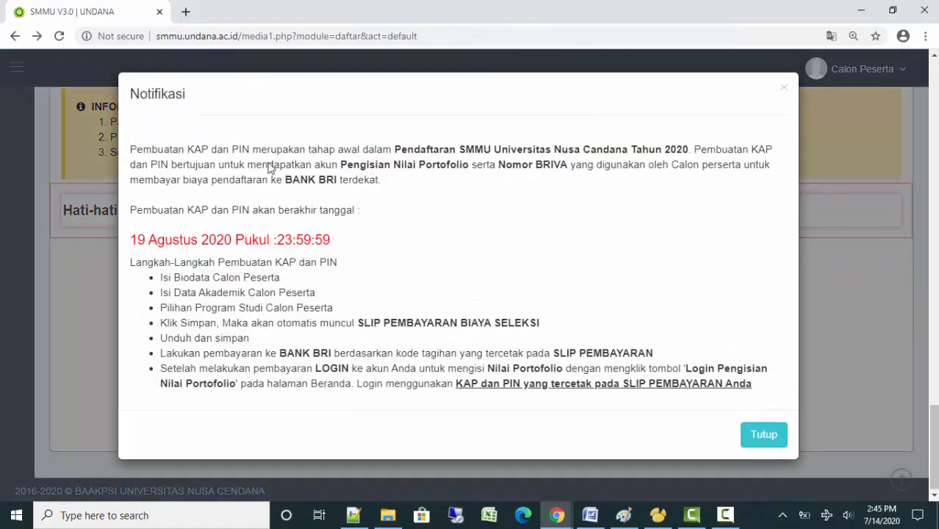
click(763, 433)
scroll(430, 242, up, 1)
scroll(429, 243, up, 20)
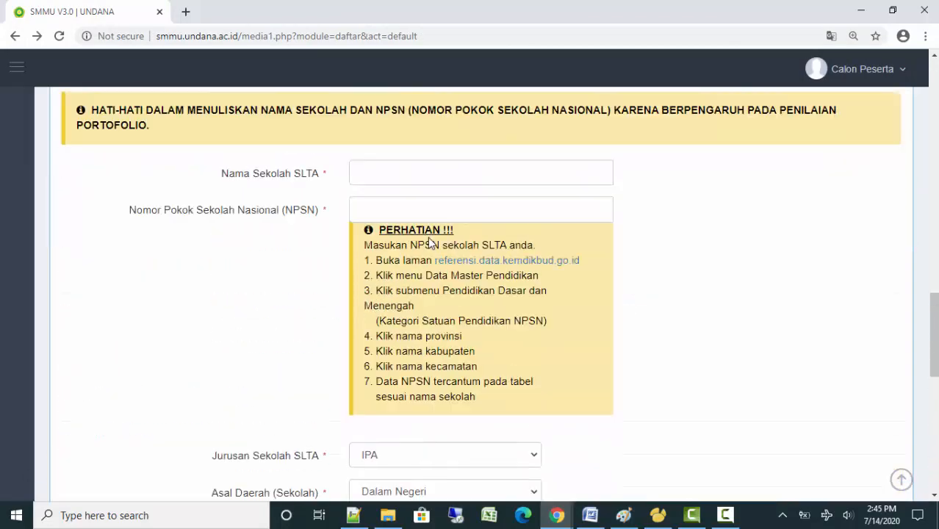
scroll(430, 242, up, 1)
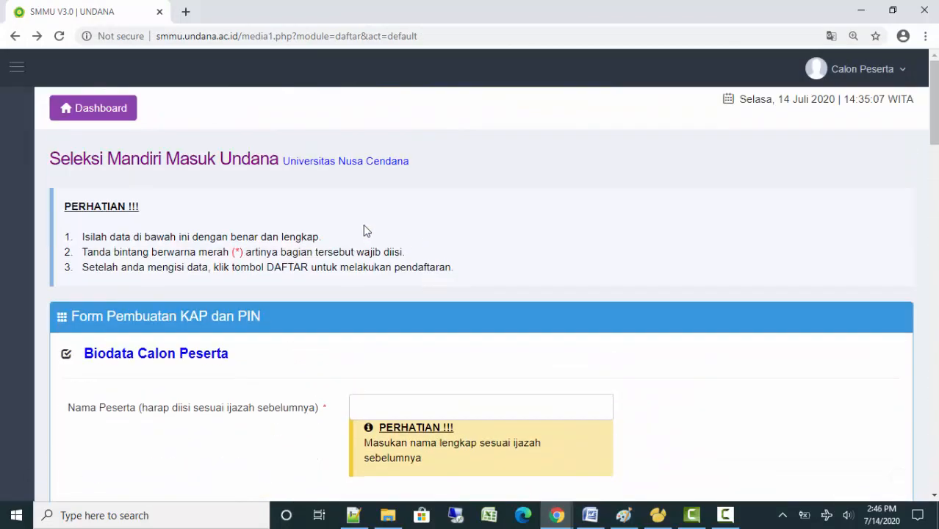
click(91, 119)
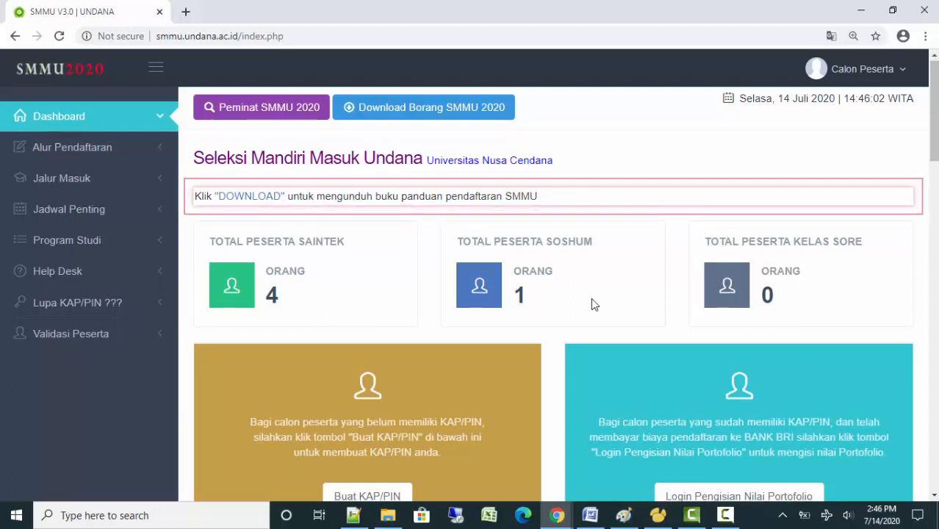
scroll(593, 299, down, 1)
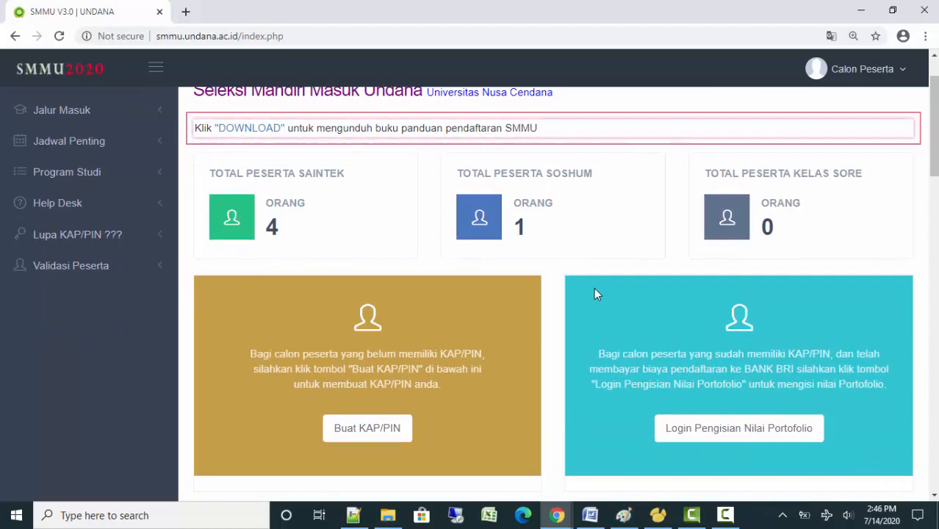
scroll(594, 294, up, 1)
scroll(595, 294, down, 2)
scroll(661, 281, up, 2)
click(725, 515)
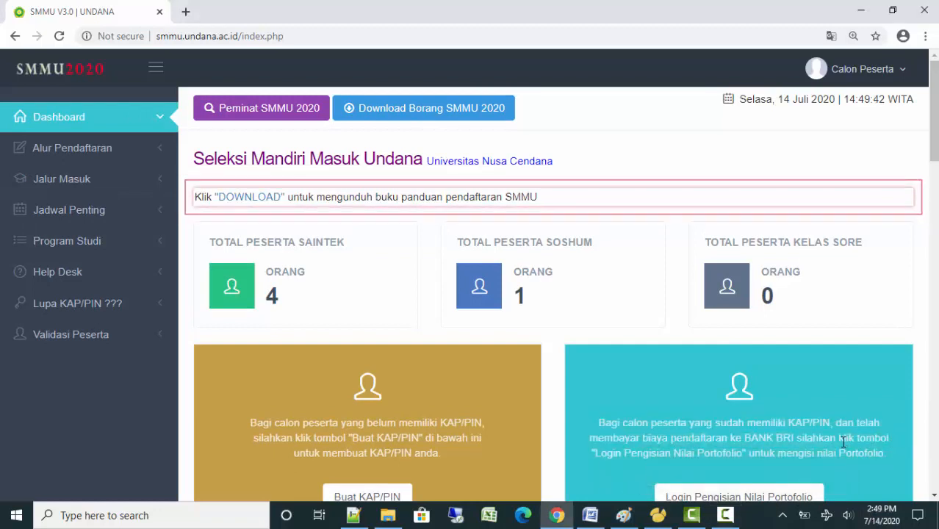
click(784, 517)
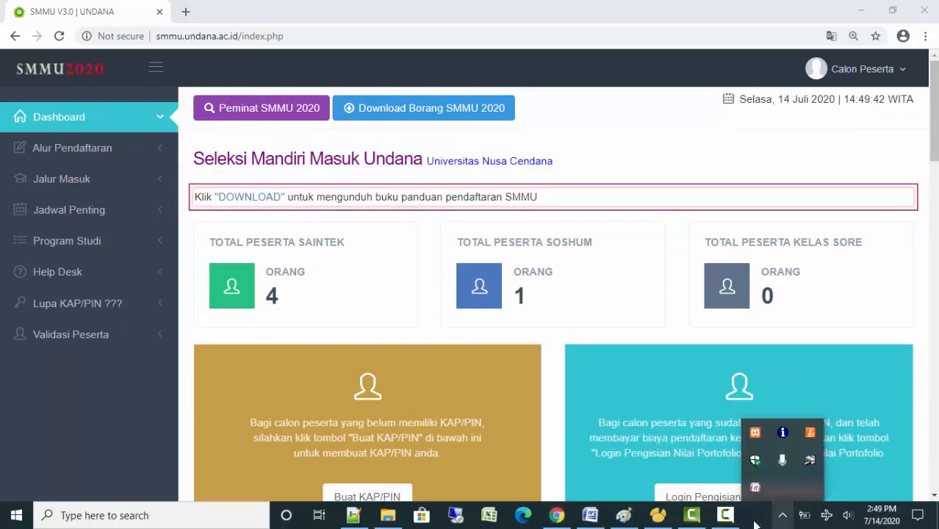
click(728, 518)
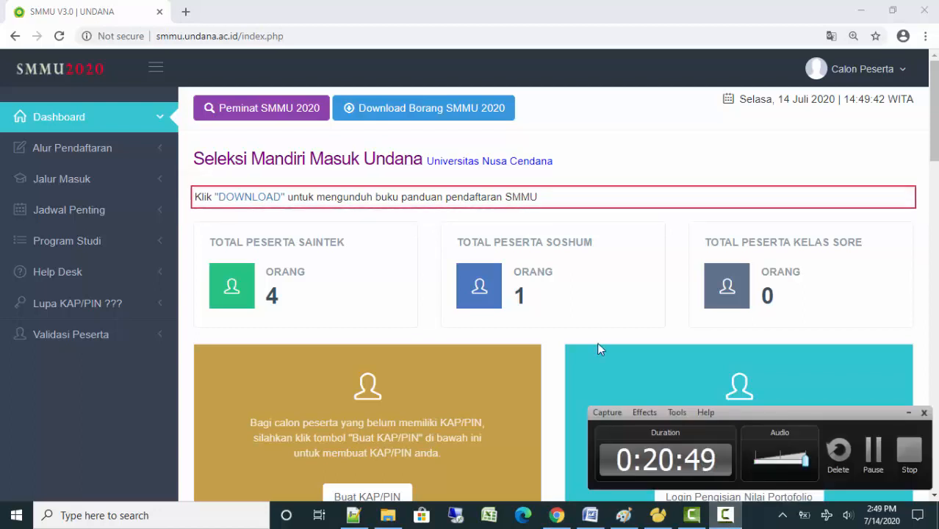
click(908, 413)
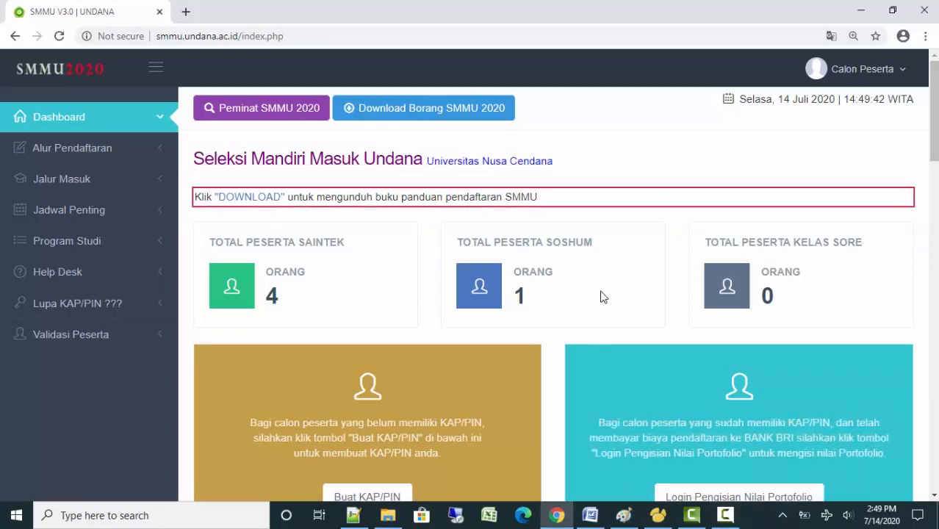
scroll(611, 295, down, 2)
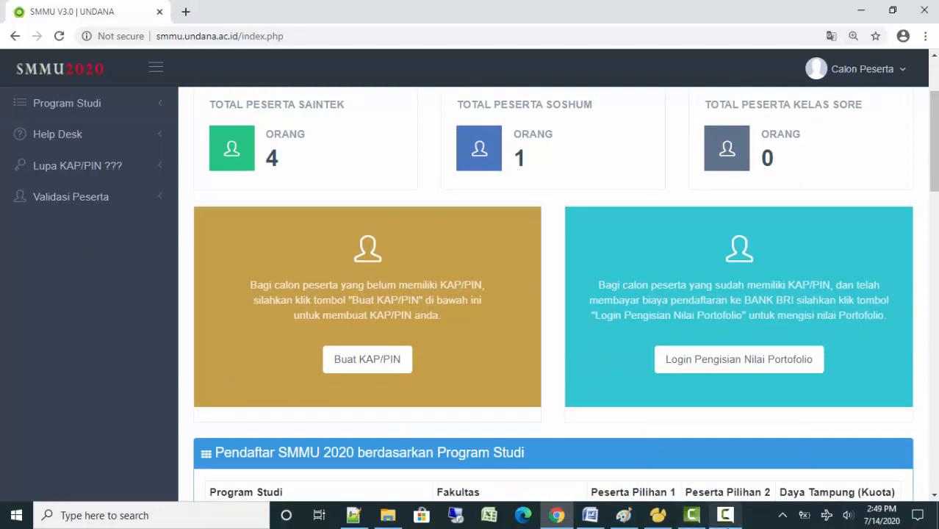
click(727, 522)
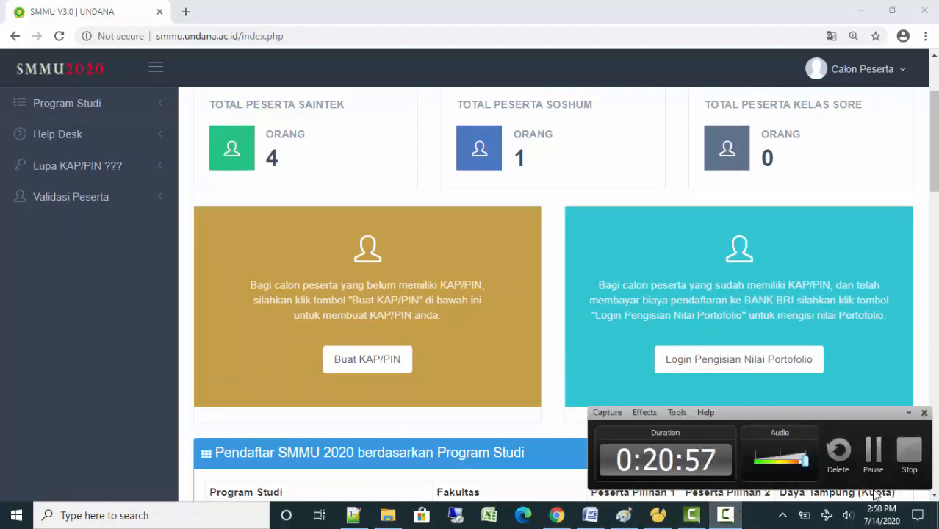
click(874, 455)
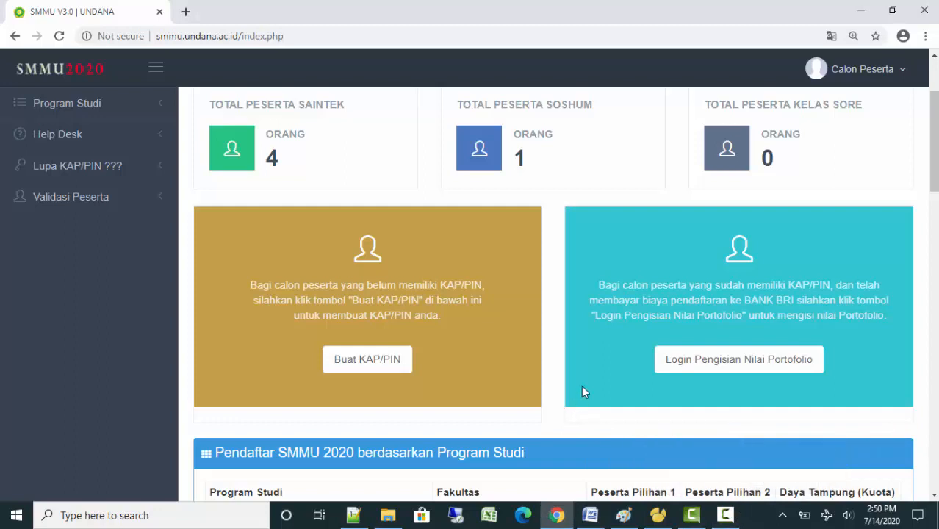
scroll(612, 323, up, 2)
scroll(611, 324, down, 1)
scroll(42, 136, up, 2)
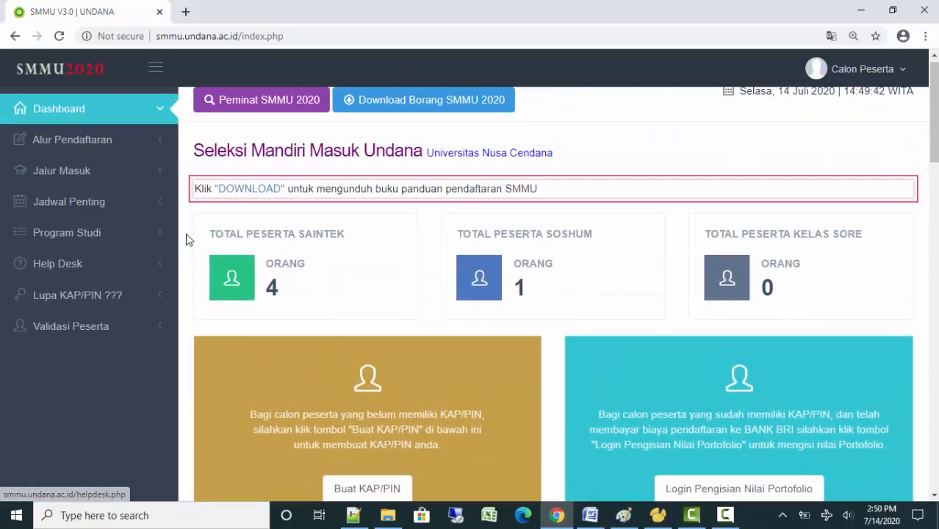
Open Alur Pendaftaran and scroll through the registration flow chart
click(84, 157)
scroll(700, 323, down, 1)
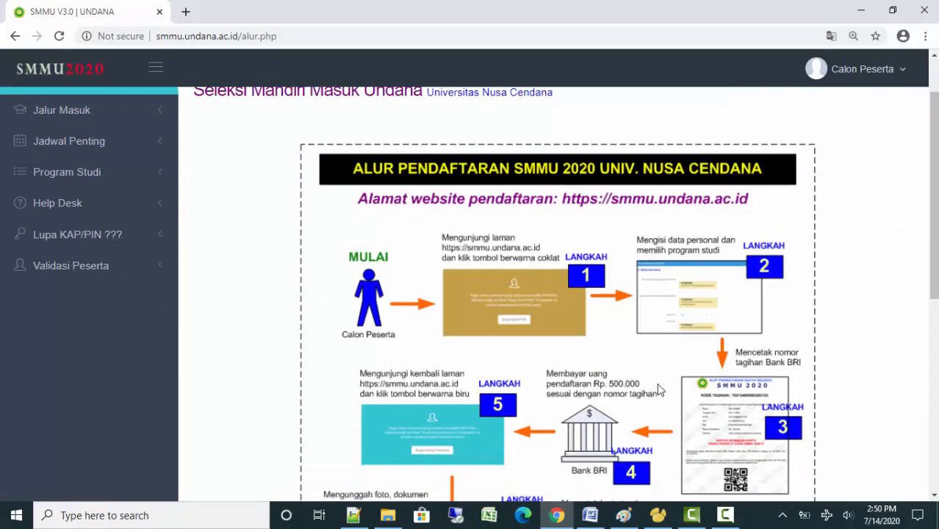
scroll(660, 397, down, 2)
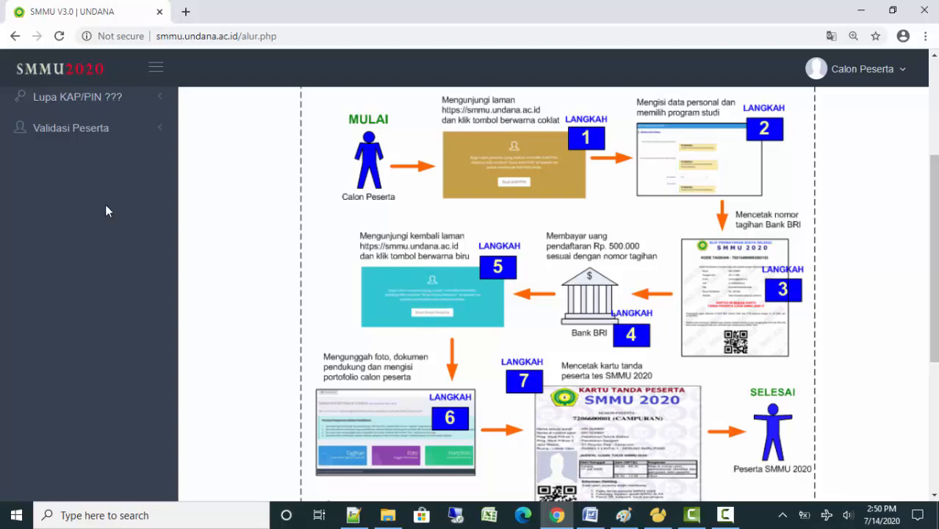
scroll(107, 212, up, 3)
scroll(302, 331, down, 2)
scroll(136, 157, up, 2)
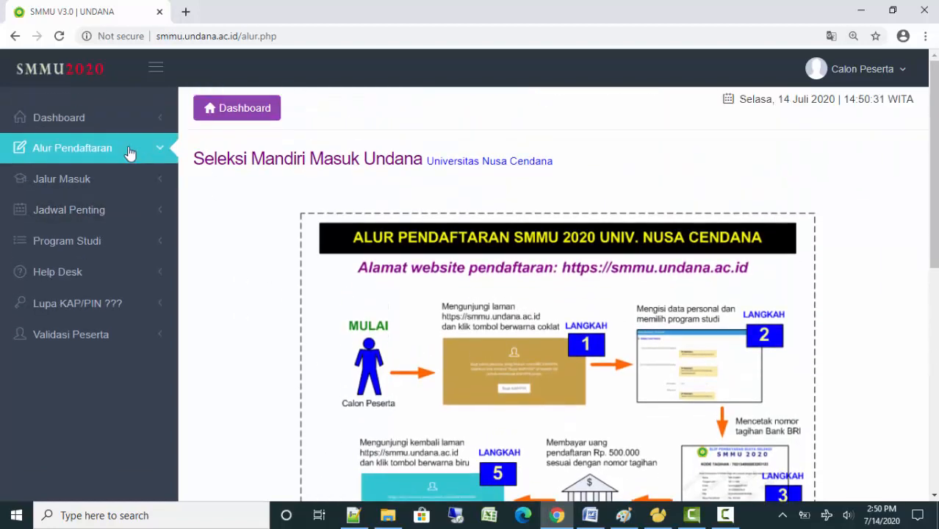
Return to the Dashboard and open Login Pengisian Nilai Portofolio
click(93, 119)
scroll(779, 290, down, 3)
click(741, 306)
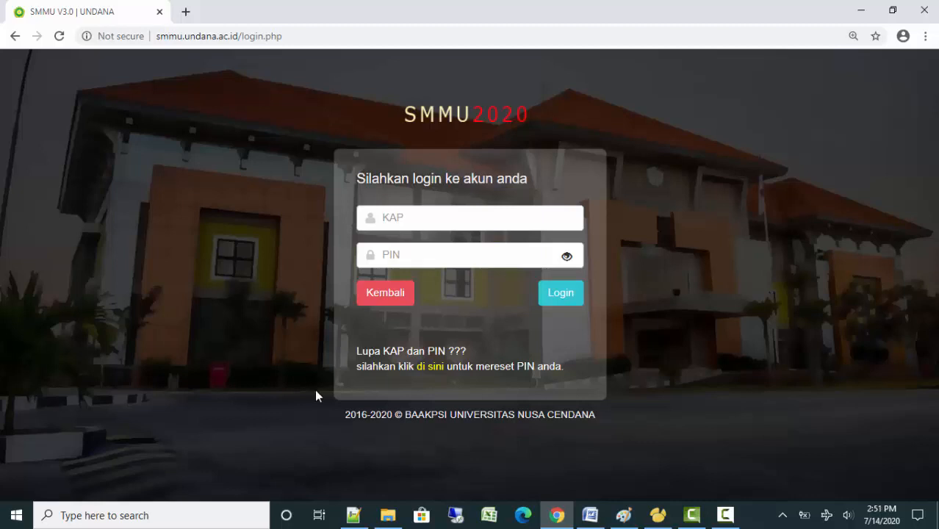
Copy the KAP from the Notepad++ notes and paste it into the login page's KAP field
click(353, 514)
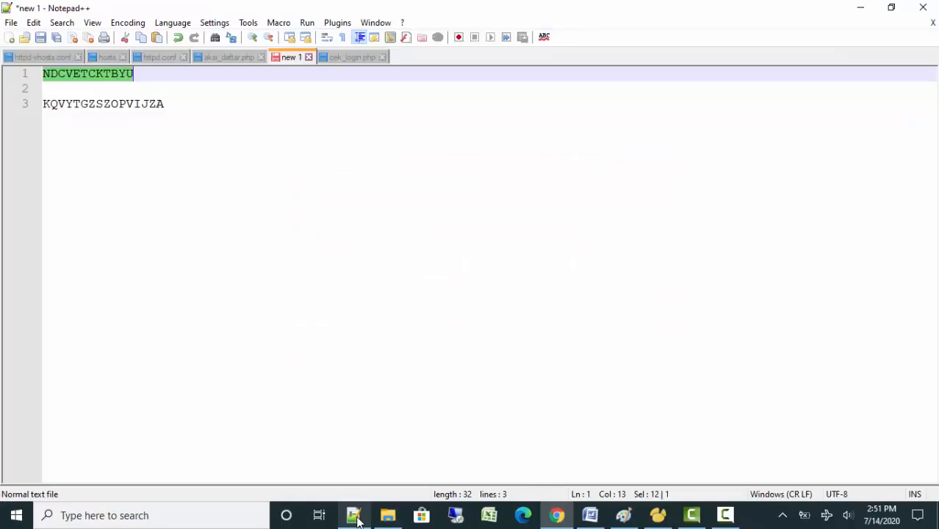
right_click(91, 78)
click(110, 102)
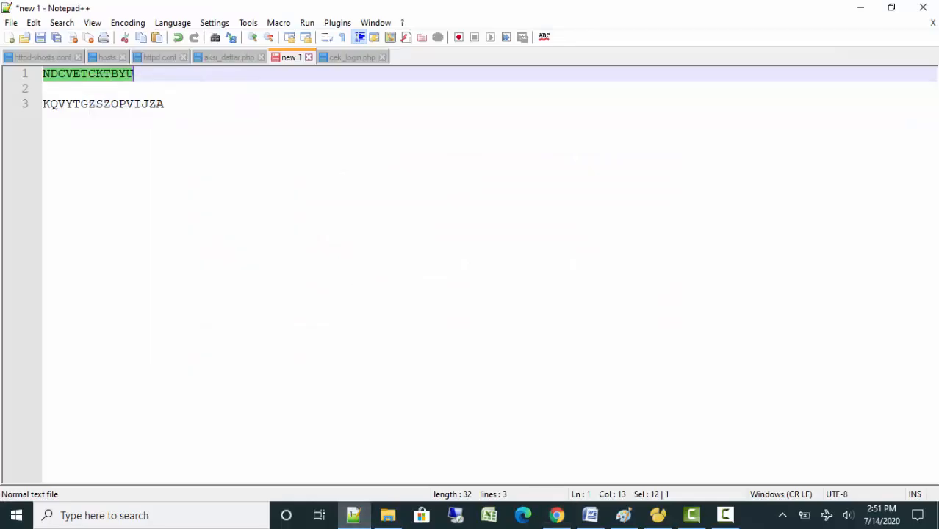
click(556, 515)
click(391, 224)
right_click(391, 225)
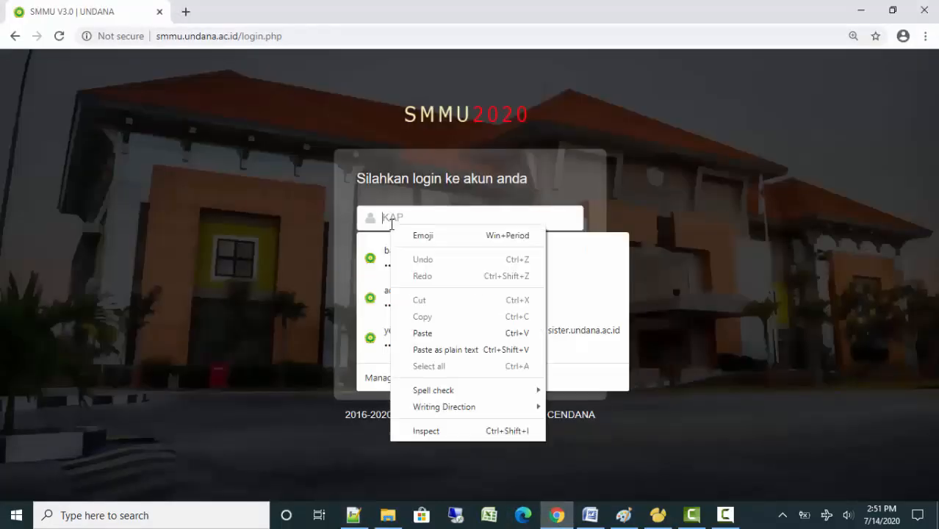
click(424, 331)
click(354, 515)
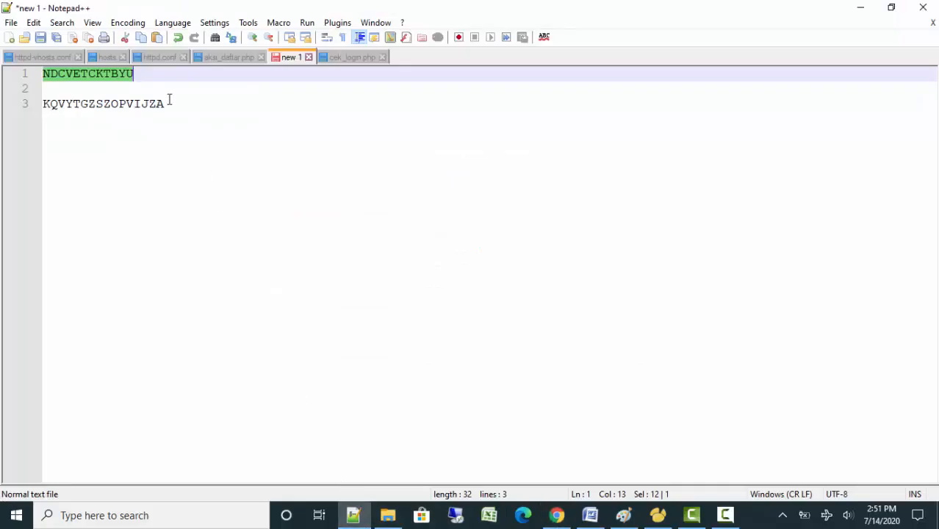
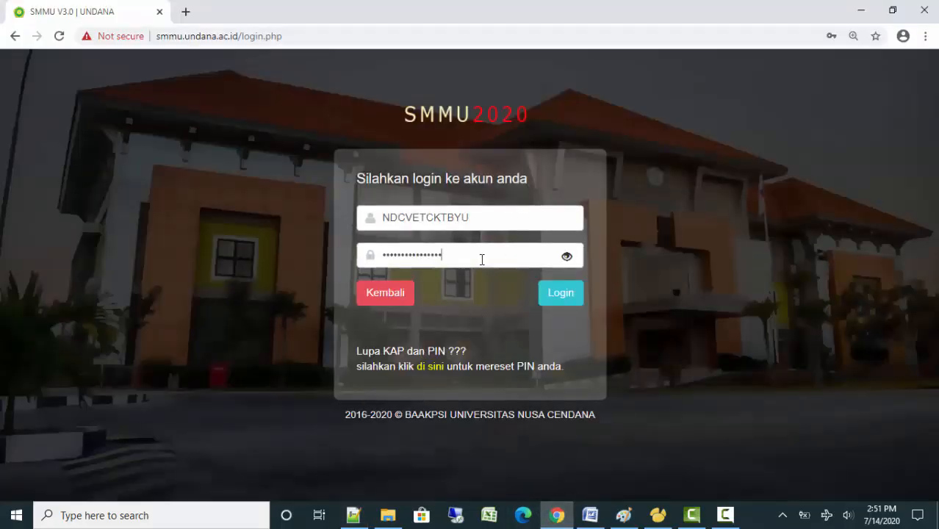
Reveal the PIN to check it, hide it again, and log in to the applicant account
click(566, 258)
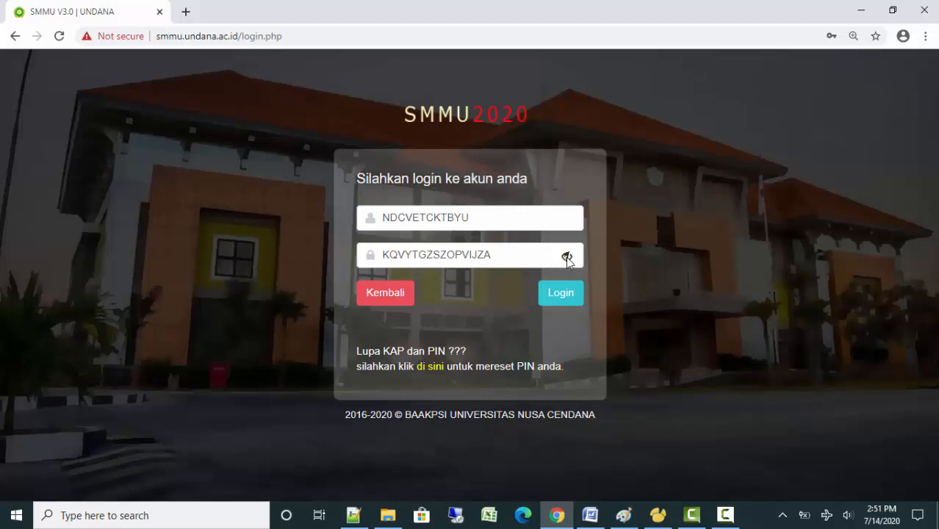
click(384, 254)
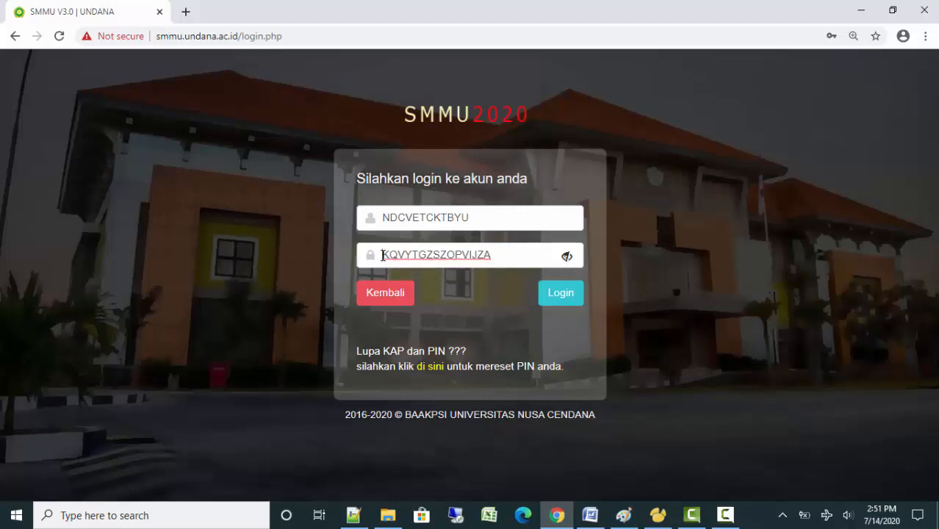
click(566, 257)
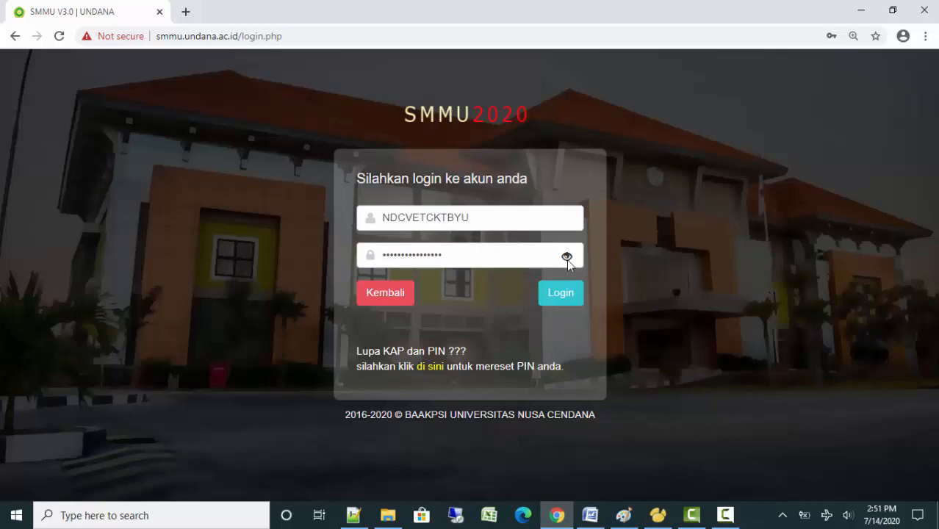
click(559, 301)
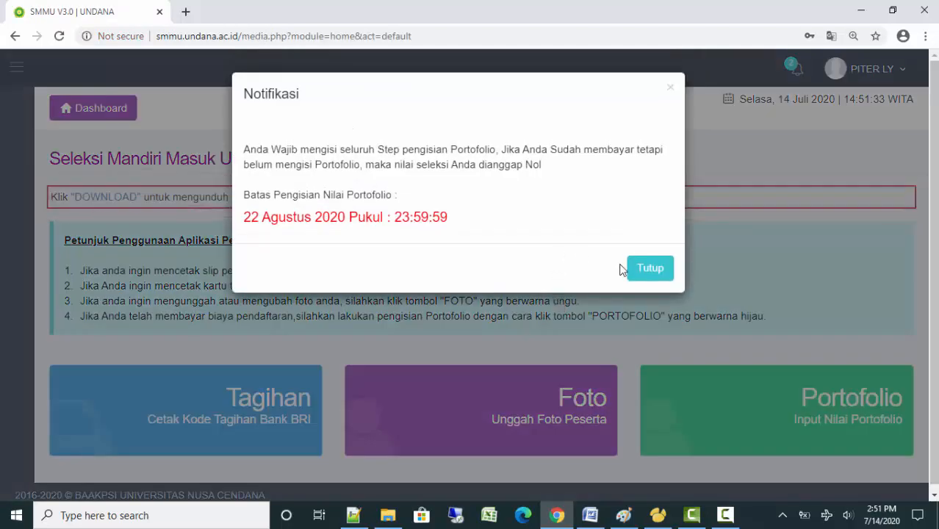
Dismiss the deadline notice, review the two pending notifications, and open the payment slip
click(638, 272)
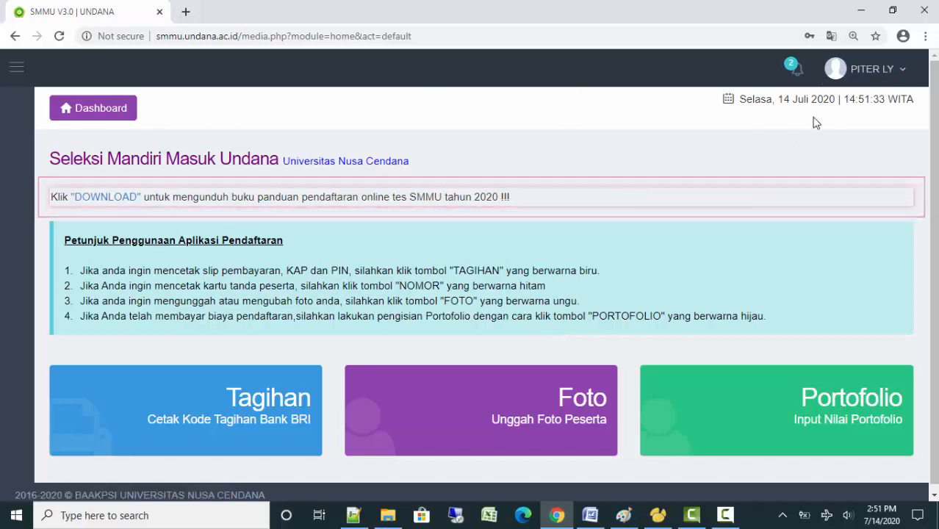
click(797, 73)
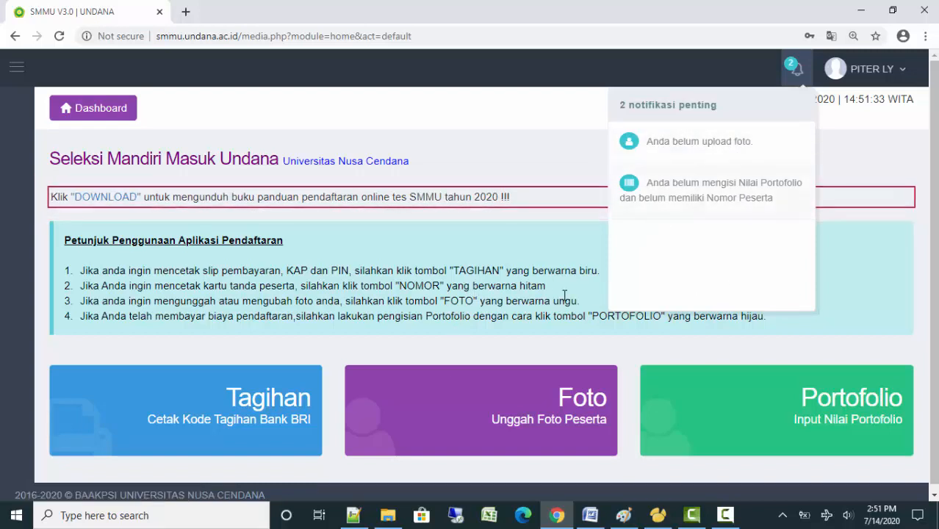
click(459, 321)
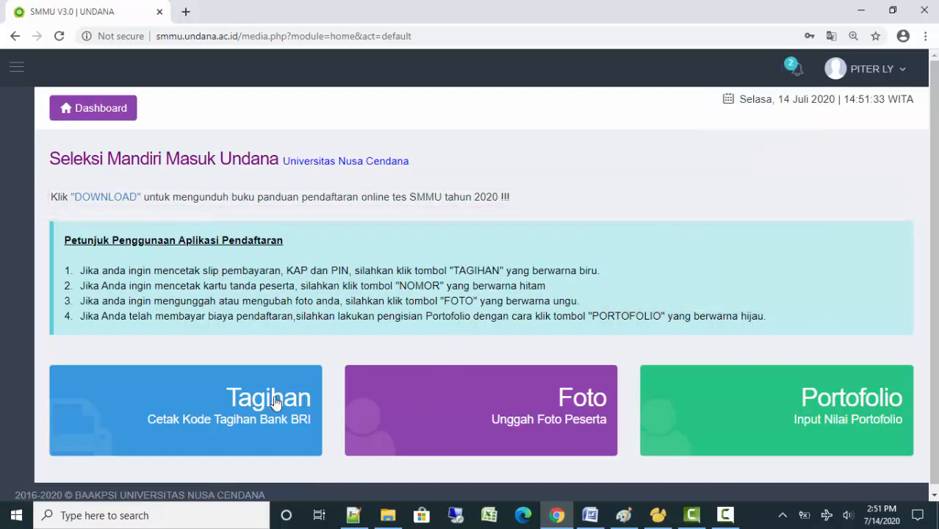
click(799, 75)
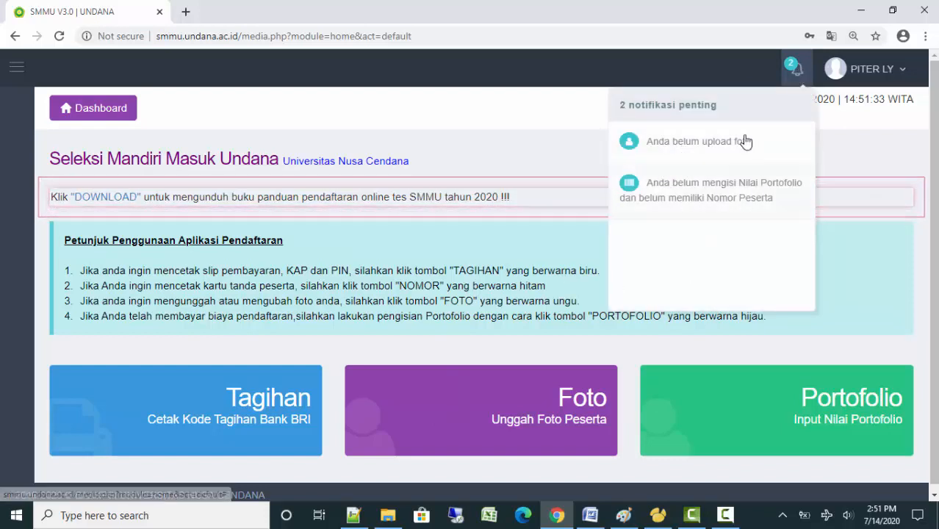
click(797, 79)
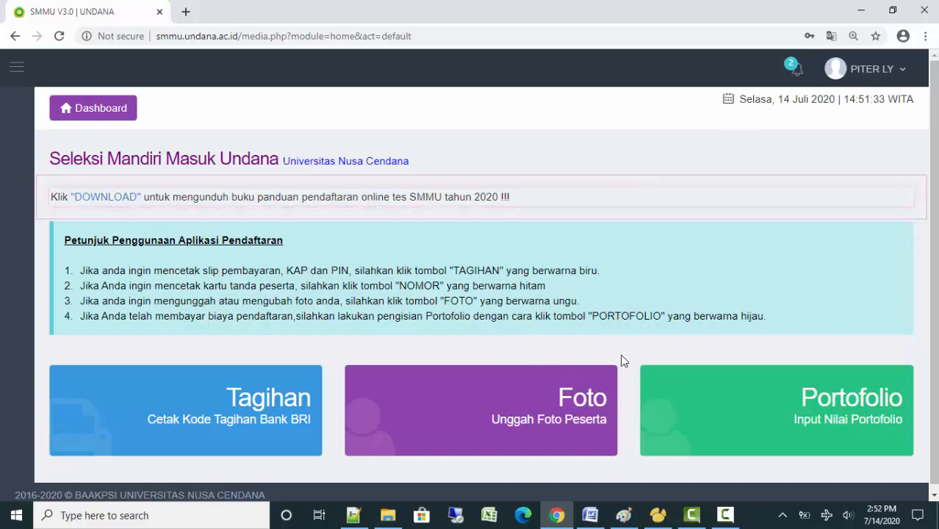
scroll(561, 257, down, 1)
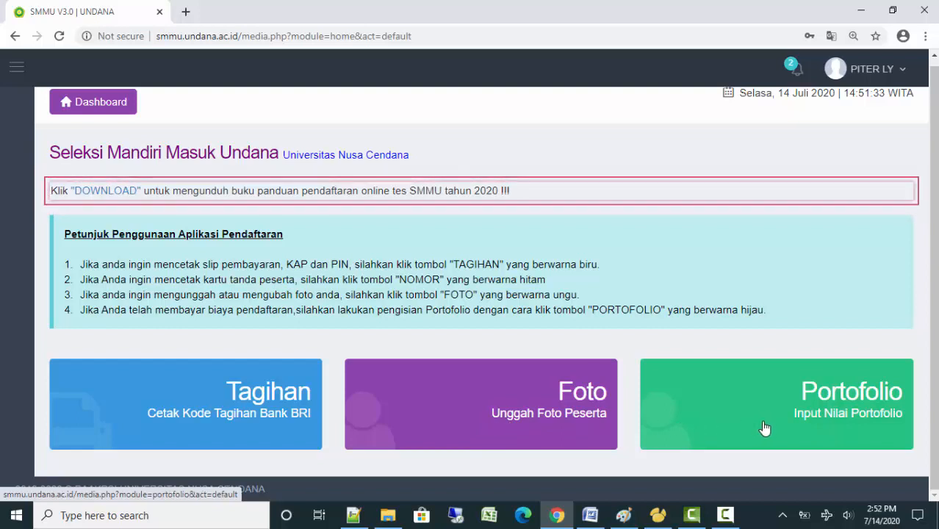
click(304, 414)
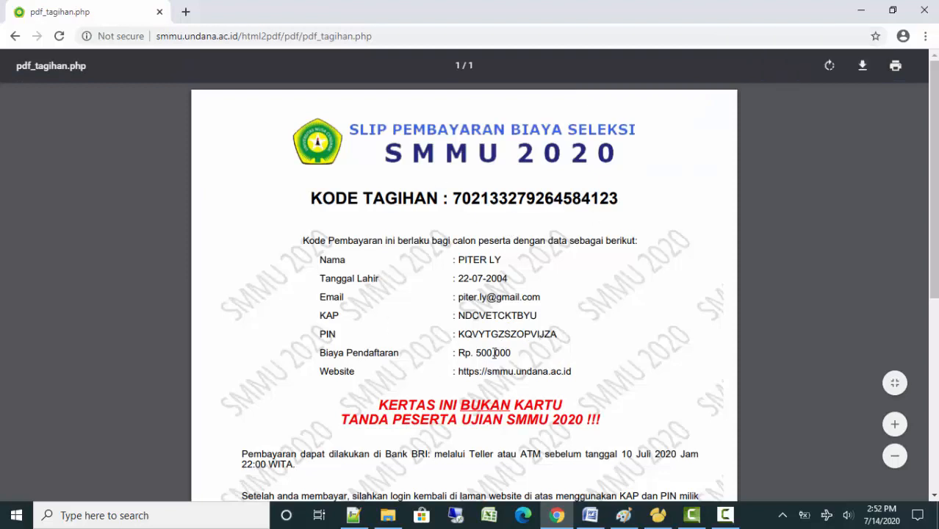
Highlight the KAP and PIN rows and their values on the payment slip
drag(316, 314, 571, 310)
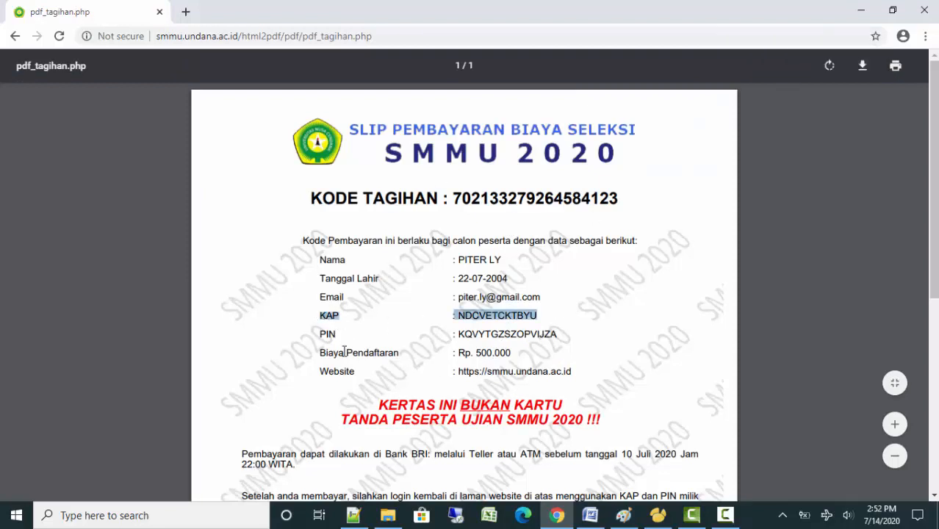
drag(321, 332, 577, 329)
click(523, 360)
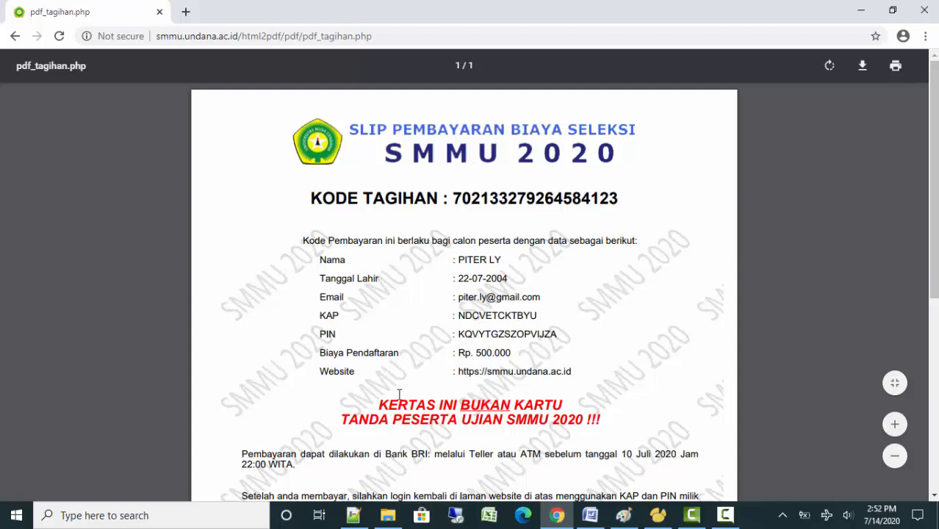
drag(463, 328, 556, 331)
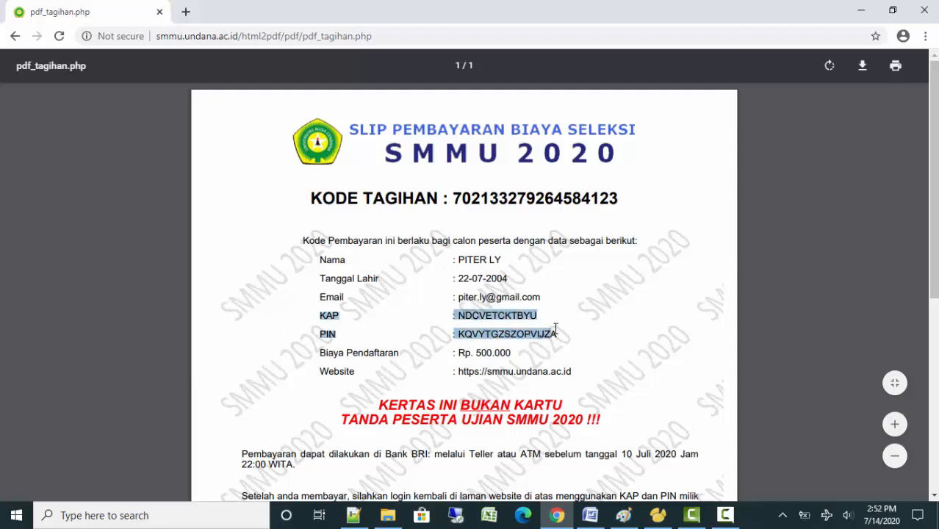
click(513, 343)
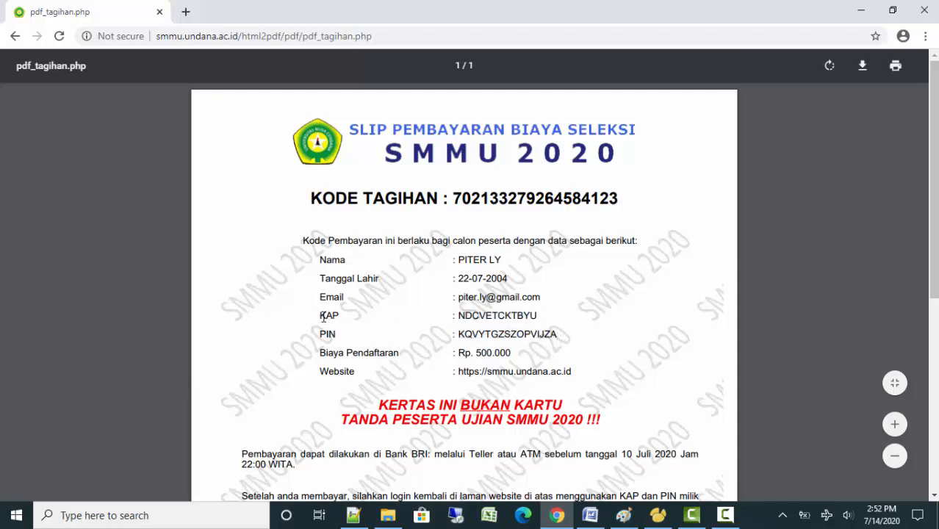
drag(338, 317, 561, 341)
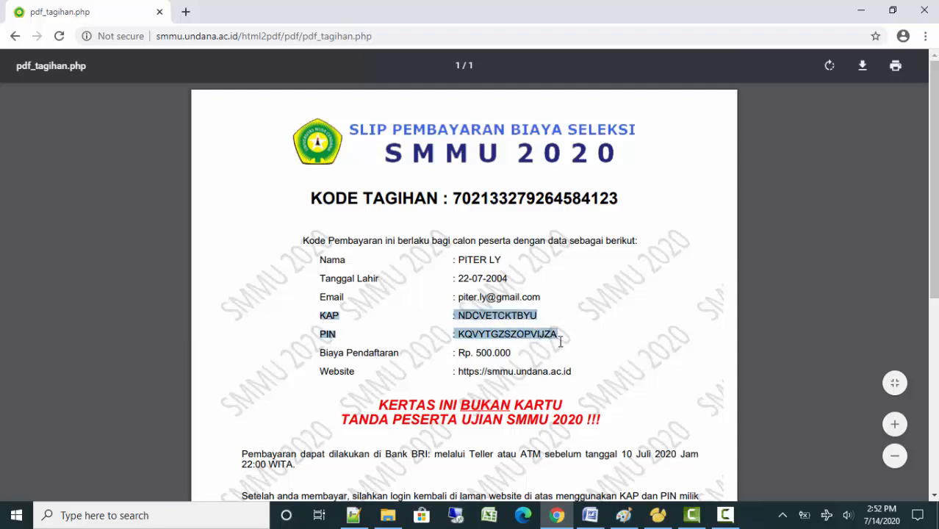
click(466, 323)
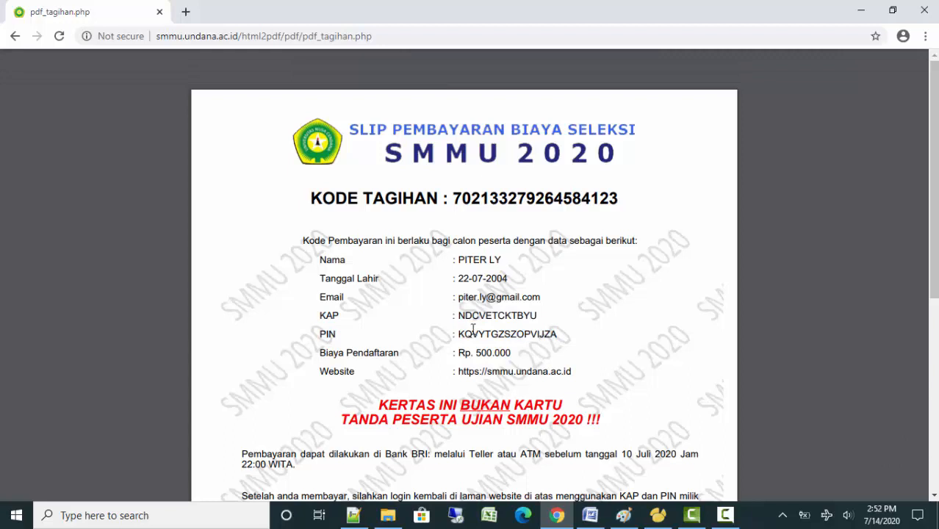
drag(461, 315, 540, 317)
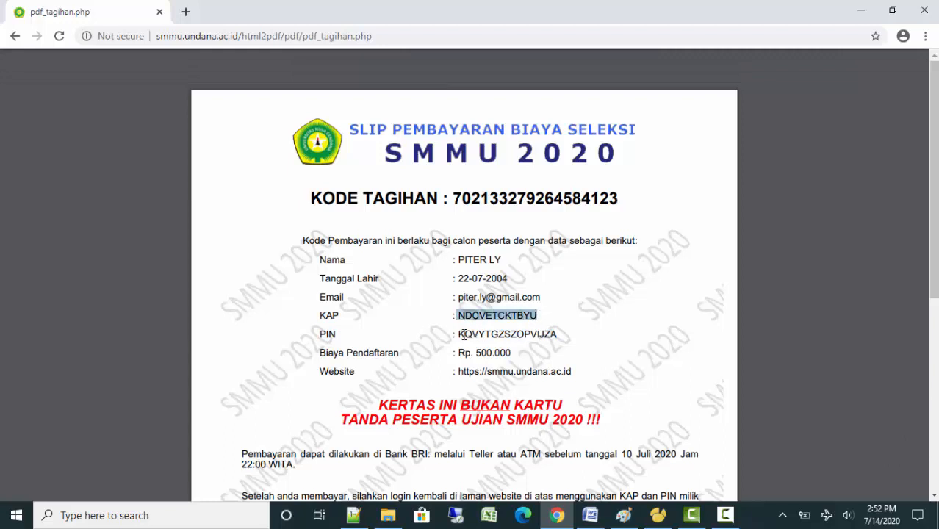
drag(460, 336, 556, 336)
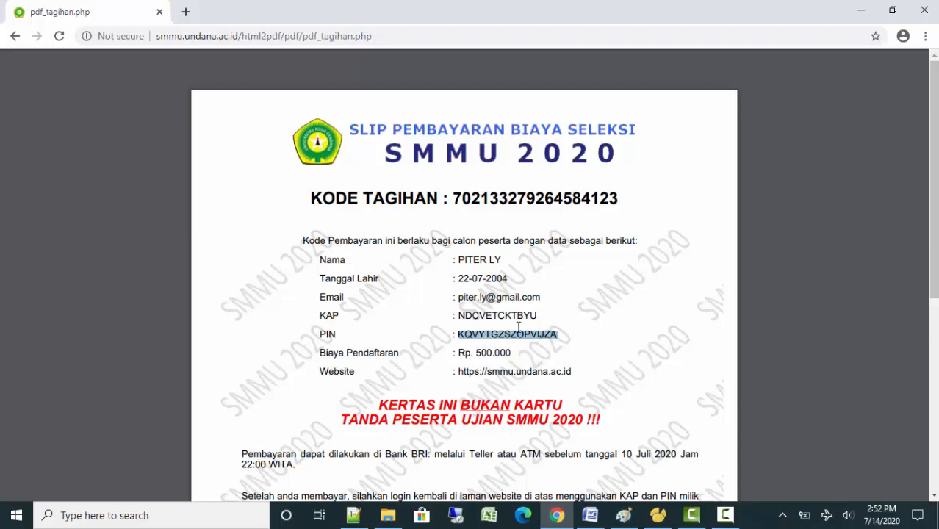
click(518, 326)
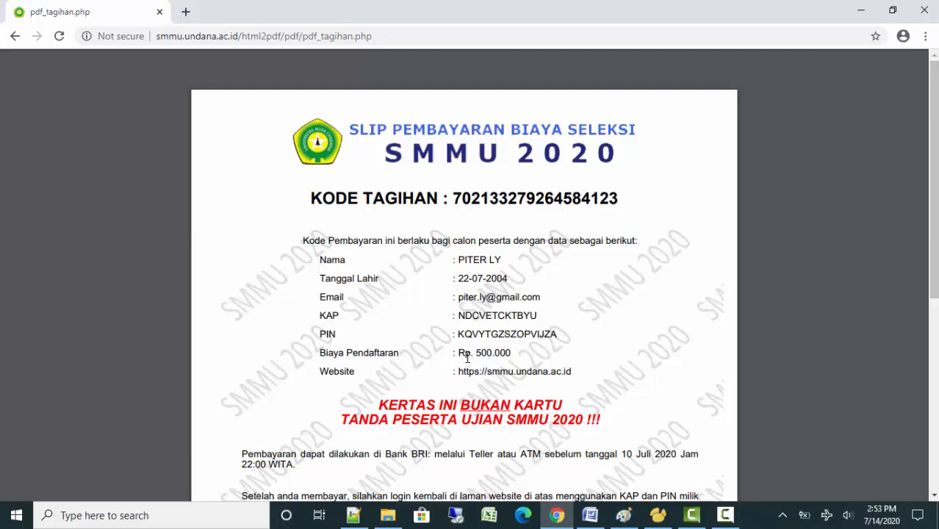
Highlight the Rp. 500.000 registration fee on the slip
drag(458, 353, 506, 354)
click(504, 298)
click(295, 298)
Return to the dashboard, dismiss the notice, and open the participant photo upload form
key(alt+Left)
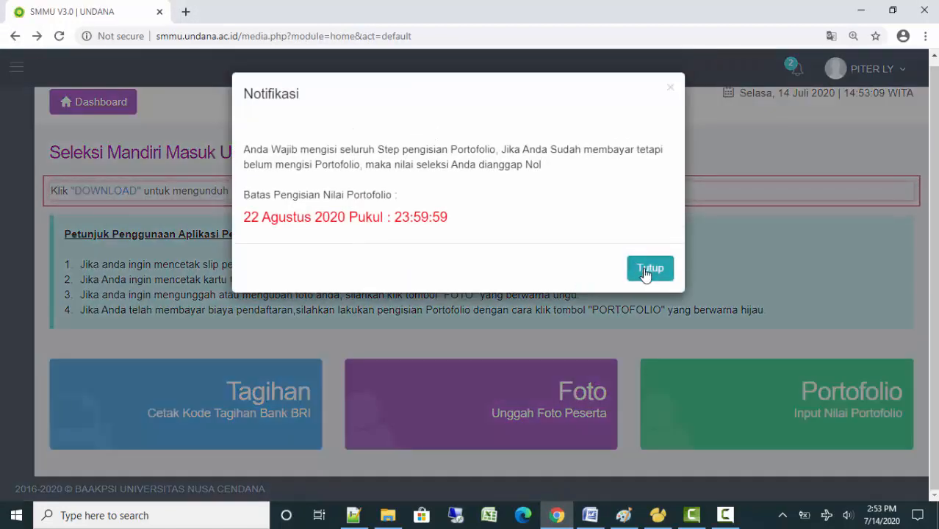
click(649, 268)
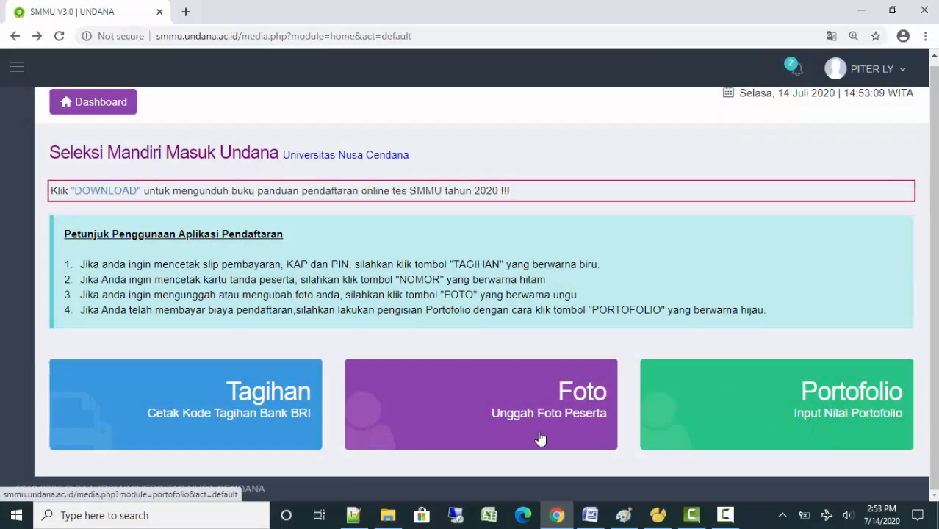
click(499, 405)
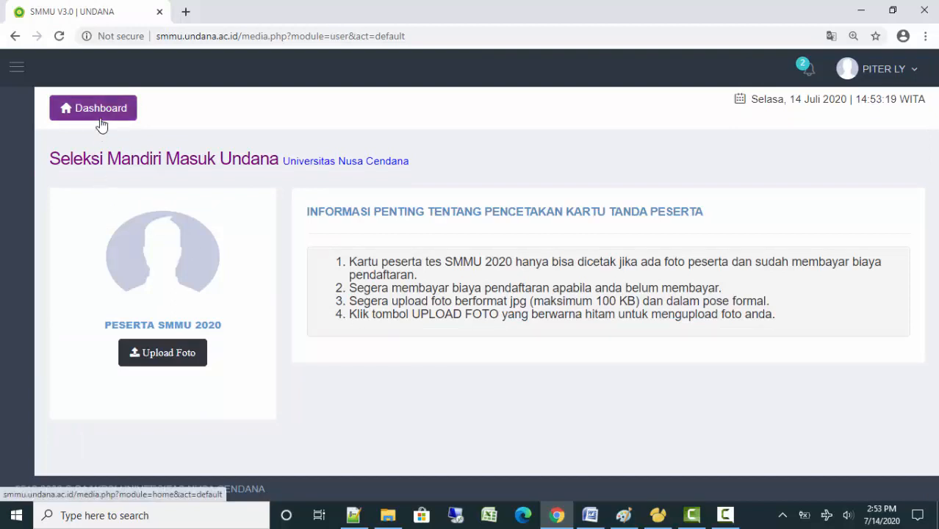
click(169, 358)
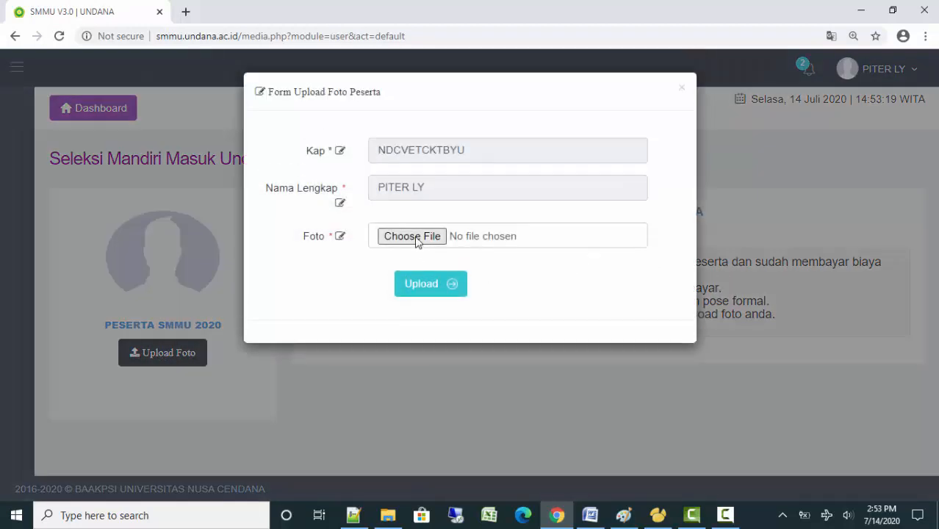
Browse the Documents folder for a photo file, then cancel without choosing one
click(429, 238)
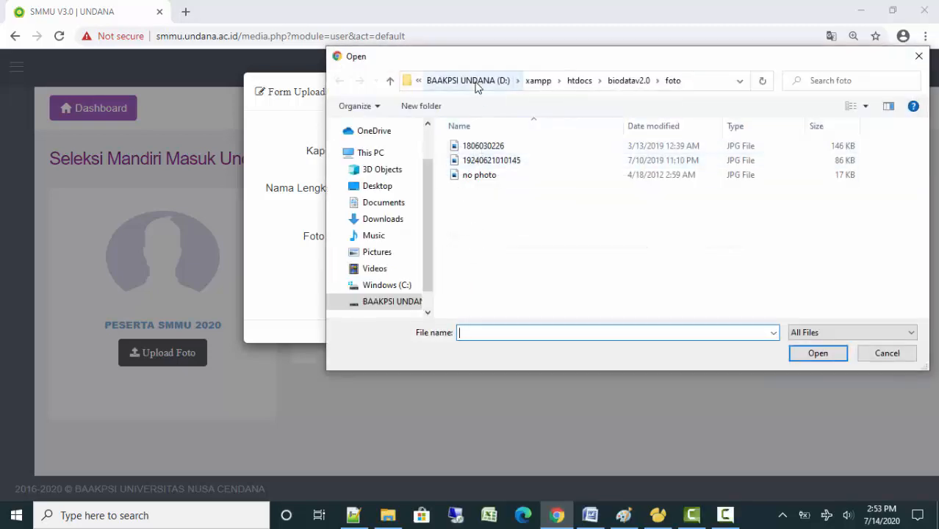
click(383, 202)
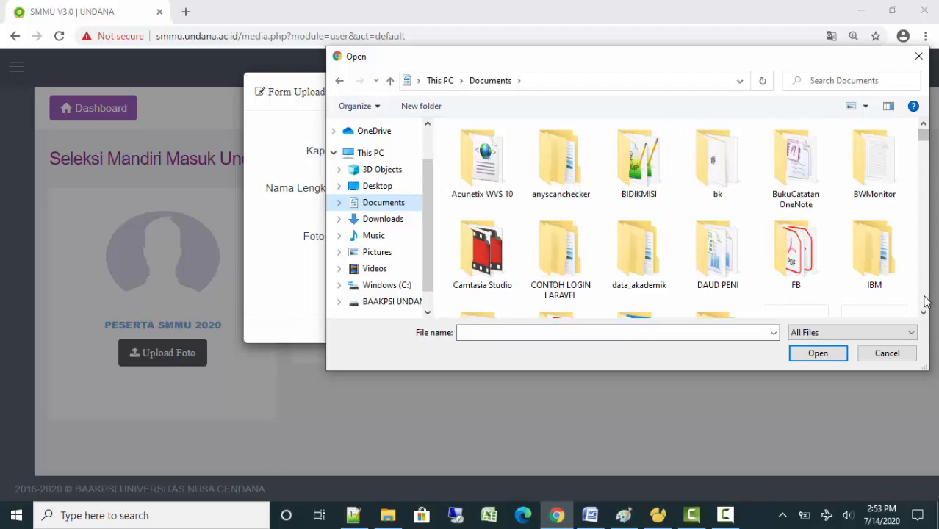
scroll(925, 301, down, 10)
scroll(925, 301, down, 10)
scroll(925, 301, down, 10)
scroll(925, 301, down, 8)
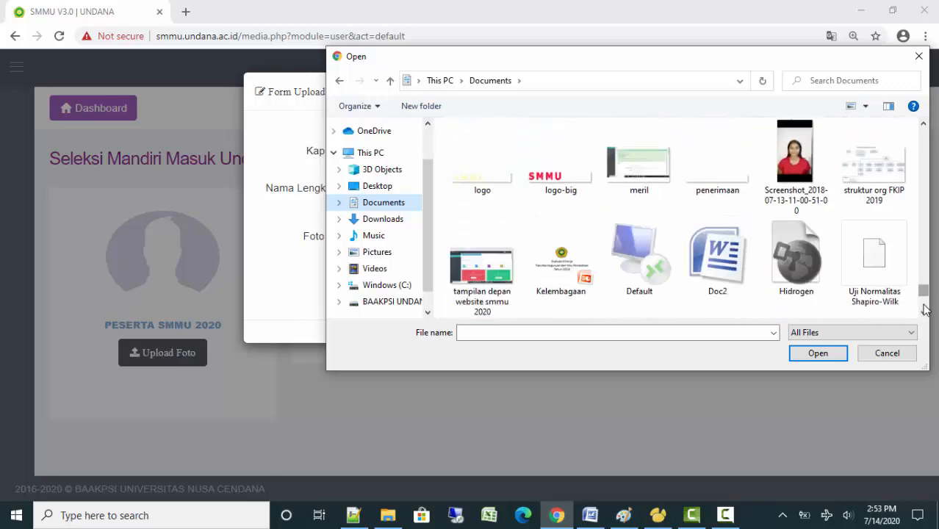
scroll(925, 301, down, 10)
drag(927, 246, 928, 181)
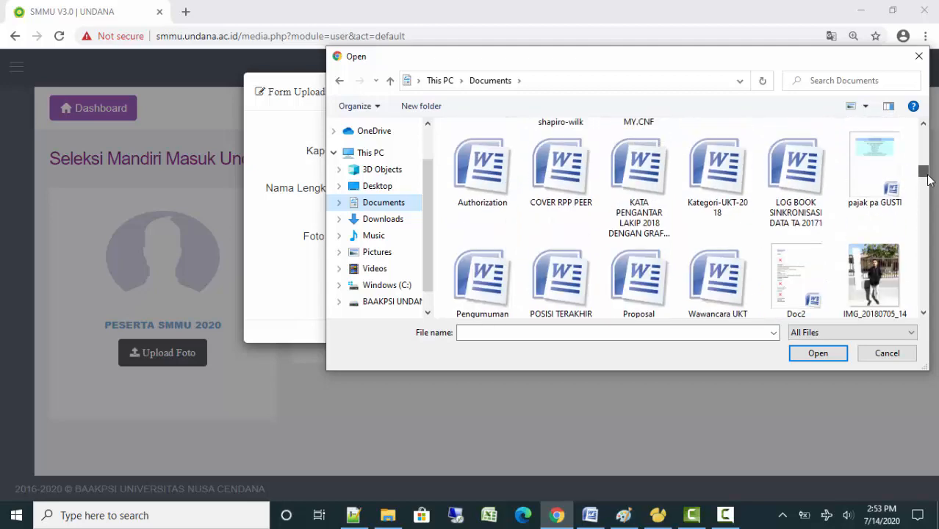
click(886, 353)
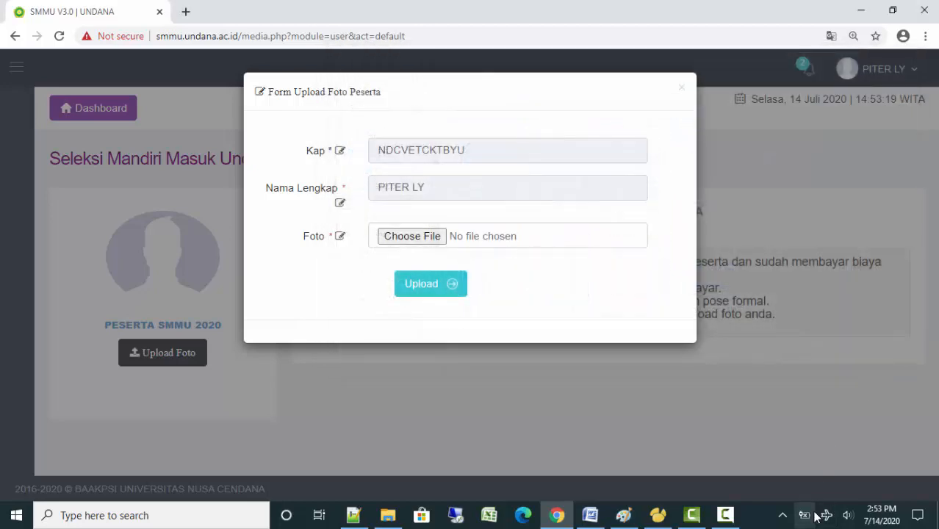
Choose the participant's JPG photo from the Pictures folder
click(732, 519)
click(873, 450)
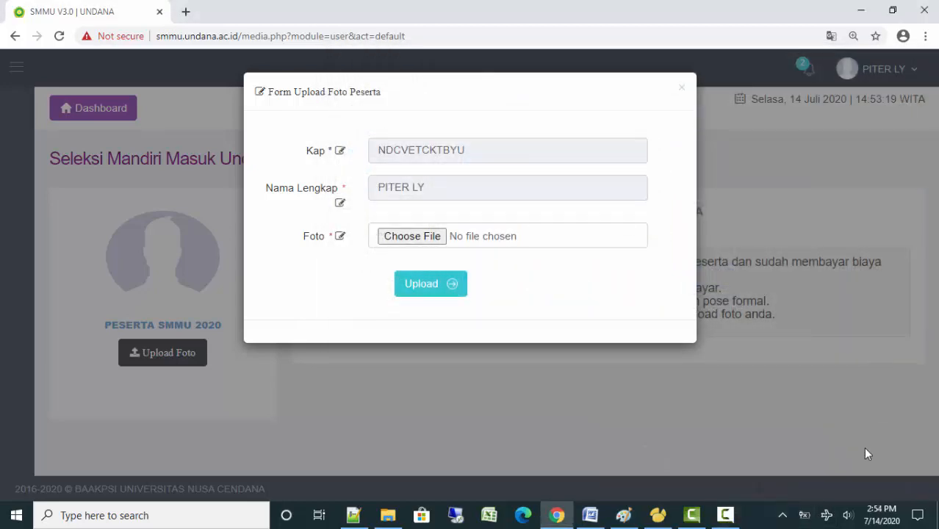
click(724, 516)
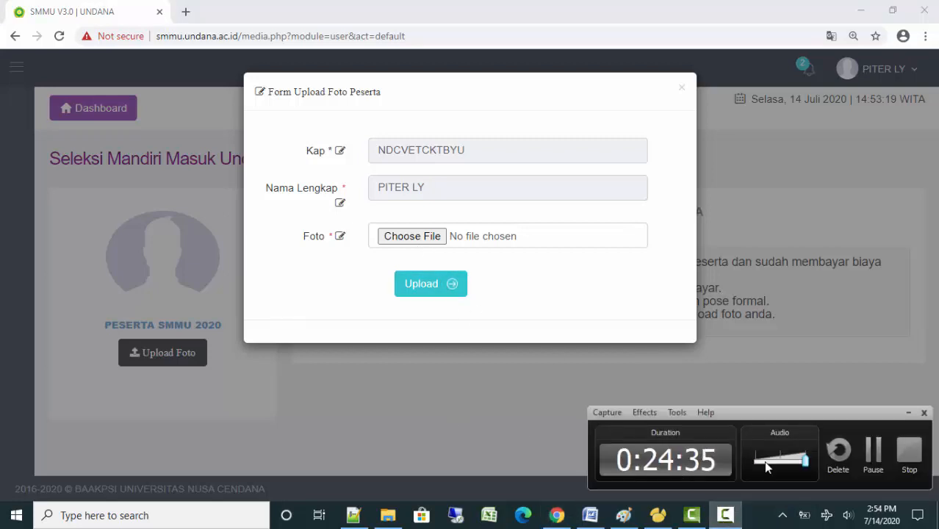
click(908, 413)
click(402, 237)
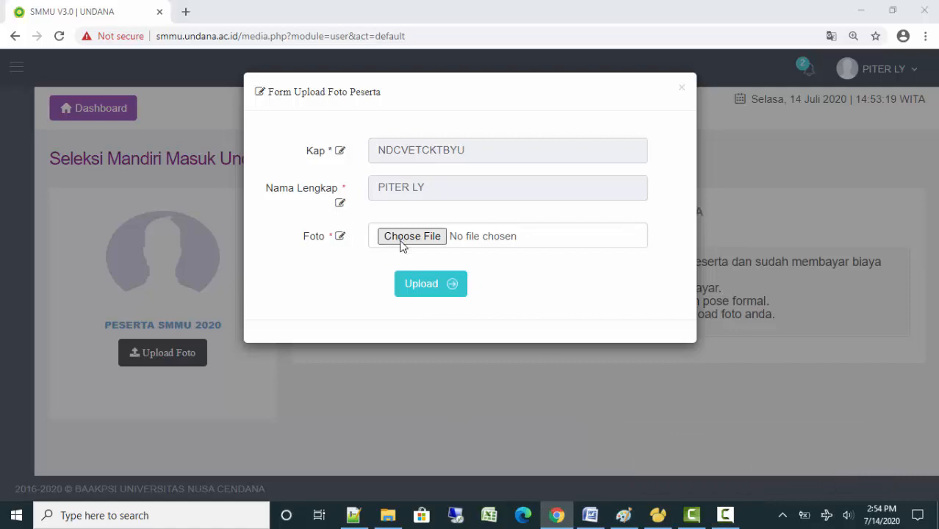
click(379, 253)
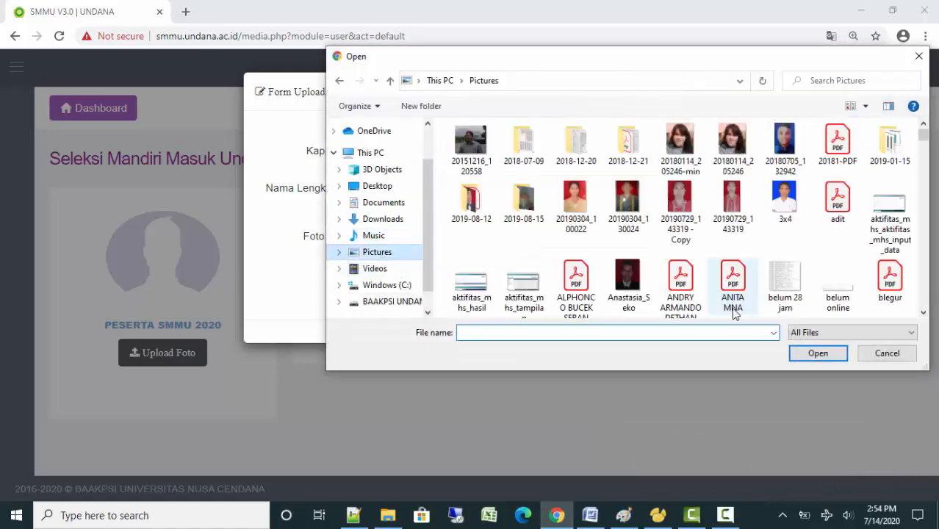
scroll(923, 305, down, 10)
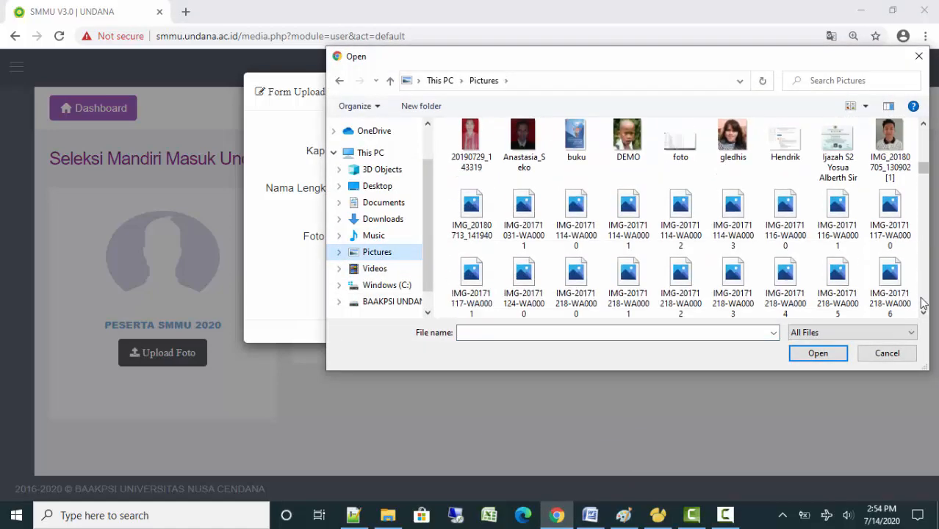
scroll(923, 305, down, 10)
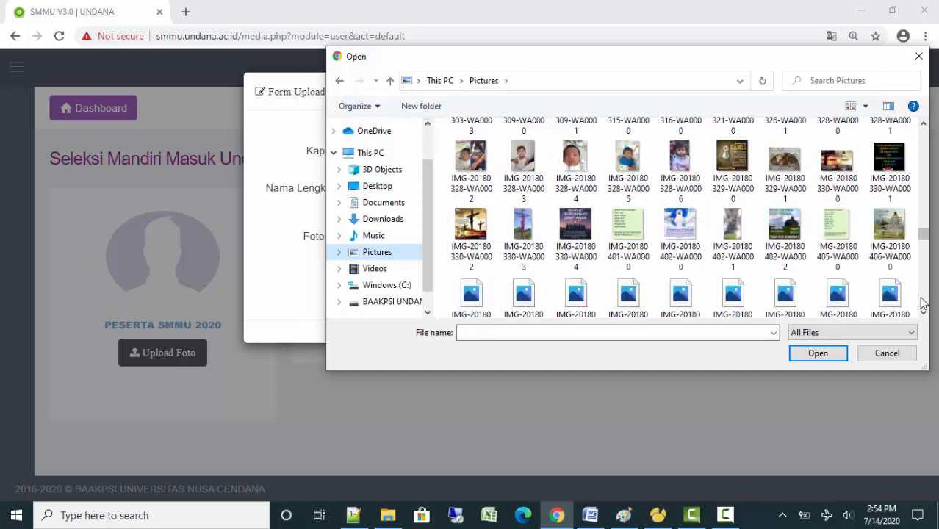
scroll(923, 304, down, 10)
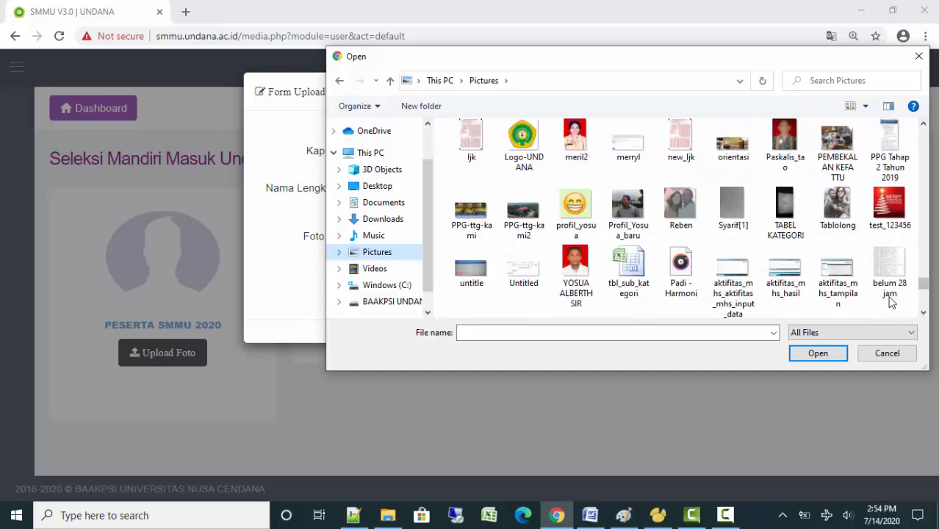
double_click(587, 261)
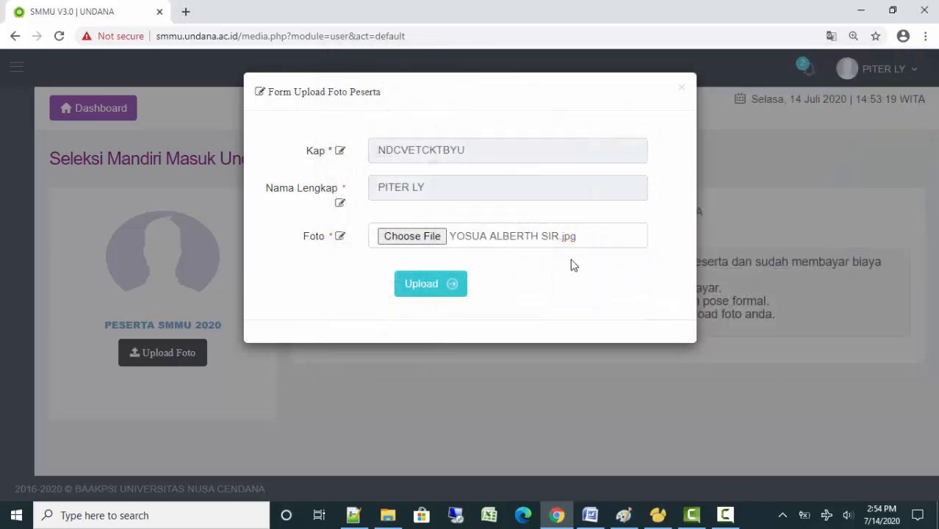
Upload the photo, acknowledge the Sukses message, and return to the Dashboard home
click(428, 288)
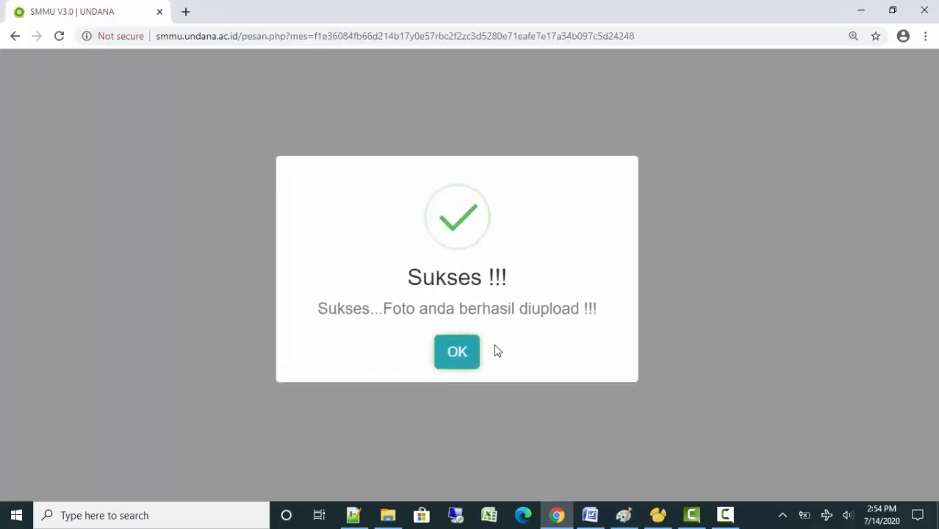
click(466, 355)
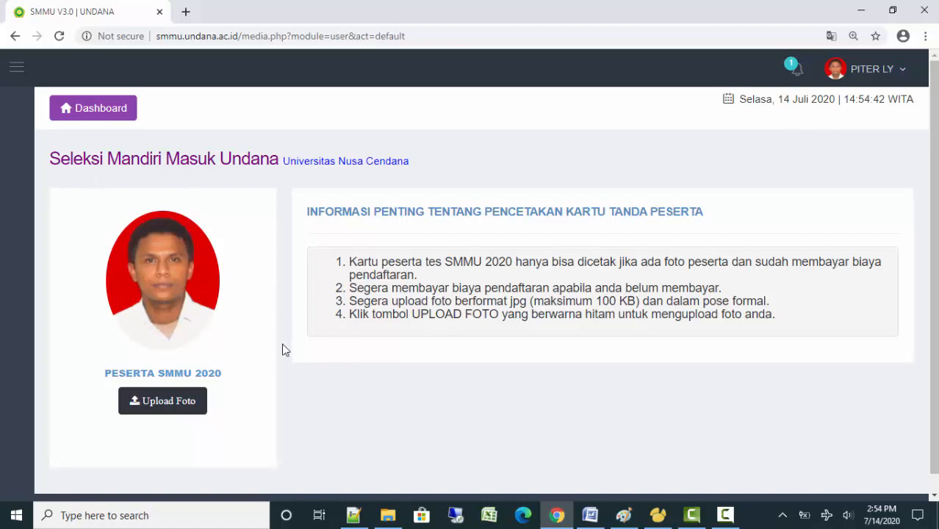
click(91, 116)
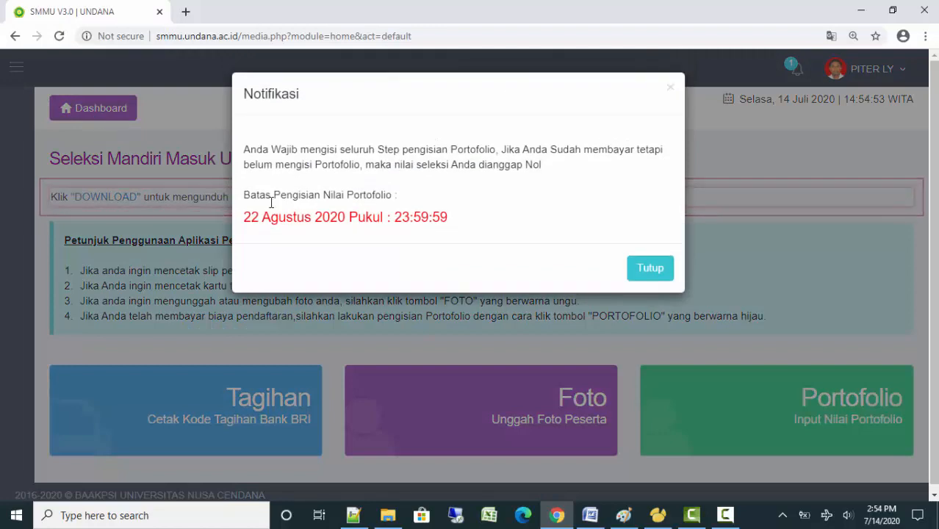
Dismiss the notice, open the Portofolio tile, and scroll down to Mulai Step Pengisian
click(649, 269)
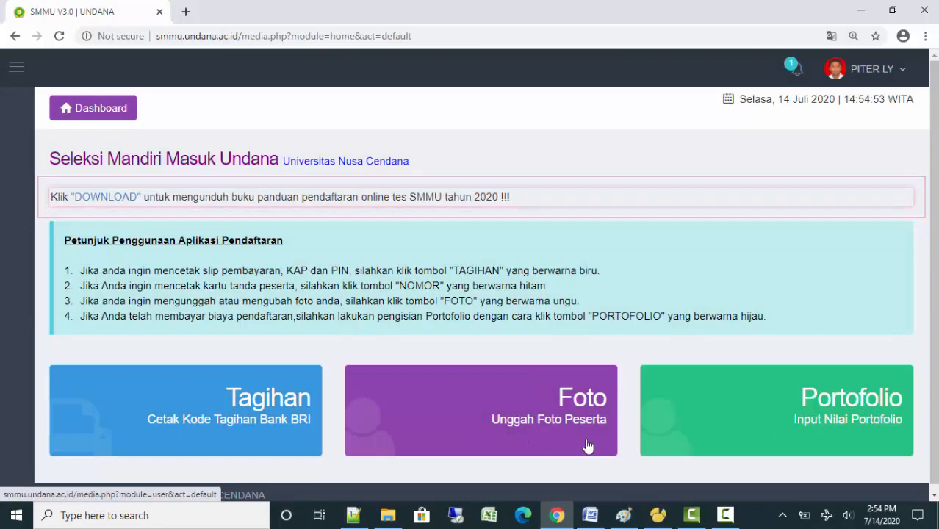
click(796, 452)
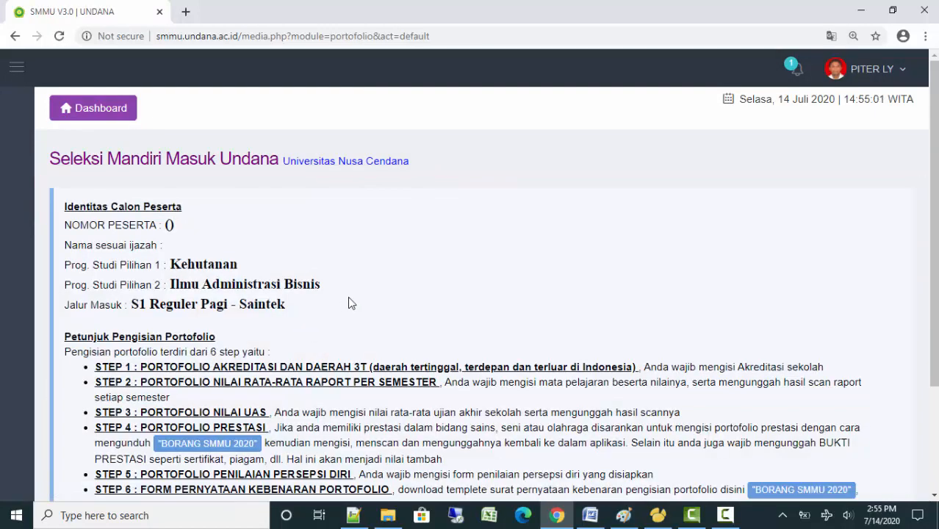
scroll(388, 275, down, 1)
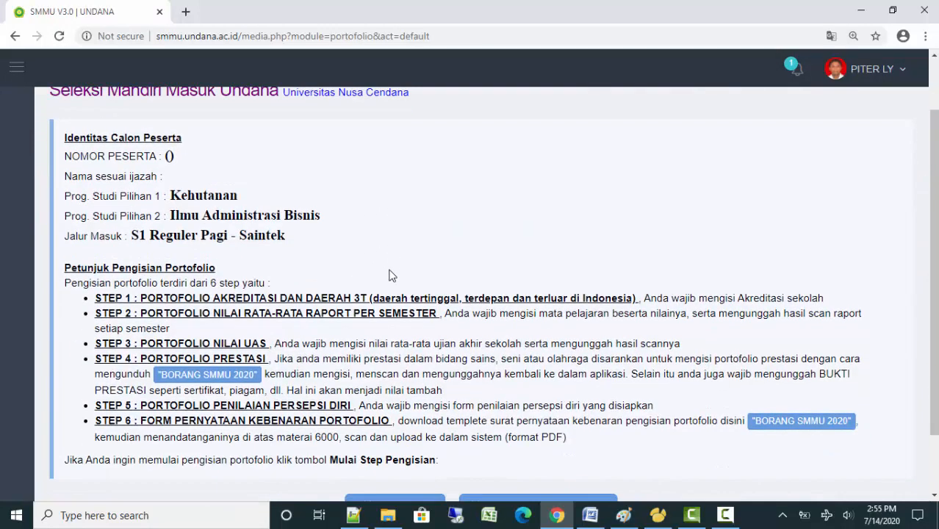
scroll(388, 273, up, 1)
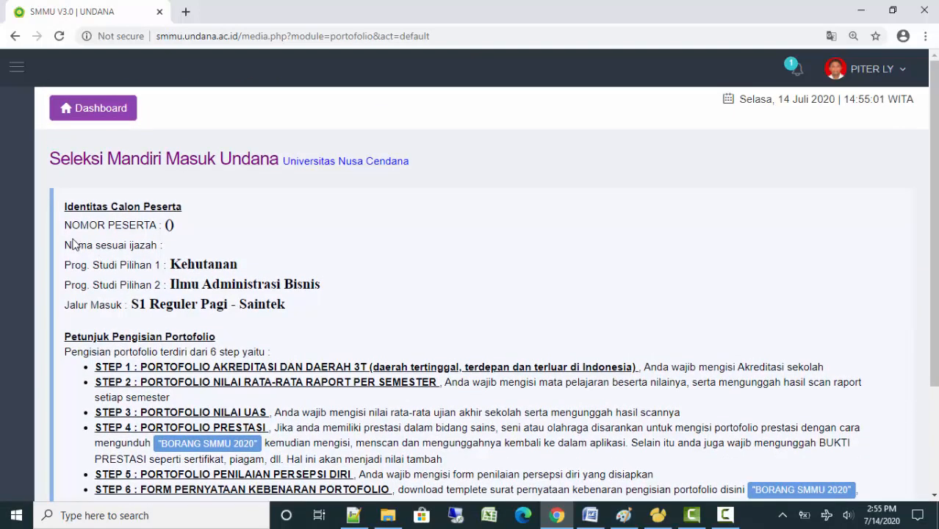
drag(67, 220, 207, 222)
click(196, 238)
scroll(314, 332, down, 3)
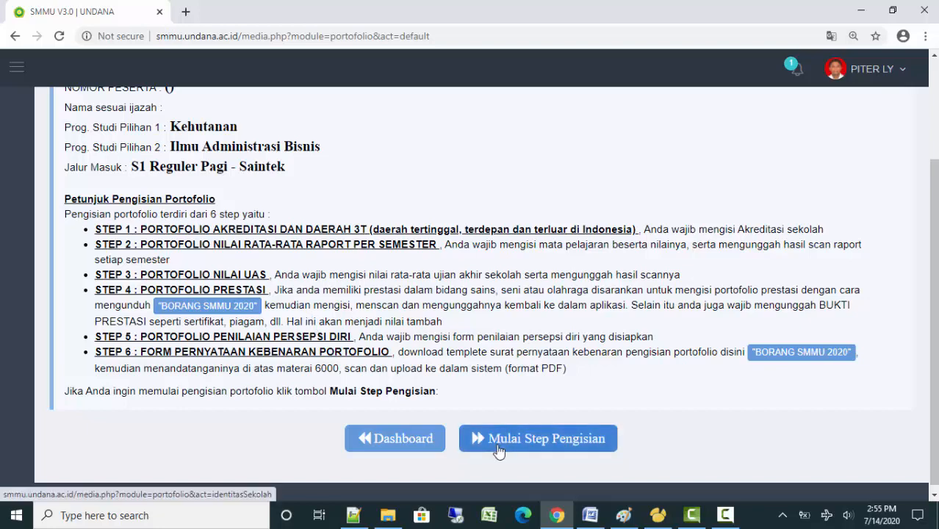
scroll(502, 360, down, 1)
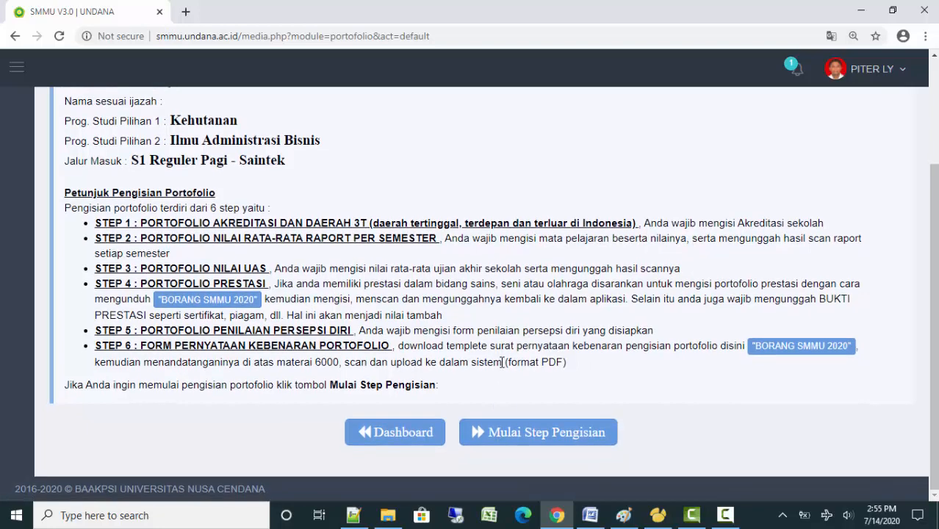
Start Step 1 of the portfolio filling
click(524, 431)
scroll(477, 266, down, 2)
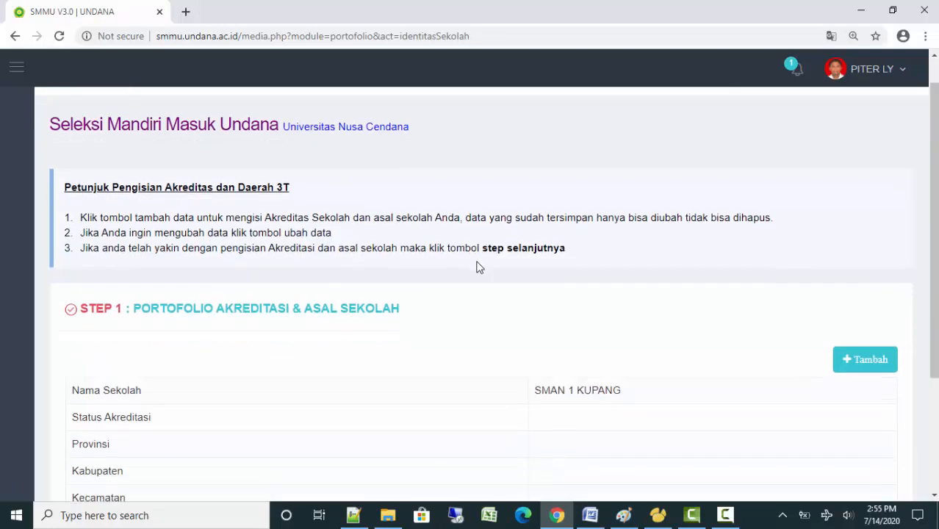
scroll(477, 266, down, 2)
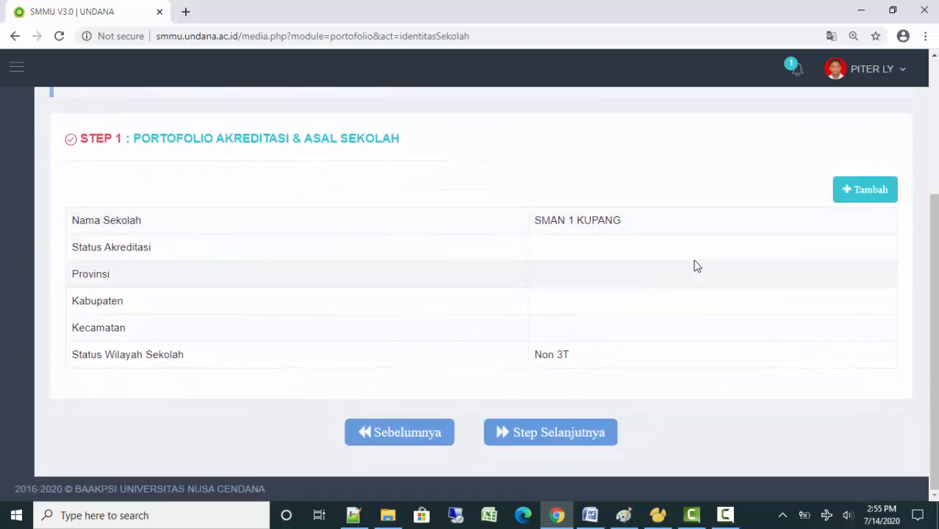
Add a school record and set its accreditation status to Akreditasi Tipe B
click(869, 190)
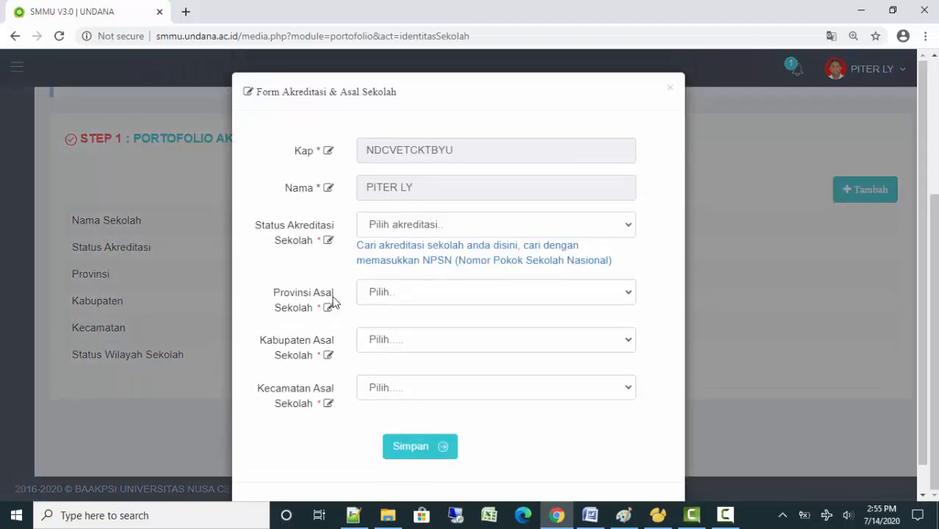
click(405, 228)
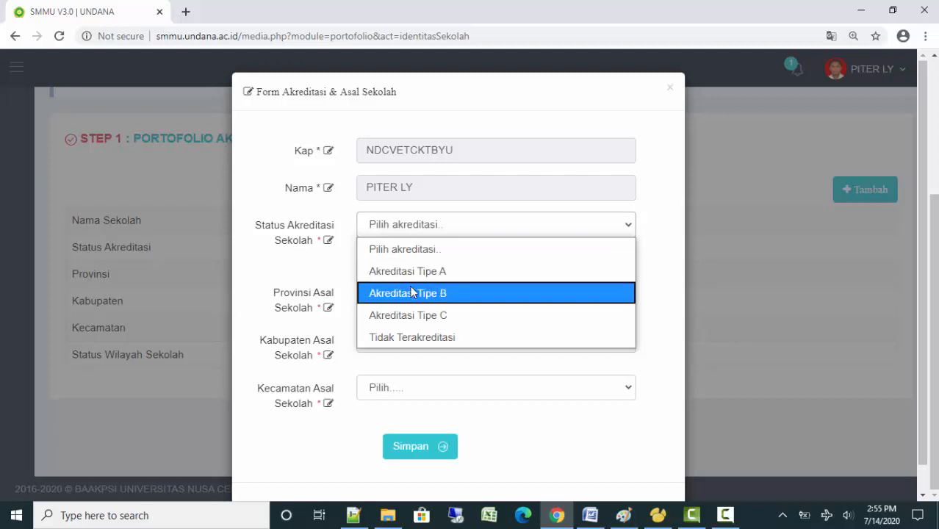
click(654, 271)
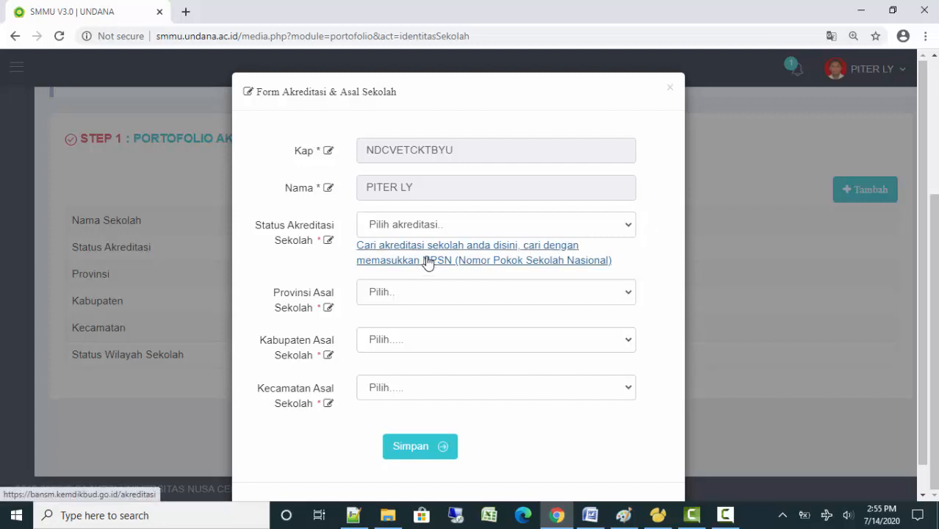
click(450, 225)
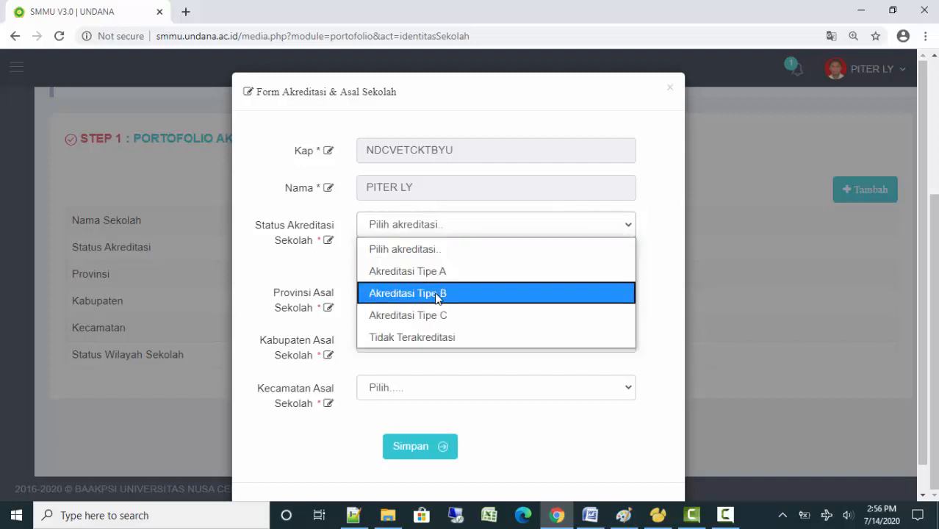
click(384, 292)
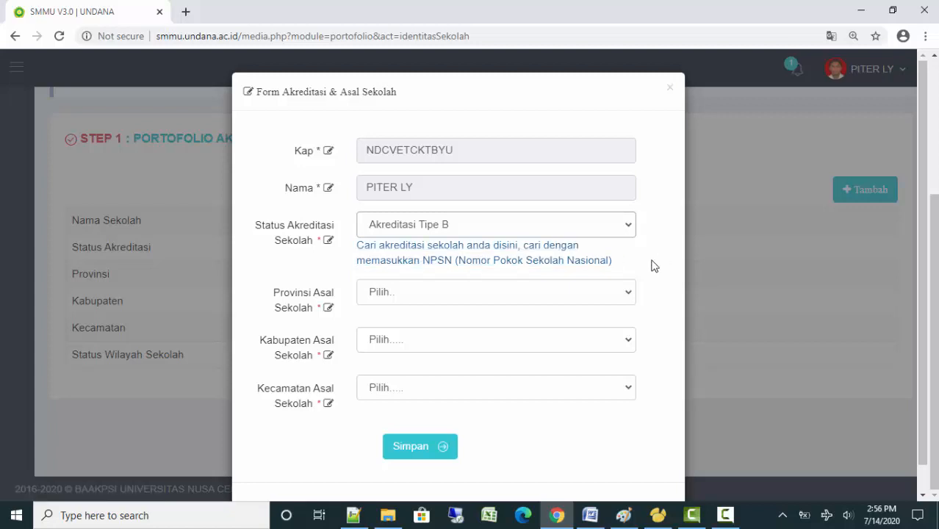
Set the school's province to Prop. Nusa Tenggara Timur
click(545, 297)
scroll(534, 226, down, 6)
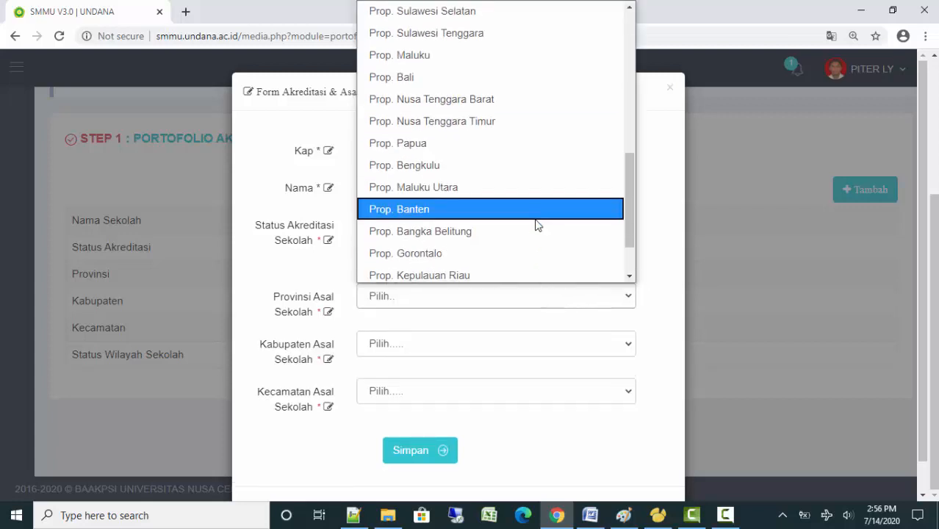
scroll(534, 225, down, 1)
scroll(530, 232, up, 3)
scroll(530, 233, down, 4)
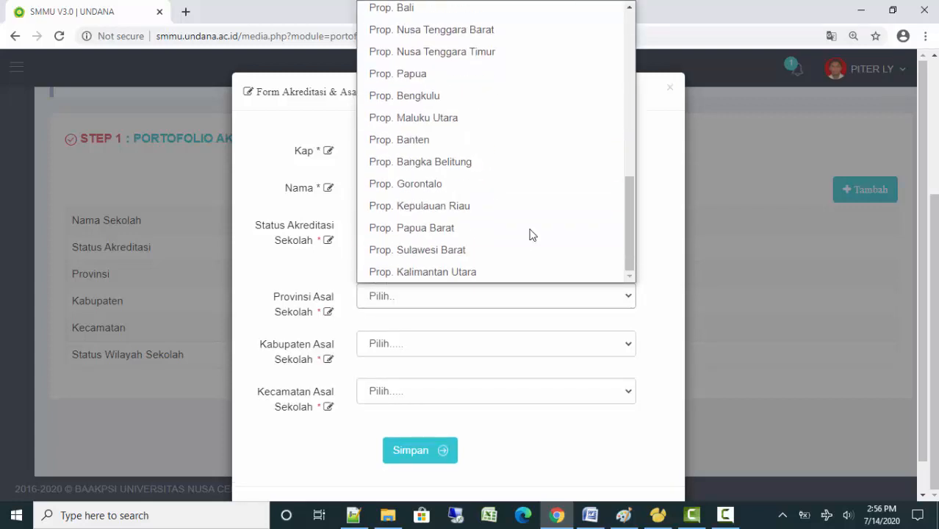
click(435, 49)
Choose Kota Kupang and Kec. Oebodo, then save the school details
click(438, 345)
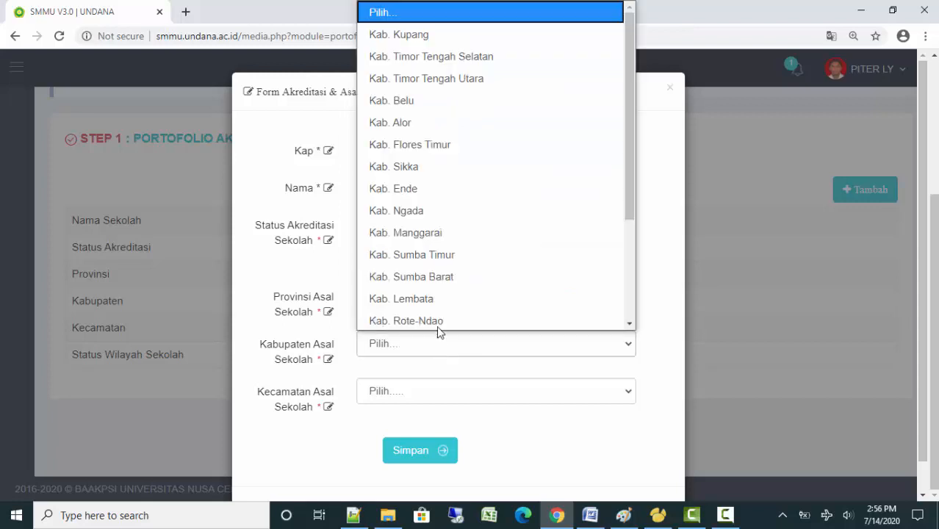
scroll(473, 221, down, 2)
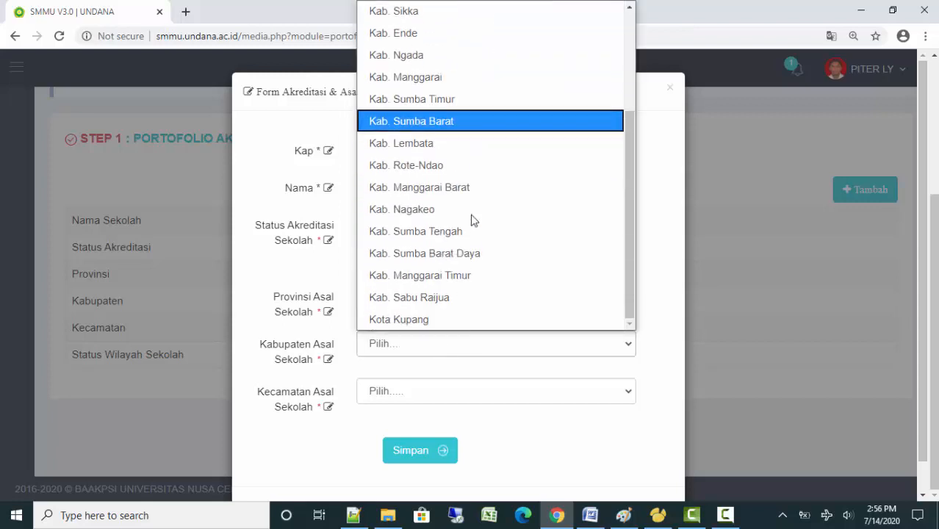
click(446, 320)
click(439, 391)
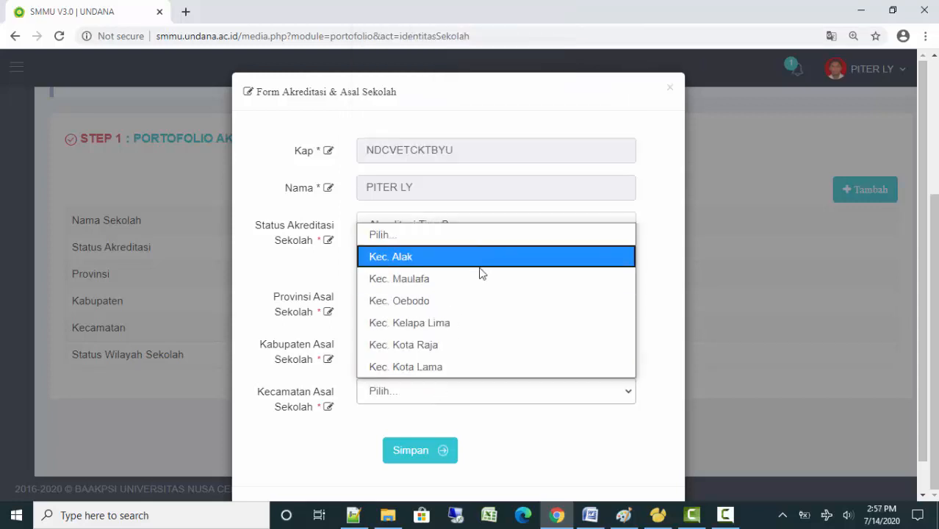
click(467, 302)
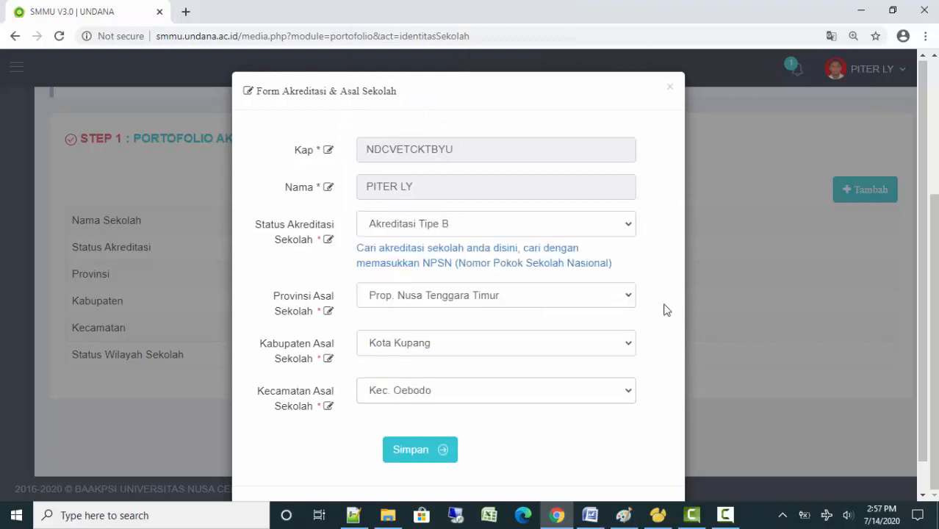
scroll(665, 309, down, 1)
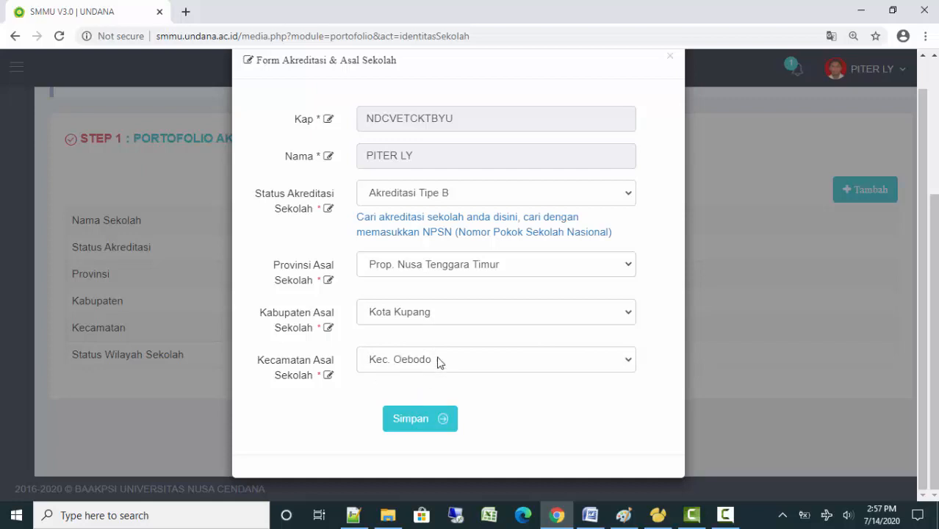
click(418, 431)
Dismiss the Sukses message and scroll through the saved Step 1 page
click(476, 372)
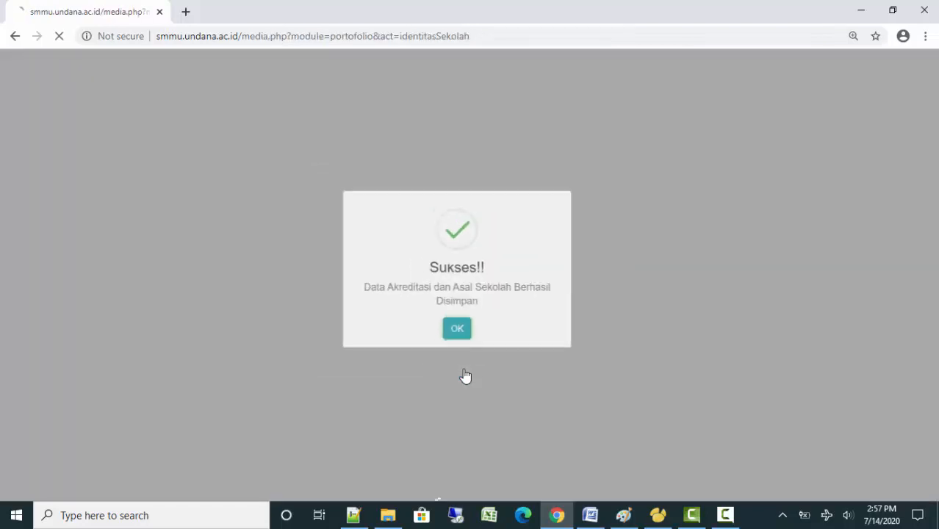
scroll(570, 353, down, 2)
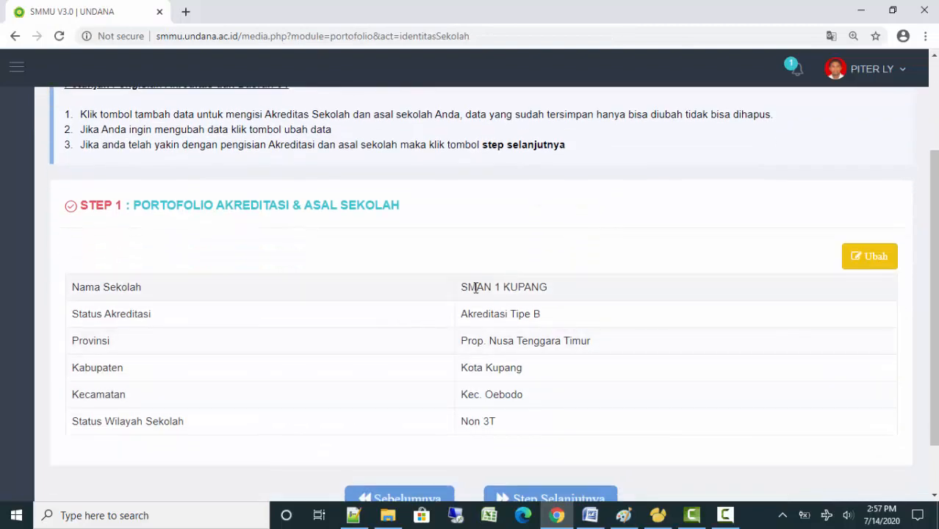
scroll(594, 314, up, 1)
scroll(593, 310, up, 2)
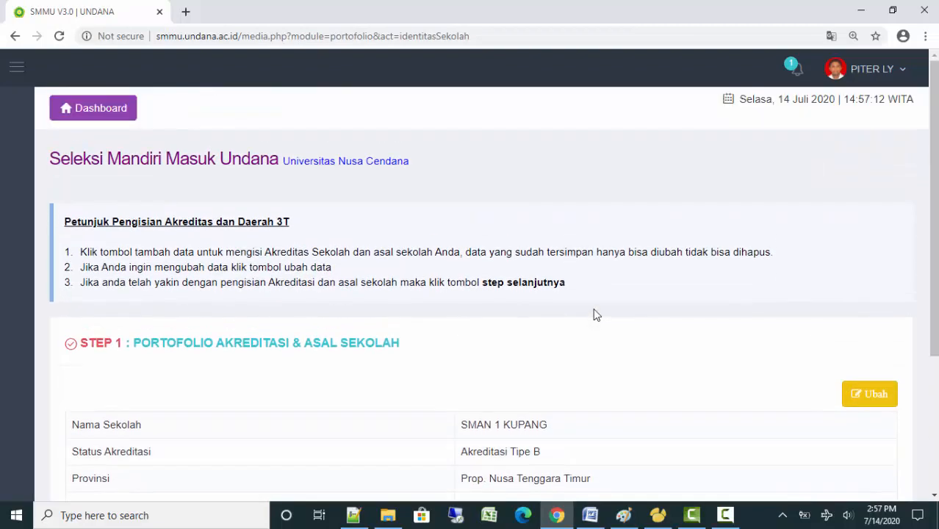
scroll(593, 310, down, 3)
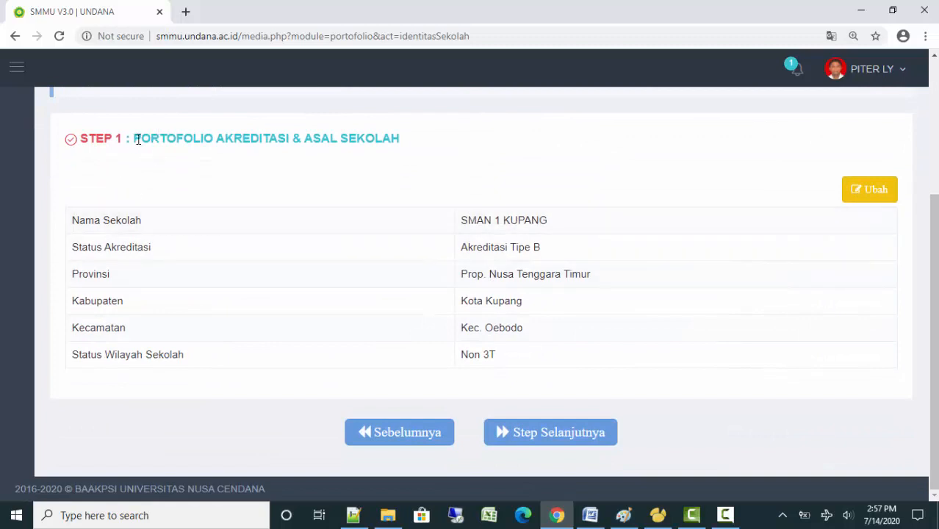
Highlight the STEP 1 heading and the Status Akreditasi and Status Wilayah Sekolah rows
drag(142, 138, 394, 149)
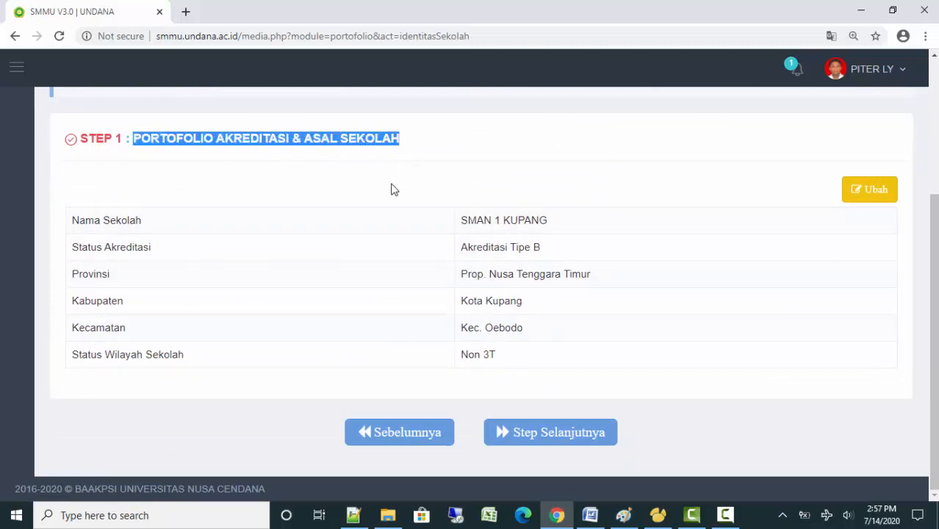
click(383, 178)
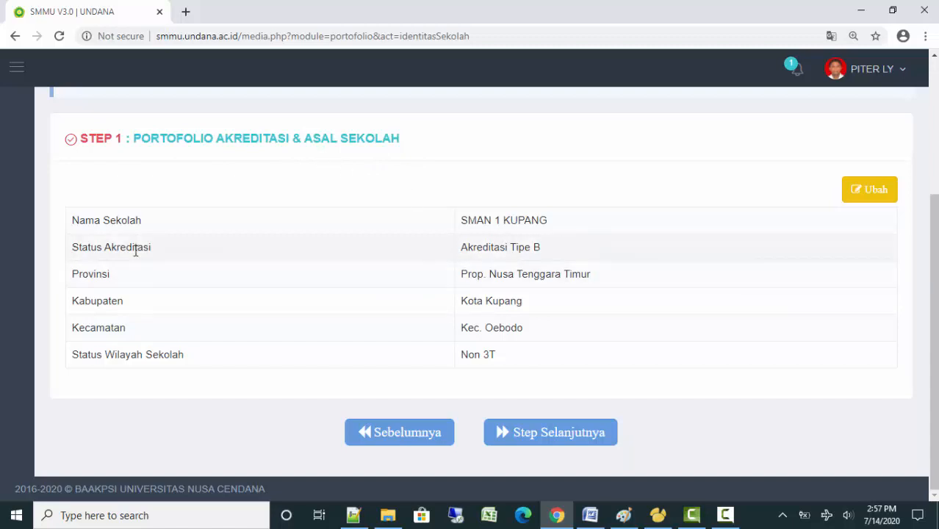
drag(74, 248, 562, 255)
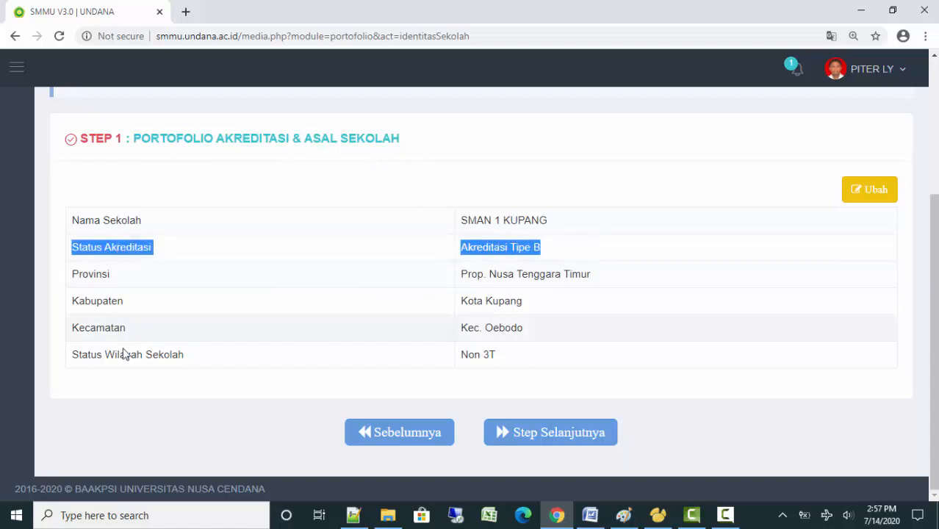
drag(72, 360, 537, 360)
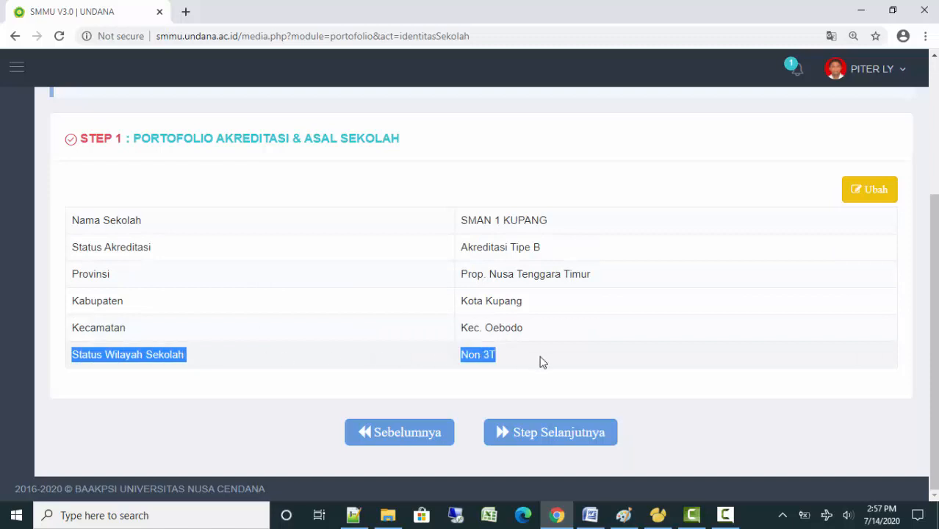
click(534, 360)
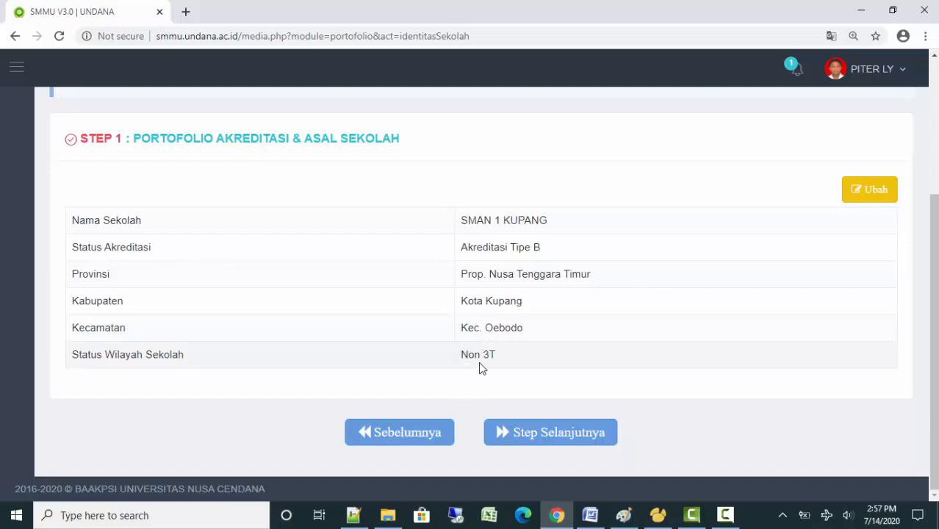
Advance to Step 2, then go back to the Step 1 school page
click(524, 435)
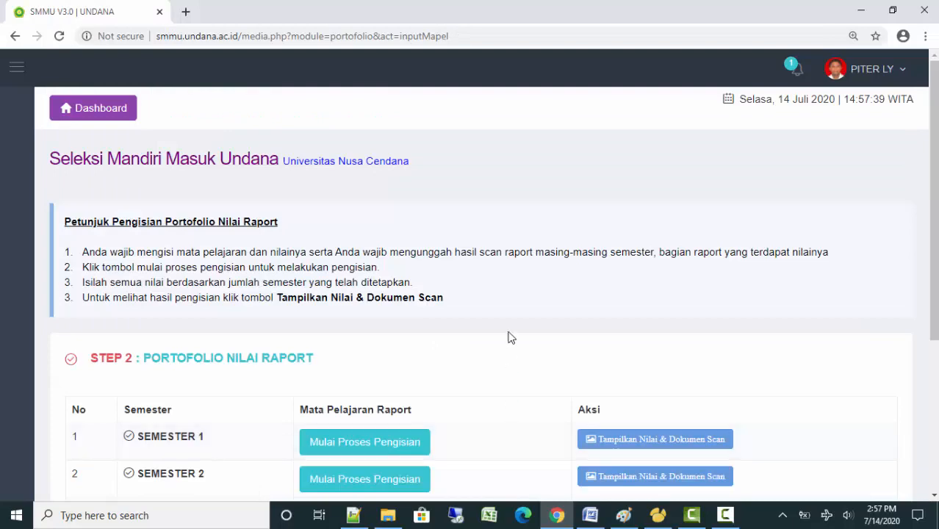
scroll(508, 336, down, 3)
scroll(509, 336, down, 3)
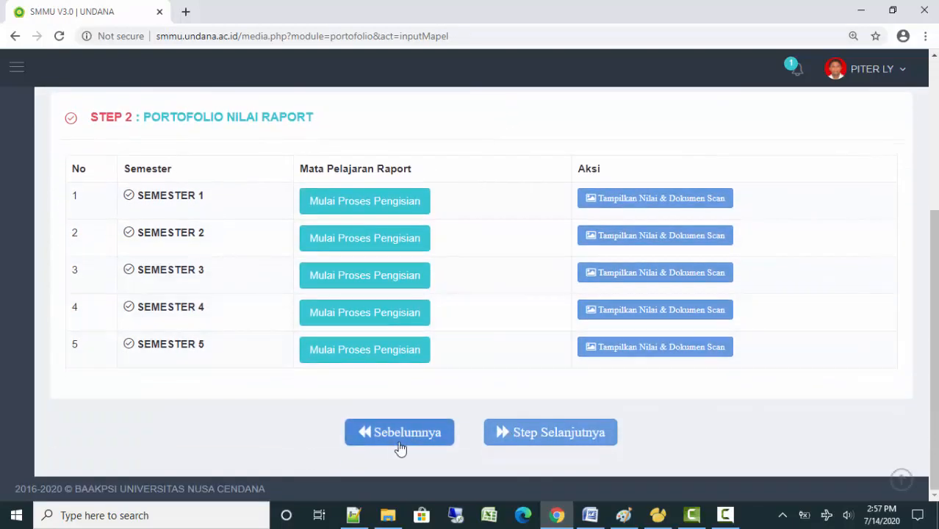
click(399, 439)
scroll(473, 327, down, 3)
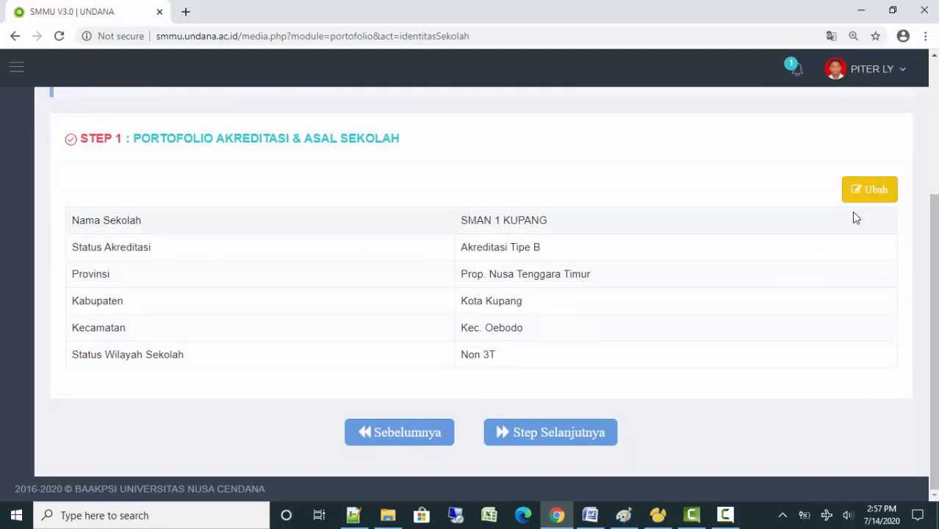
Open the school details editor, close it unchanged, and return to Step 2
click(872, 191)
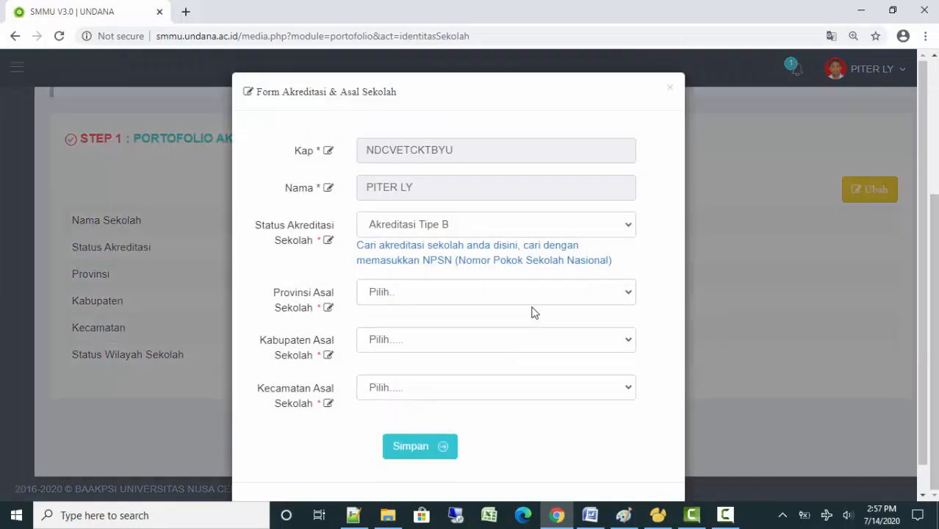
click(668, 89)
click(536, 436)
scroll(570, 232, down, 2)
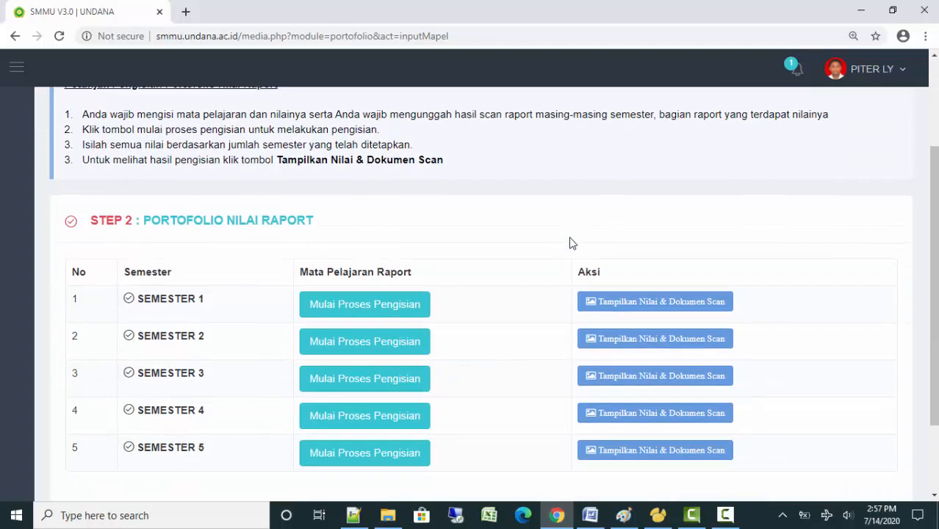
scroll(569, 243, down, 2)
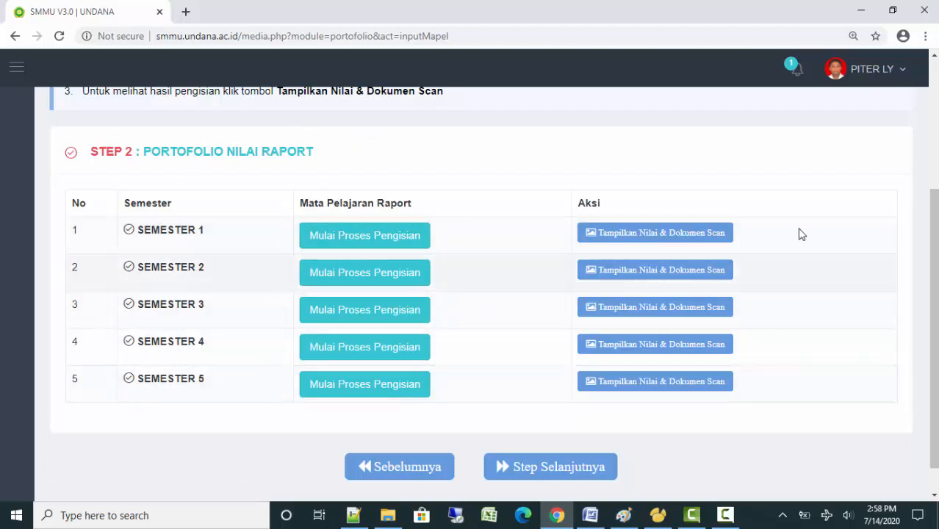
click(382, 250)
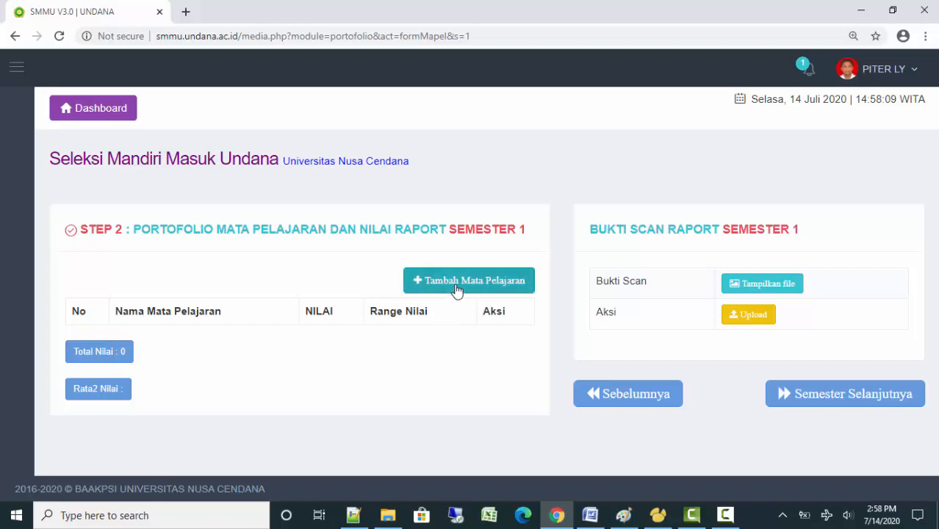
click(616, 395)
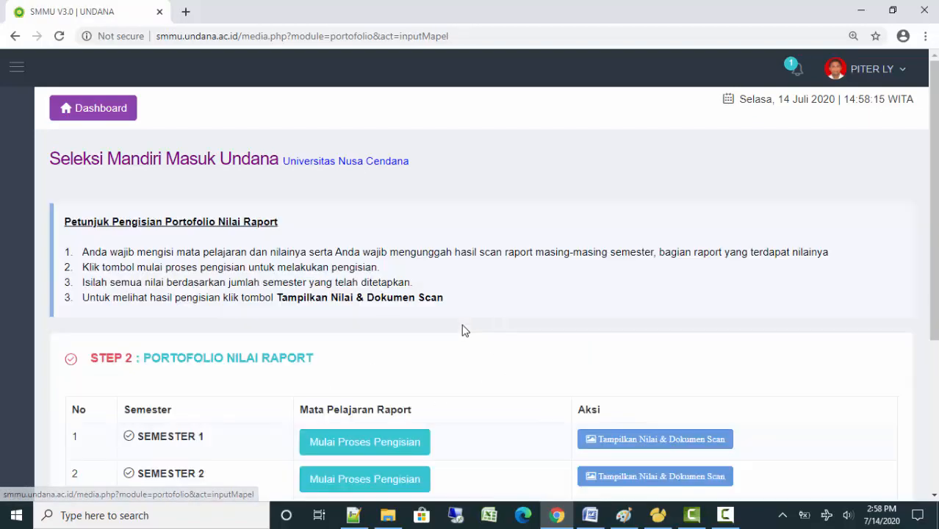
scroll(470, 325, down, 2)
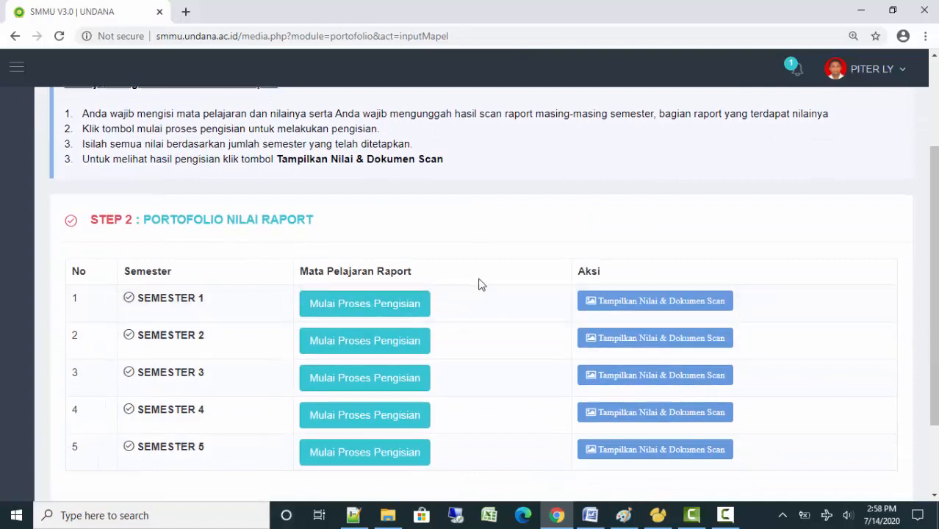
scroll(478, 284, down, 2)
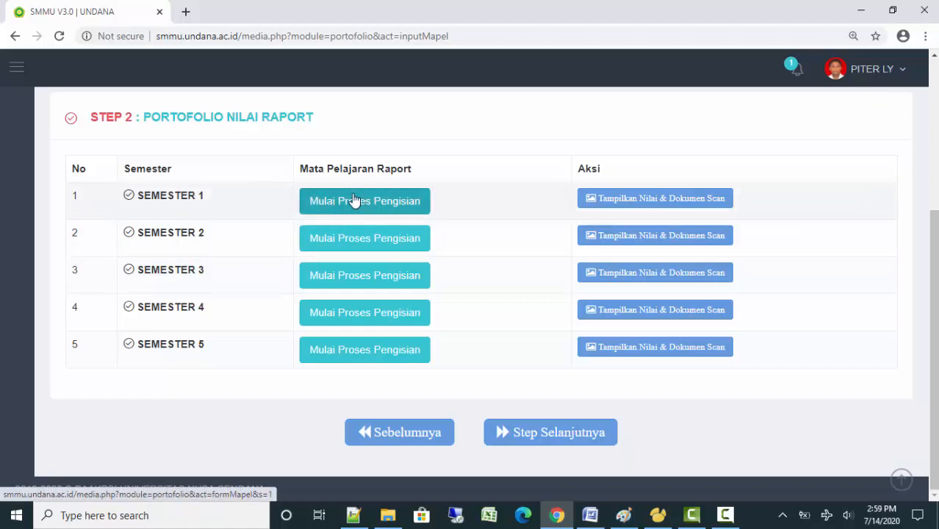
Start Semester 1 grade entry and browse the List Mata Pelajaran of subjects to add
click(407, 210)
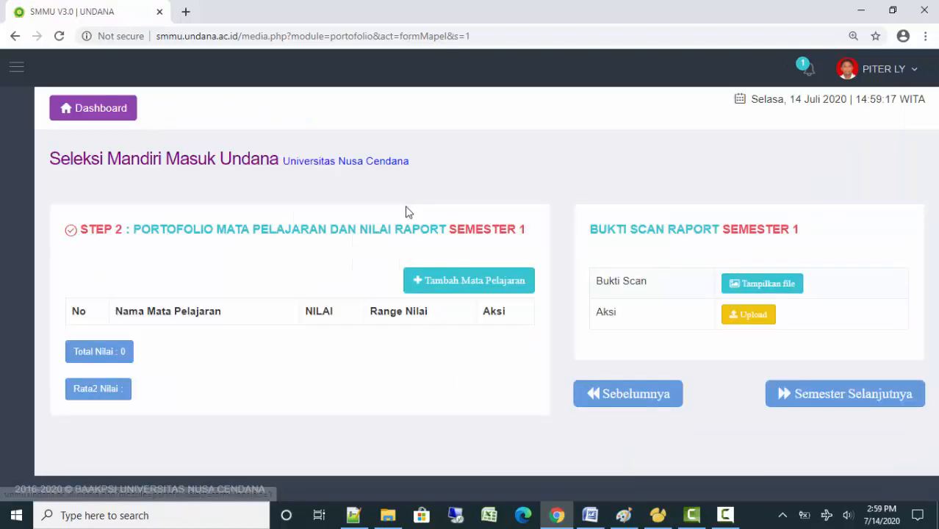
click(483, 288)
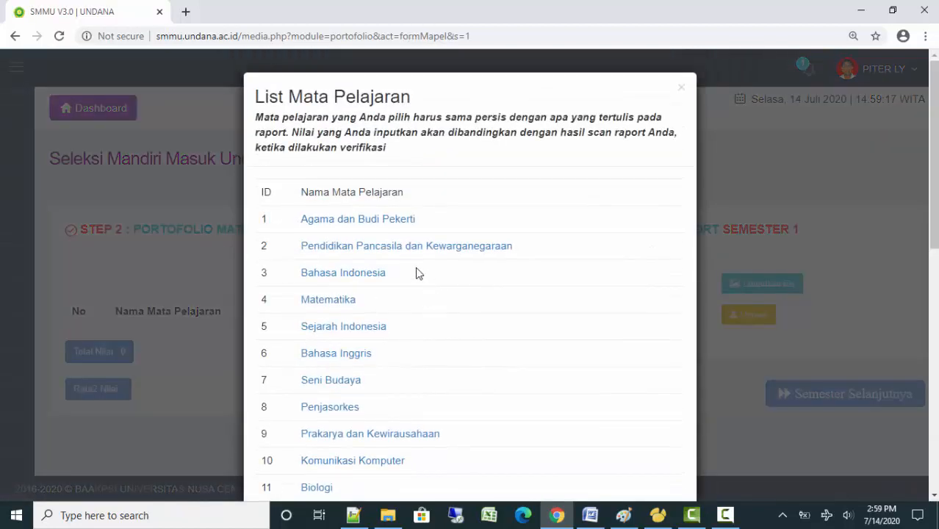
scroll(517, 259, down, 8)
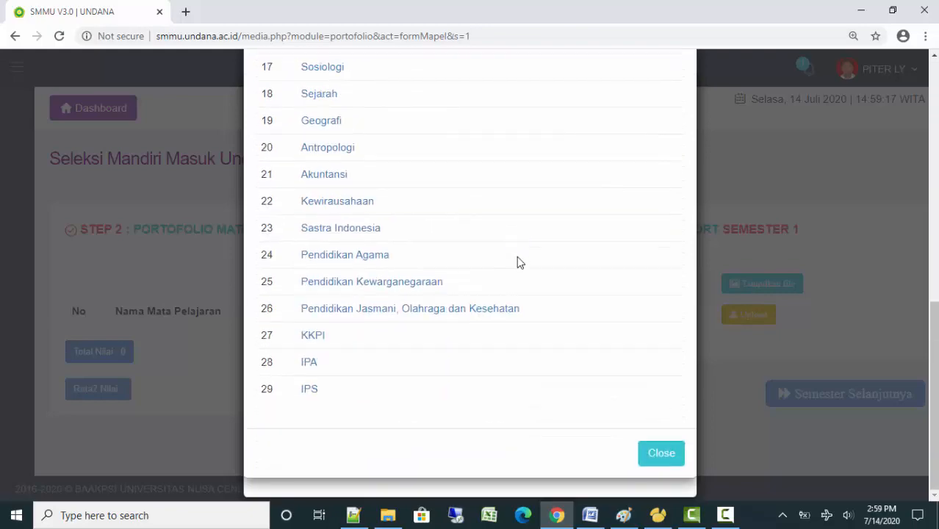
scroll(516, 256, up, 5)
scroll(516, 255, down, 4)
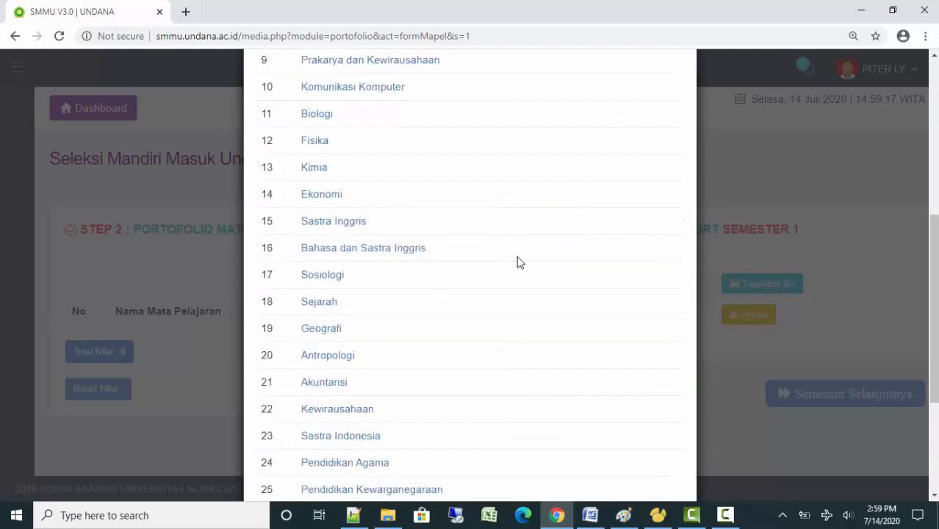
scroll(517, 257, up, 6)
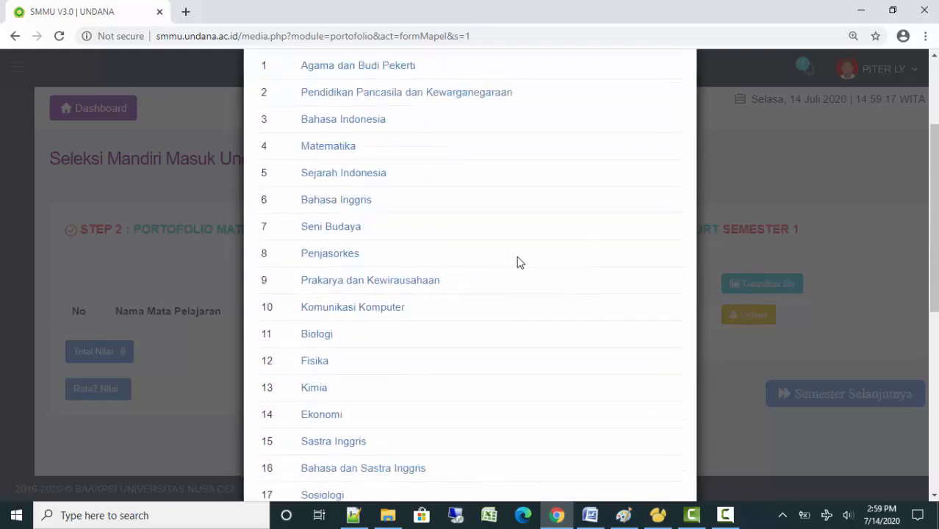
scroll(518, 262, up, 2)
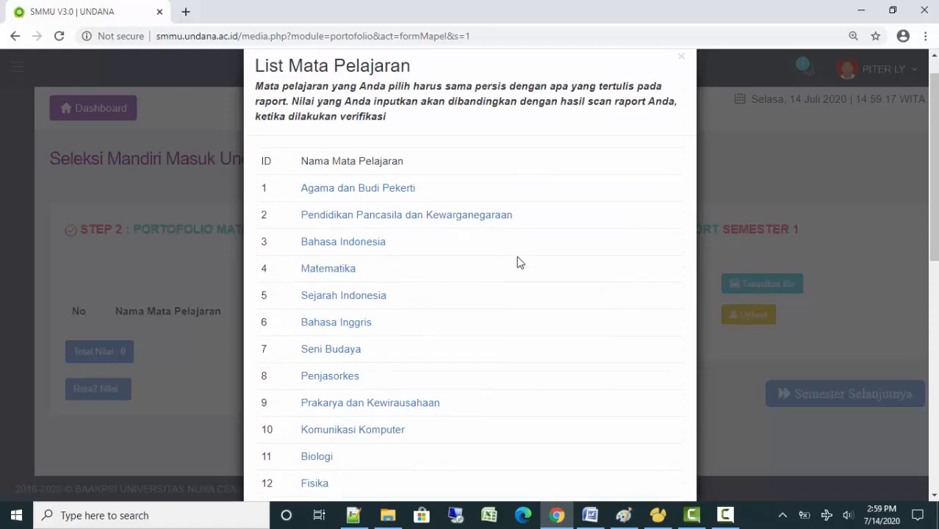
scroll(518, 262, down, 3)
scroll(517, 262, up, 3)
Select Agama dan Budi Pekerti with grade 86.34 on the 0 - 100 range
click(367, 190)
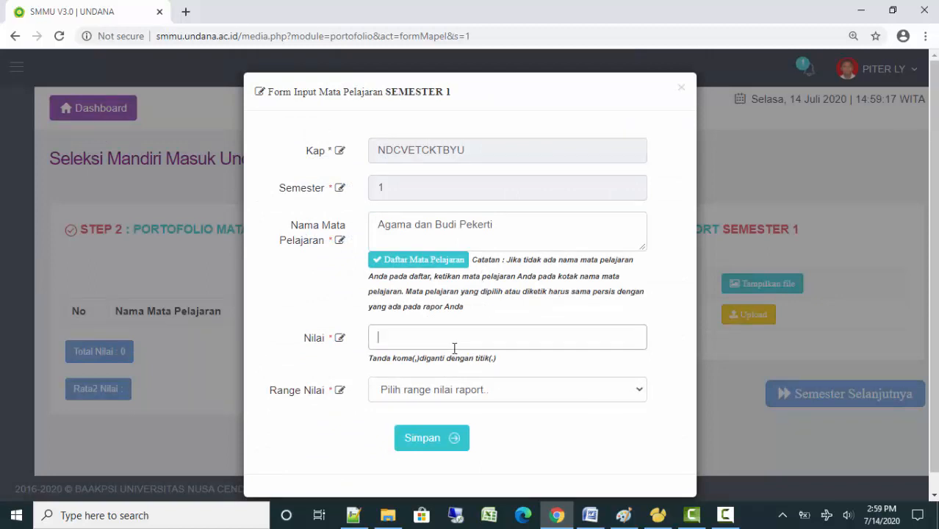
text(86)
click(518, 393)
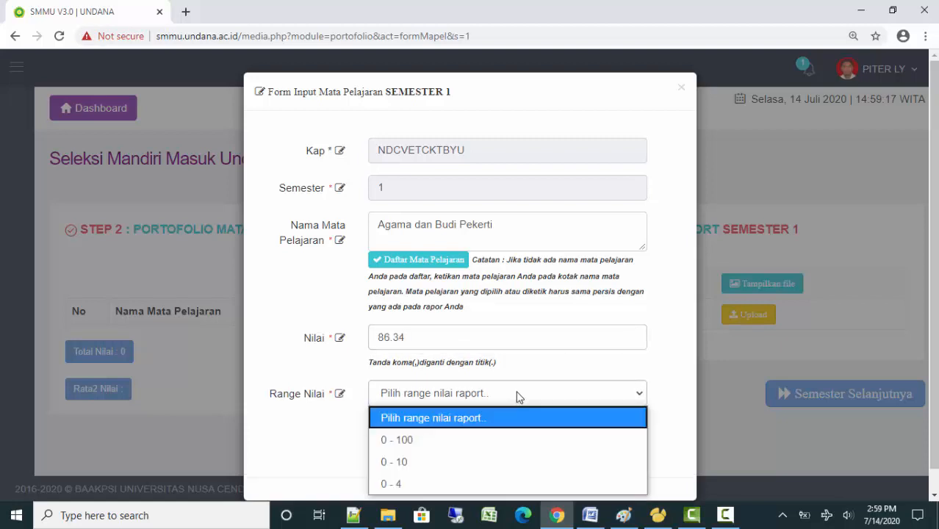
click(500, 441)
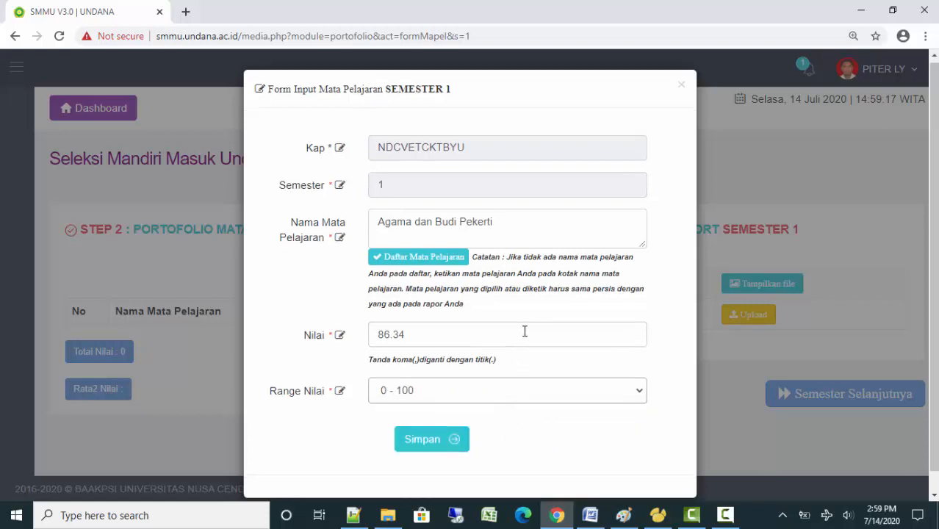
Keep the 0 - 100 range and save the Agama dan Budi Pekerti grade
scroll(525, 332, down, 1)
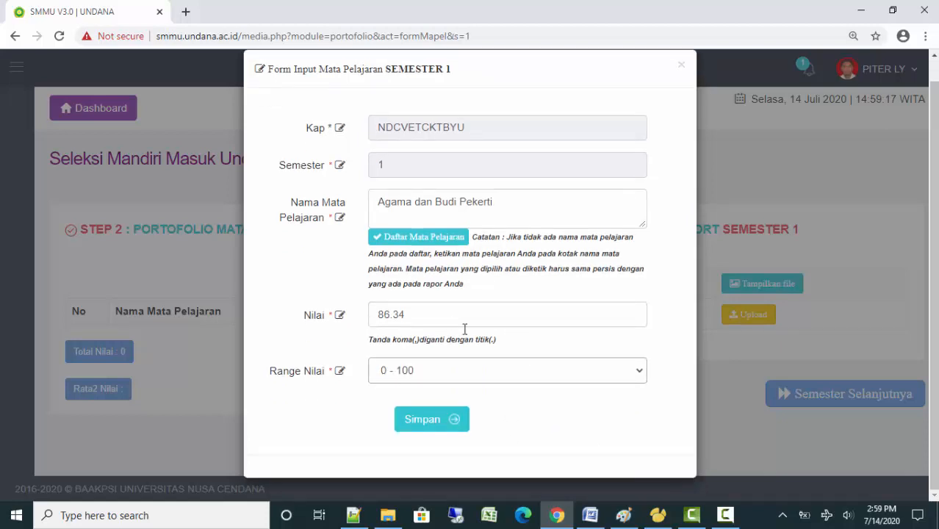
click(485, 378)
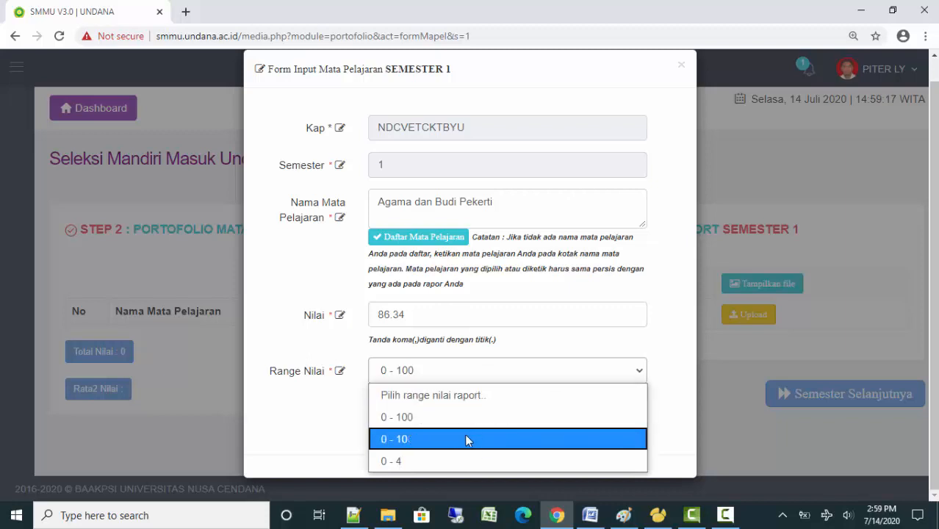
click(478, 325)
click(478, 326)
click(474, 380)
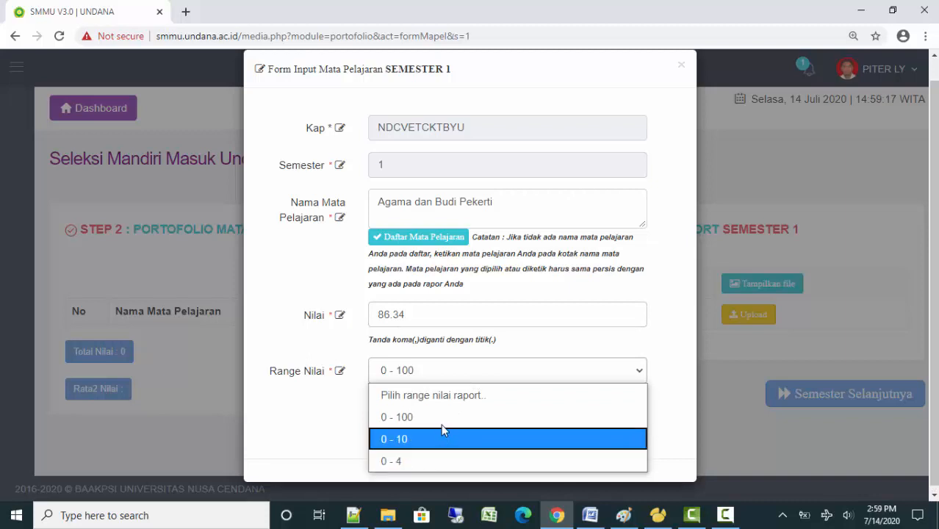
click(465, 317)
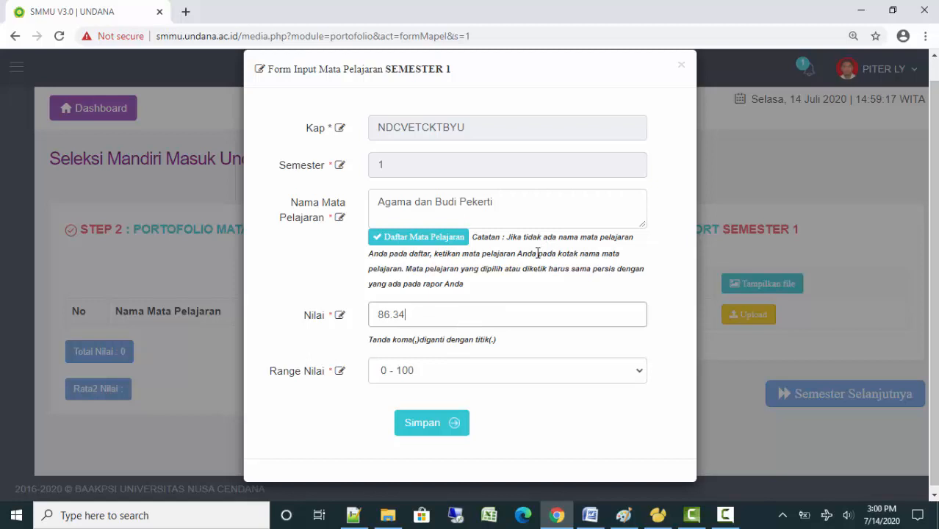
click(496, 380)
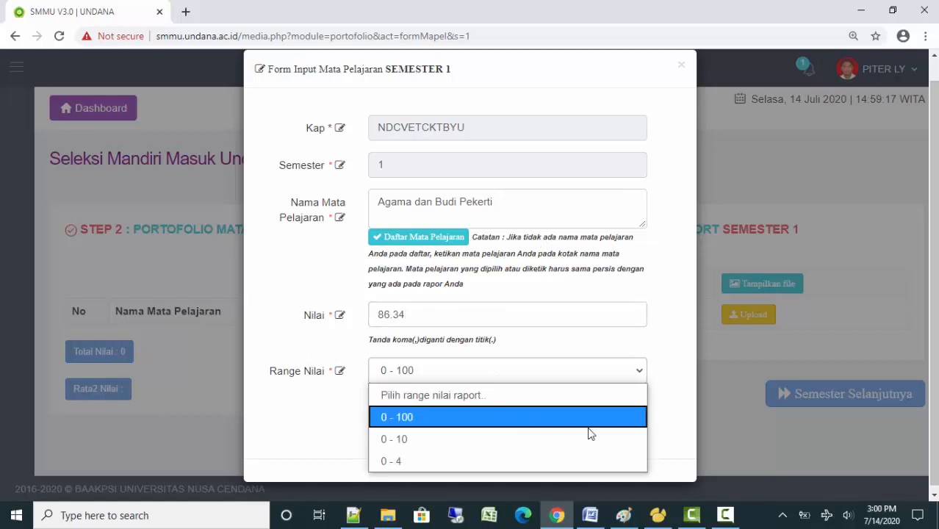
click(661, 434)
click(468, 379)
click(469, 379)
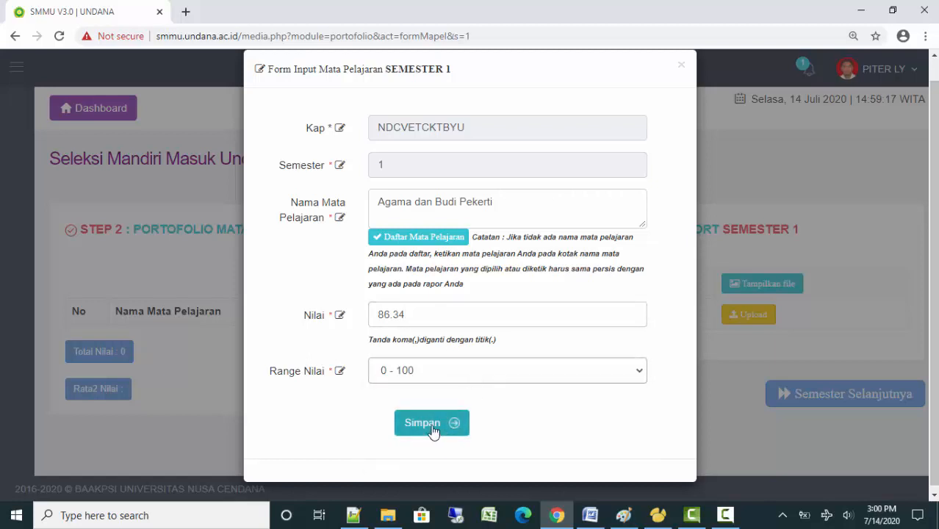
click(434, 432)
click(460, 360)
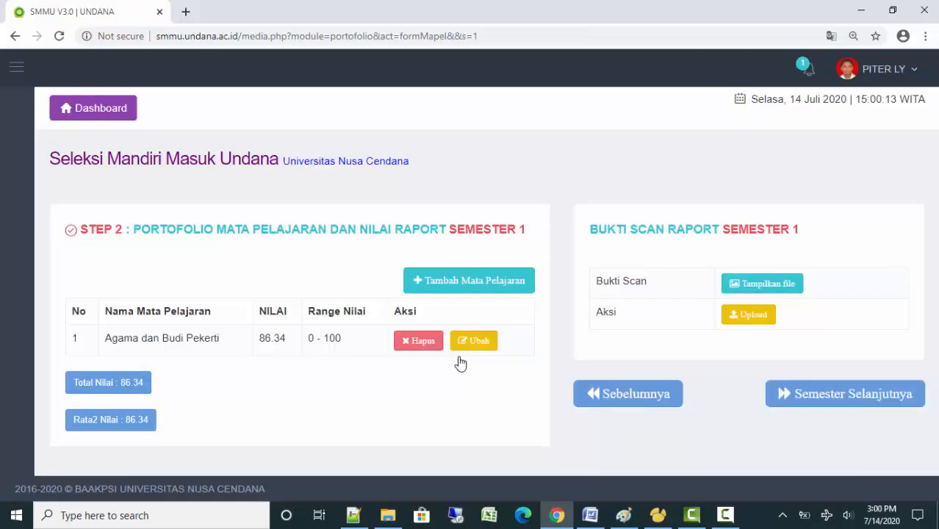
Add Pendidikan Pancasila dan Kewarganegaraan with grade 76.78 on the 0 - 100 range
click(477, 283)
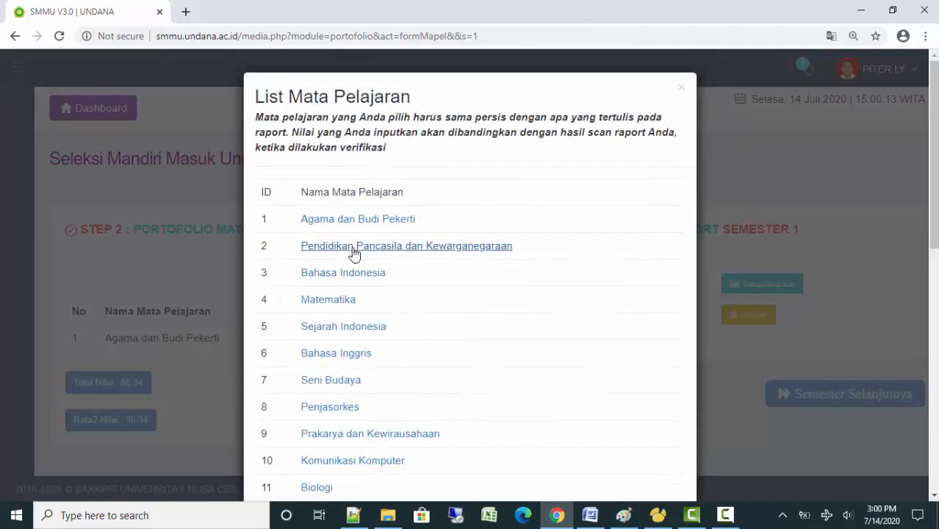
click(353, 245)
click(416, 340)
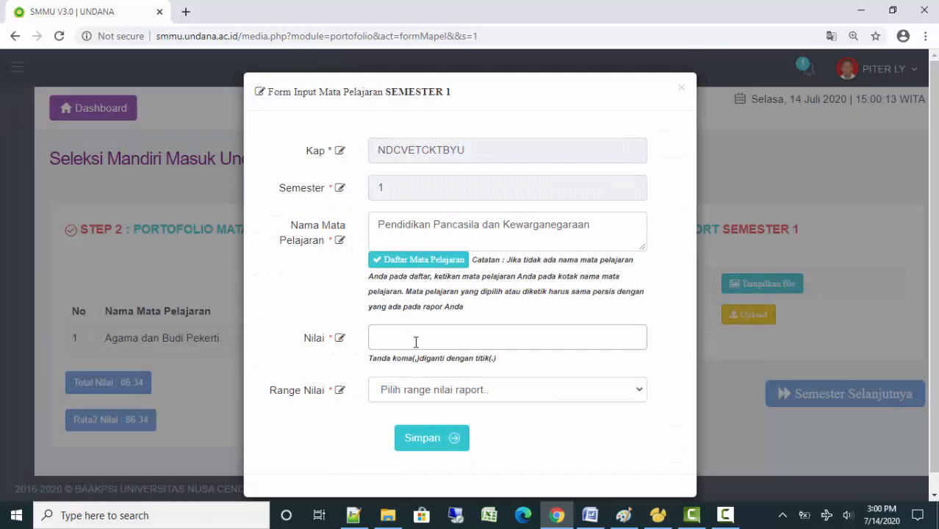
text(76.78)
click(440, 391)
click(421, 439)
click(434, 441)
click(453, 351)
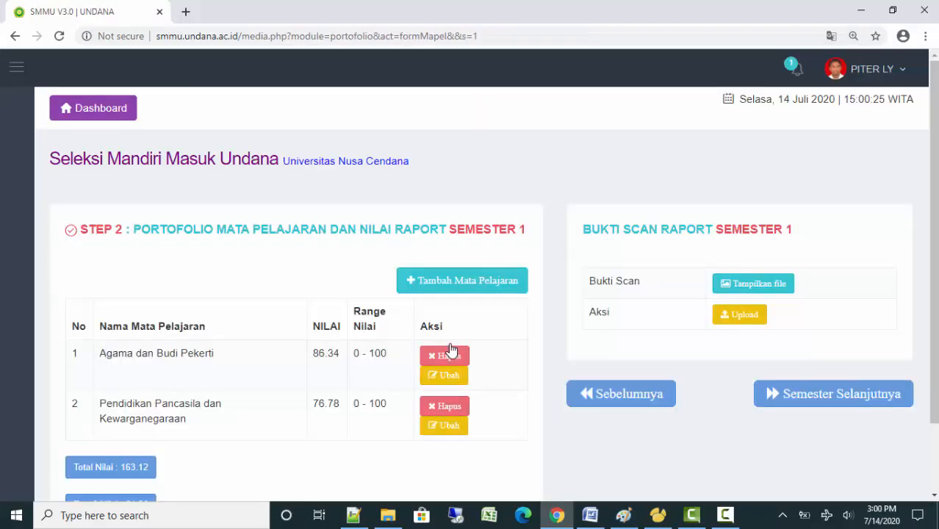
Add Bahasa Indonesia with grade 78.67 on the 0 - 100 range
click(455, 287)
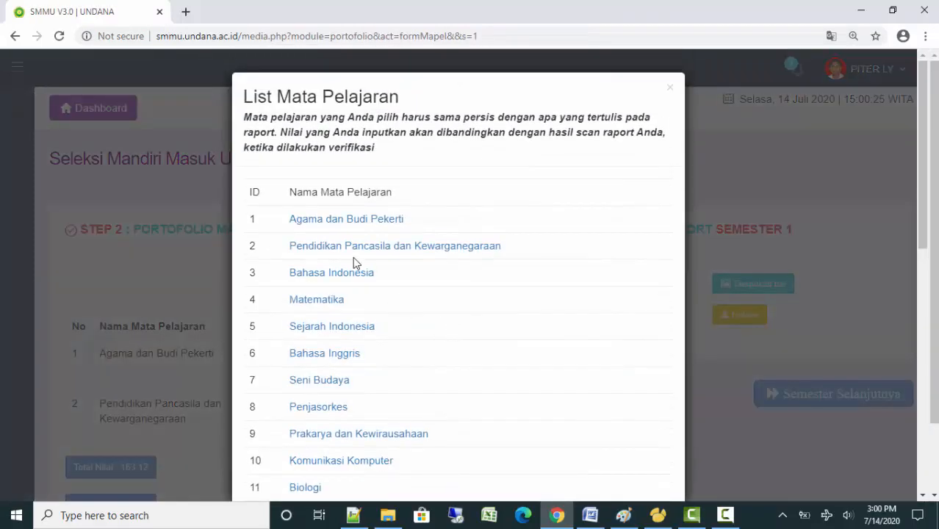
click(171, 373)
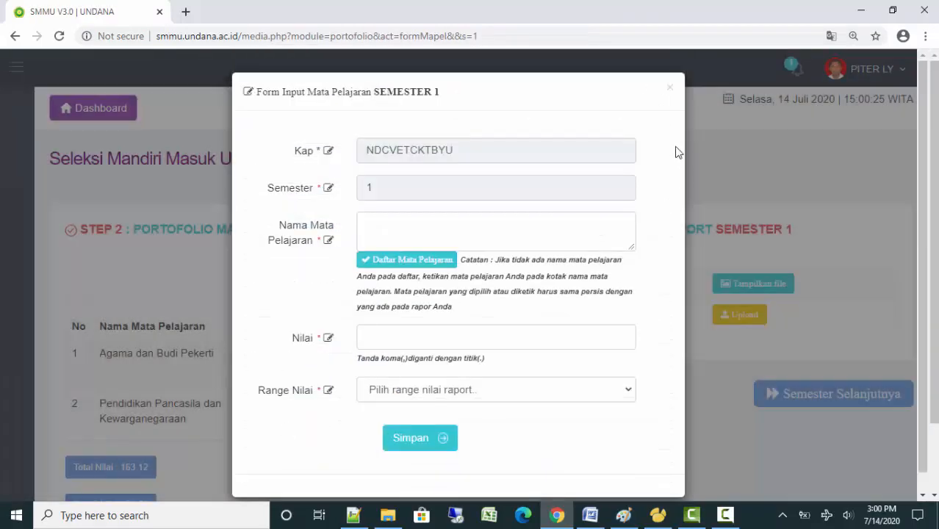
click(669, 88)
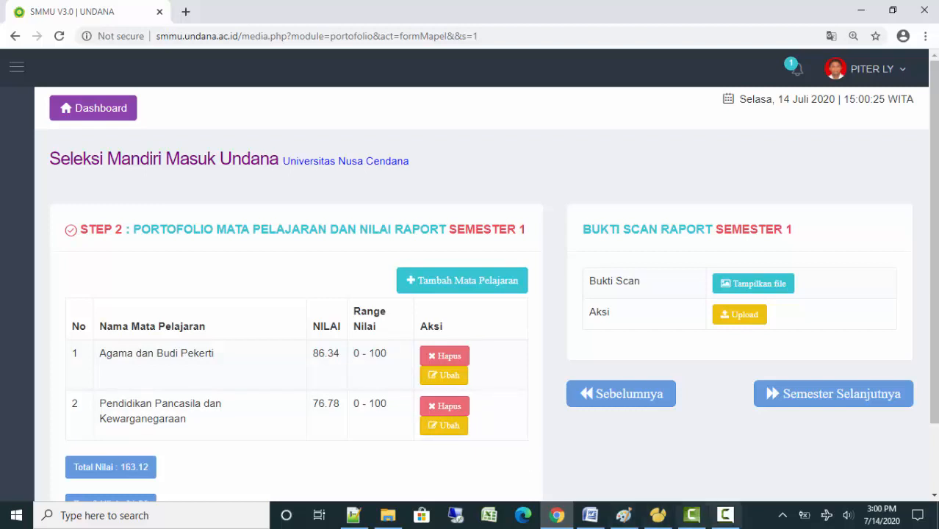
click(804, 515)
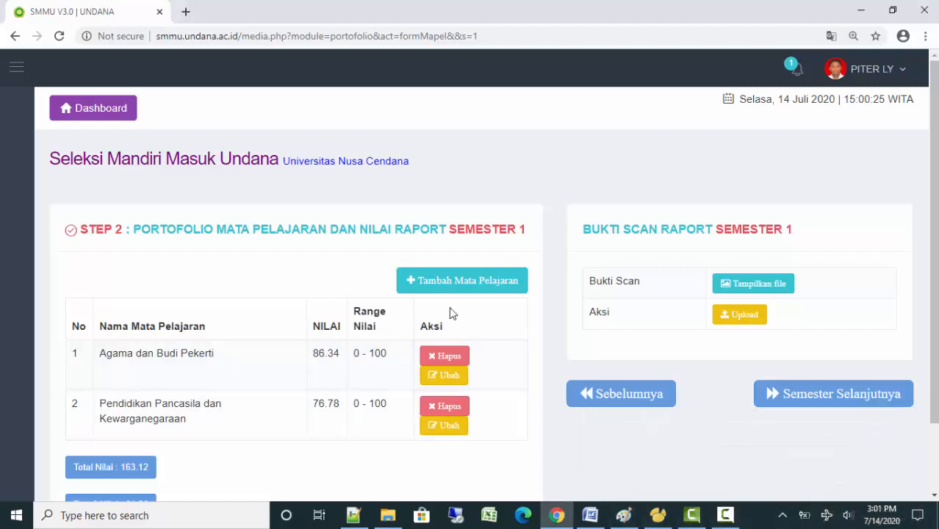
click(470, 280)
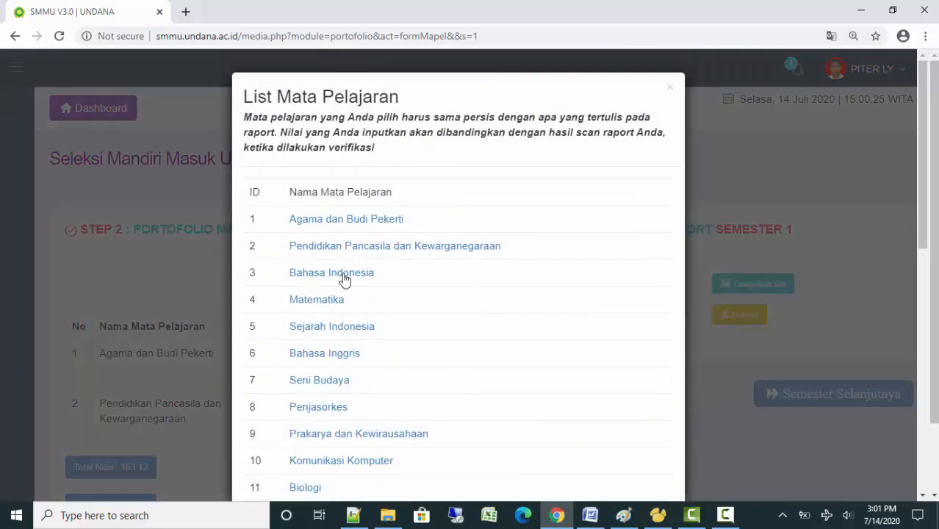
click(346, 273)
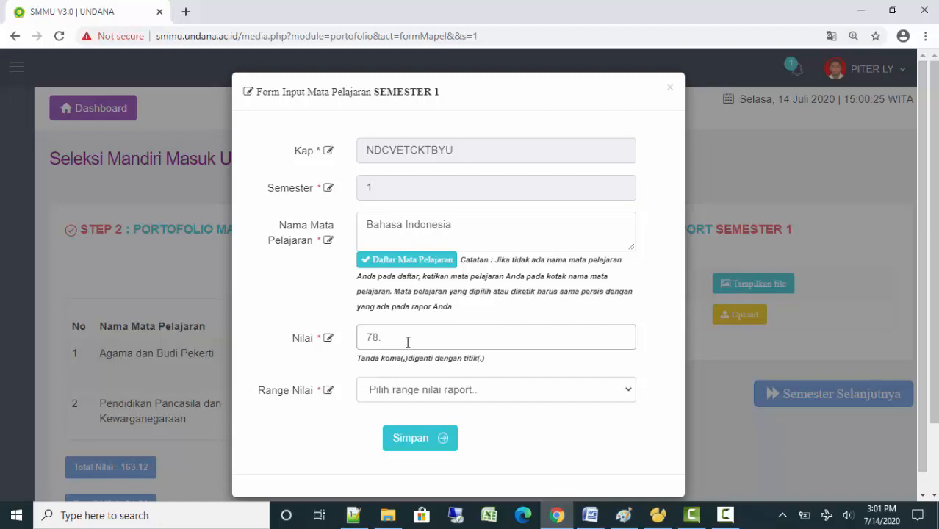
text(7)
click(404, 387)
click(395, 439)
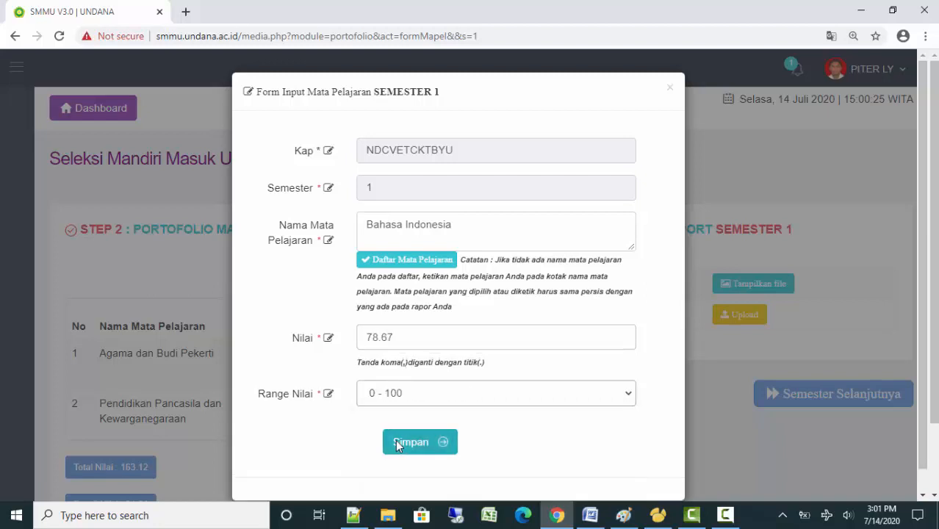
click(407, 446)
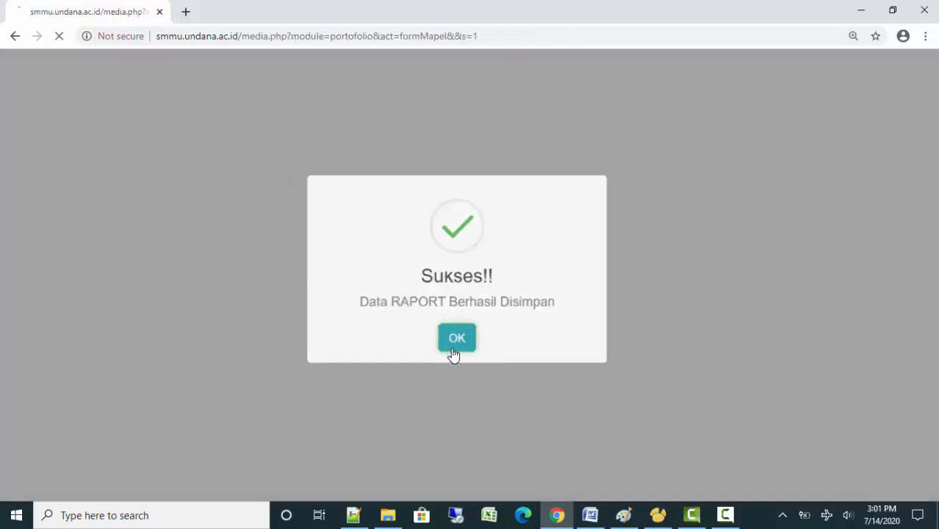
click(454, 344)
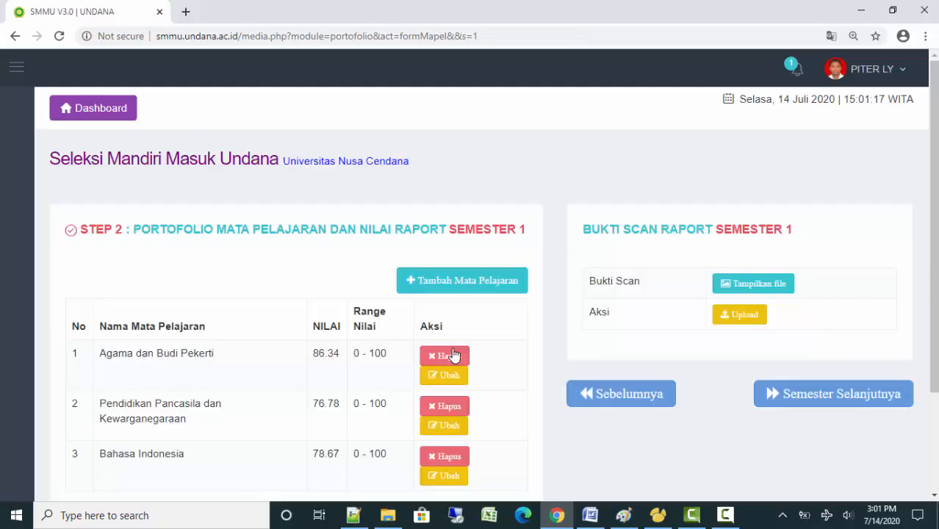
Add Matematika with grade 89.92 on the 0 - 100 range
click(456, 287)
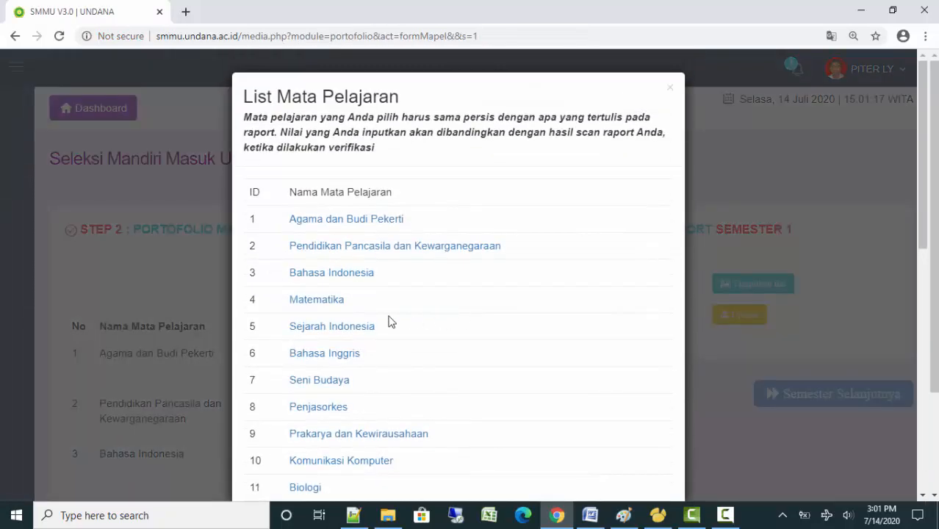
click(334, 300)
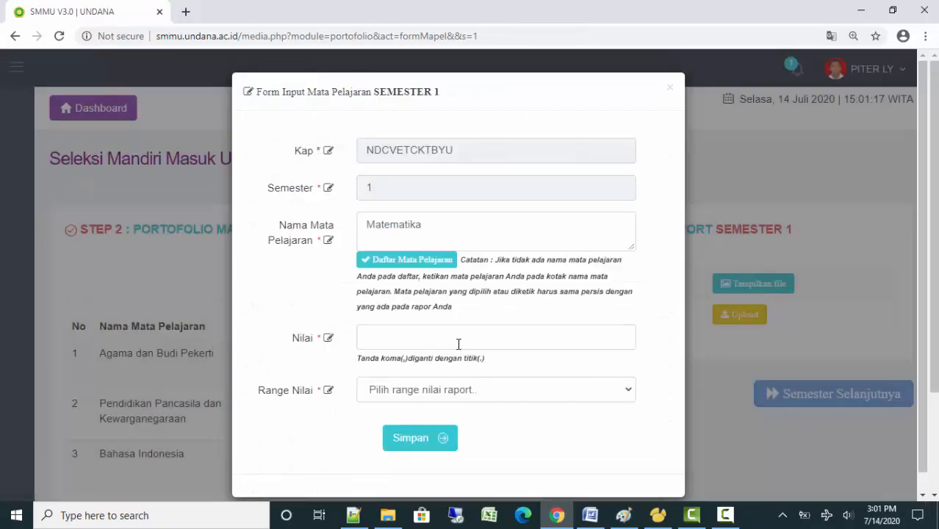
text(89)
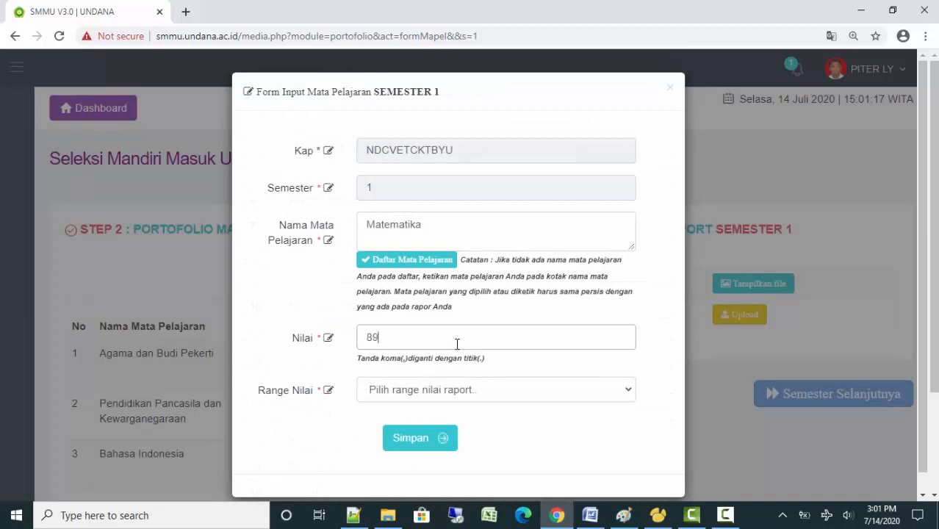
click(431, 391)
click(424, 439)
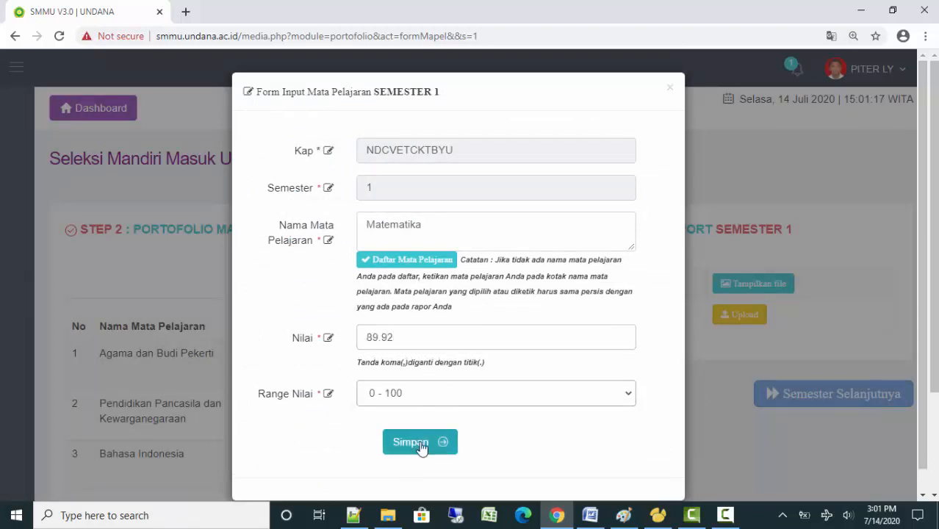
click(422, 445)
click(474, 351)
Add Sejarah Indonesia with grade 77.67 on the 0 - 100 range
scroll(589, 414, down, 2)
click(464, 144)
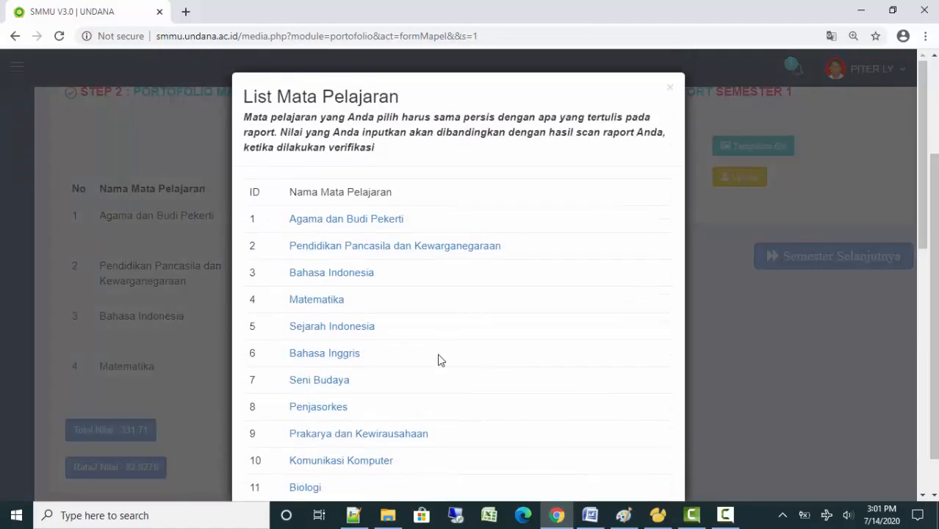
click(335, 329)
click(392, 337)
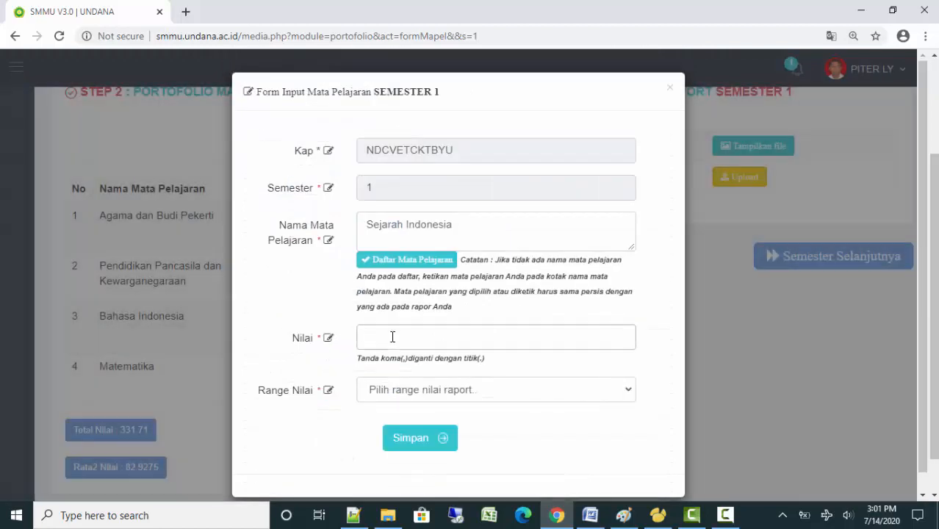
text(77.67)
click(394, 390)
click(394, 439)
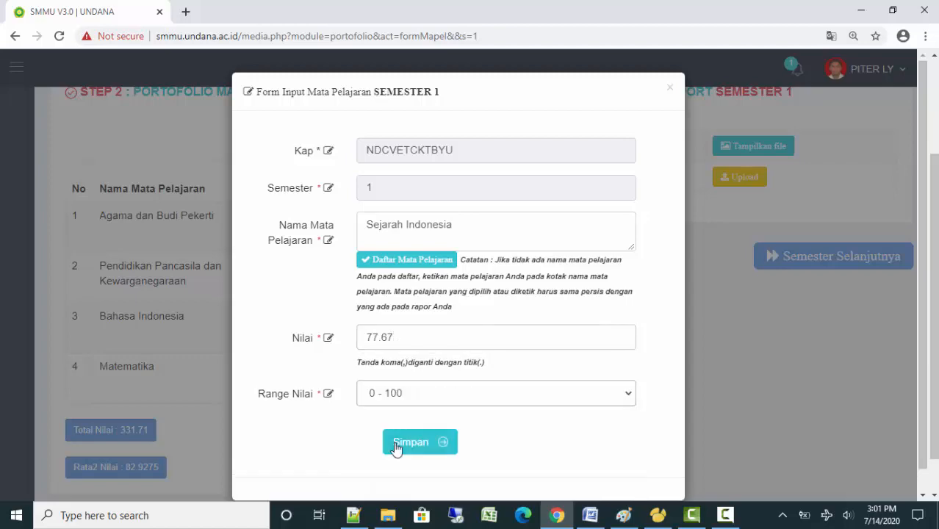
click(416, 454)
click(457, 346)
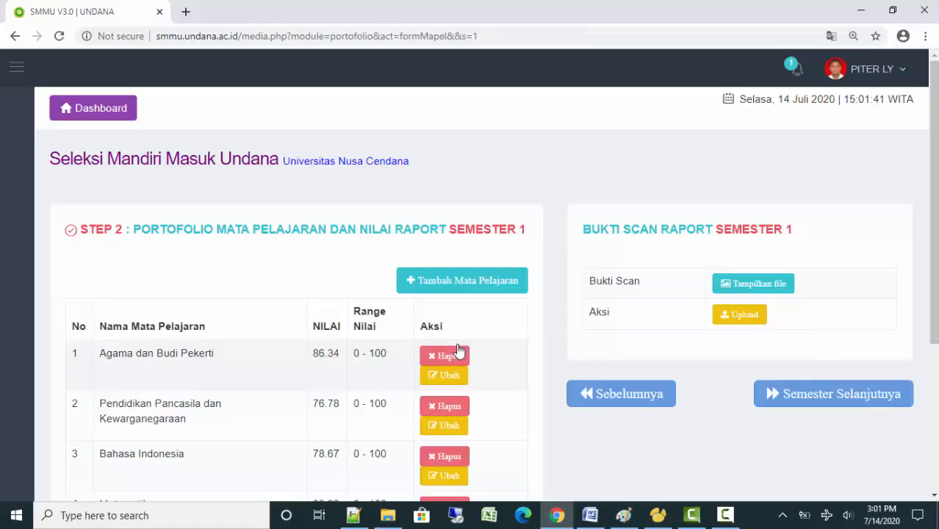
Add Bahasa Inggris with grade 68.76 on the 0 - 100 range
scroll(458, 348, down, 1)
click(430, 214)
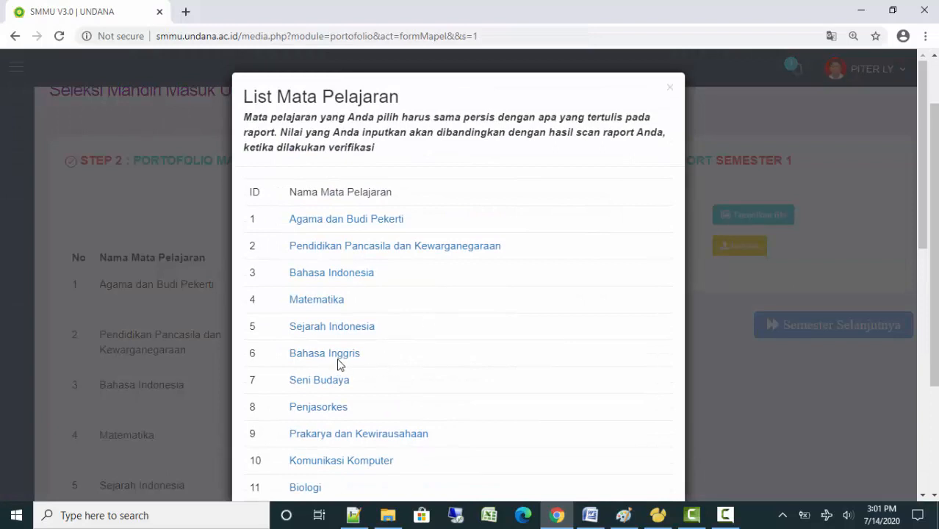
click(338, 359)
click(409, 345)
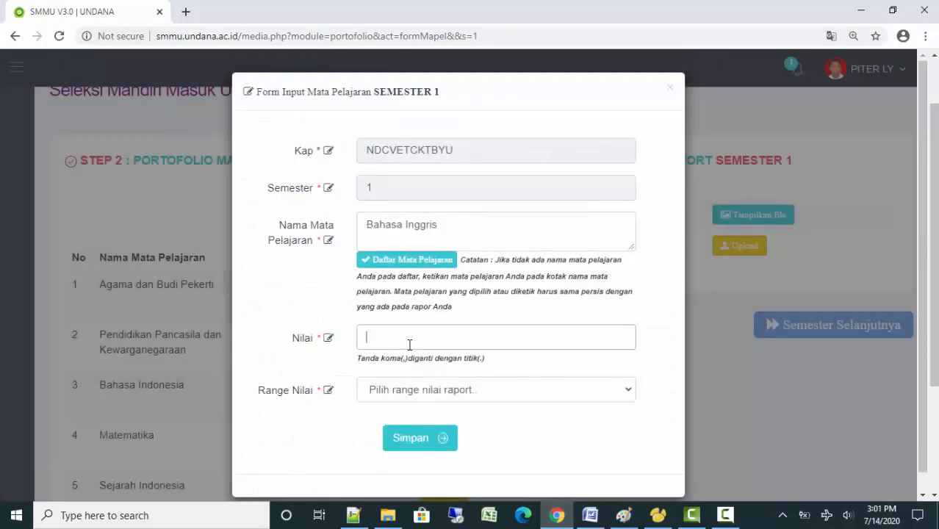
text(68.76)
click(401, 392)
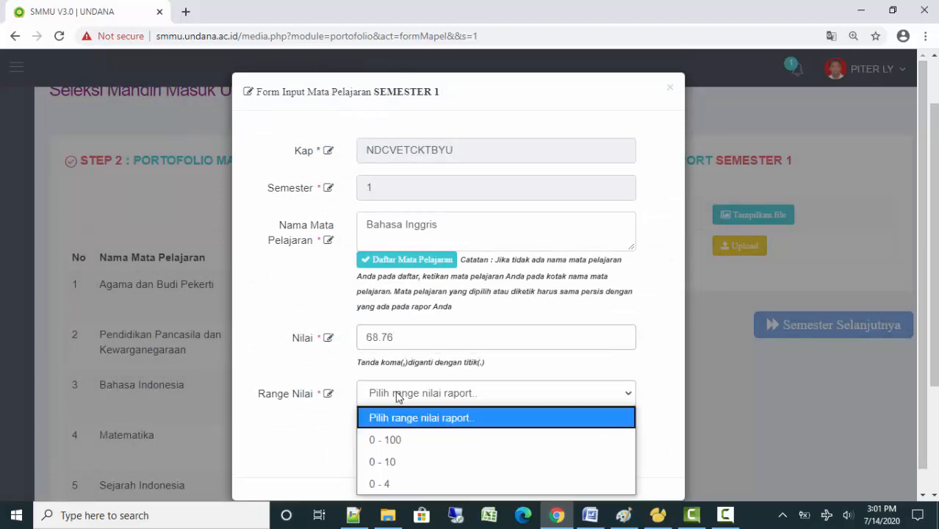
click(398, 439)
click(404, 441)
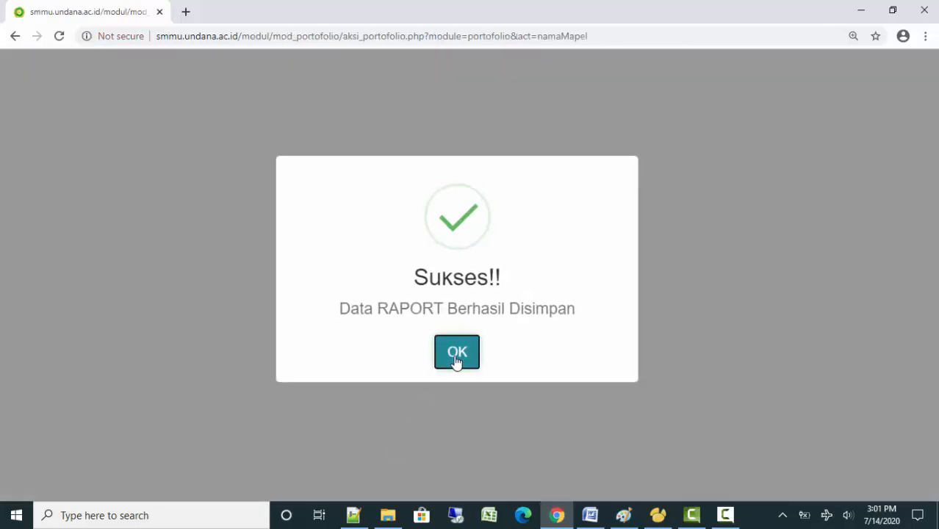
click(457, 359)
scroll(487, 371, down, 3)
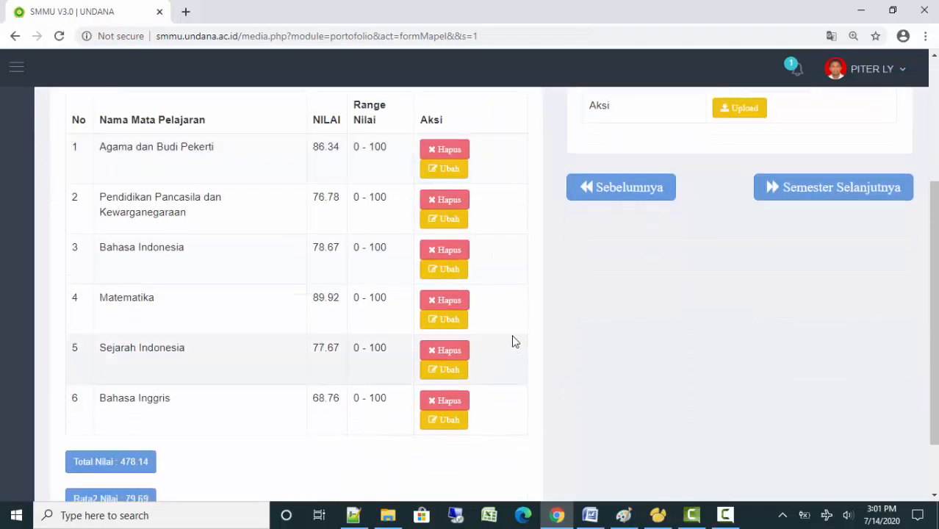
click(725, 515)
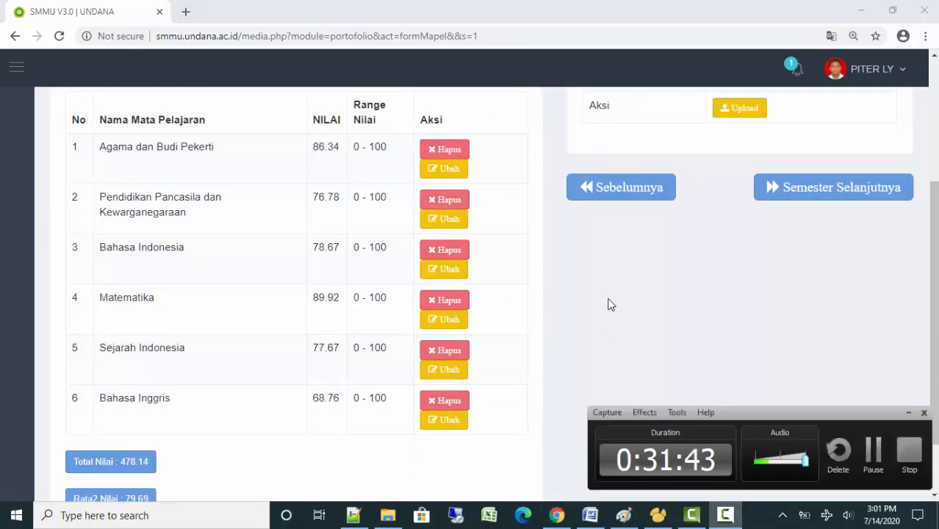
click(909, 414)
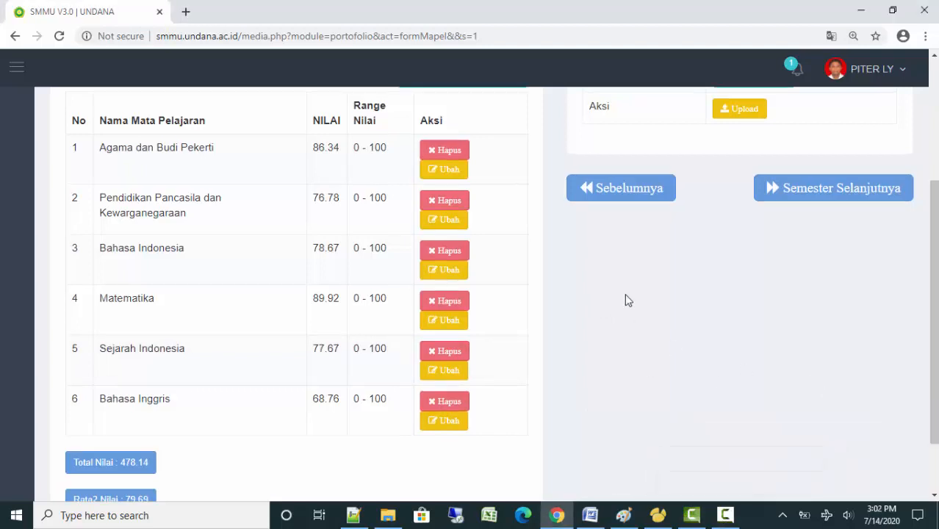
scroll(624, 293, up, 1)
scroll(502, 229, up, 1)
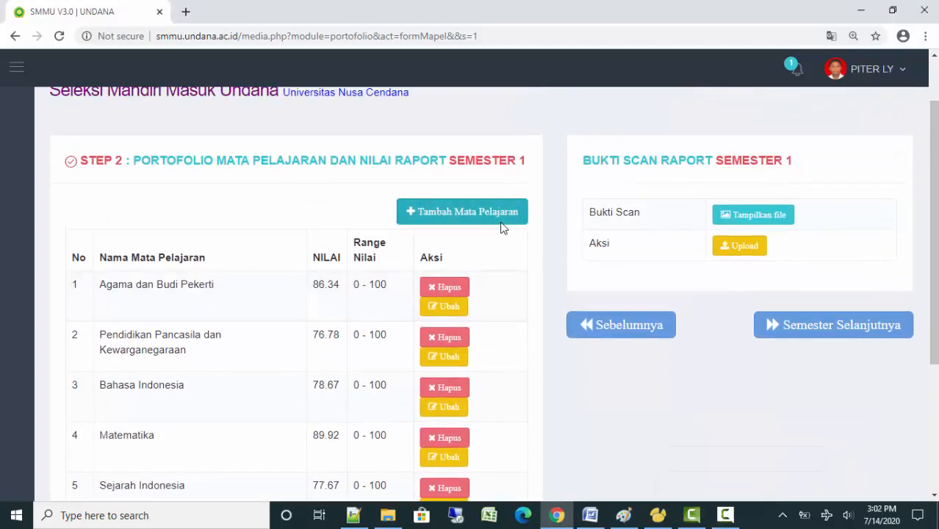
scroll(503, 227, down, 1)
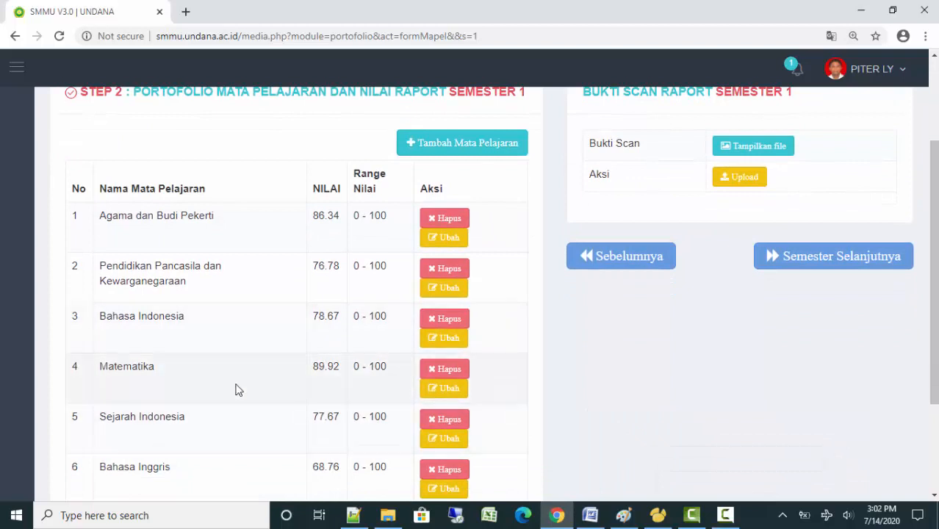
scroll(617, 426, down, 1)
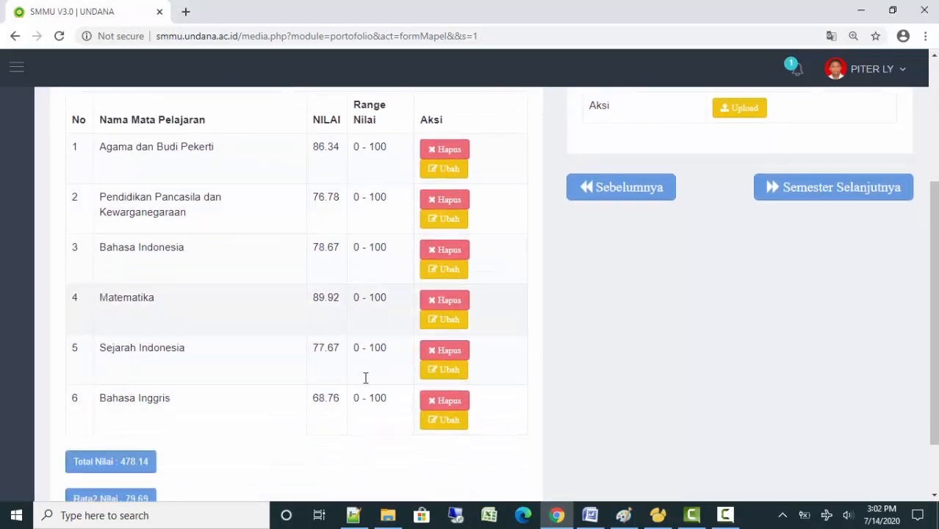
scroll(348, 365, down, 1)
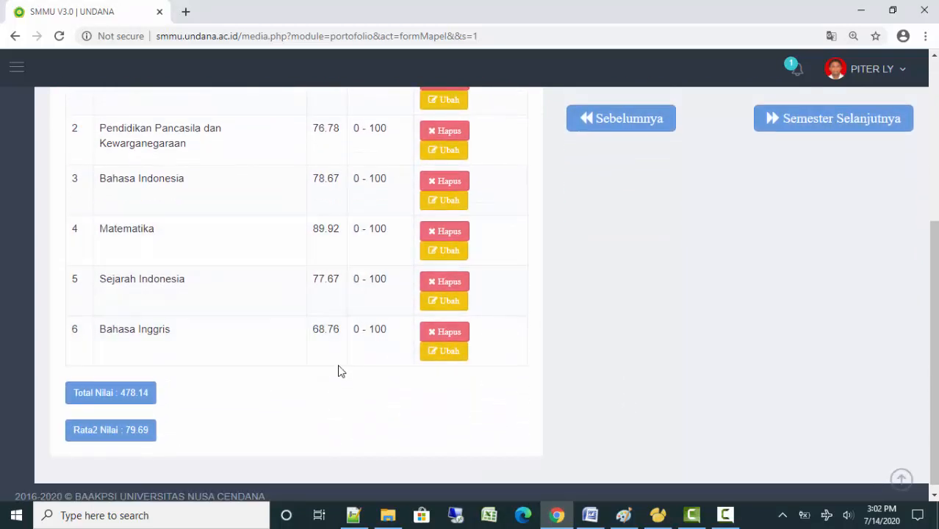
scroll(338, 371, up, 2)
scroll(803, 353, up, 1)
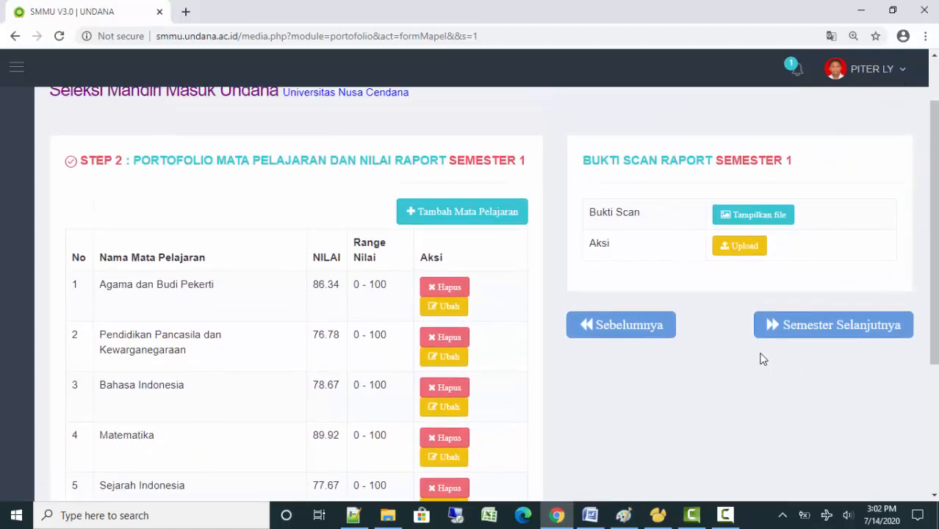
Open the Semester 1 report scan upload form
click(742, 251)
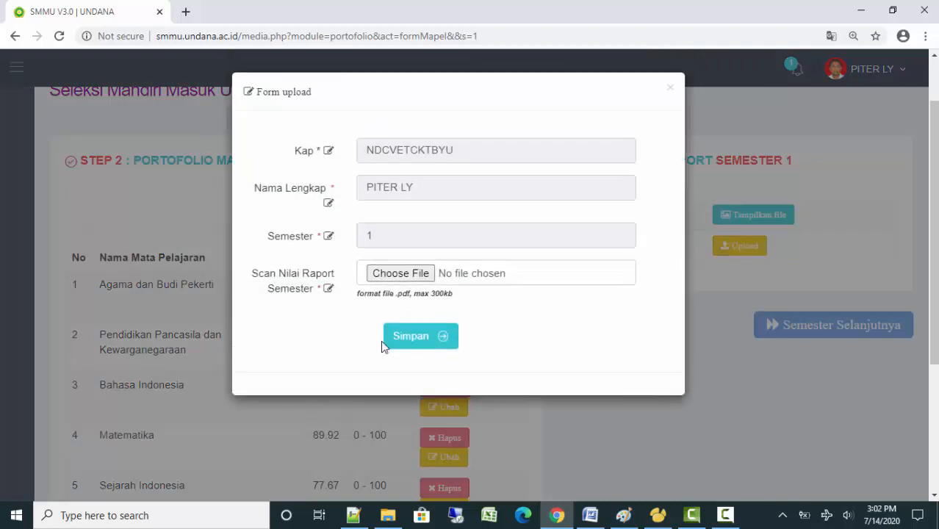
click(418, 279)
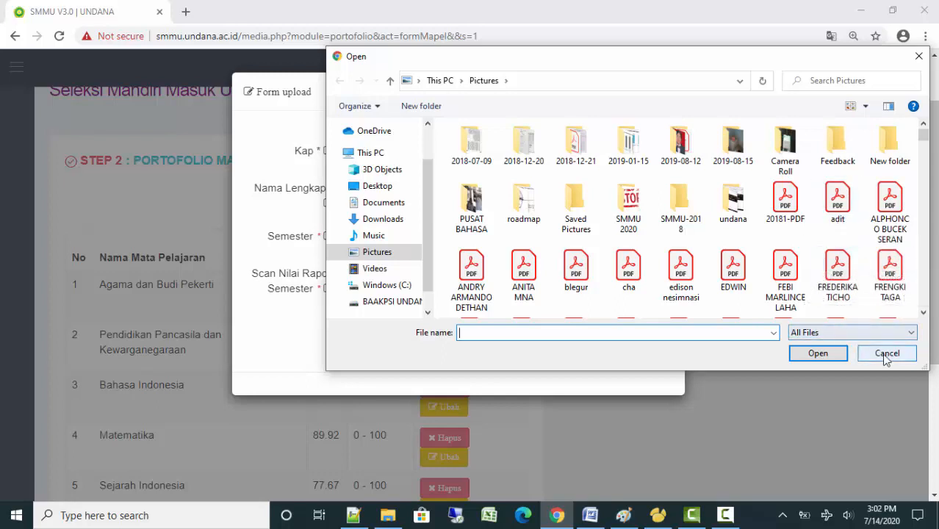
click(887, 354)
click(725, 515)
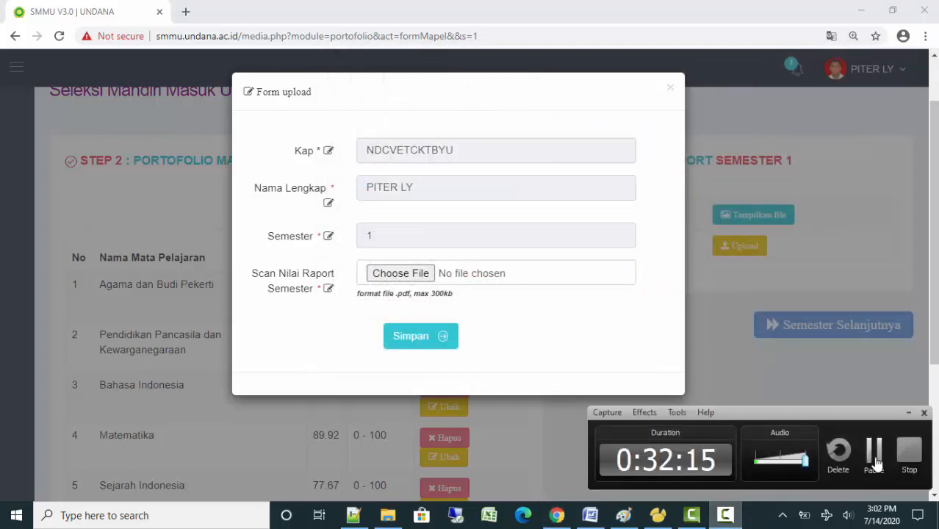
click(874, 455)
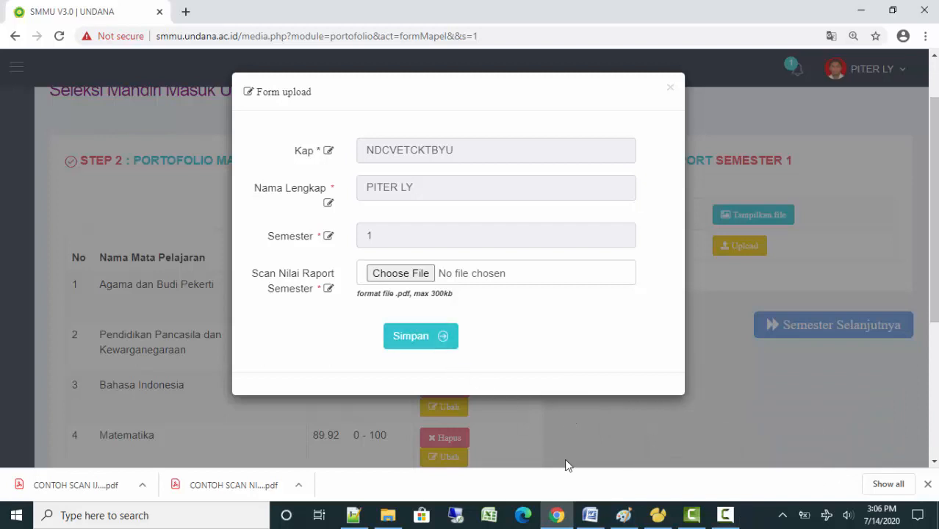
click(725, 517)
click(724, 518)
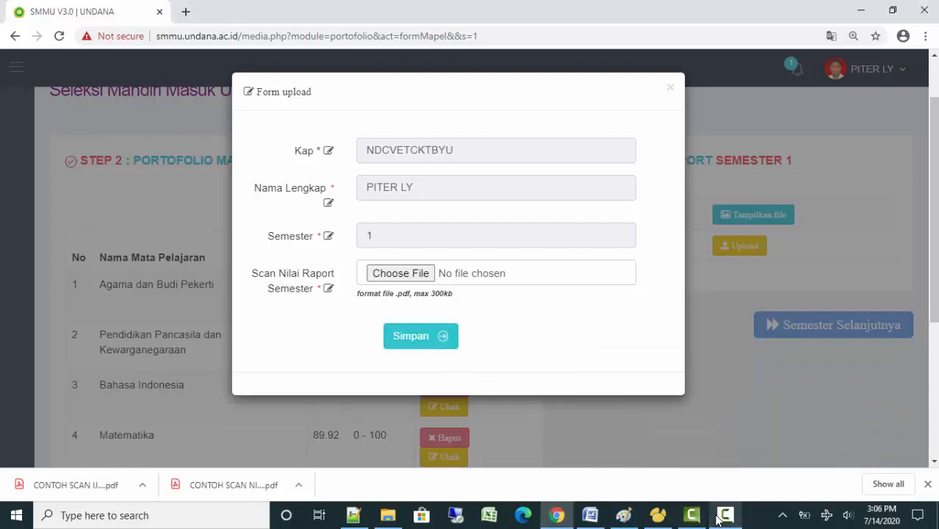
Attach CONTOH SCAN NILAI RAPORT.pdf from Downloads and save the upload
click(403, 274)
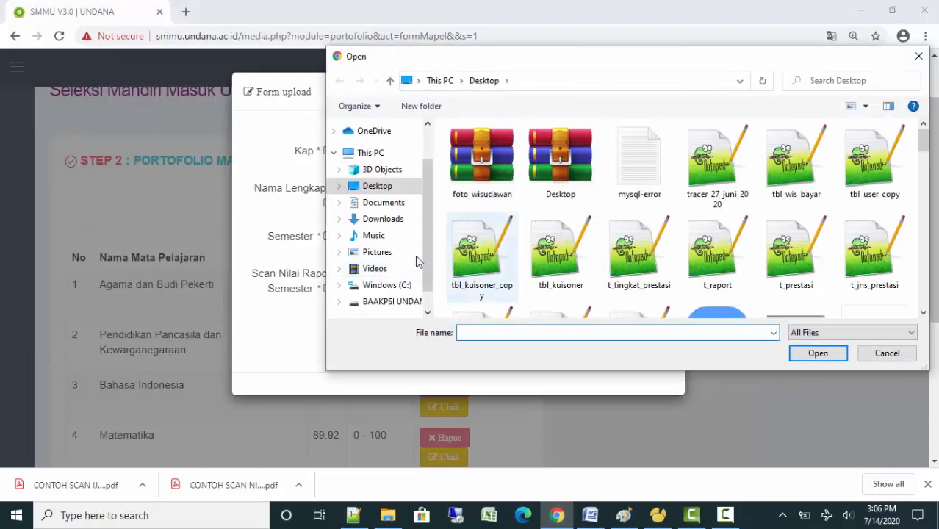
click(385, 219)
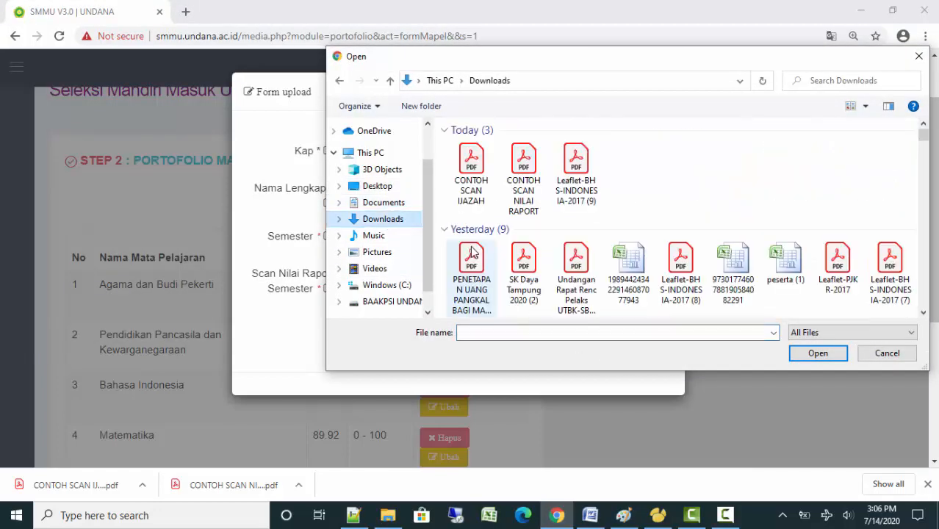
click(523, 190)
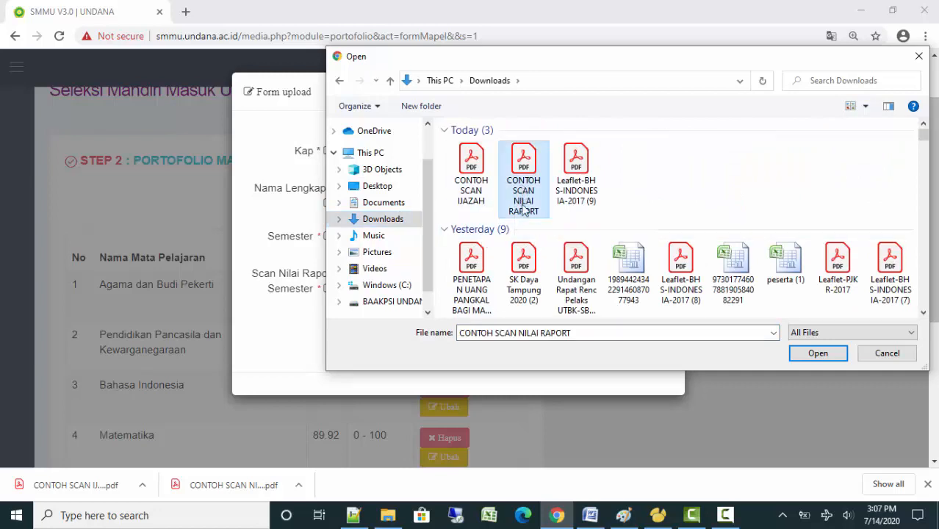
click(806, 355)
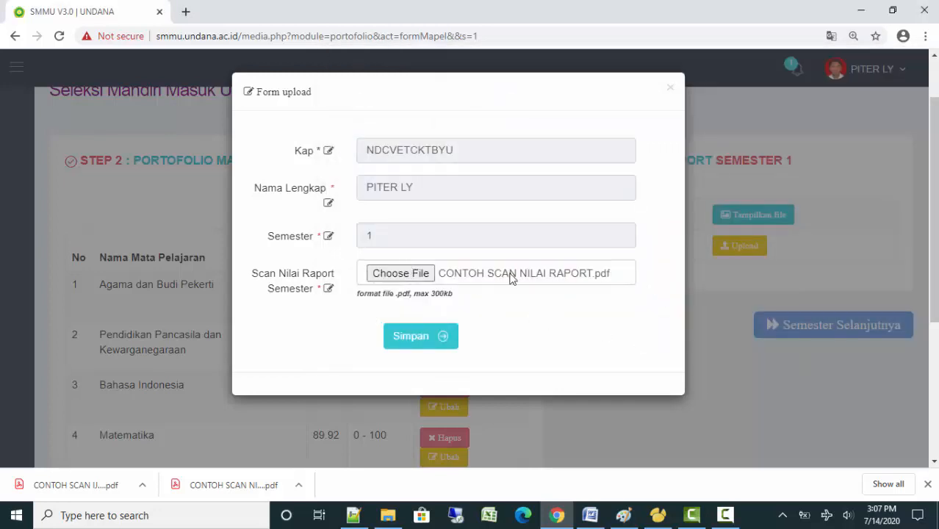
click(417, 345)
click(456, 353)
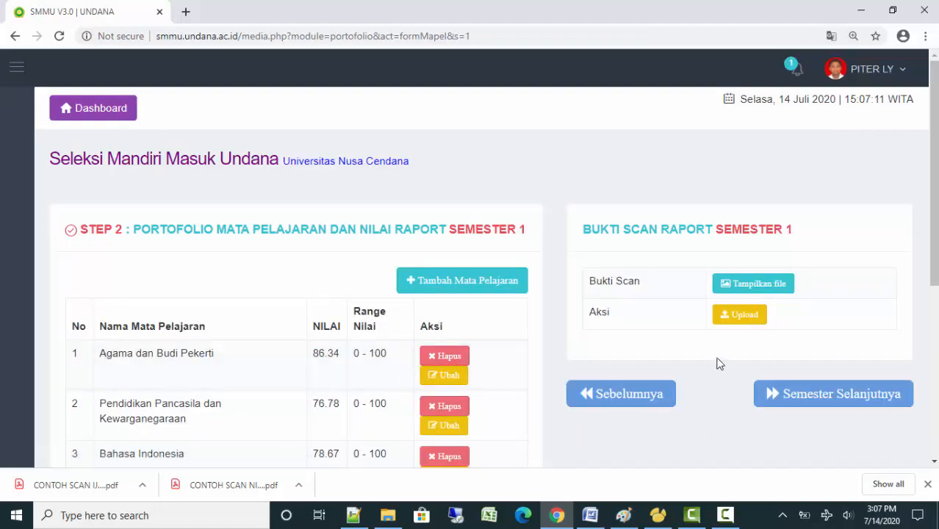
Preview the uploaded Semester 1 report scan, then close the preview
click(735, 325)
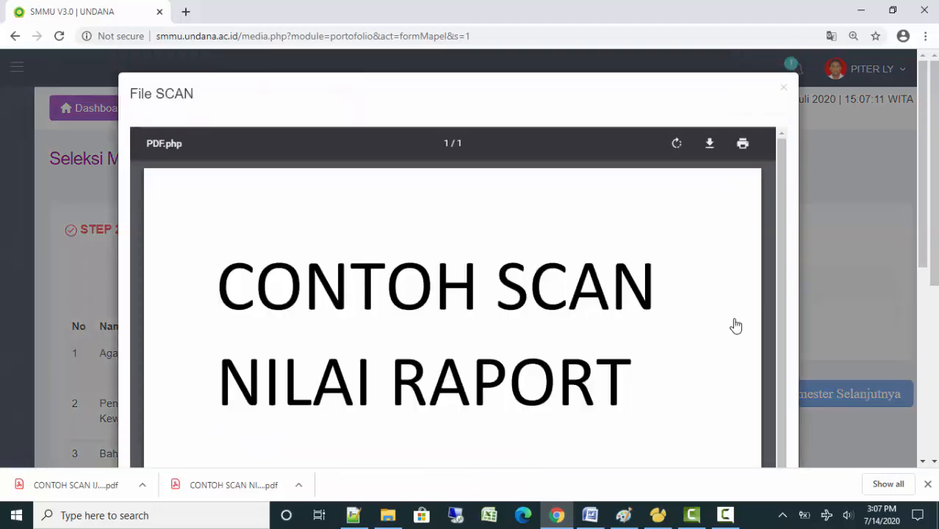
scroll(735, 325, down, 3)
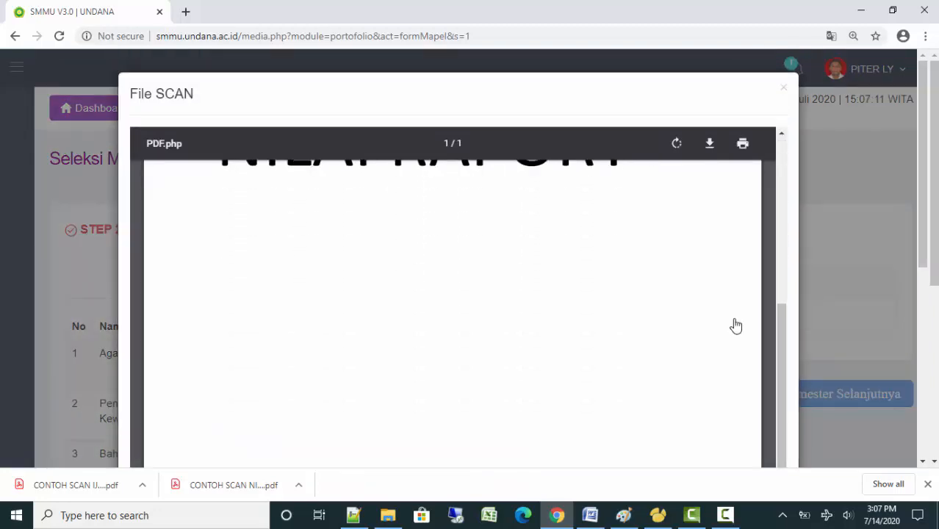
scroll(736, 326, down, 2)
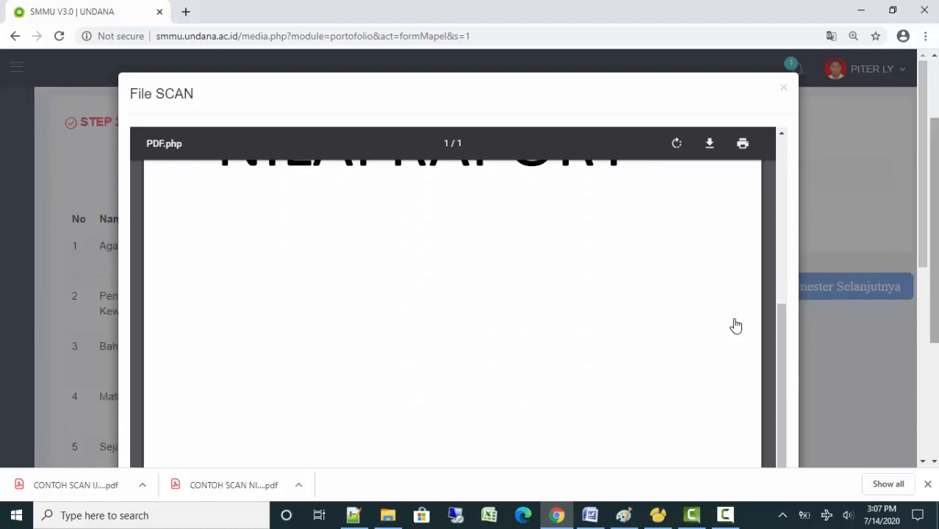
scroll(735, 326, down, 3)
scroll(736, 325, up, 3)
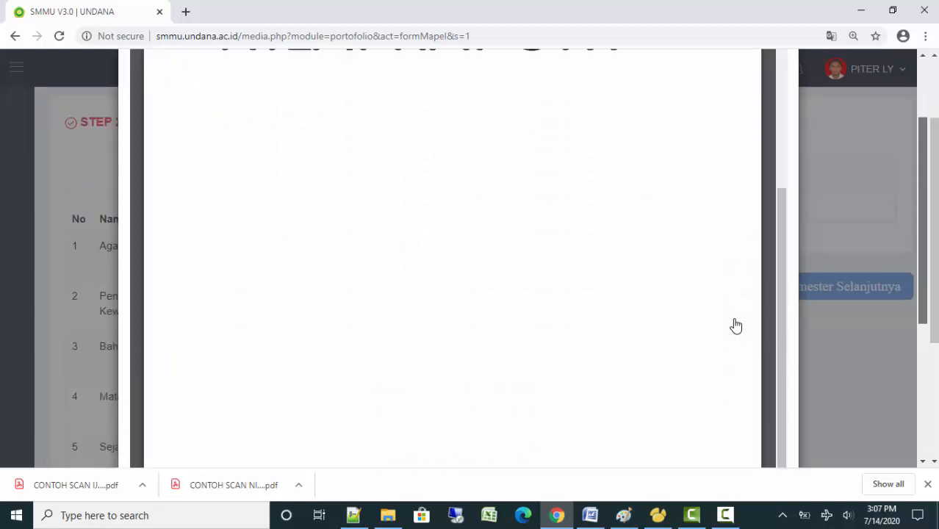
scroll(735, 325, up, 3)
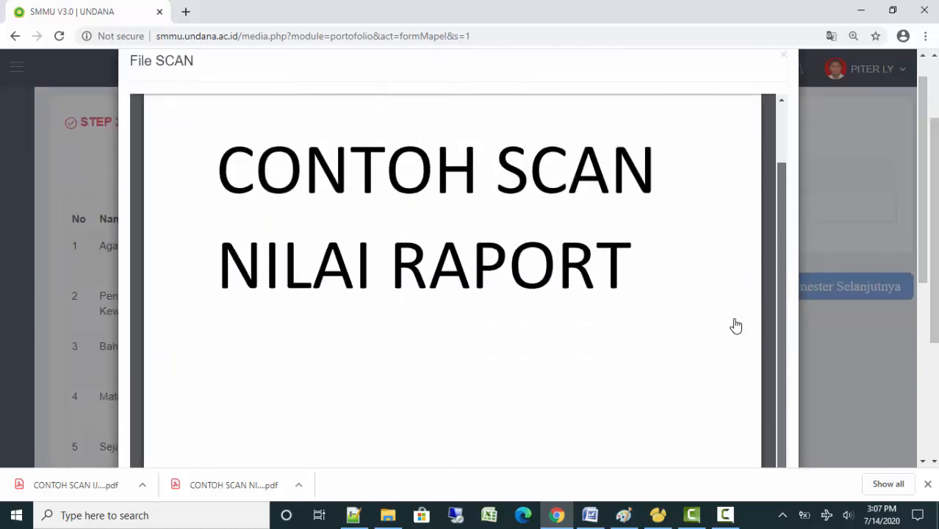
scroll(736, 325, down, 2)
scroll(736, 326, up, 3)
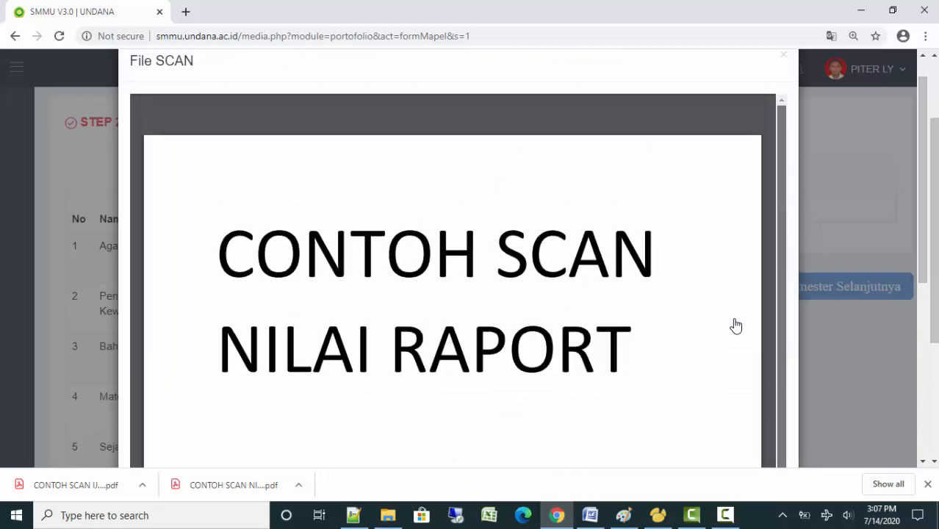
key(Escape)
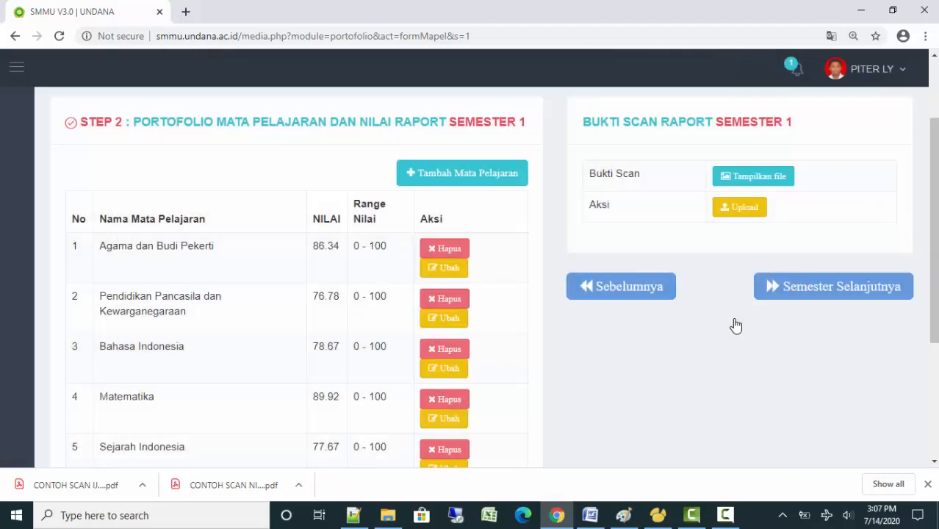
Continue to the empty Semester 2 grades page
scroll(736, 325, up, 3)
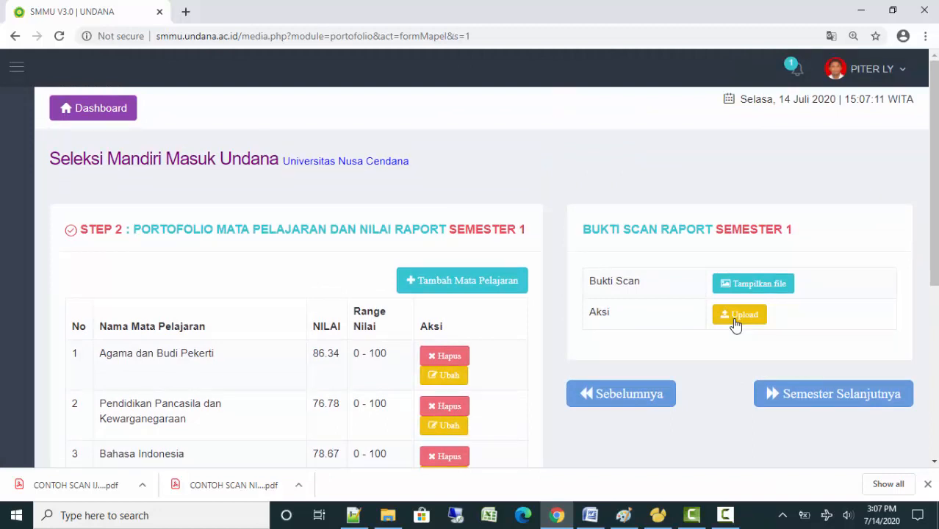
scroll(736, 325, down, 2)
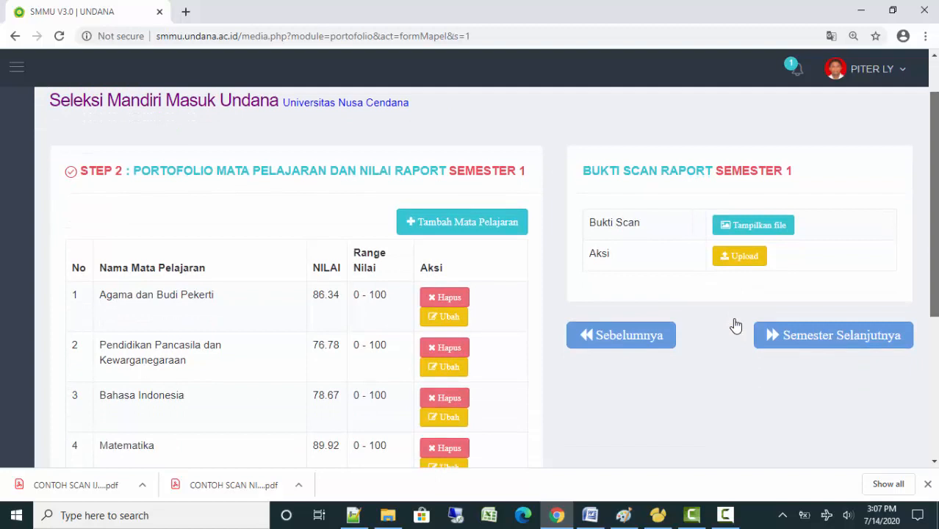
click(757, 332)
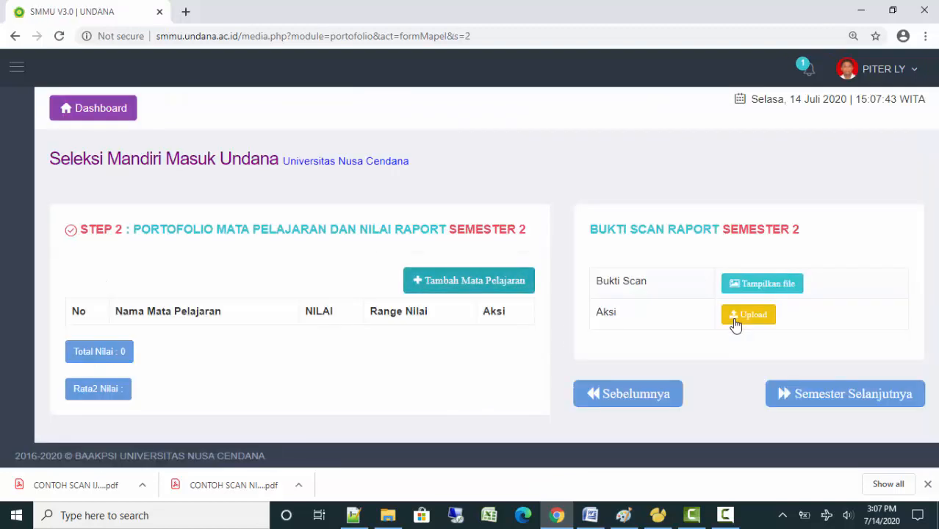
Add Agama dan Budi Pekerti (78.78) on the 0 - 100 range to Semester 2
key(Return)
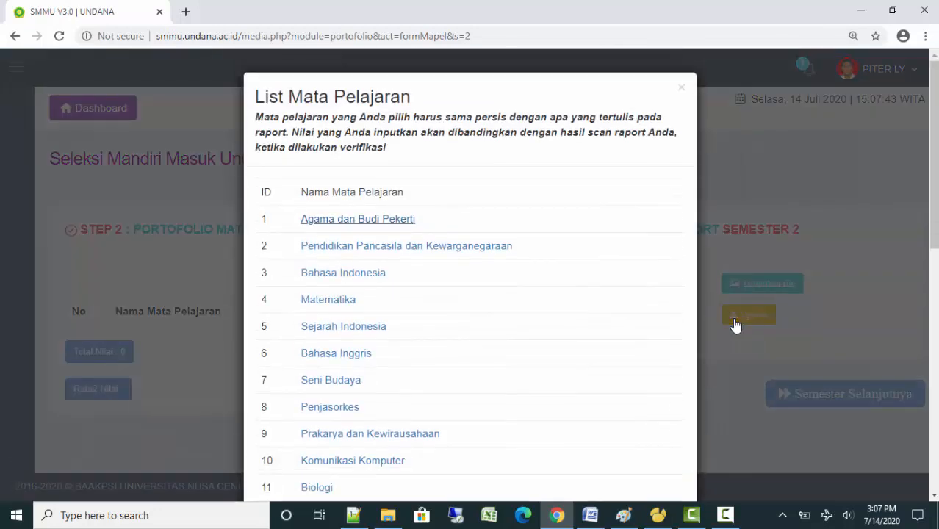
key(Return)
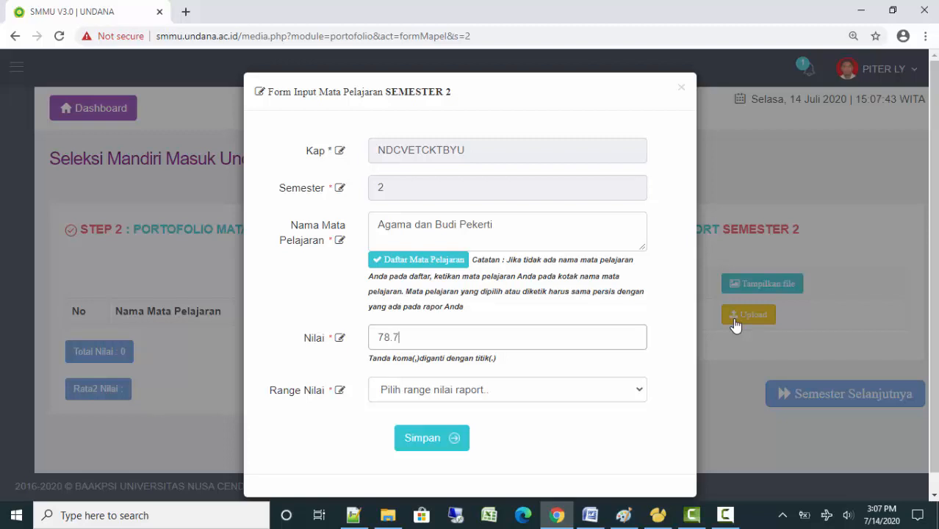
key(Tab)
key(space)
key(Down)
key(Return)
key(Tab)
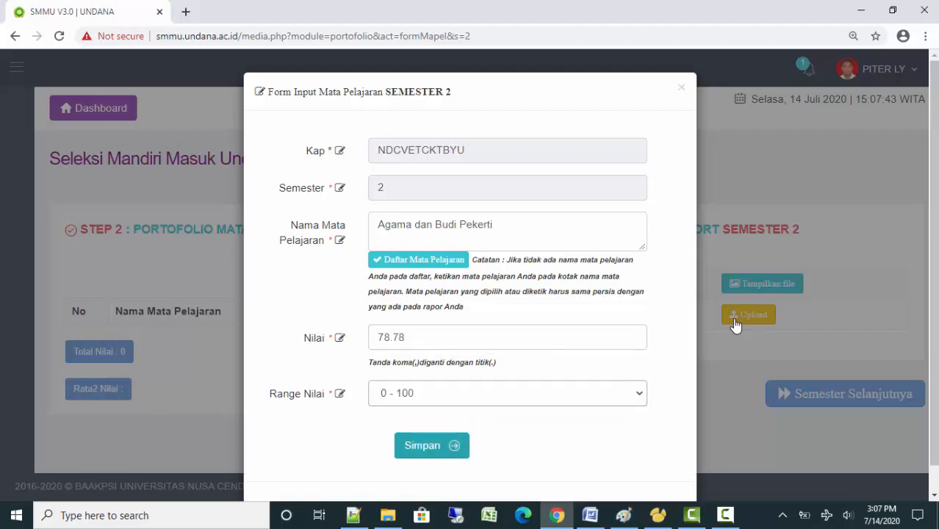
key(Return)
Add Pendidikan Pancasila dan Kewarganegaraan graded 88 on the 0 - 100 range
key(Tab)
key(Return)
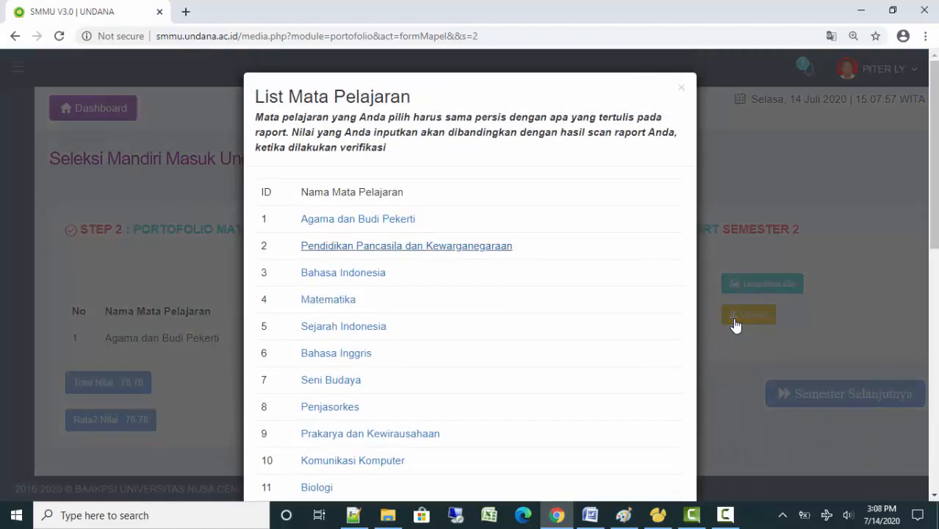
key(Return)
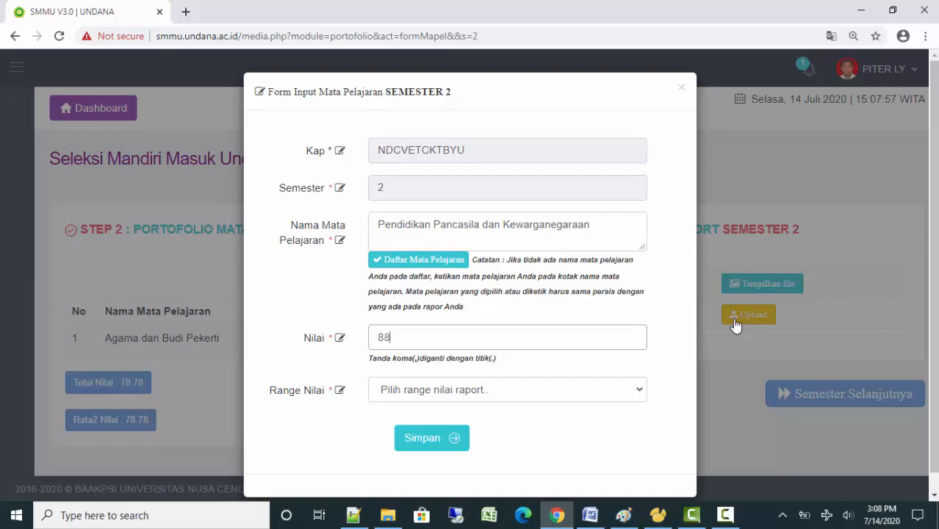
key(Tab)
key(alt+Down)
key(Down)
key(Return)
key(Tab)
key(Return)
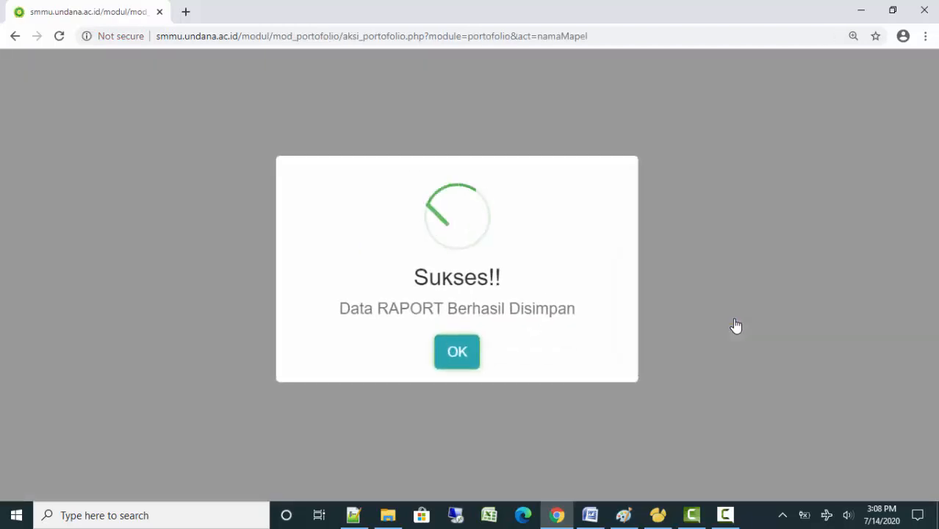
Add Bahasa Indonesia graded 77 on the 0 - 100 range
key(Return)
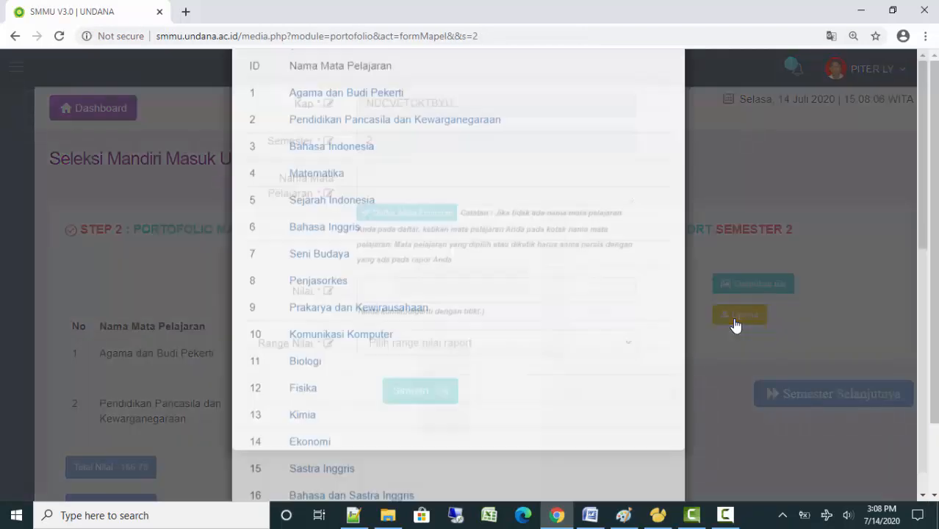
key(Return)
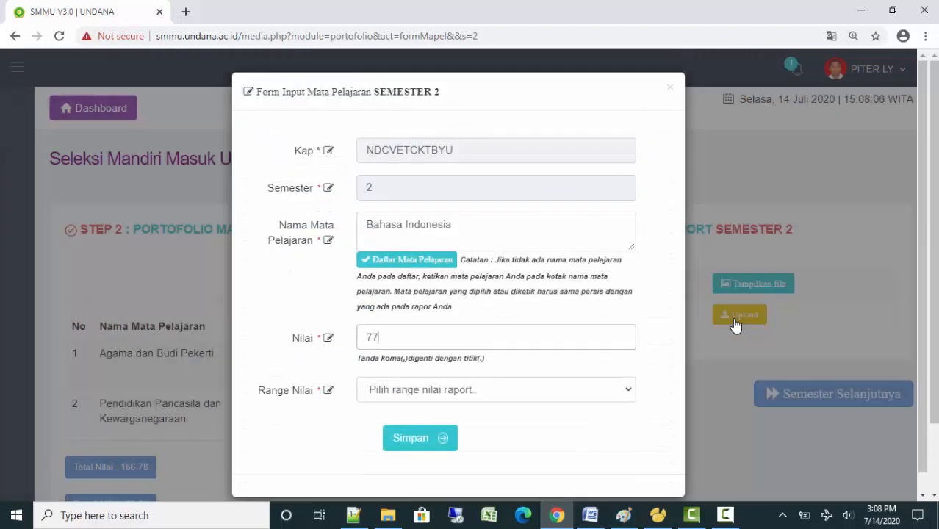
key(Tab)
key(alt+Down)
key(Down)
key(Return)
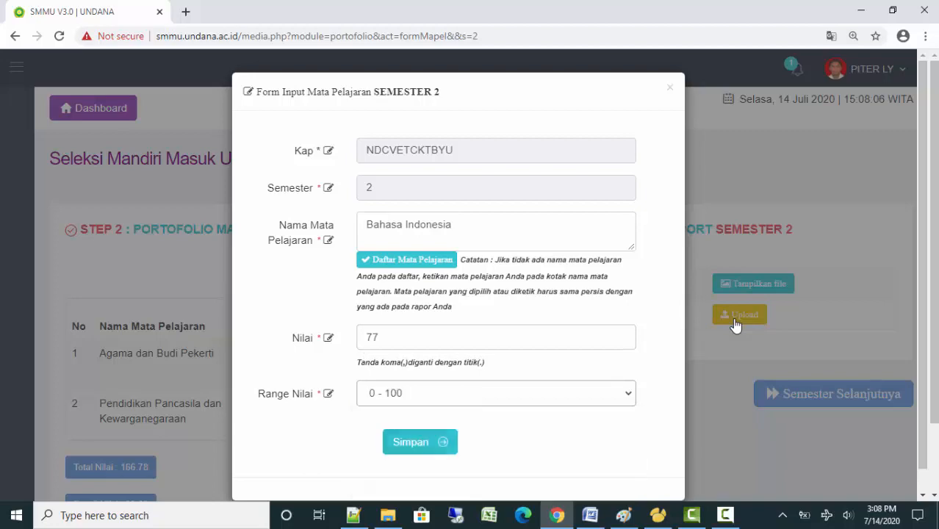
key(Tab)
key(Return)
key(Return)
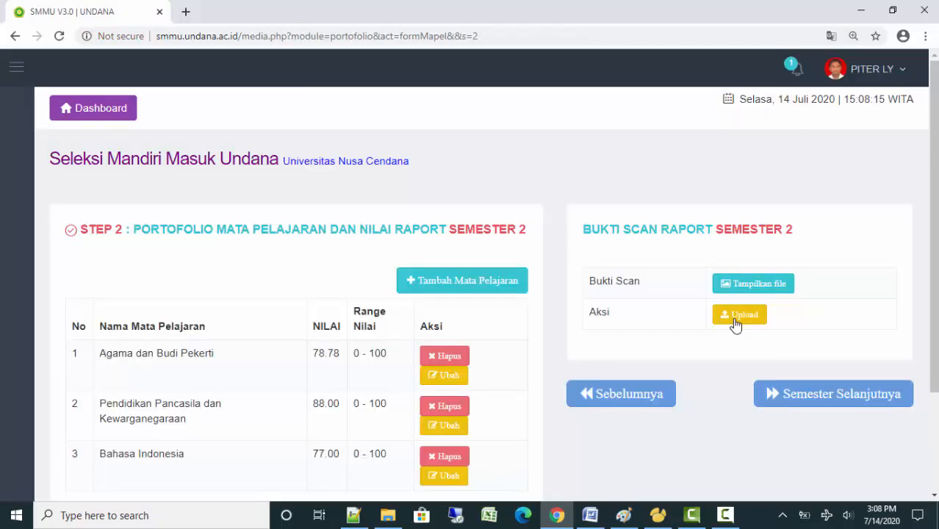
key(Return)
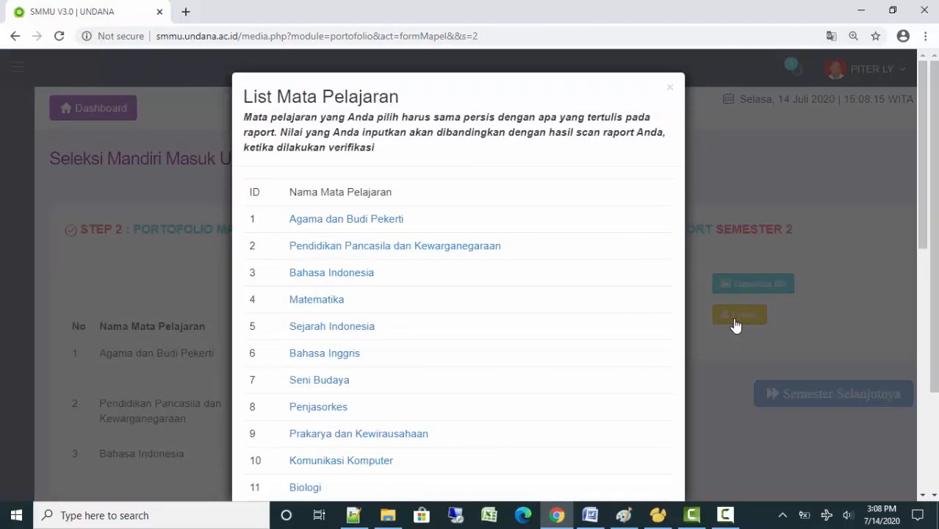
Add Matematika to the semester 2 grades with a score of 77 on the 0 - 100 range
key(Tab)
key(Tab)
key(Tab)
key(Tab)
key(Tab)
key(Return)
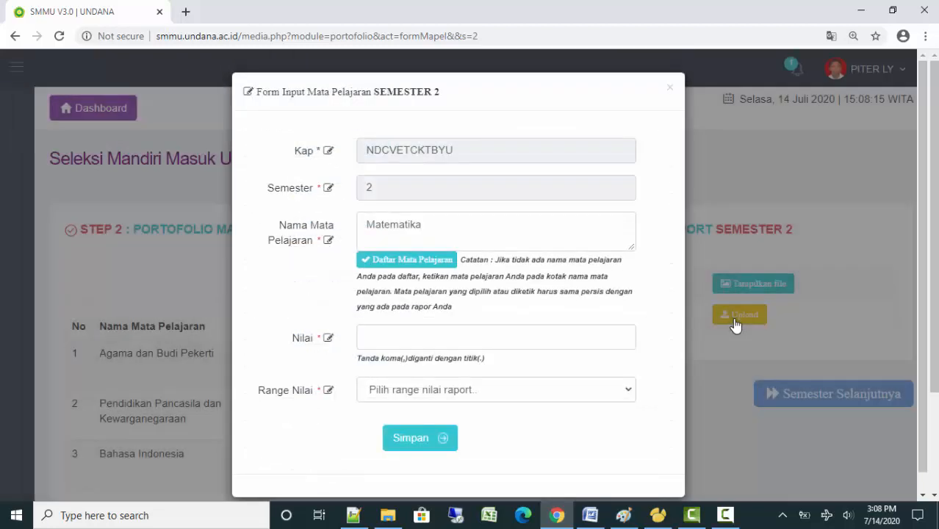
key(Tab)
key(alt+Down)
key(Down)
key(Return)
key(Tab)
key(Return)
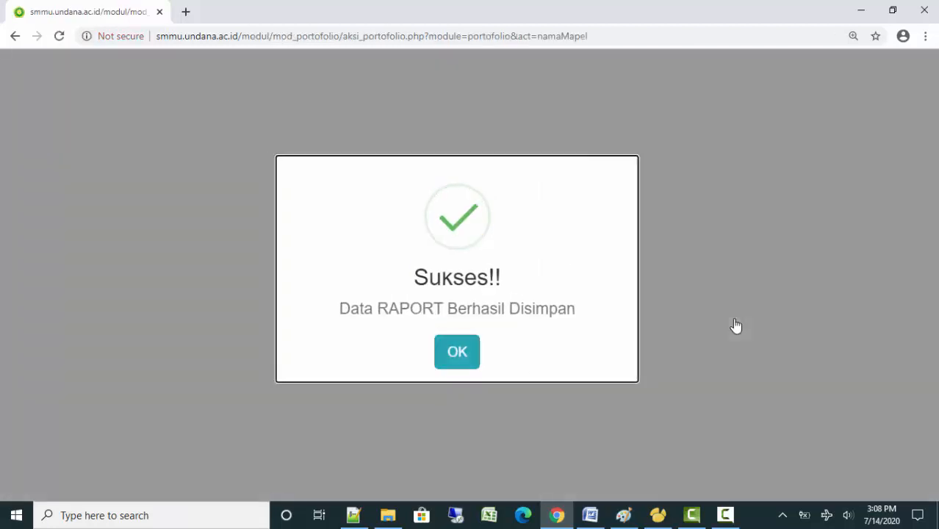
key(Return)
Add Sejarah Indonesia to semester 2 with a grade of 77 on the 0 - 100 range
scroll(736, 325, down, 1)
scroll(735, 326, down, 1)
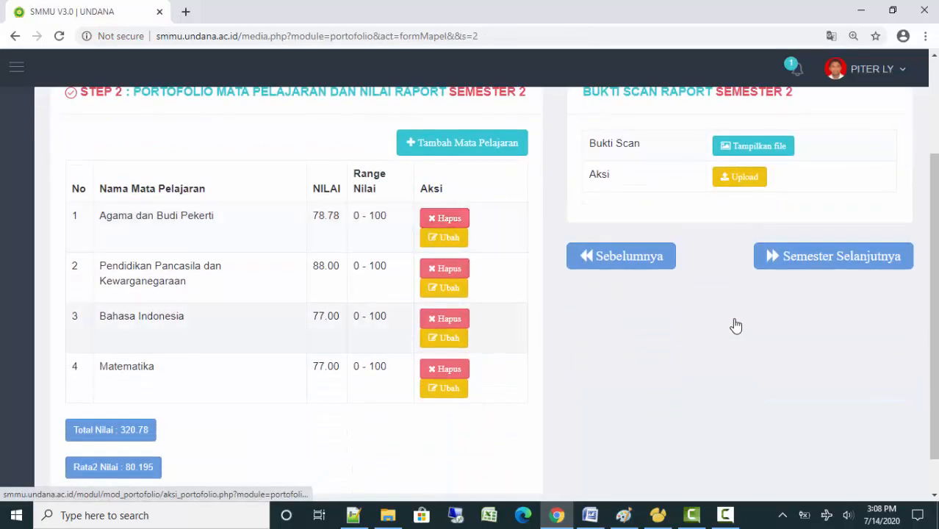
key(Tab)
key(Return)
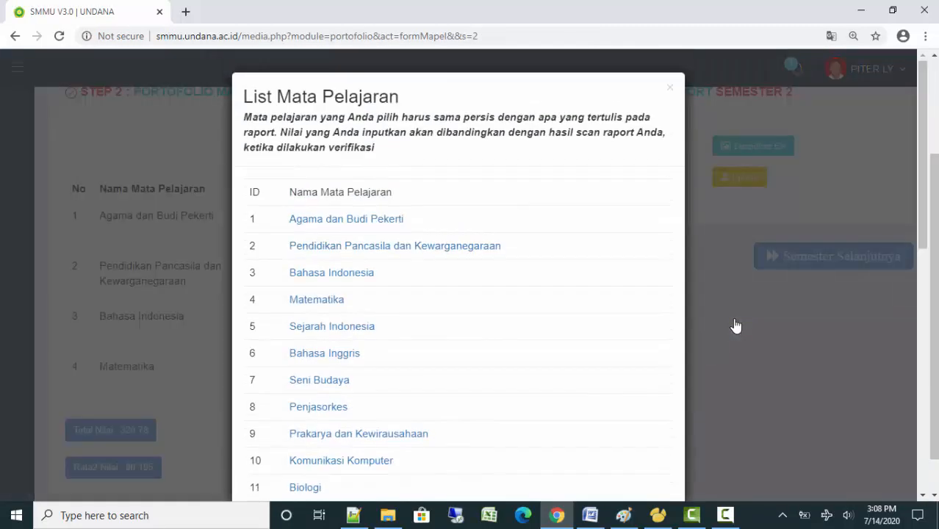
key(Return)
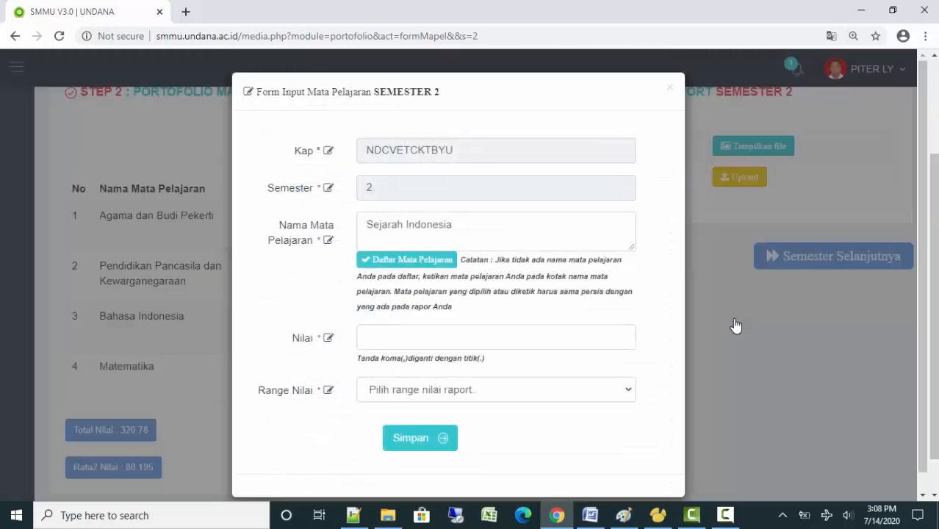
text(77)
key(Tab)
key(alt+Down)
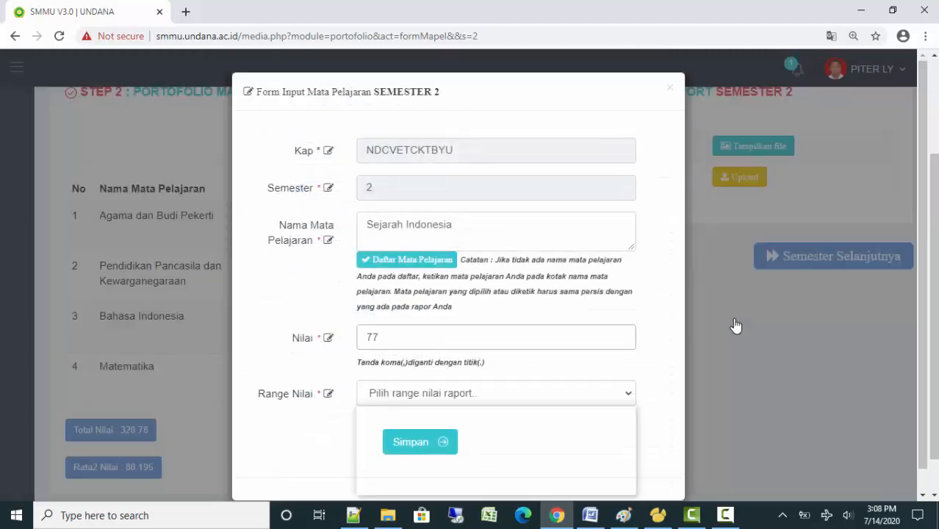
key(Down)
key(Return)
key(Tab)
key(Return)
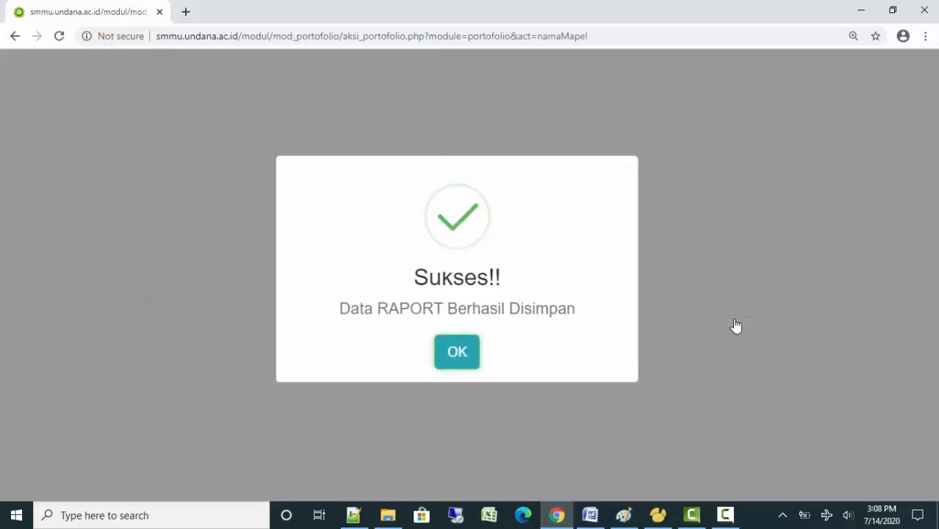
key(Return)
Add Bahasa Inggris to semester 2 with a grade of 77 on the 0 - 100 range
scroll(736, 325, down, 2)
key(Tab)
key(Return)
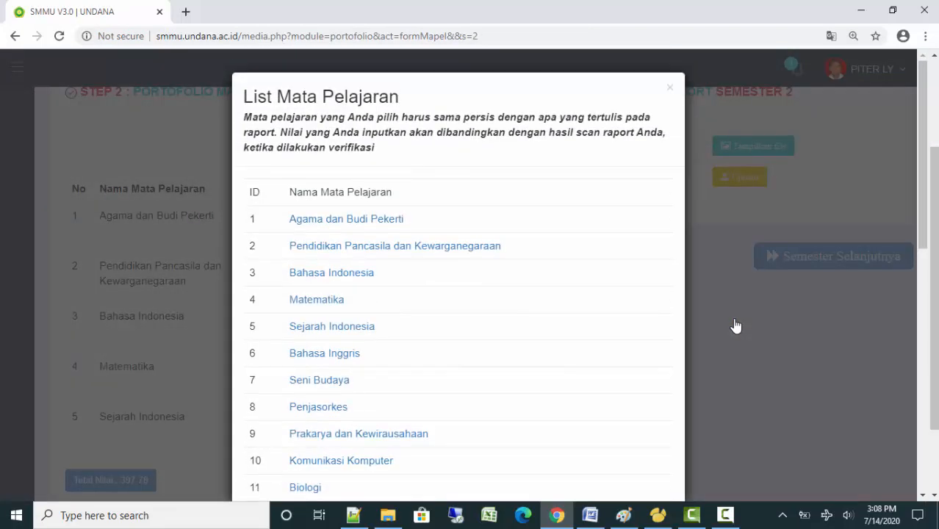
key(Return)
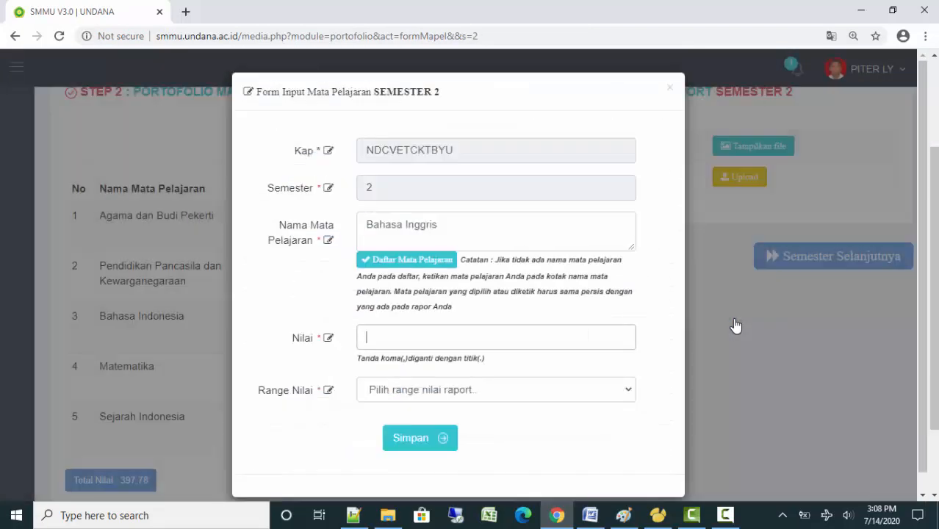
key(Tab)
key(alt+Down)
key(Down)
key(Return)
key(Tab)
key(Return)
key(Return)
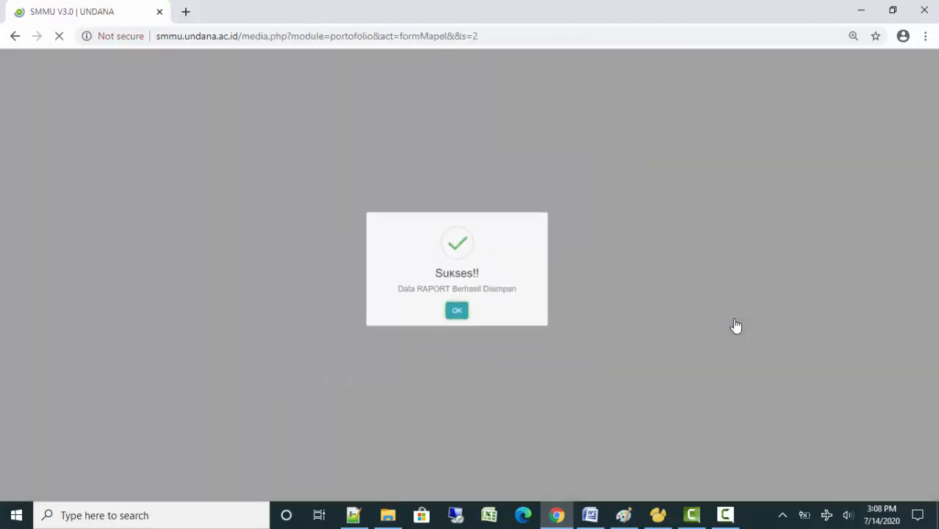
scroll(736, 325, down, 3)
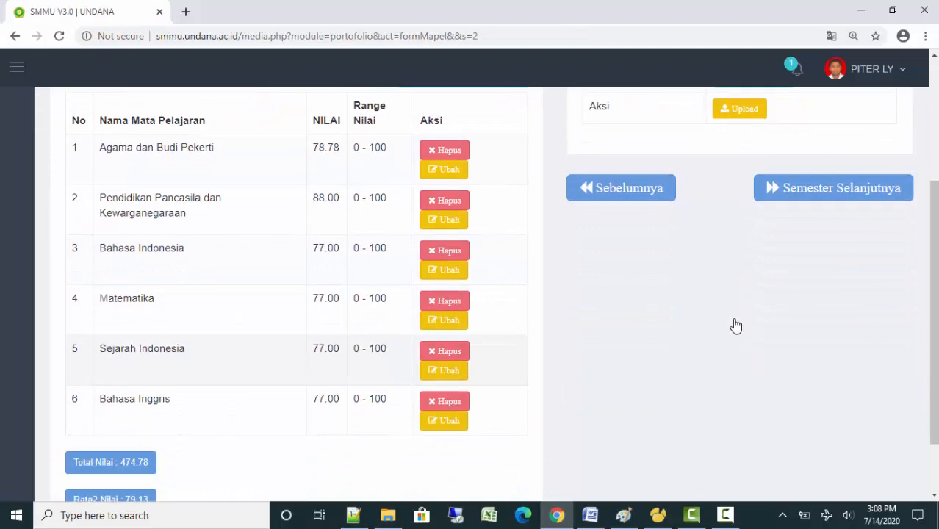
scroll(735, 325, up, 2)
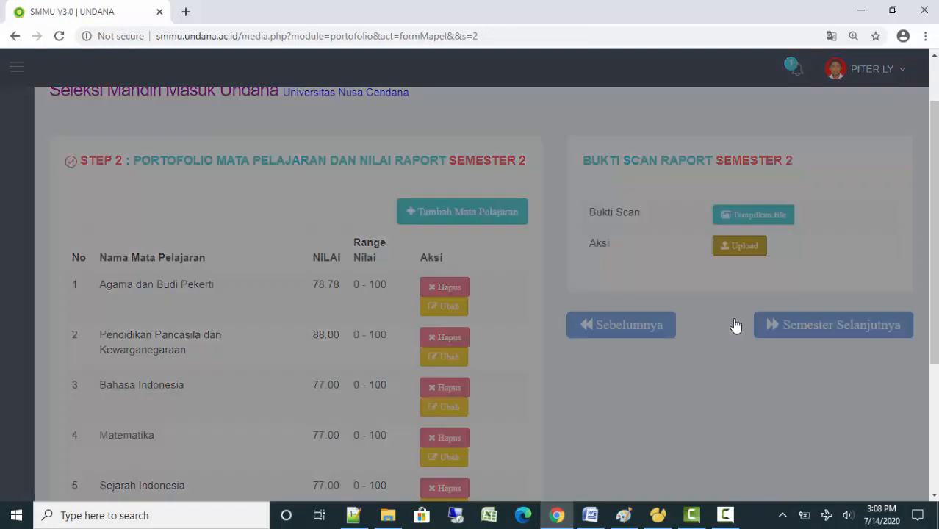
Upload CONTOH SCAN NILAI RAPORT.pdf as the semester 2 report scan, then continue to semester 3
key(space)
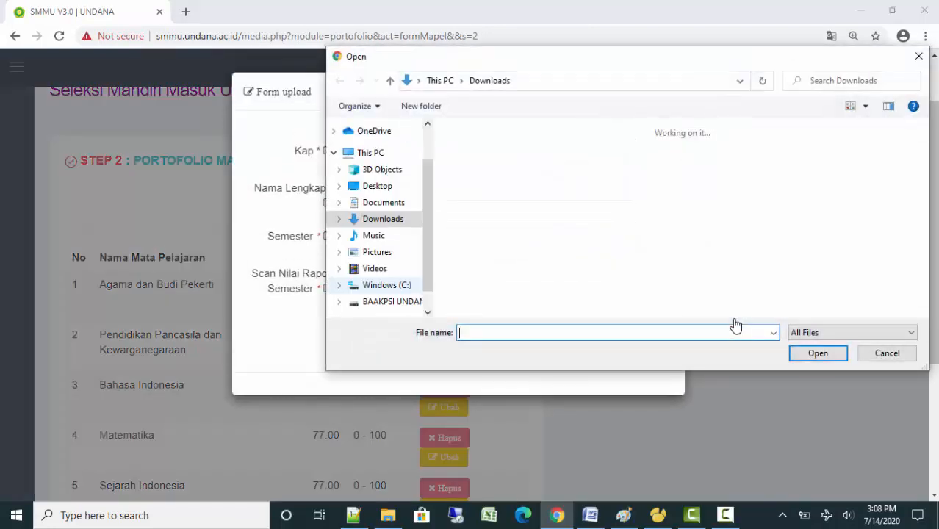
double_click(523, 178)
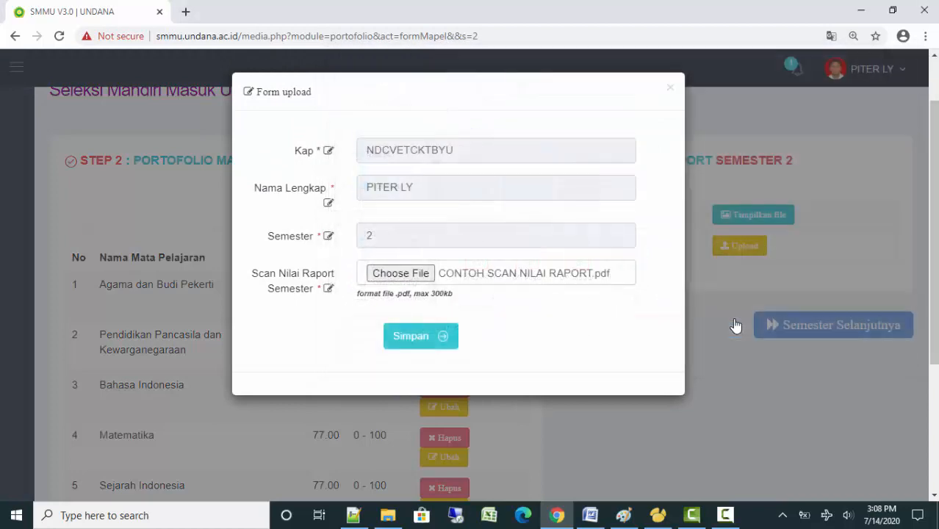
click(420, 335)
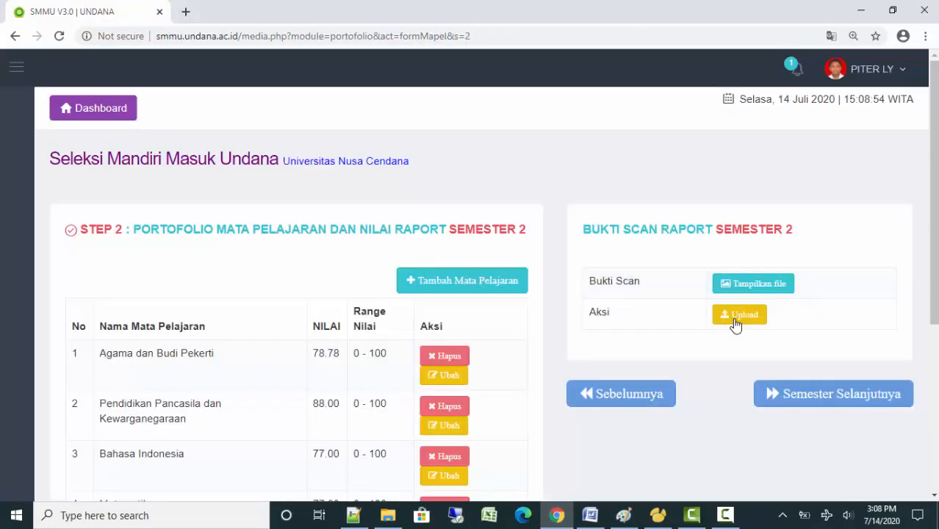
scroll(736, 325, down, 3)
click(833, 187)
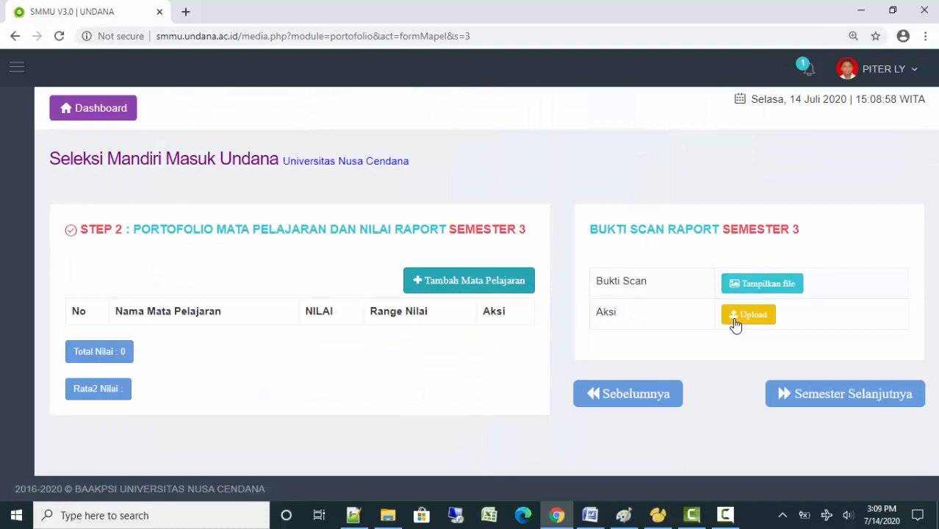
Add Agama dan Budi Pekerti to semester 3 with a grade of 77 on the 0 - 100 range
click(468, 280)
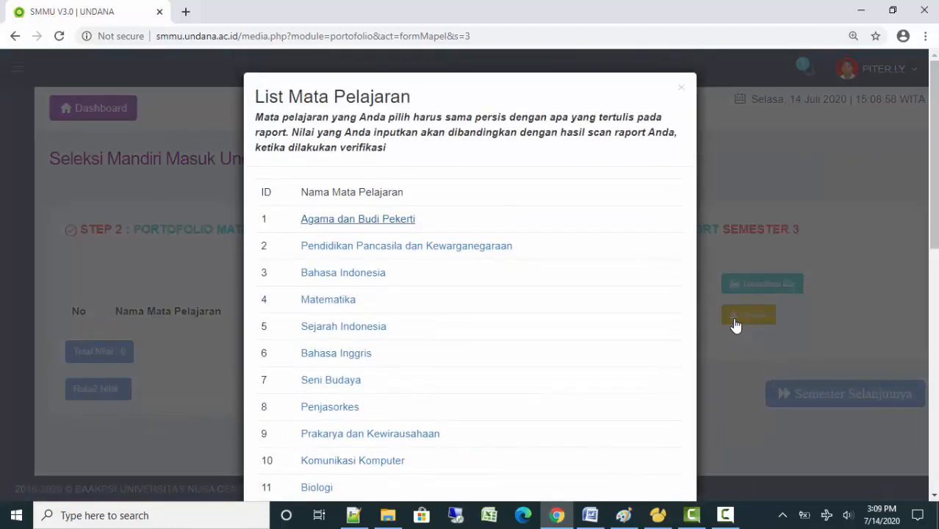
click(357, 219)
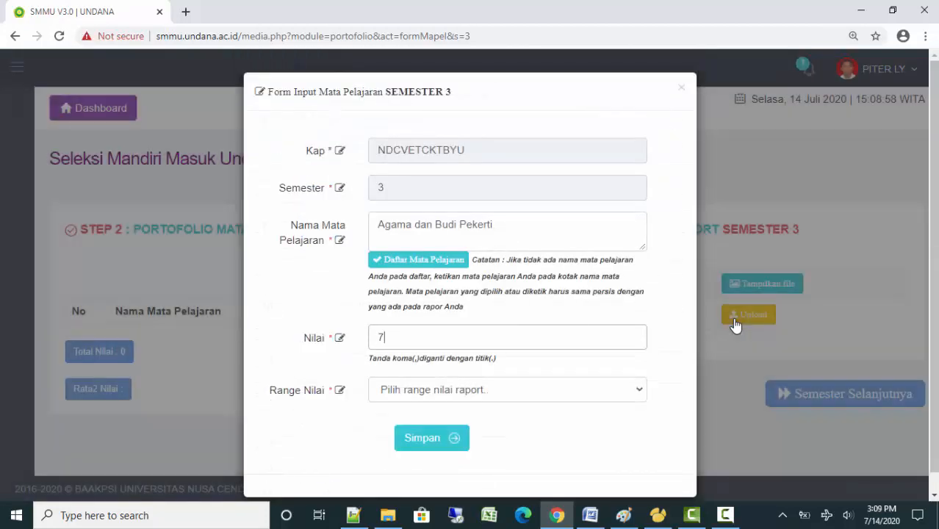
text(77)
click(507, 389)
click(411, 439)
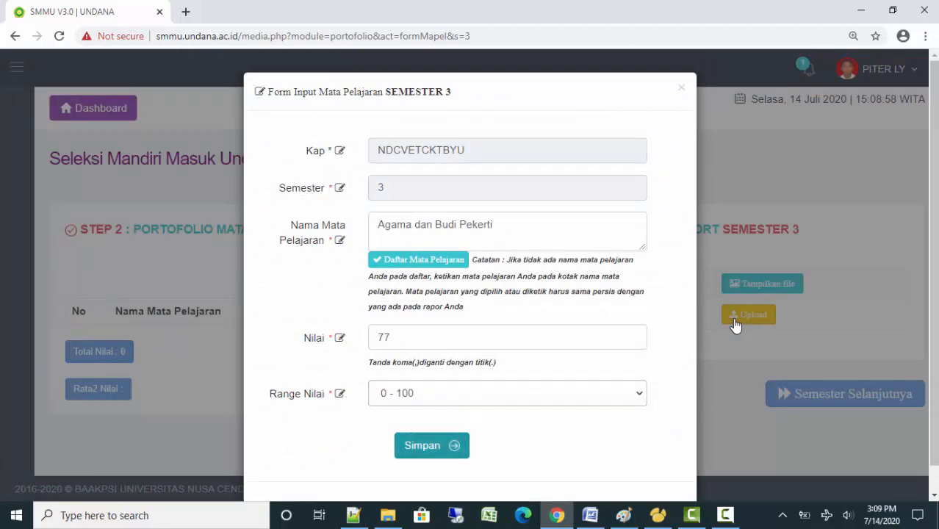
click(431, 438)
click(453, 351)
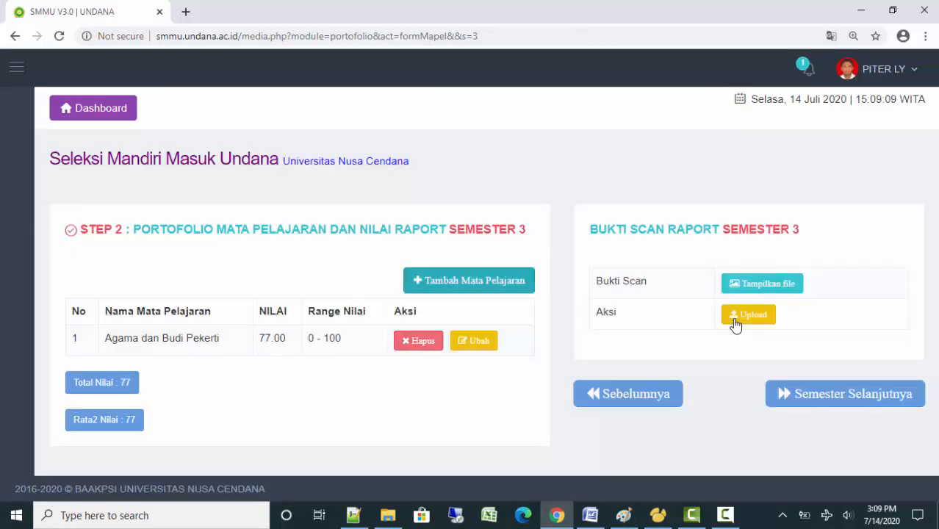
Add Pendidikan Pancasila dan Kewarganegaraan to semester 3 with a grade of 77 (0 - 100)
click(469, 280)
click(406, 279)
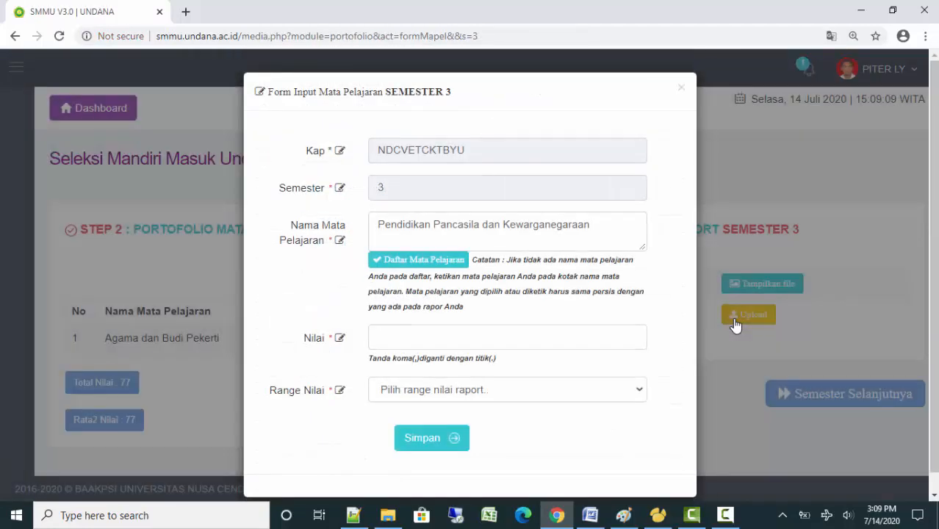
text(77)
click(506, 389)
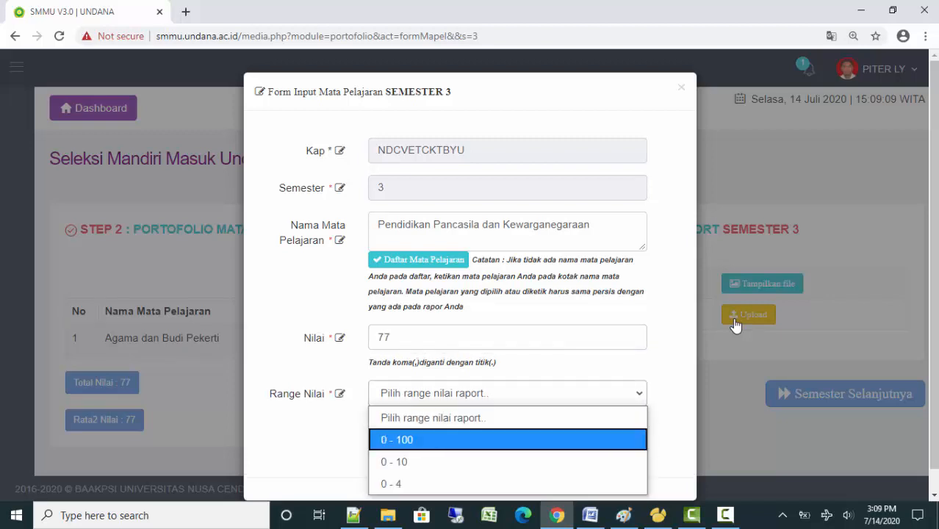
click(441, 436)
click(431, 438)
click(452, 352)
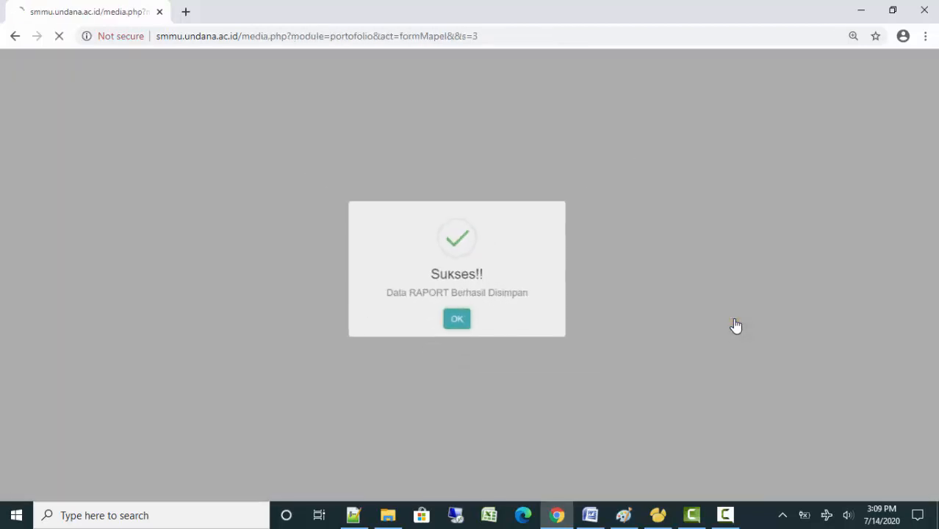
Add Bahasa Indonesia to semester 3 with a grade of 77 on the 0 - 100 range
click(462, 280)
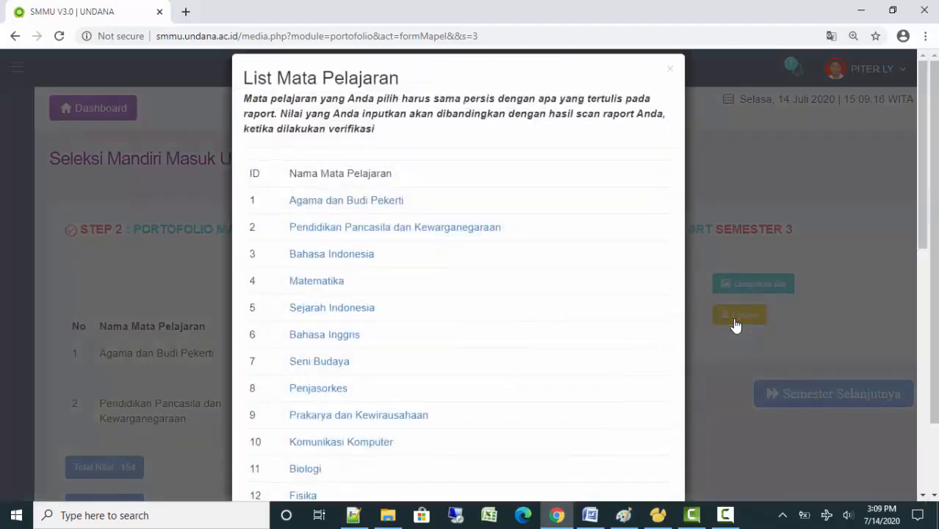
click(331, 272)
text(7)
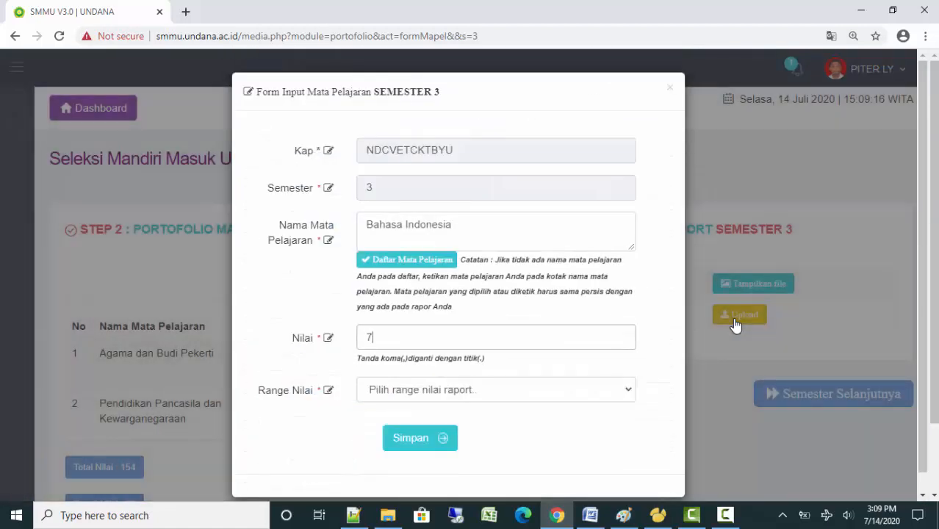
text(7)
click(496, 390)
click(411, 439)
click(420, 438)
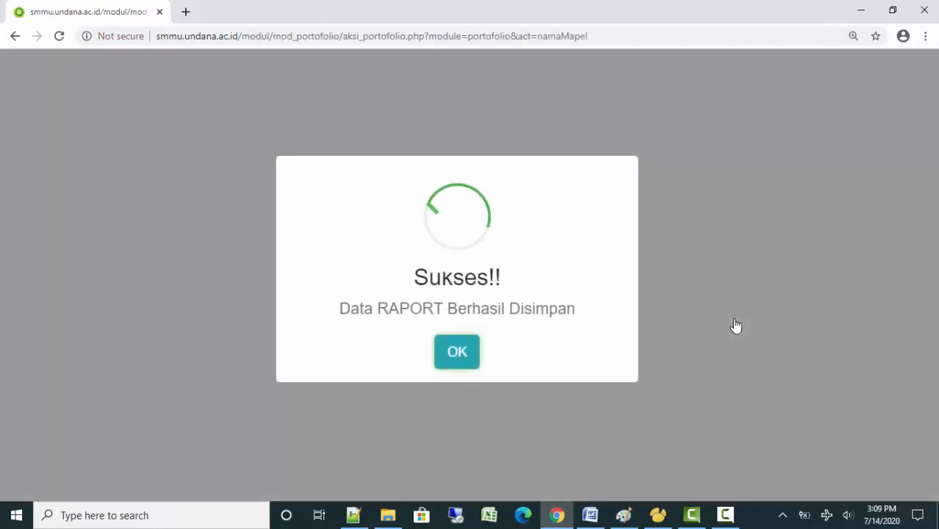
key(Return)
Add Sejarah Indonesia to semester 3 with a grade of 77 on the 0 - 100 range
scroll(737, 326, down, 2)
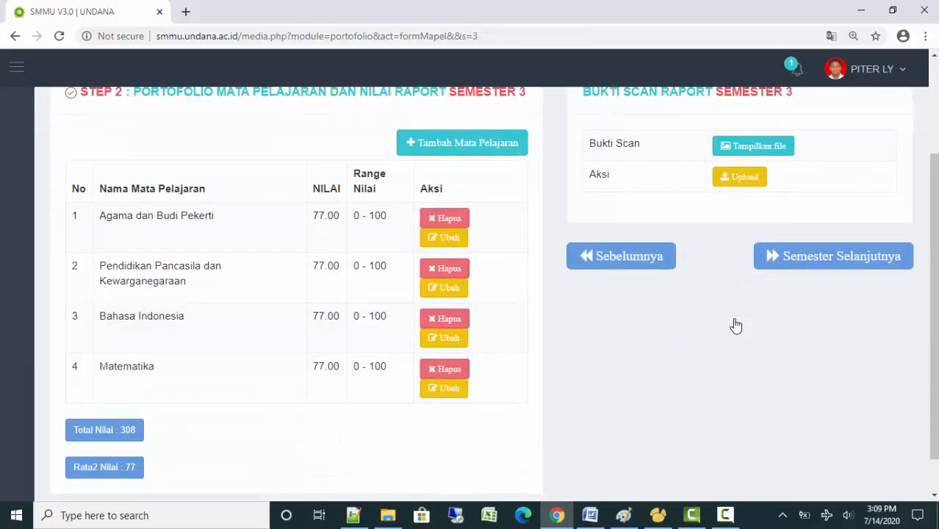
key(Return)
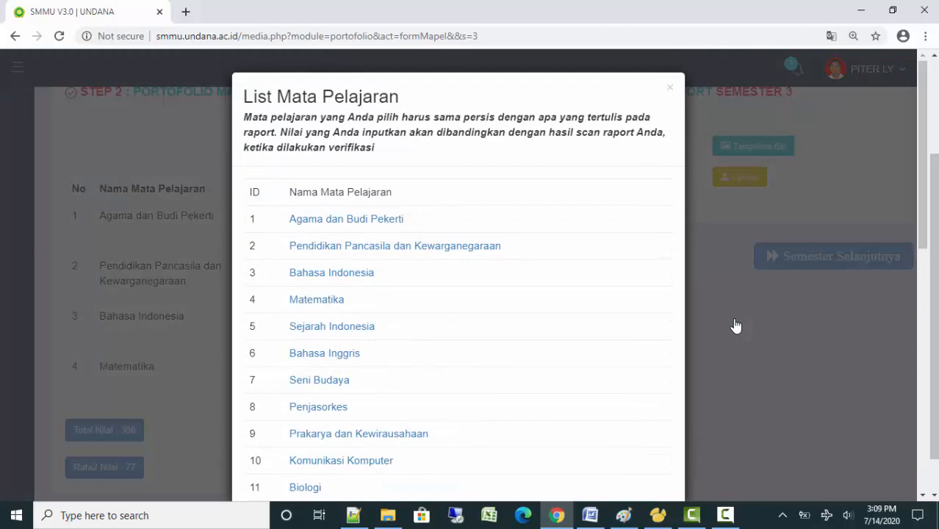
click(332, 326)
text(77)
key(Tab)
key(space)
key(Down)
key(Return)
key(Tab)
key(Return)
click(457, 352)
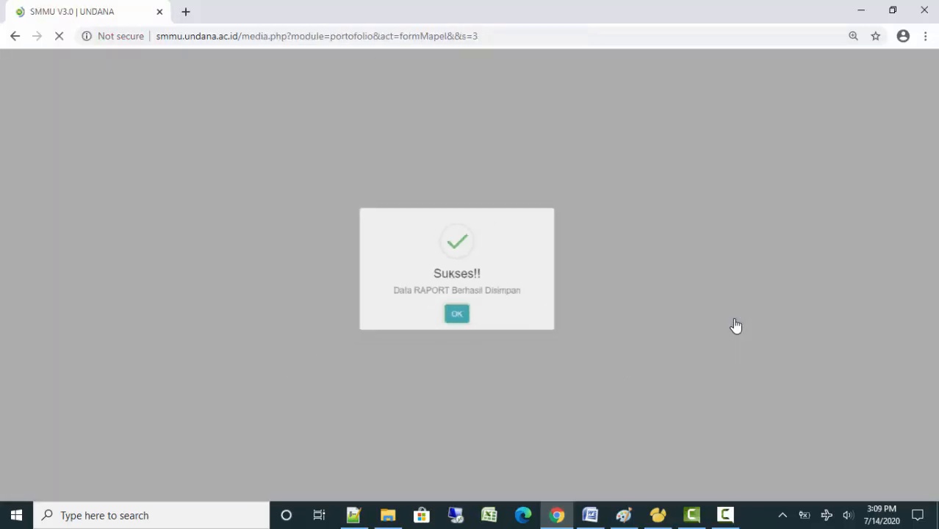
Add Bahasa Inggris to semester 3 with a grade of 77 on the 0 - 100 range
scroll(736, 326, down, 2)
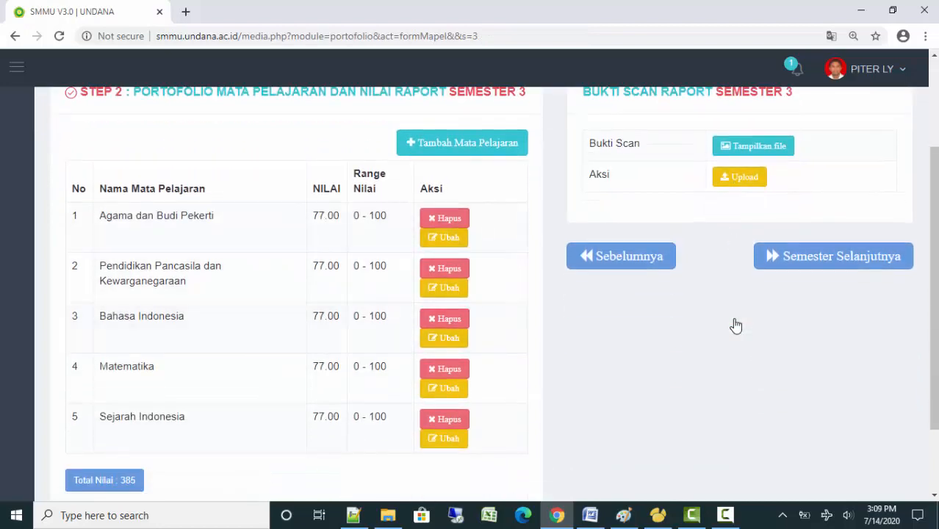
click(462, 142)
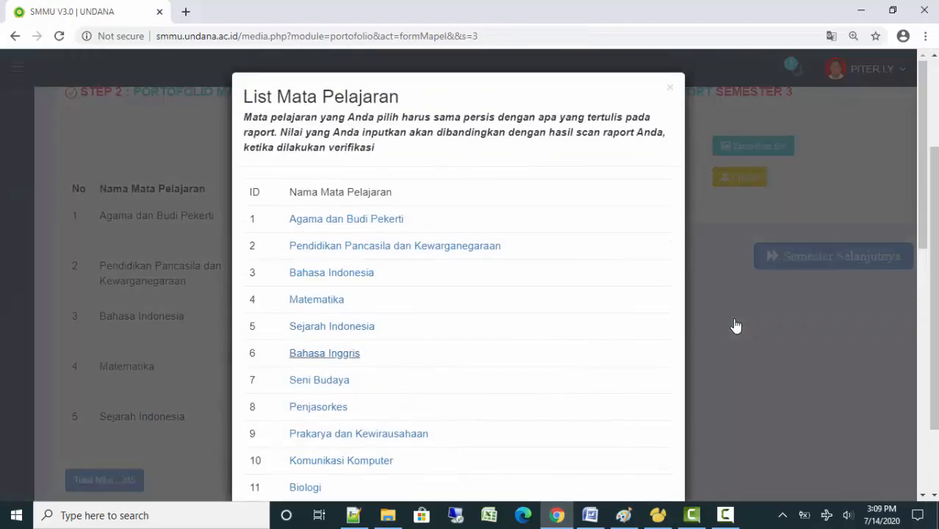
click(324, 353)
text(77)
click(496, 389)
click(411, 438)
click(420, 438)
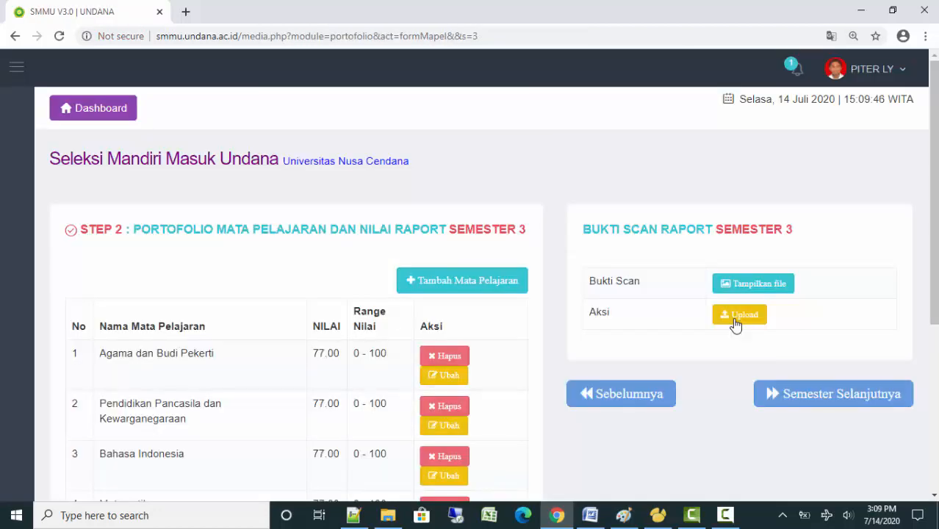
Upload CONTOH SCAN NILAI RAPORT.pdf as the semester 3 report scan and continue to semester 4
click(735, 316)
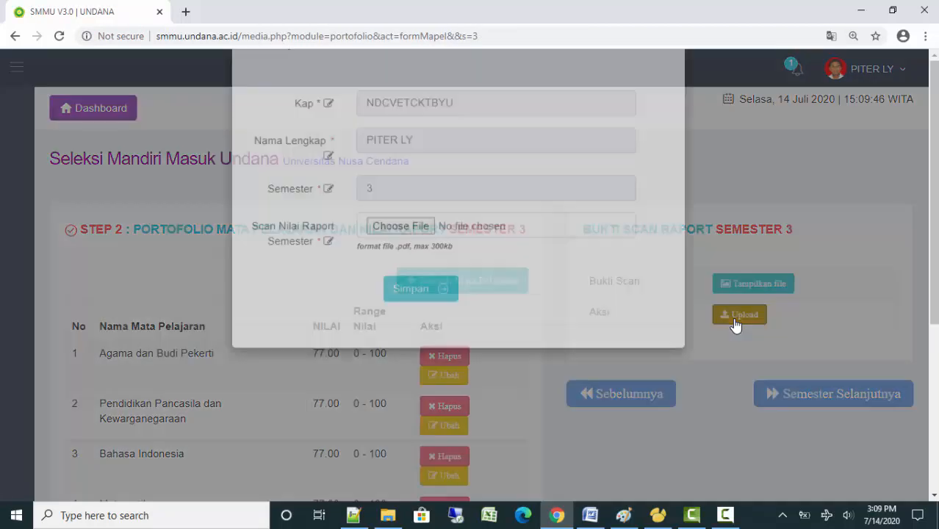
click(401, 278)
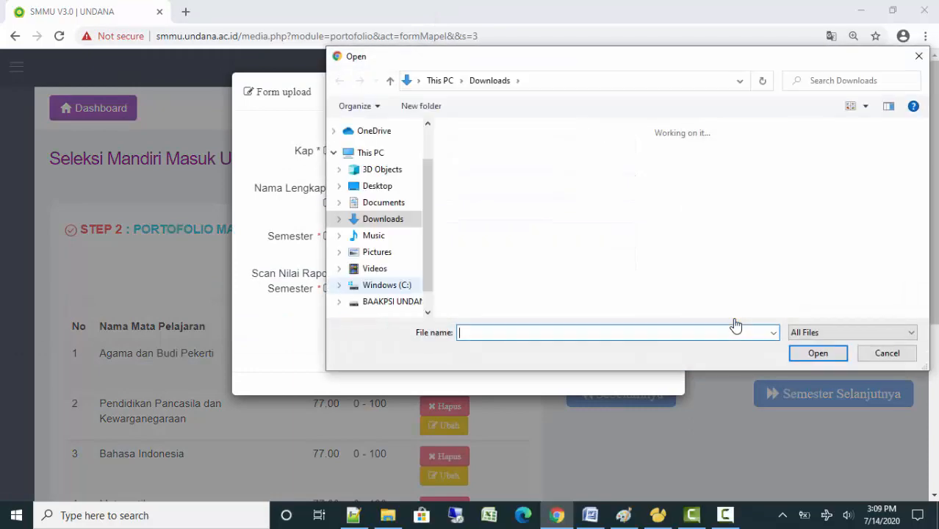
double_click(524, 178)
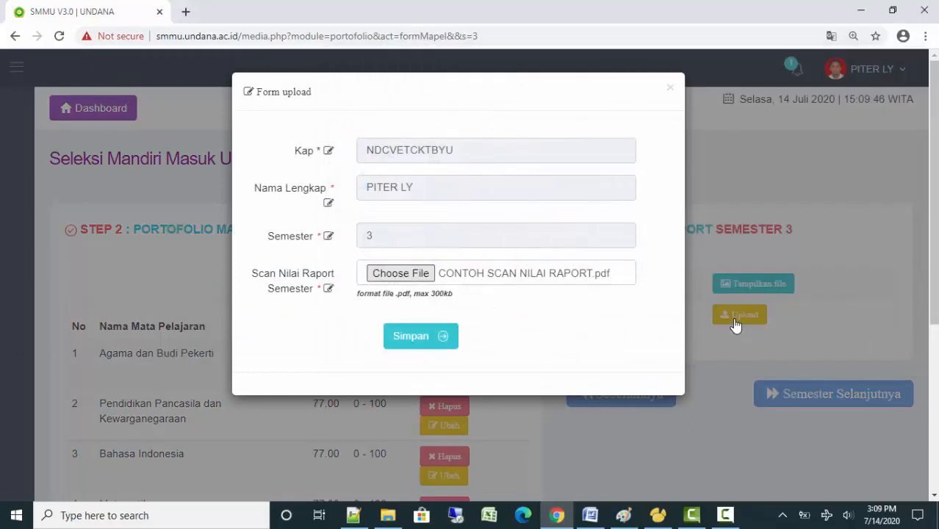
click(420, 336)
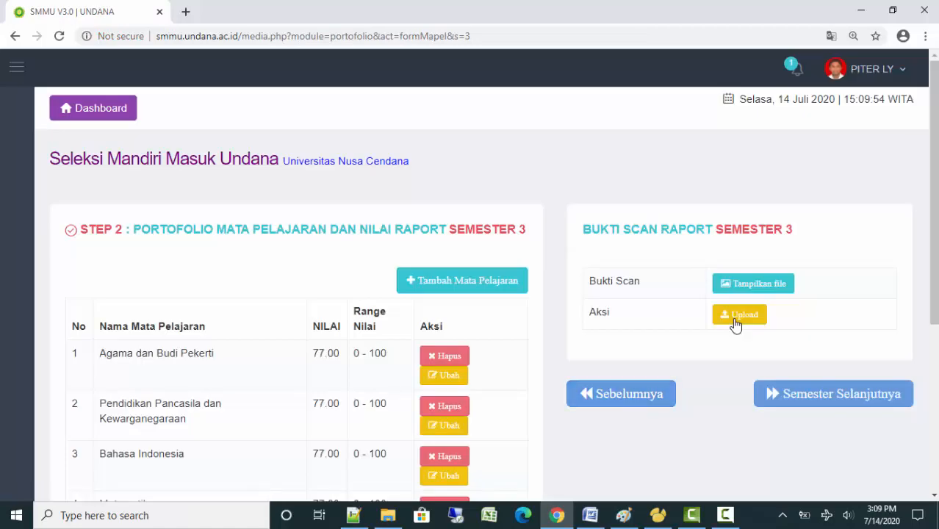
scroll(736, 327, down, 1)
click(736, 326)
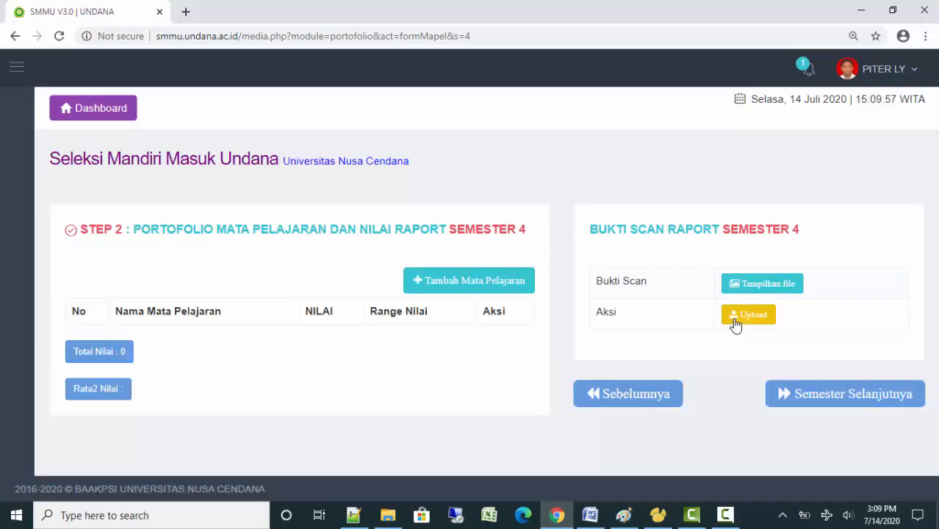
Add Agama dan Budi Pekerti to semester 4 with a grade of 77 on the 0 - 100 range
click(469, 280)
click(418, 259)
click(359, 219)
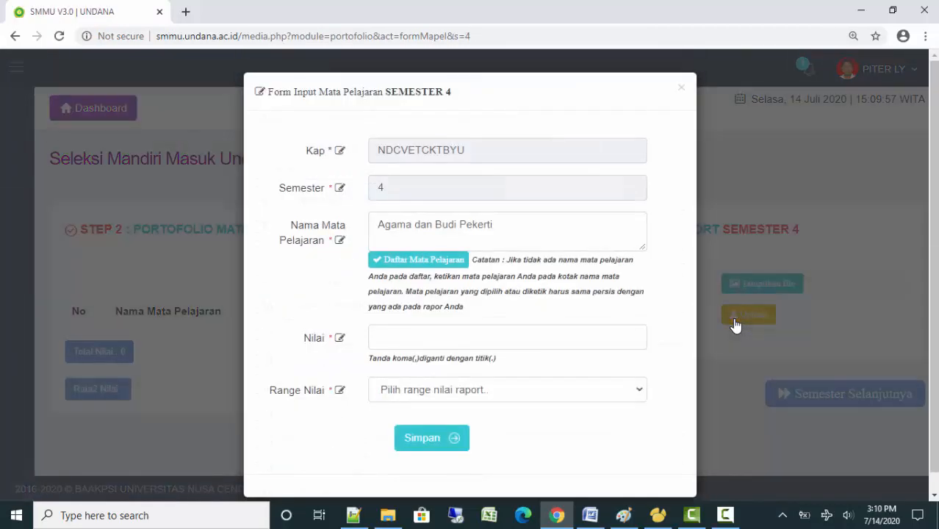
click(506, 390)
click(389, 440)
click(431, 438)
click(457, 352)
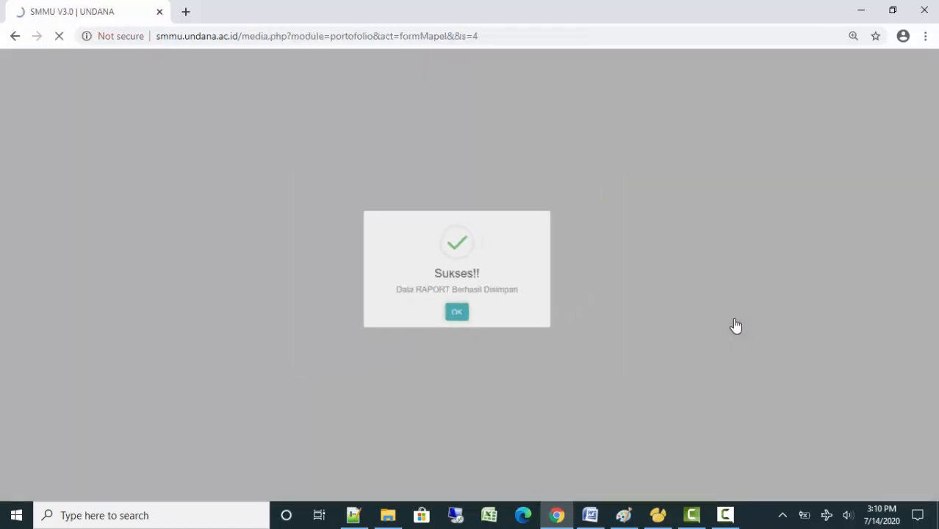
Add Pendidikan Pancasila dan Kewarganegaraan to semester 4 with a grade of 77 (0 - 100)
click(469, 280)
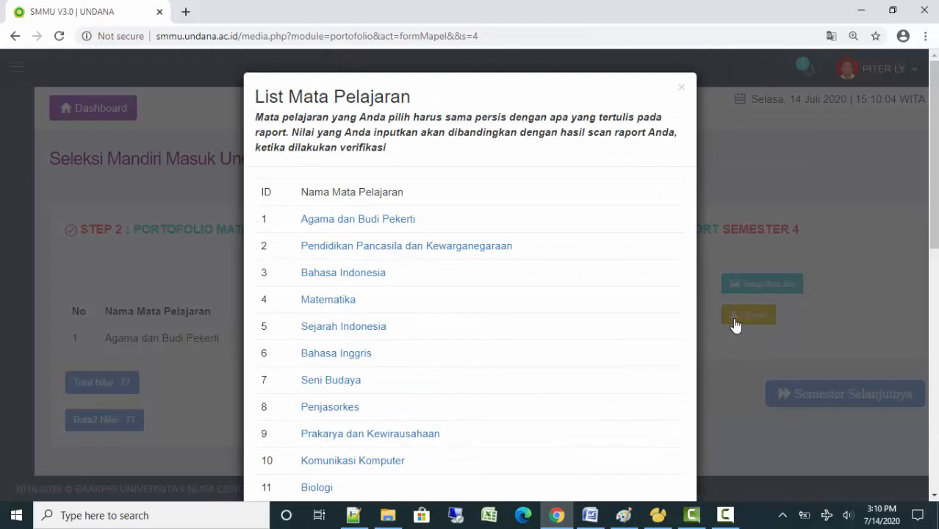
click(406, 246)
click(507, 389)
click(396, 439)
click(432, 437)
click(457, 351)
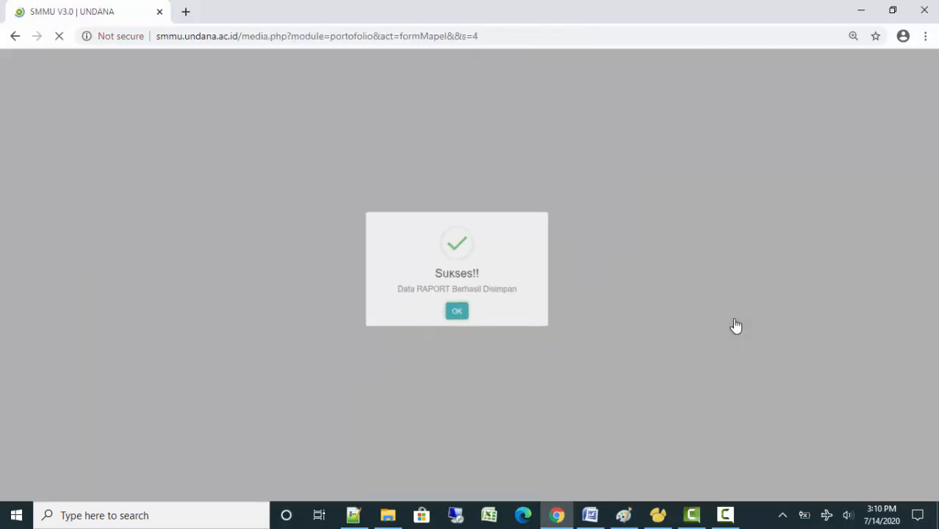
Add Bahasa Indonesia to semester 4 with a grade of 77 on the 0 - 100 range
click(462, 280)
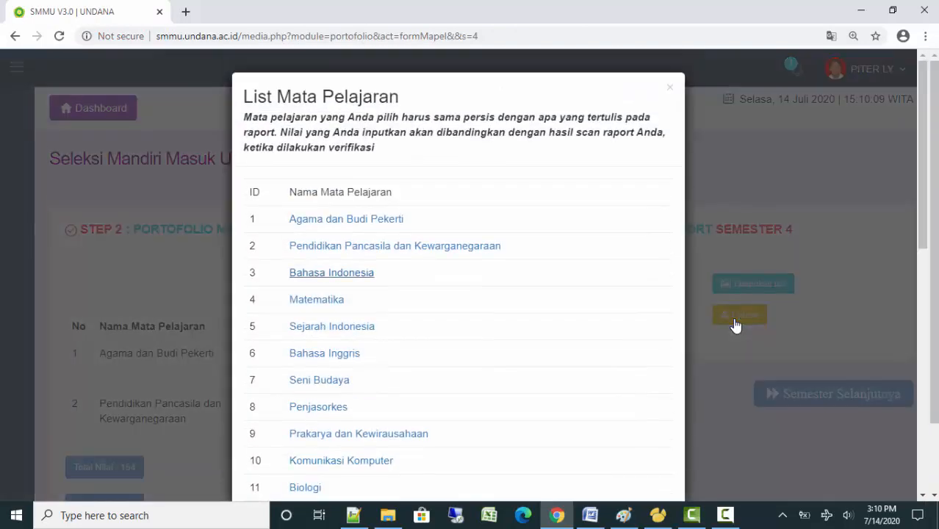
click(331, 272)
key(Tab)
key(space)
key(Down)
key(Return)
key(Tab)
key(Return)
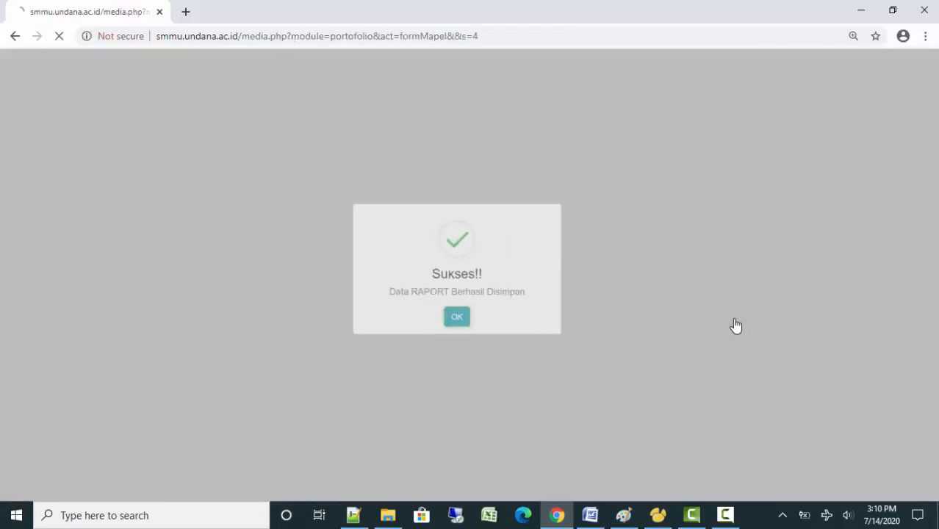
Add Matematika to semester 4 with a grade of 77 on the 0 - 100 range
scroll(736, 325, down, 1)
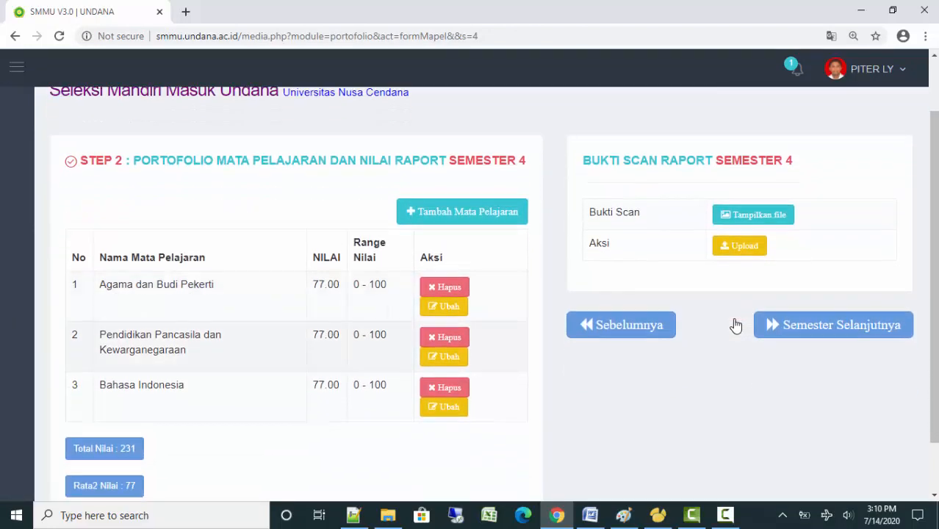
key(Tab)
key(Return)
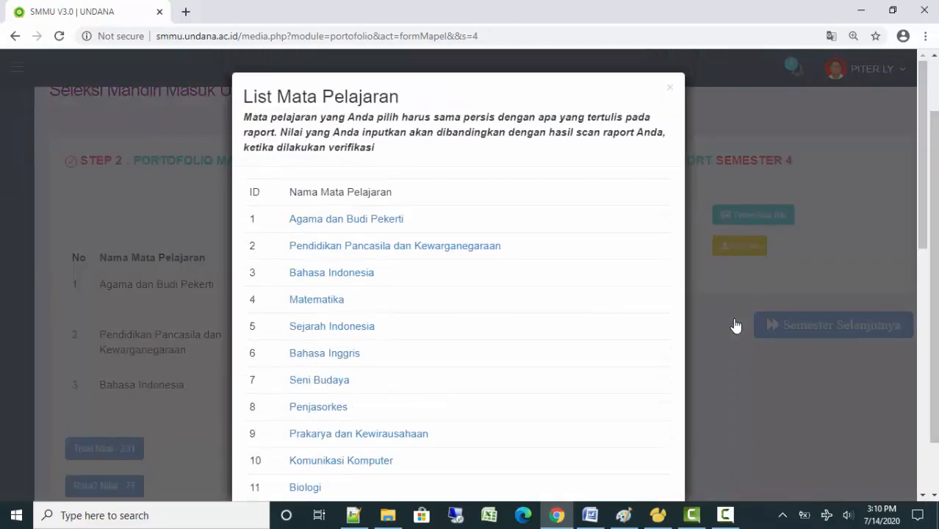
key(Return)
key(Tab)
key(Tab)
key(space)
key(Down)
key(Return)
key(Tab)
key(Return)
key(Return)
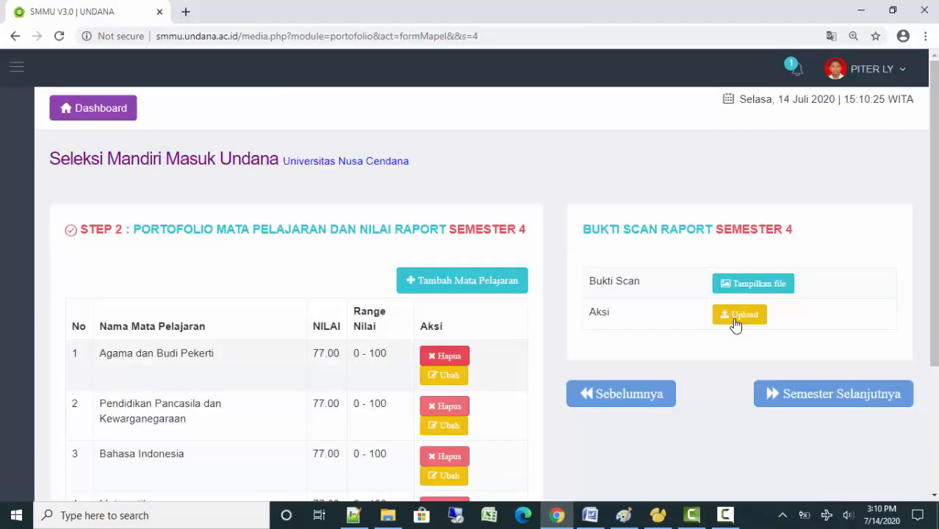
Add Sejarah Indonesia to semester 4 with a grade of 77 on the 0 - 100 range
scroll(736, 326, down, 1)
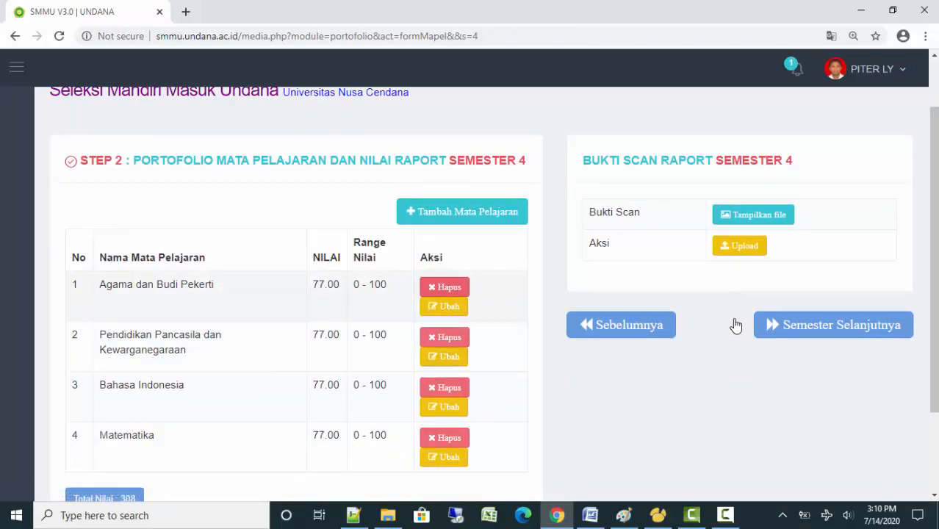
click(462, 212)
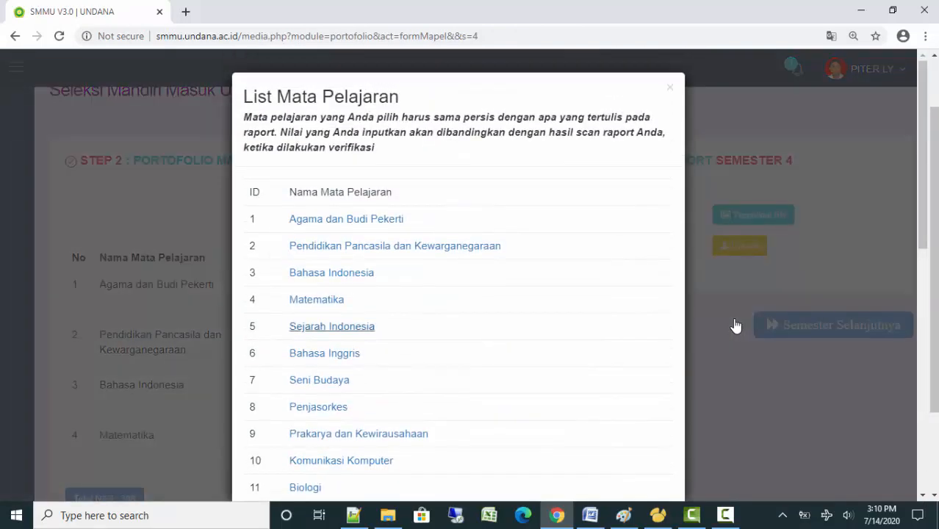
click(332, 326)
click(440, 337)
click(496, 389)
click(389, 440)
click(420, 438)
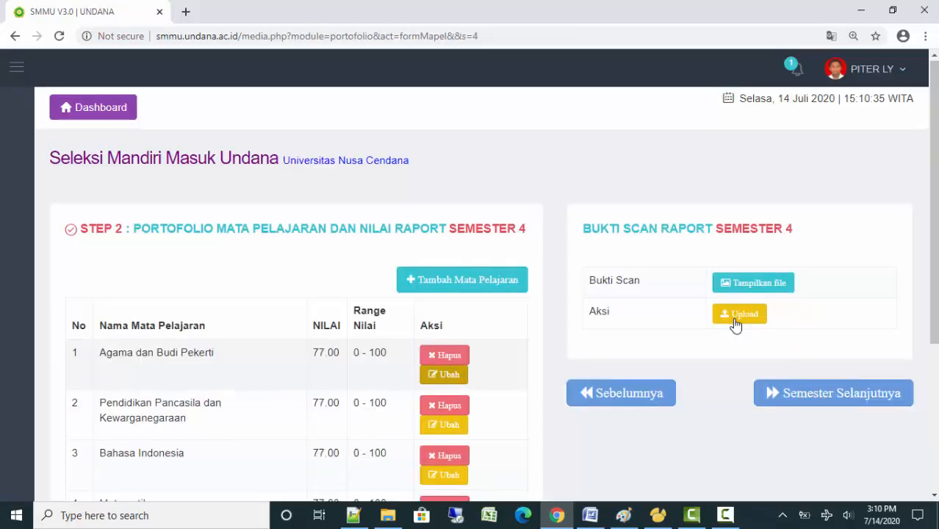
Add Penjasorkes to semester 4 with a grade of 77 on the 0 - 100 range
scroll(735, 326, down, 1)
click(461, 143)
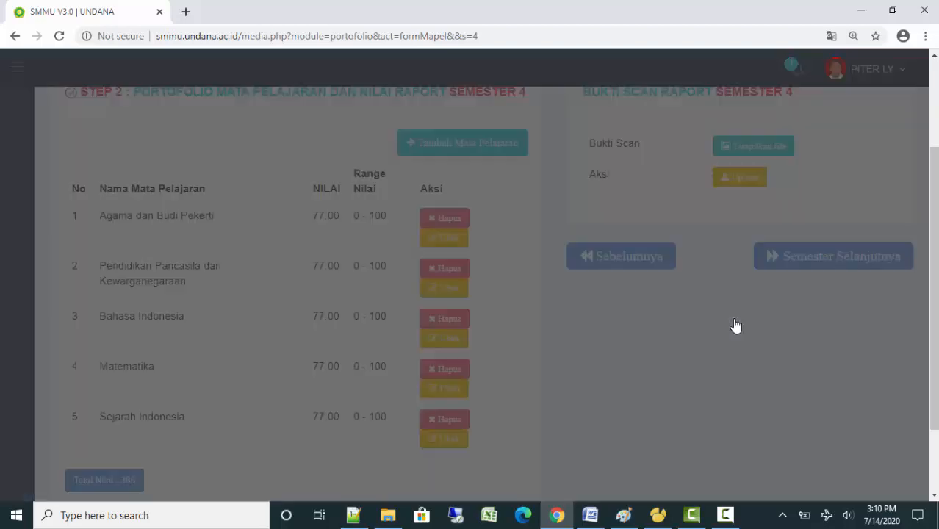
click(318, 407)
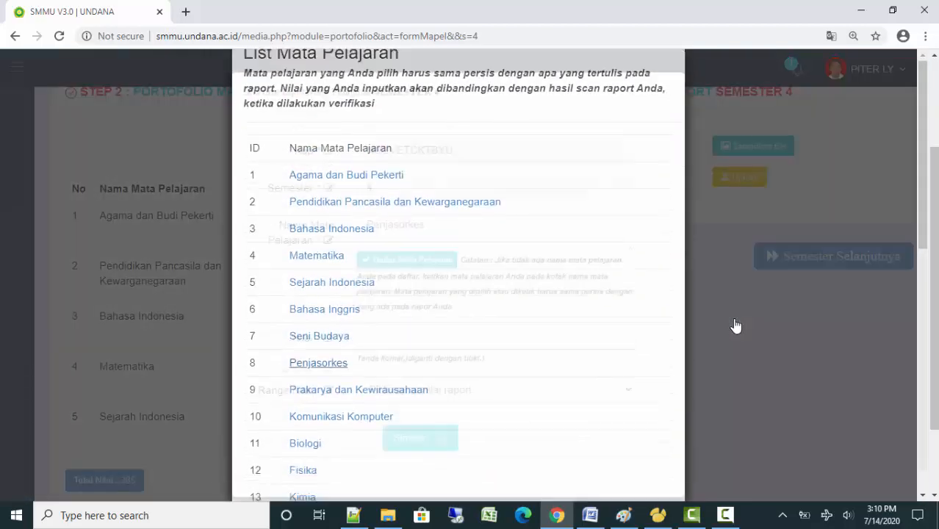
click(495, 337)
text(77)
click(495, 393)
key(Down)
key(Return)
key(Tab)
key(Return)
key(Return)
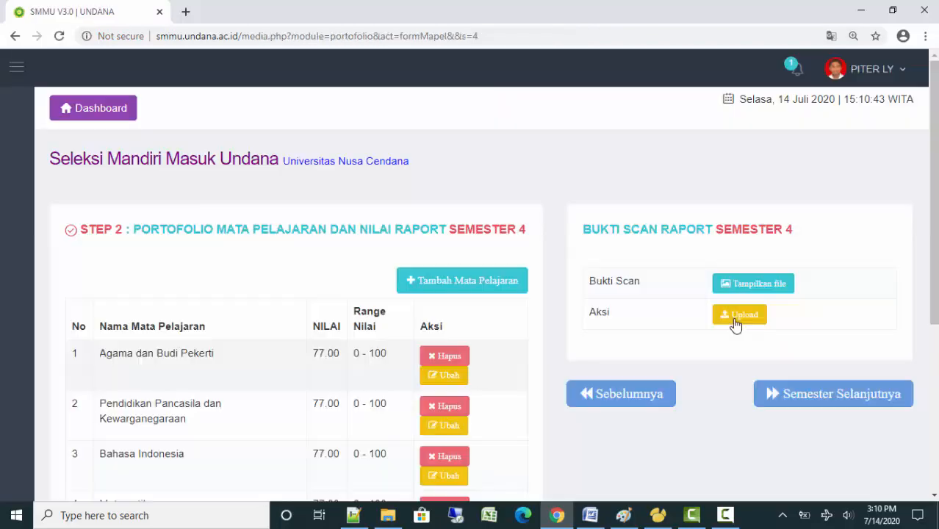
scroll(736, 325, down, 1)
scroll(735, 325, down, 1)
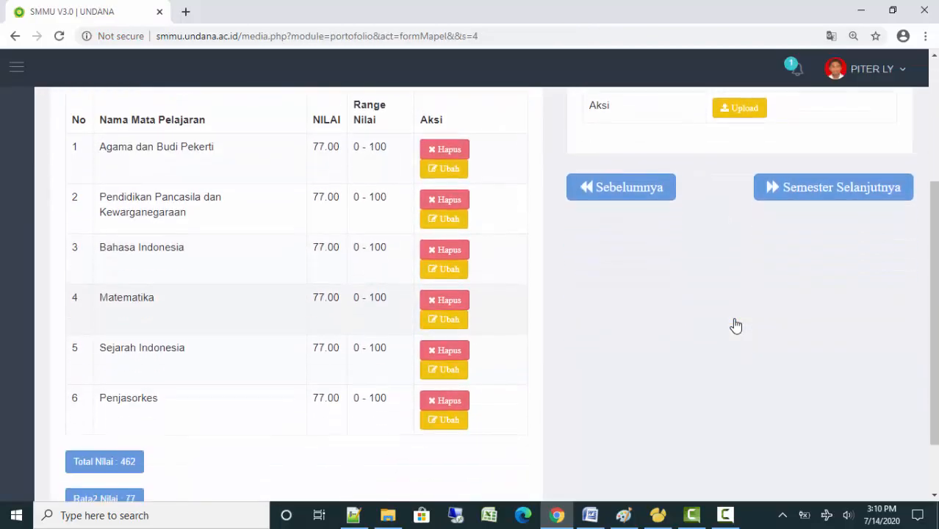
scroll(736, 325, up, 1)
Upload CONTOH SCAN NILAI RAPORT.pdf as the Semester 4 report scan, then continue to Semester 5
key(Return)
key(Tab)
key(space)
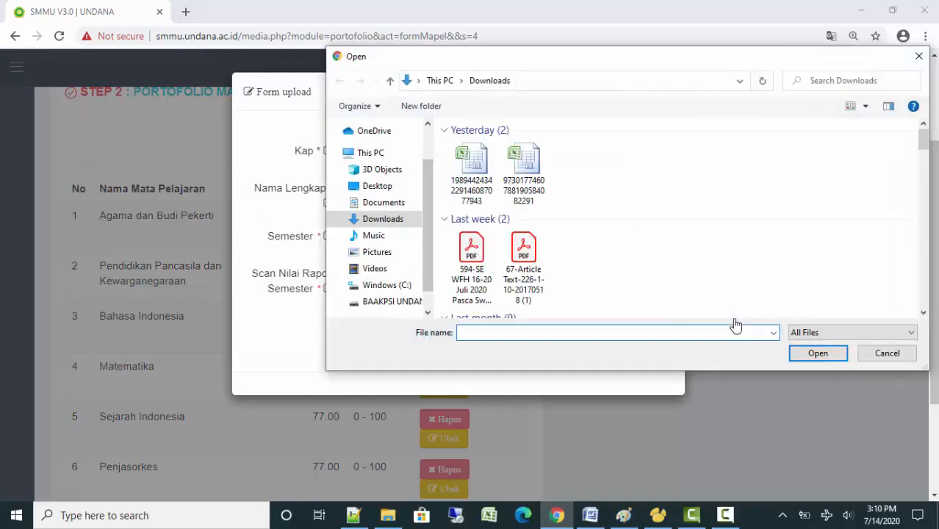
double_click(523, 188)
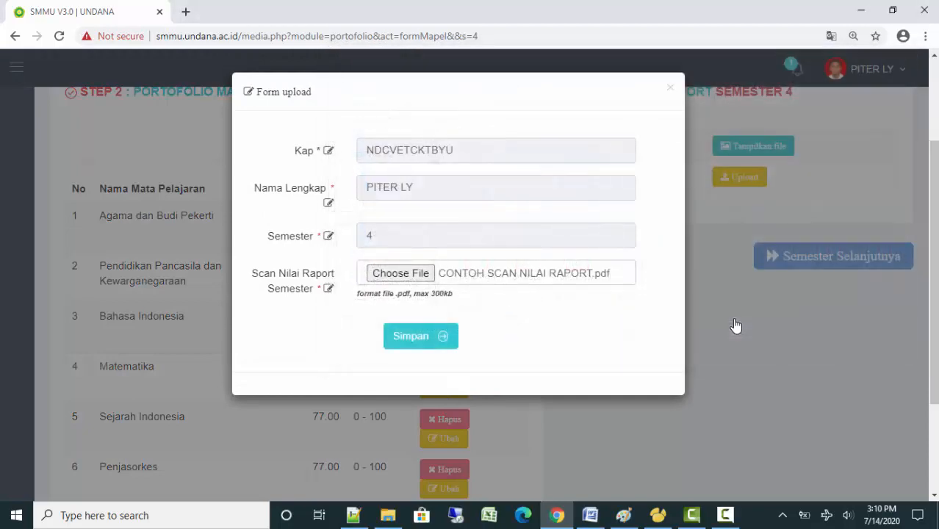
key(Tab)
key(Return)
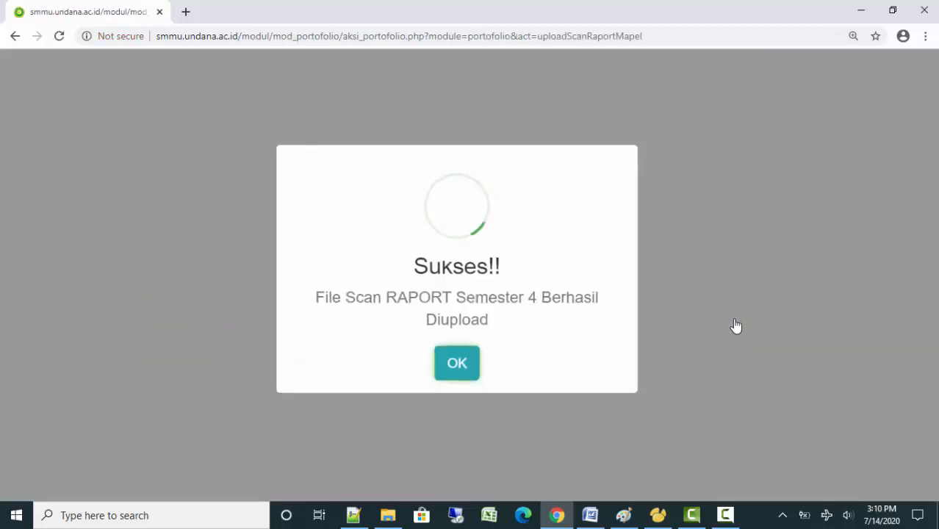
key(Return)
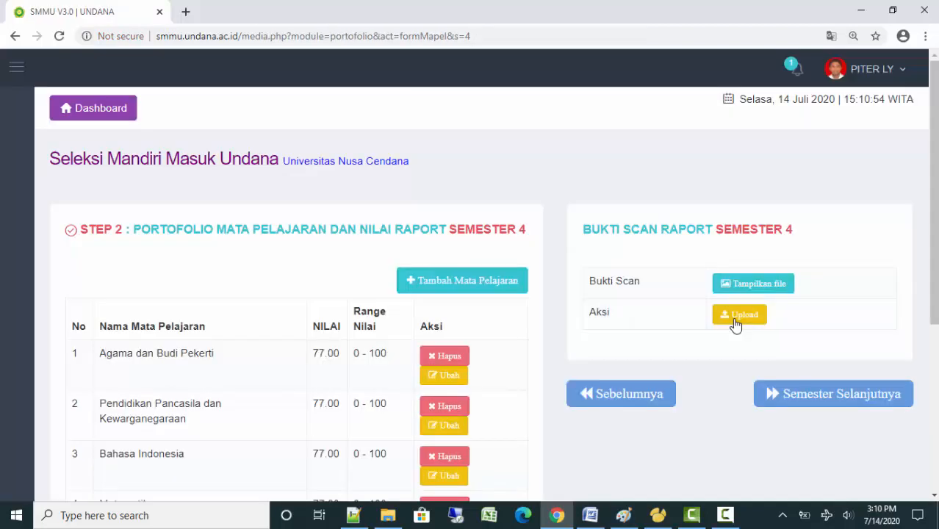
key(Return)
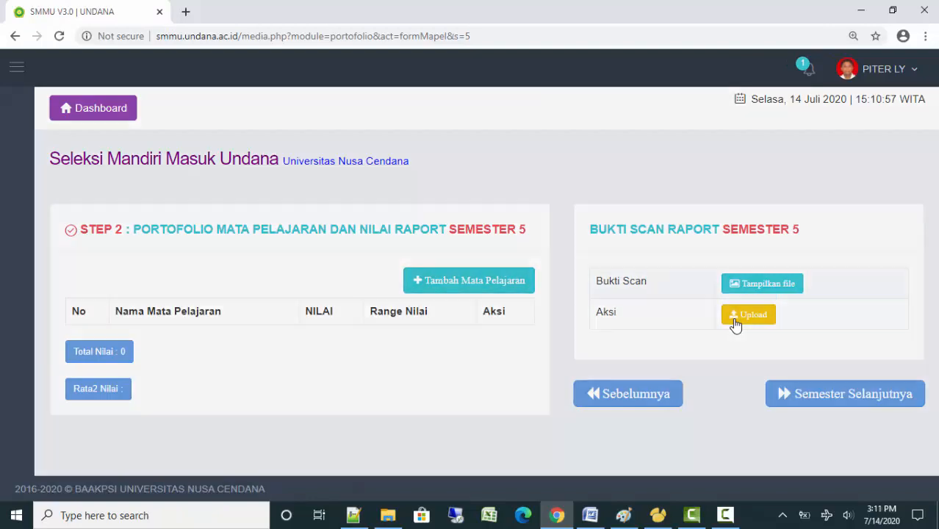
Add Prakarya dan Kewirausahaan with grade 77 on the 0 - 100 range
click(468, 281)
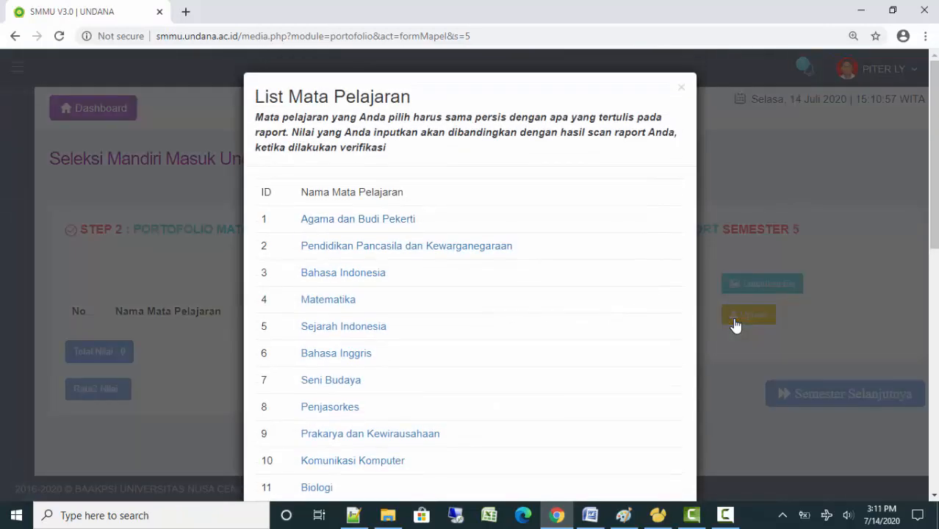
scroll(735, 325, down, 3)
click(369, 227)
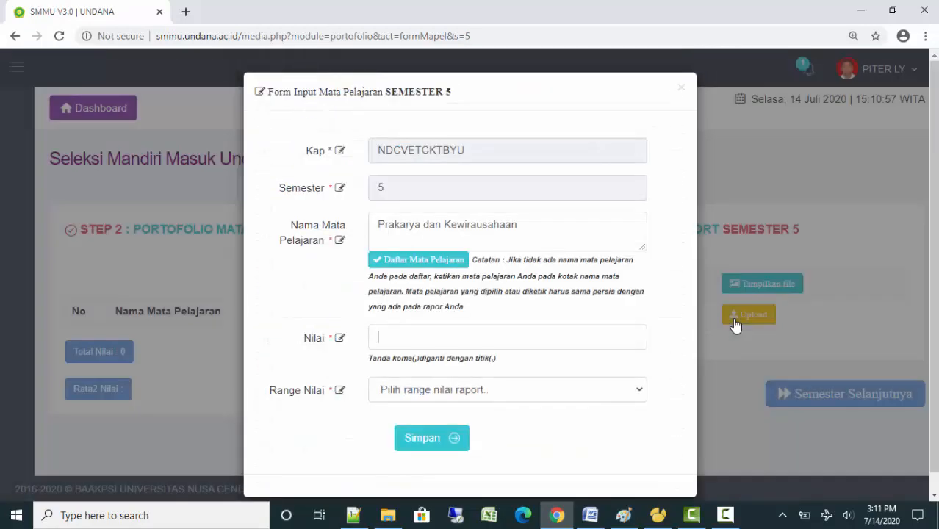
text(77)
key(Tab)
key(space)
key(Down)
key(Return)
key(Tab)
key(Return)
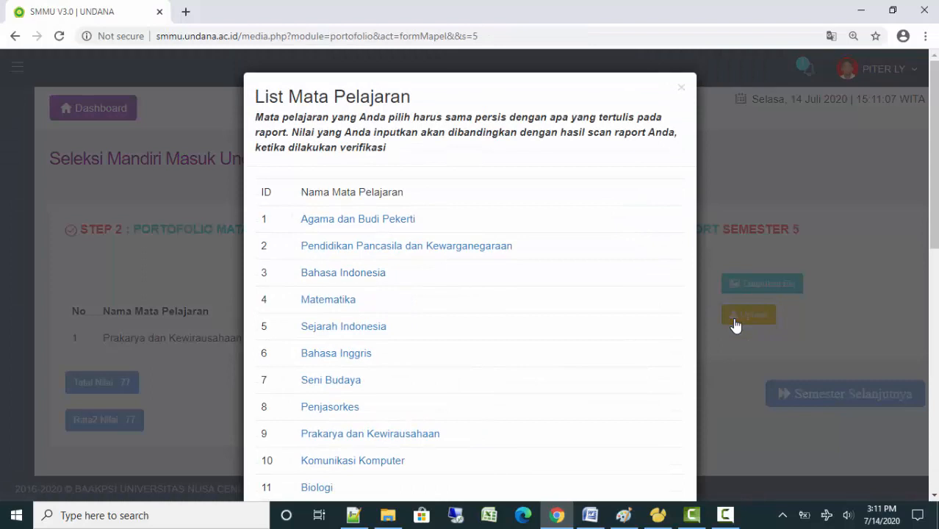
Add Pendidikan Pancasila dan Kewarganegaraan with grade 77 on the 0 - 100 range
key(Tab)
key(Tab)
key(Return)
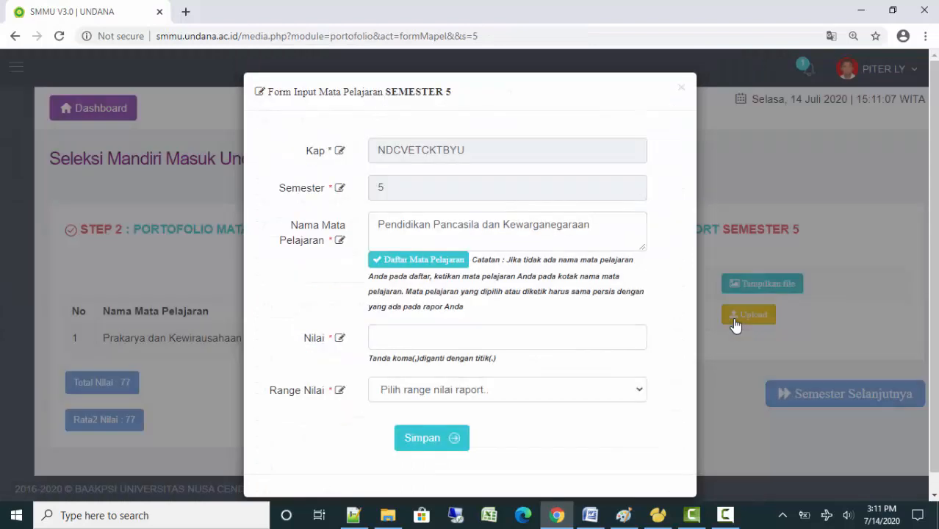
text(77)
key(Tab)
key(alt+Down)
key(Down)
key(Return)
key(Tab)
key(Return)
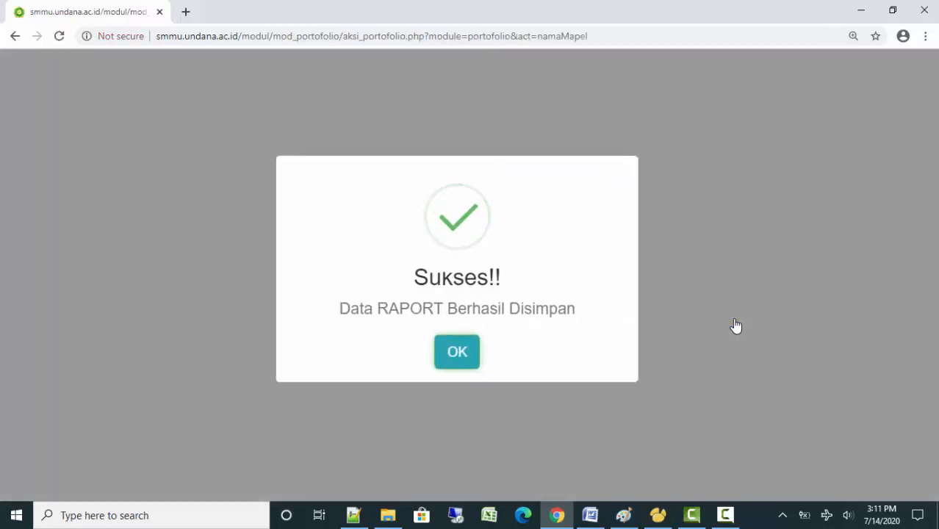
Upload CONTOH SCAN NILAI RAPORT.pdf as the Semester 5 report scan and return to the semester list
key(F9)
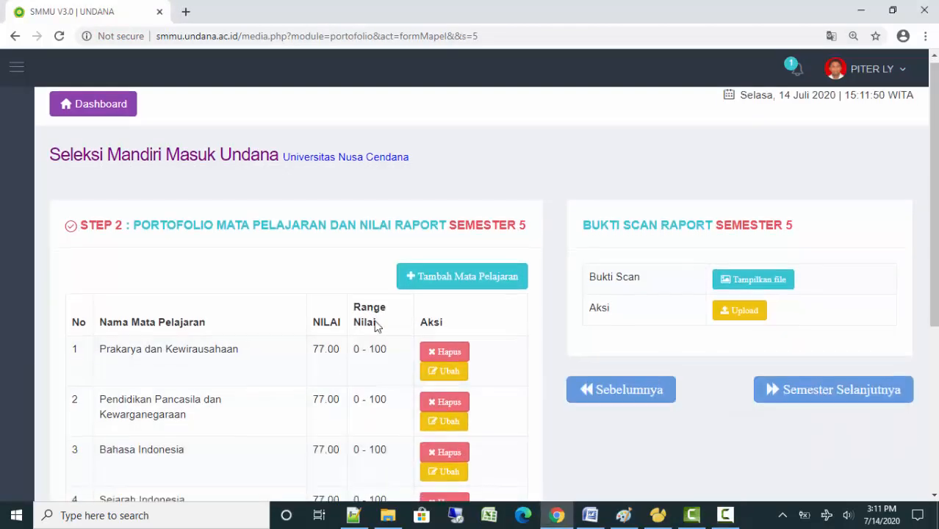
scroll(376, 318, down, 4)
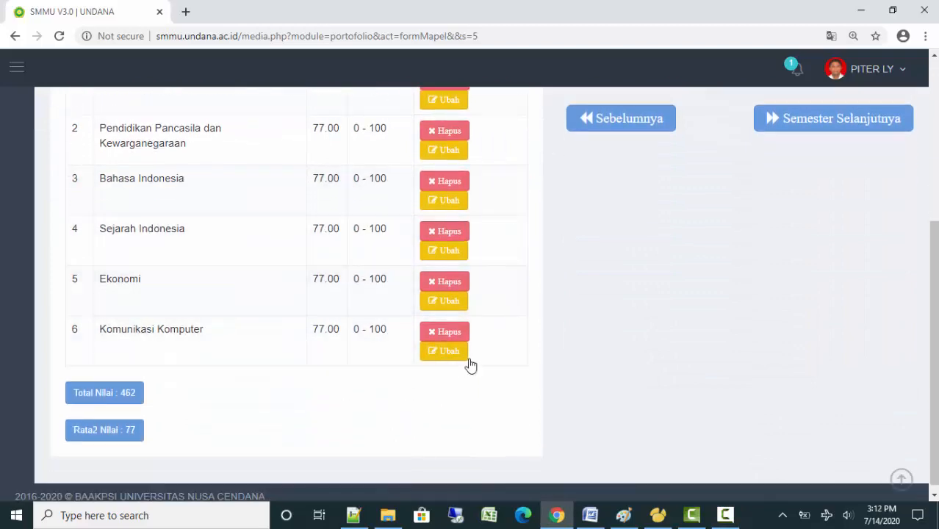
scroll(534, 356, up, 1)
scroll(505, 361, up, 1)
scroll(505, 362, up, 1)
click(739, 246)
click(413, 273)
double_click(531, 204)
click(441, 337)
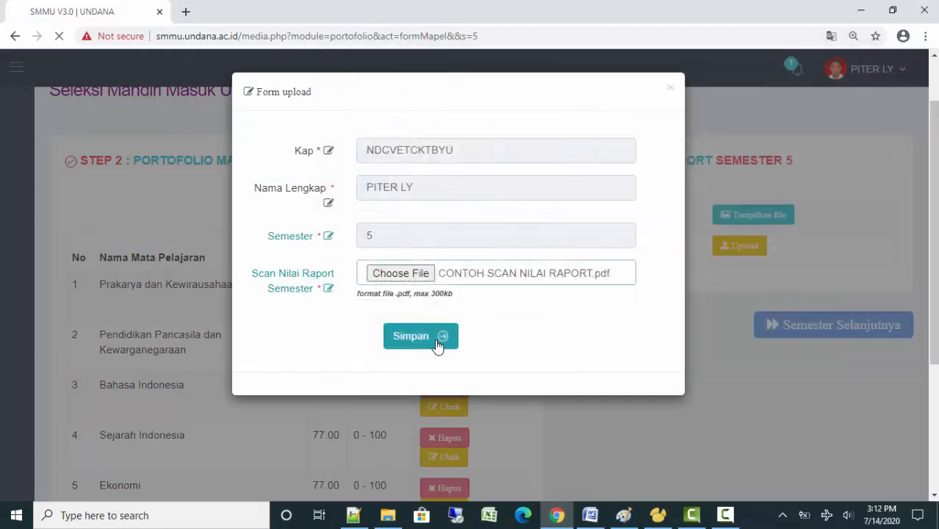
click(475, 360)
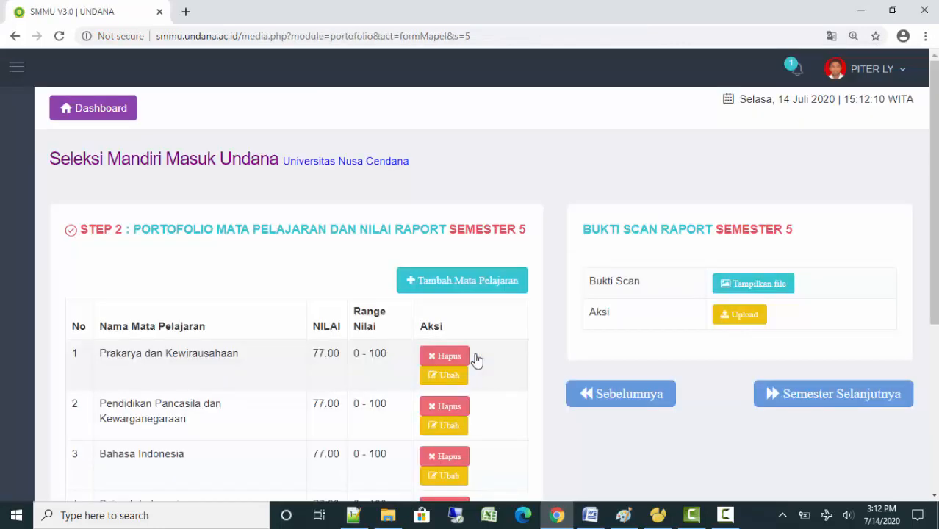
click(813, 409)
Review the Semester 1 and Semester 2 grade entries on the Step 2 list
scroll(774, 392, down, 1)
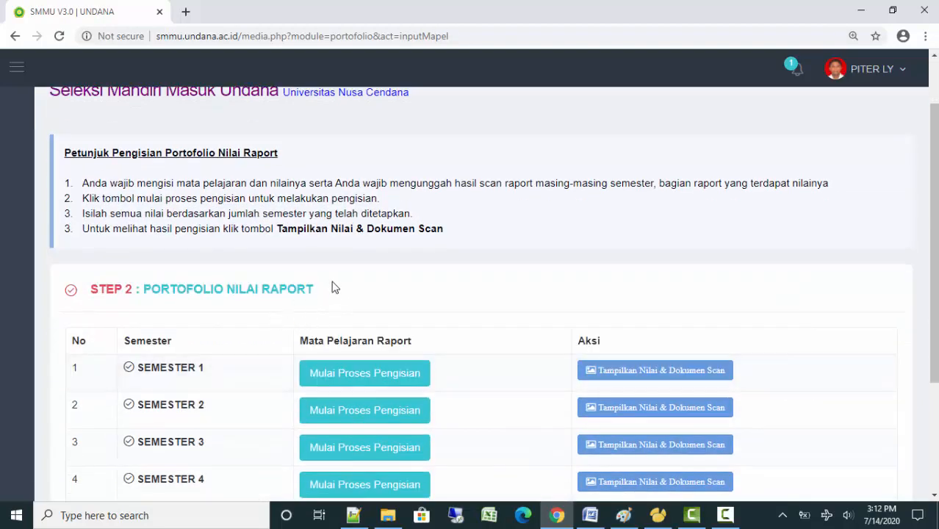
scroll(332, 289, up, 1)
scroll(338, 294, down, 2)
scroll(339, 294, up, 1)
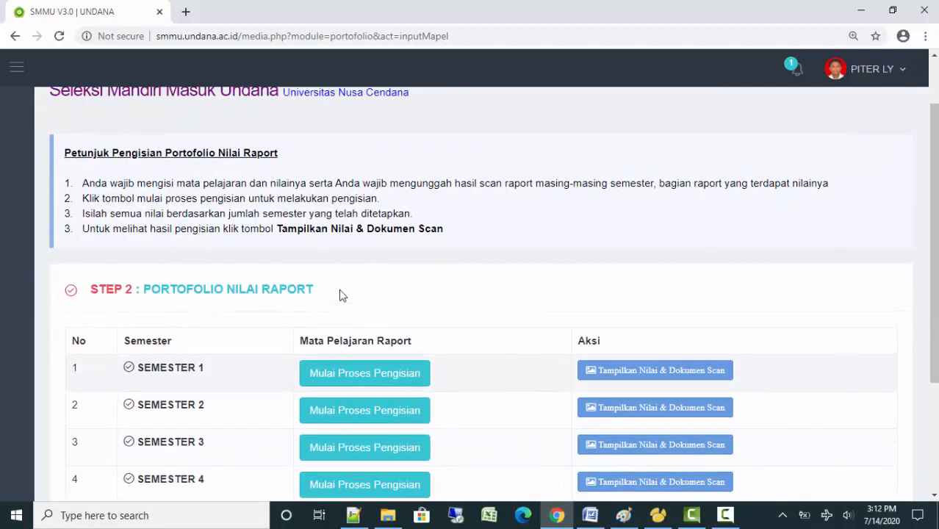
scroll(340, 292, down, 1)
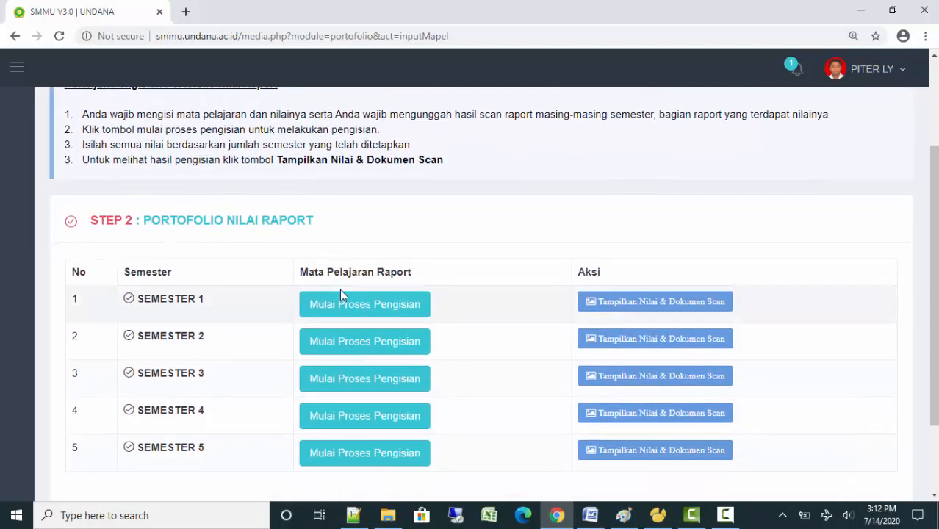
scroll(341, 294, down, 1)
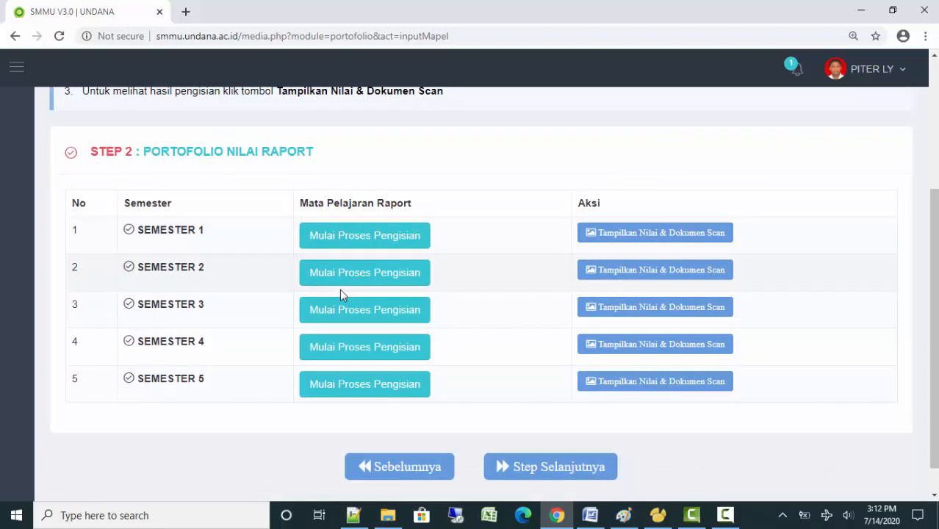
scroll(340, 293, up, 1)
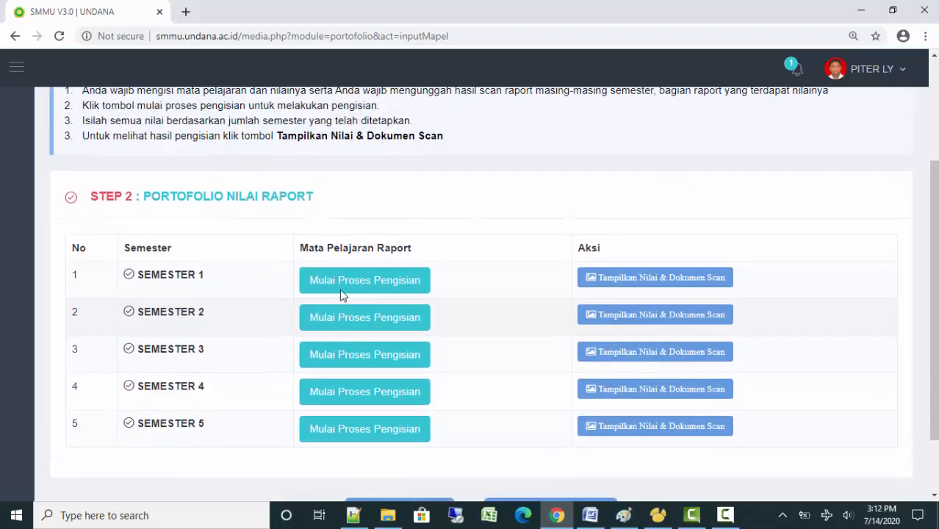
click(353, 293)
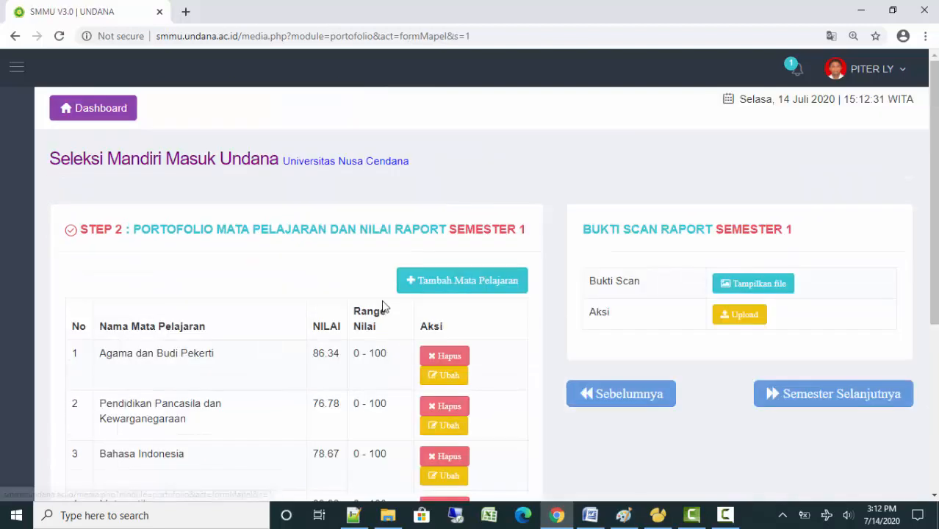
click(768, 408)
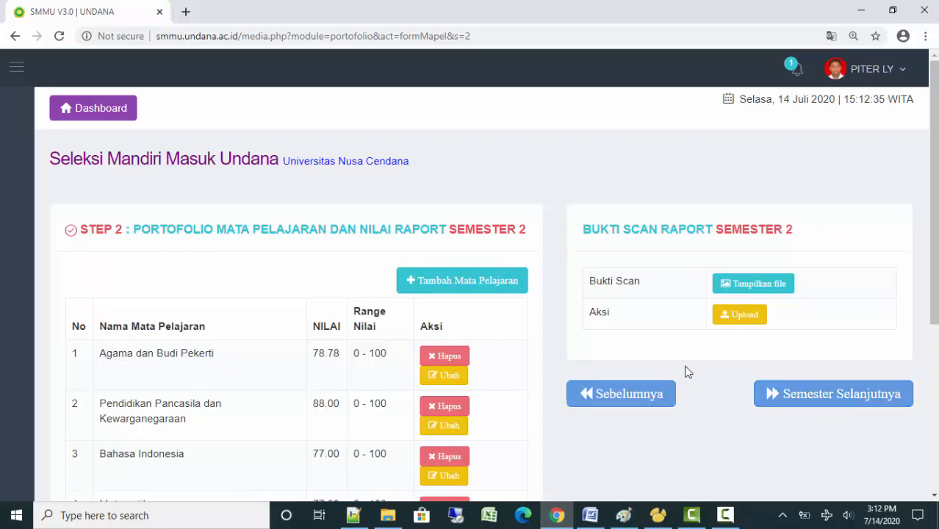
scroll(687, 377, down, 2)
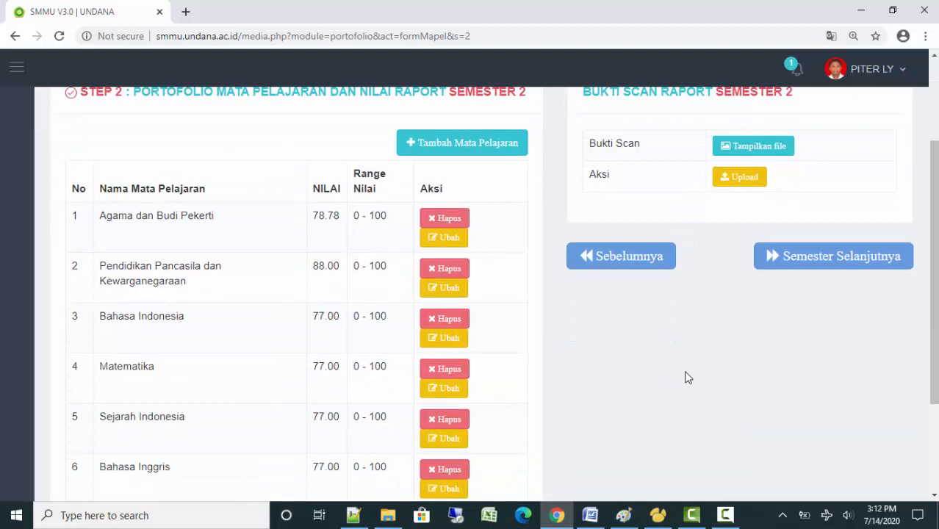
scroll(686, 377, up, 1)
scroll(686, 377, down, 3)
click(600, 119)
Preview the uploaded Semester 5 report scan and return to the semester overview list
scroll(643, 346, down, 3)
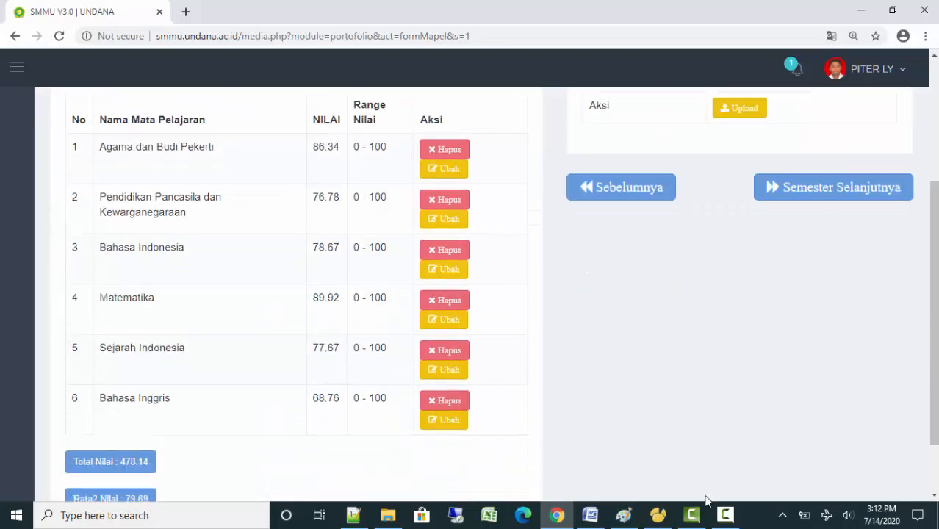
click(725, 515)
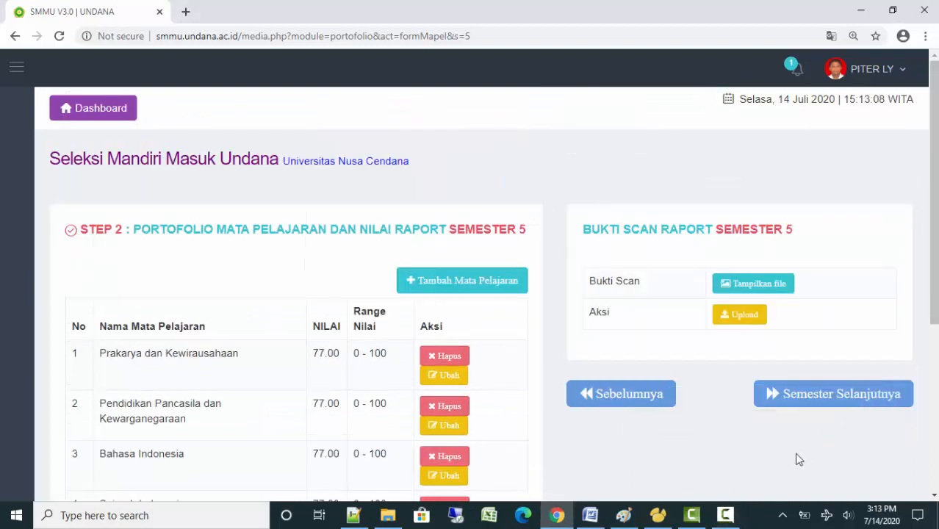
click(725, 515)
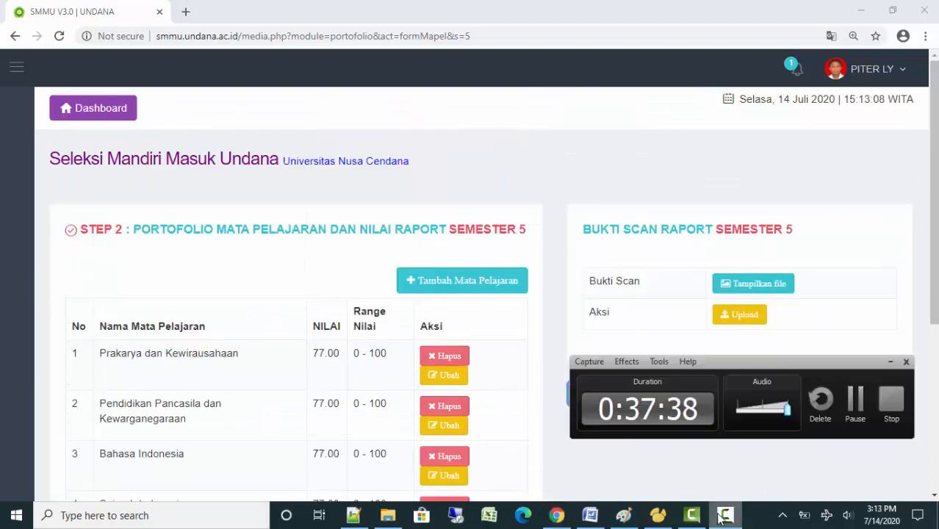
click(889, 362)
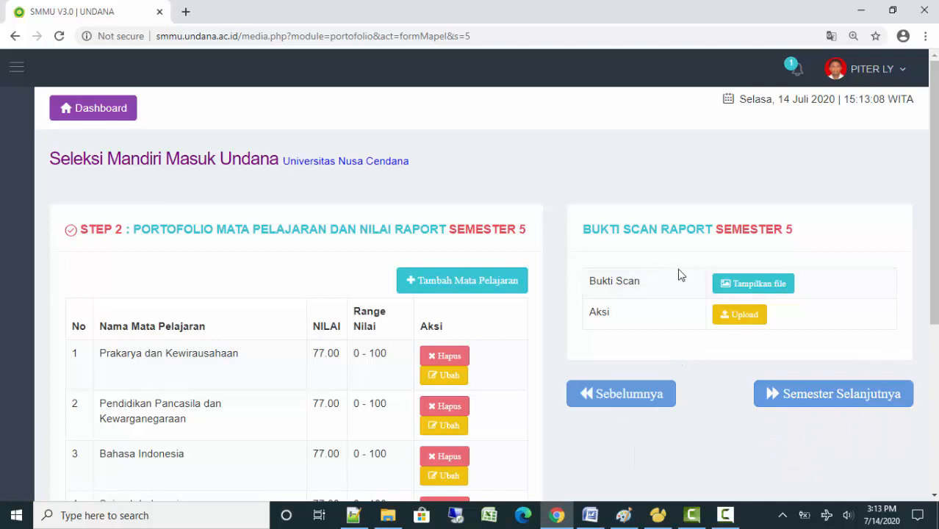
click(732, 286)
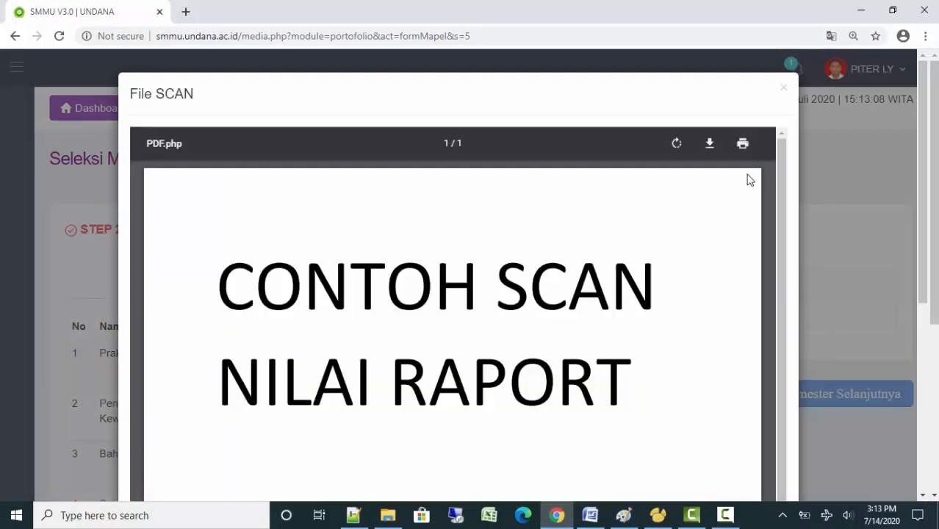
click(785, 86)
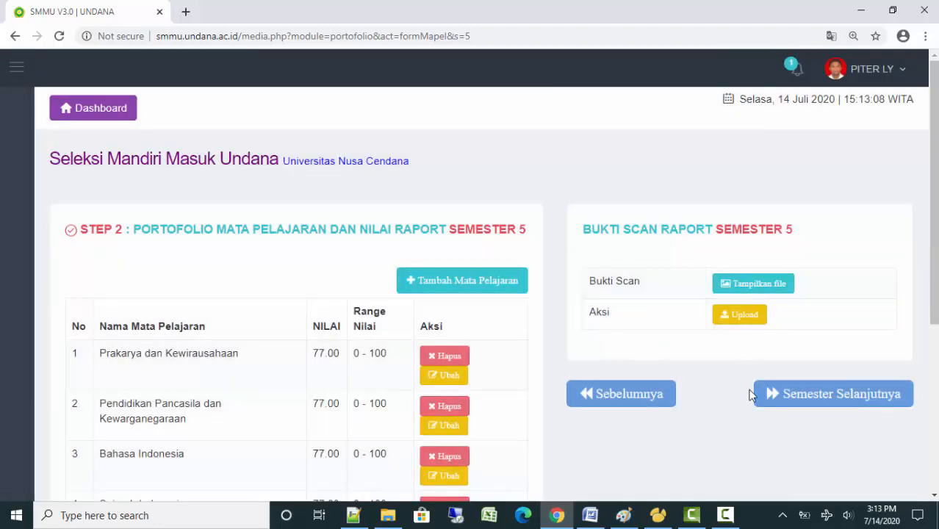
click(806, 405)
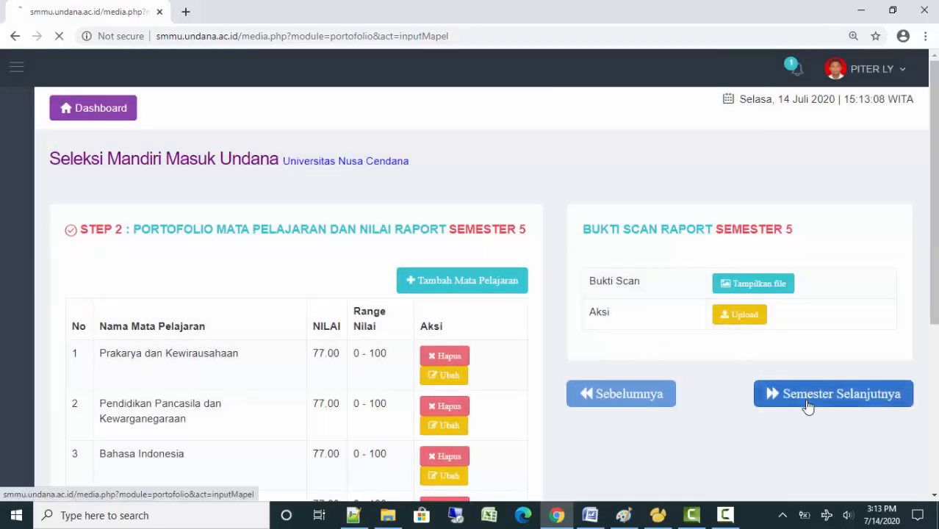
scroll(693, 363, down, 5)
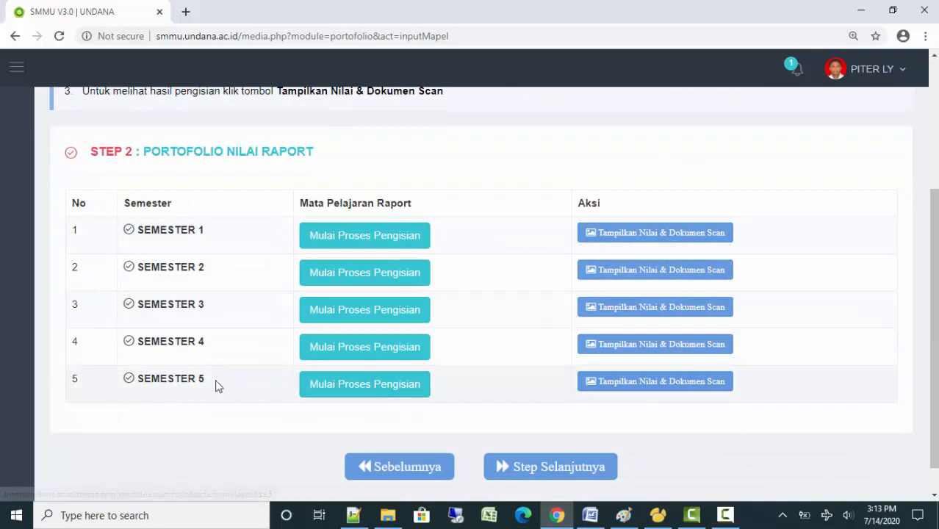
On the Step 3 page, add UAS subject Agama dan Budi Pekerti with grade 77, range 0 - 100
click(521, 471)
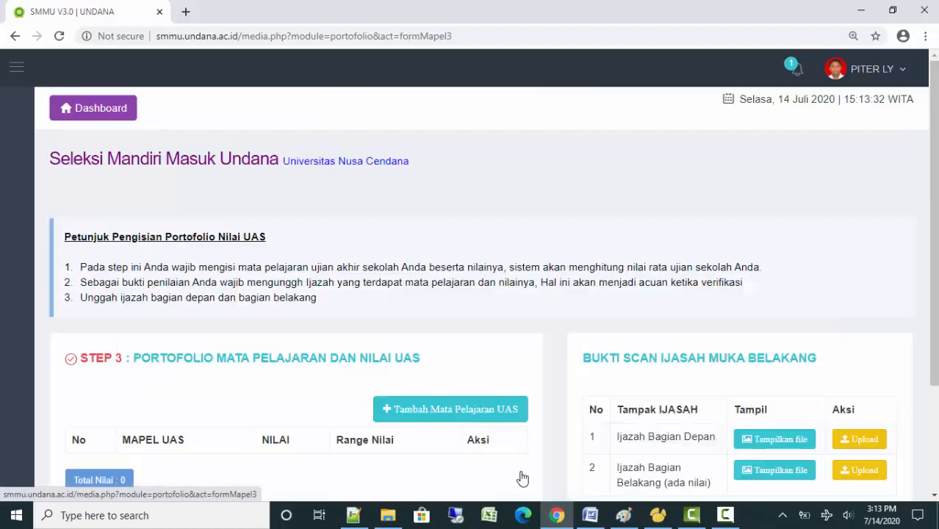
scroll(506, 361, down, 2)
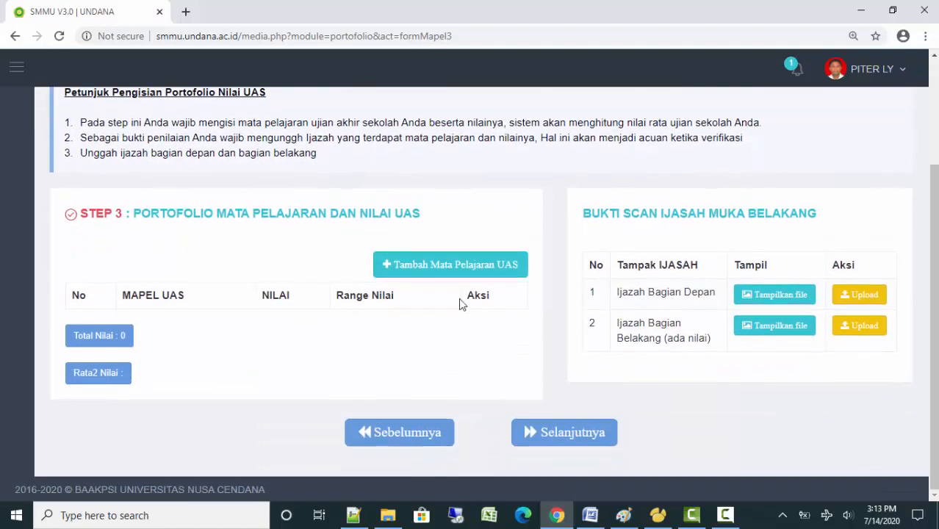
click(431, 274)
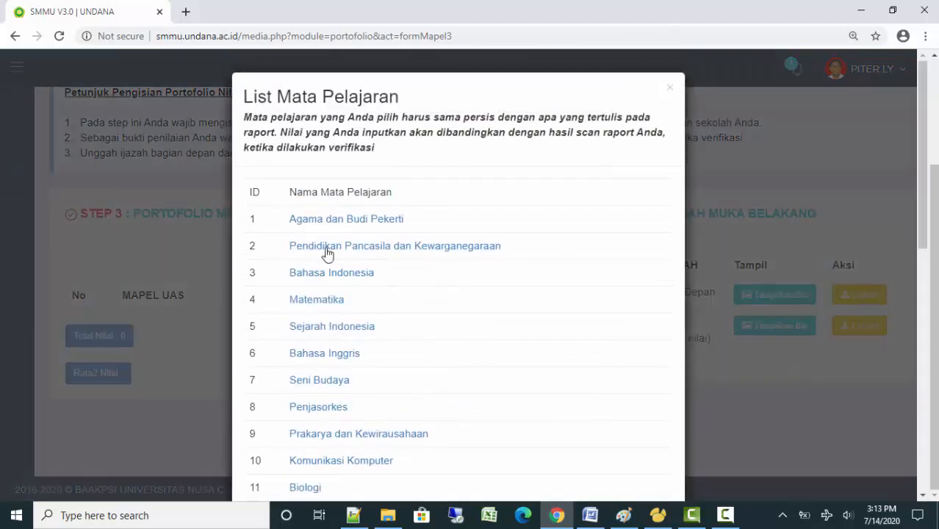
click(316, 221)
click(390, 356)
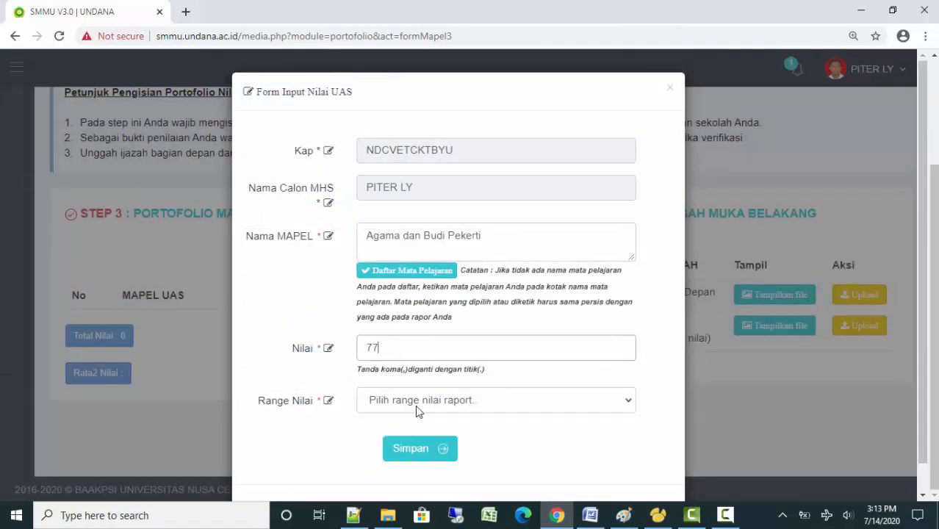
click(416, 410)
click(413, 338)
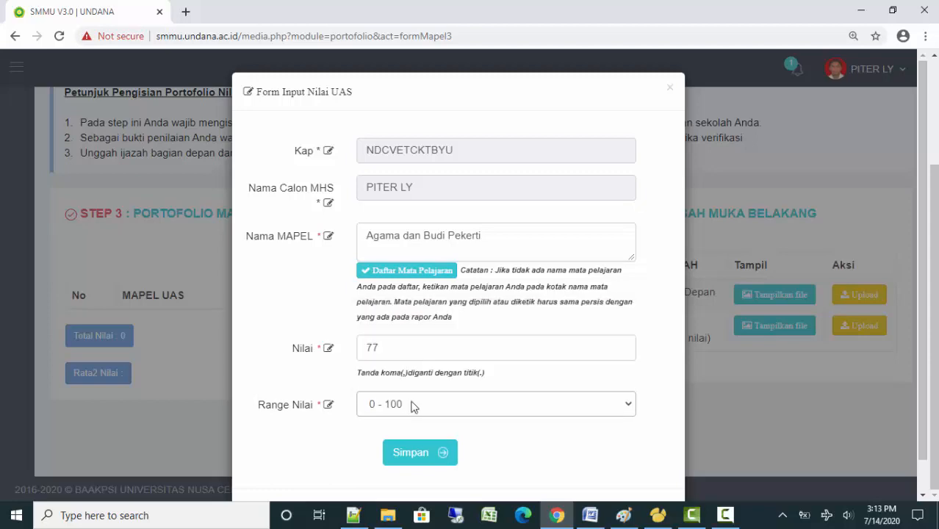
click(414, 457)
click(455, 358)
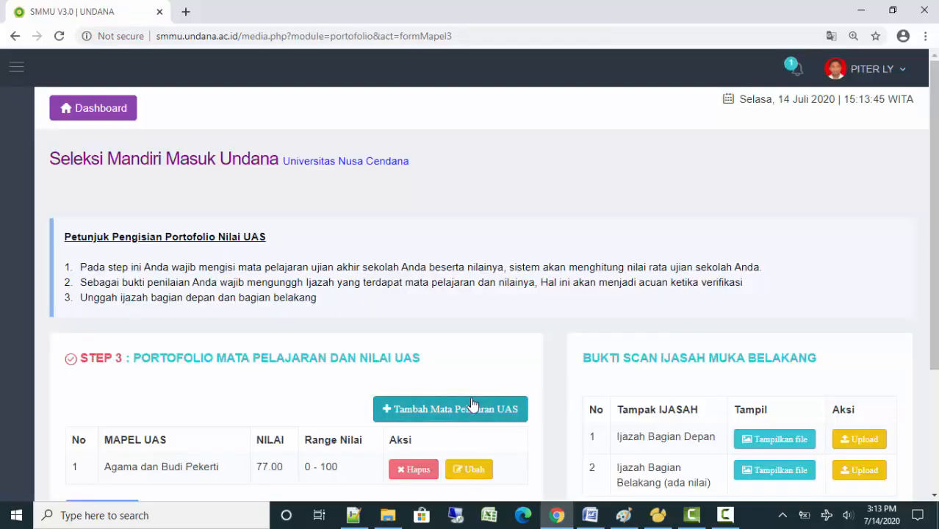
Highlight the Step 3 section heading and the ijazah scan section heading
scroll(471, 406, down, 2)
click(725, 515)
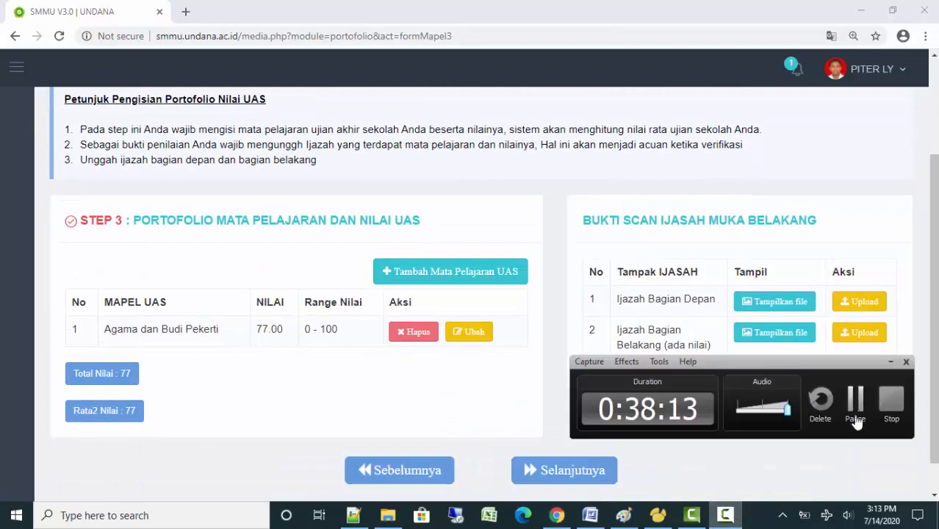
click(854, 400)
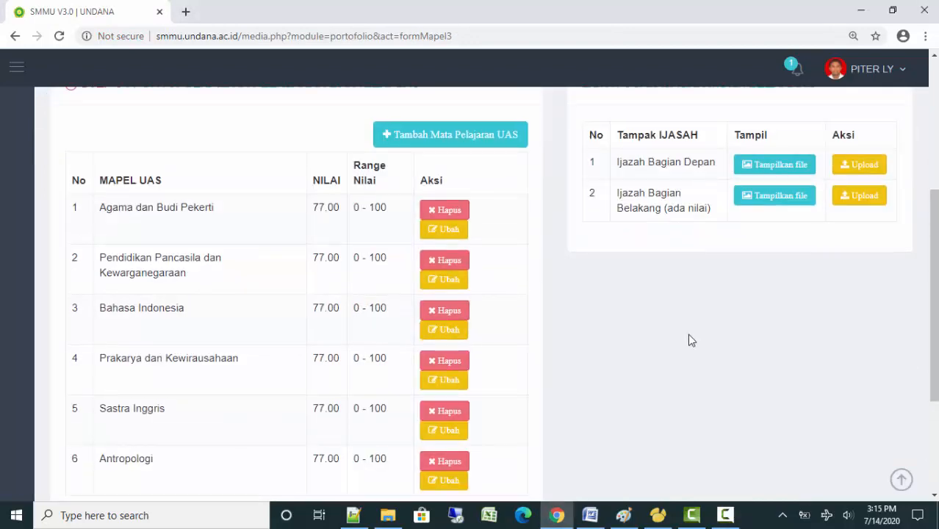
scroll(688, 333, up, 3)
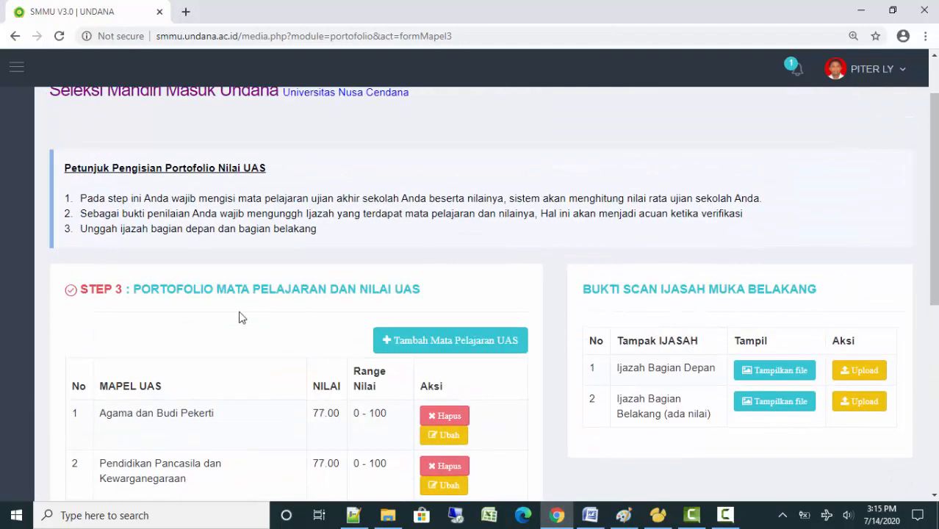
drag(135, 289, 404, 298)
click(374, 316)
scroll(319, 325, down, 3)
scroll(318, 379, down, 2)
scroll(717, 346, up, 4)
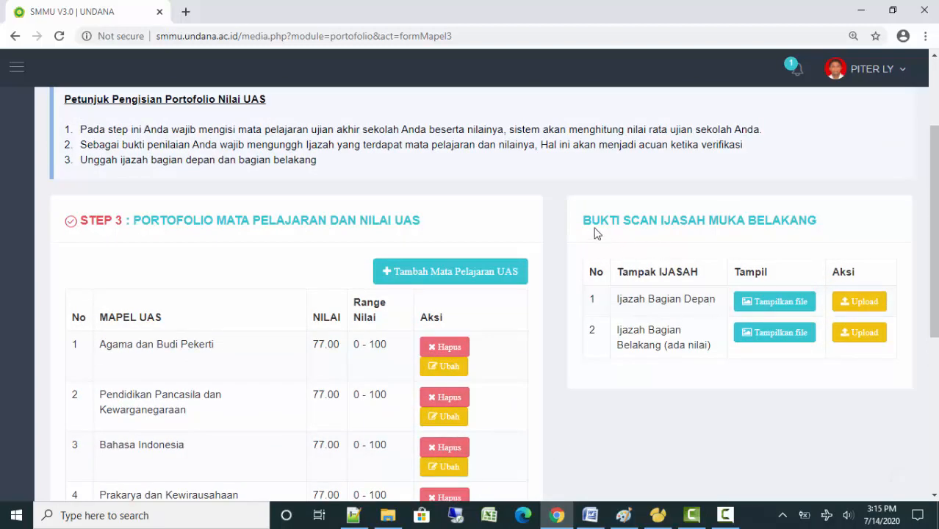
drag(582, 220, 821, 222)
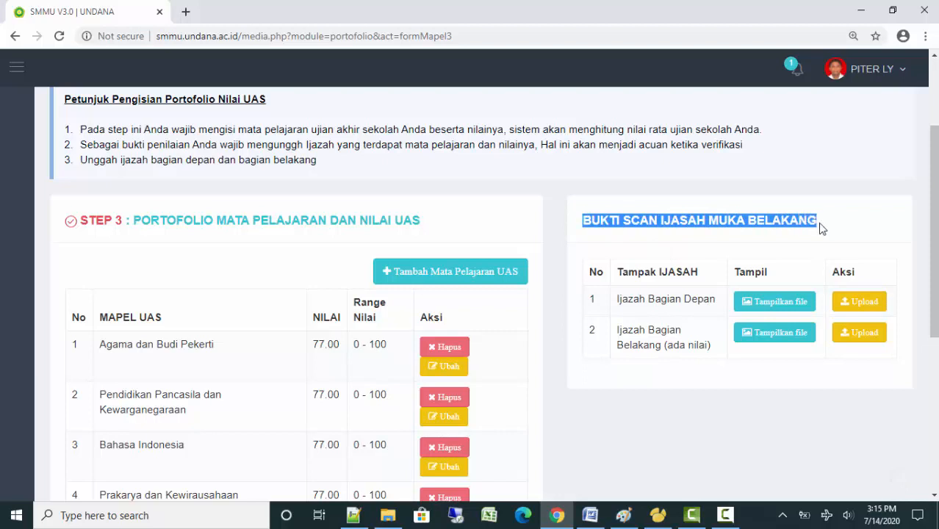
click(830, 223)
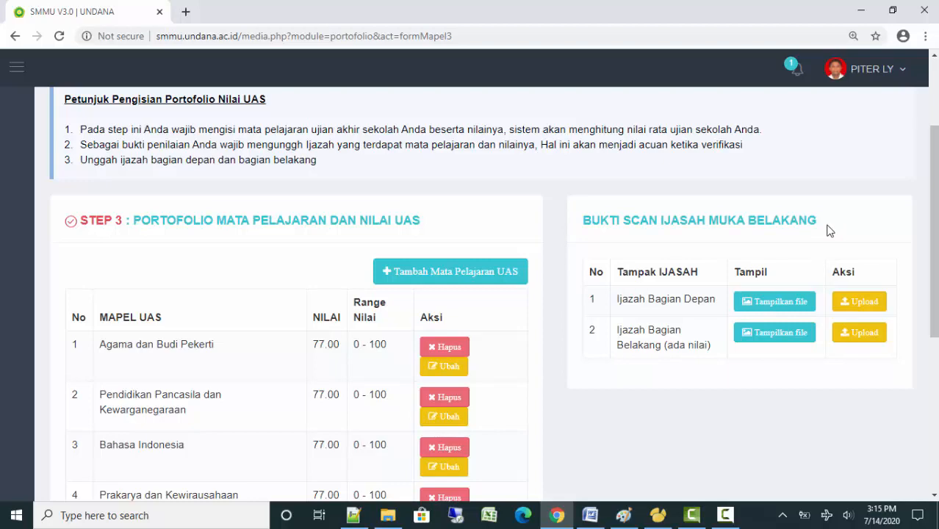
Upload CONTOH SCAN IJAZAH.pdf as both the front and back ijazah scans
click(861, 303)
click(409, 343)
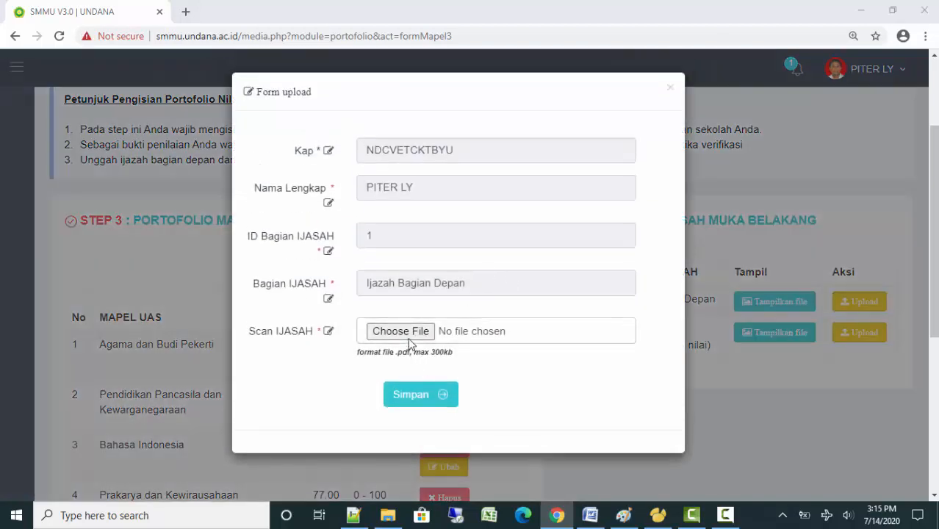
double_click(472, 165)
click(420, 403)
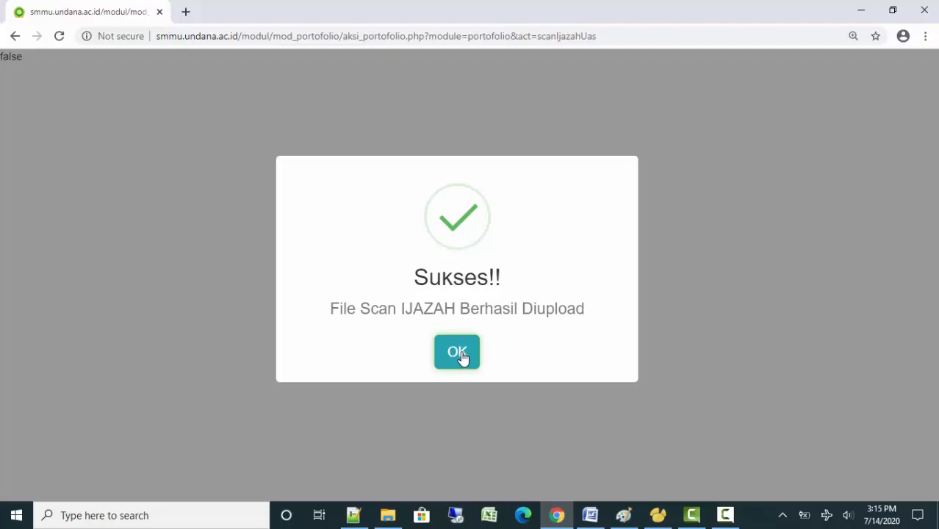
click(458, 356)
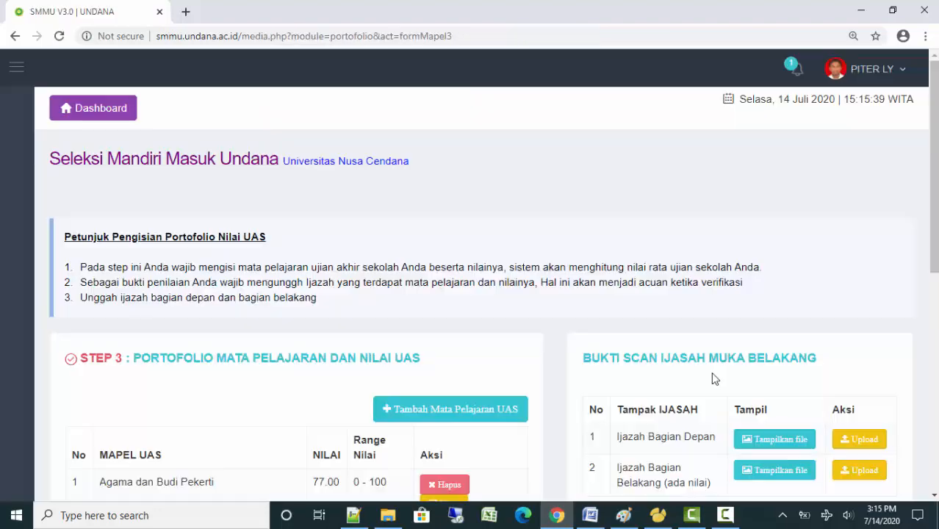
click(849, 476)
click(401, 331)
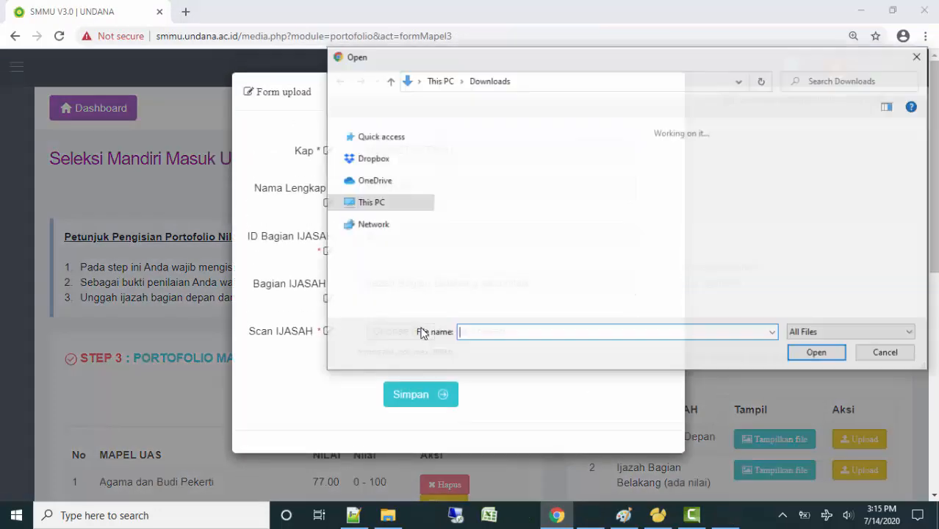
double_click(474, 185)
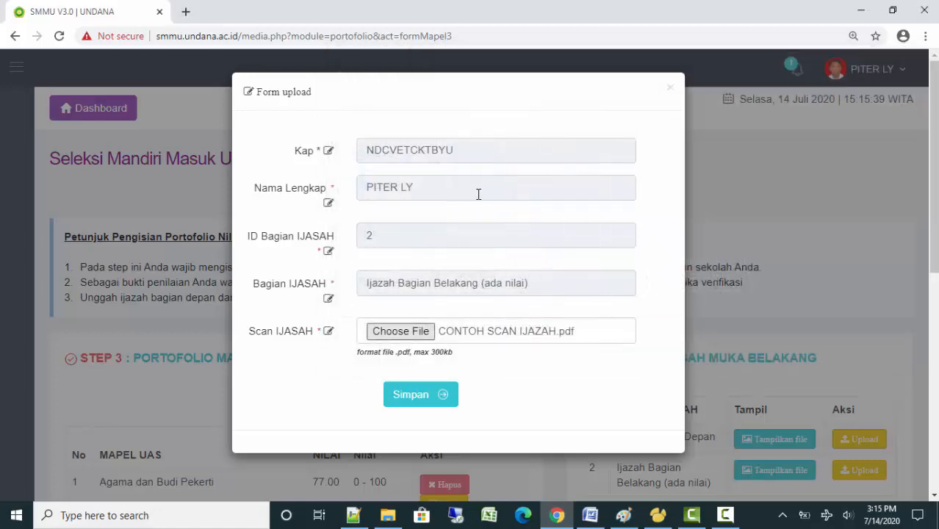
click(413, 395)
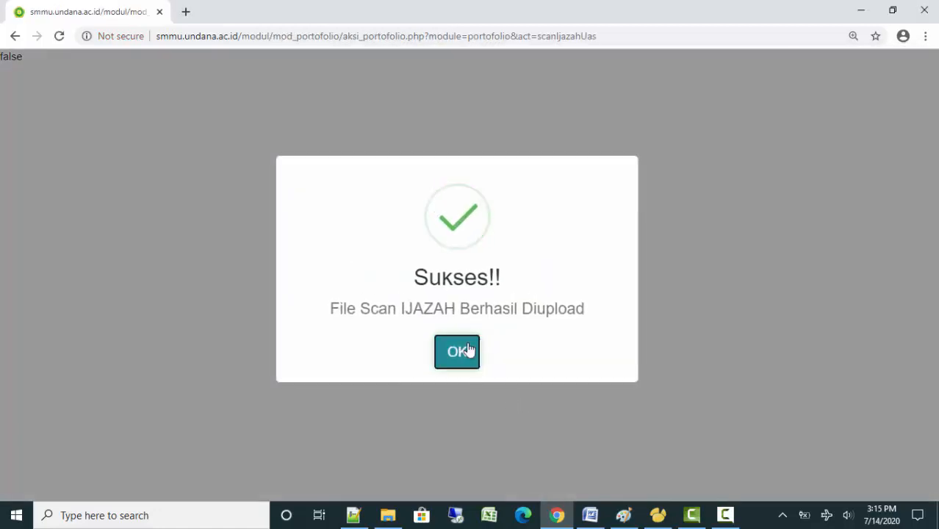
click(469, 346)
Preview an uploaded ijazah scan to confirm it, then close the preview
scroll(760, 409, down, 6)
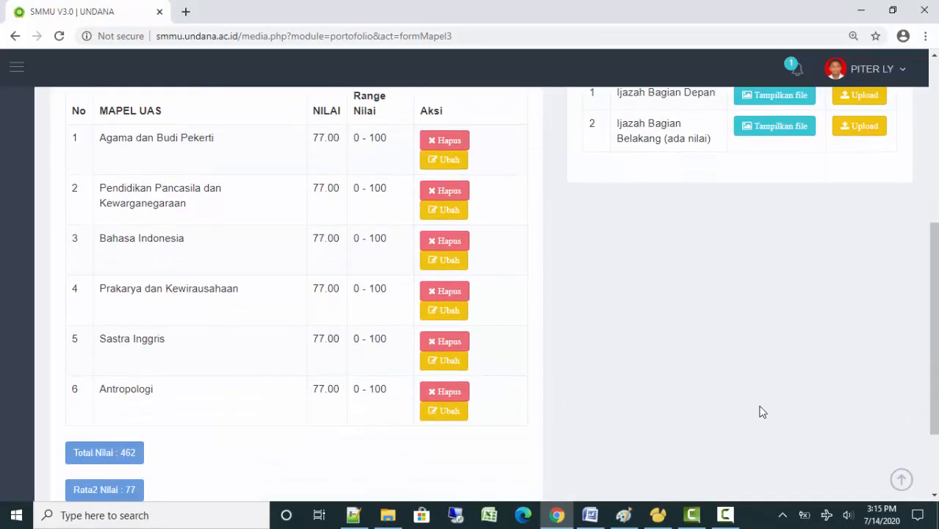
scroll(709, 382, up, 3)
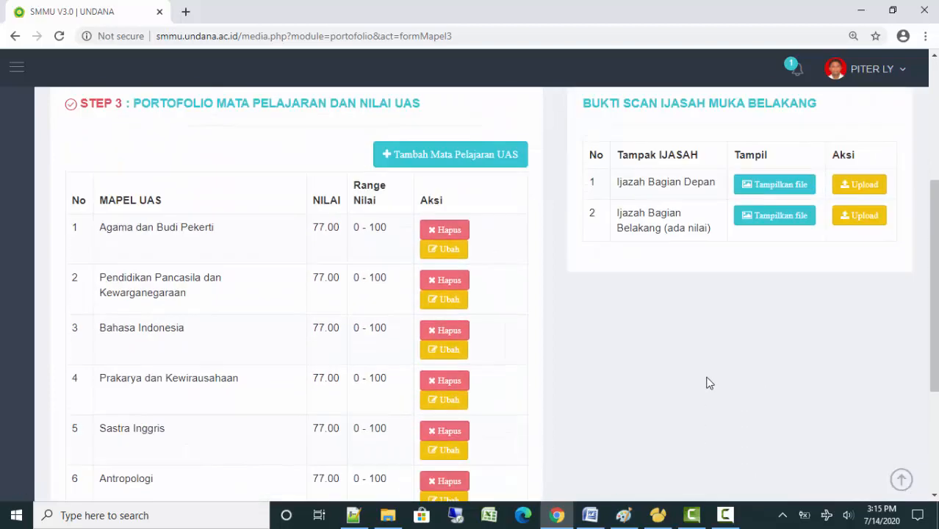
click(762, 218)
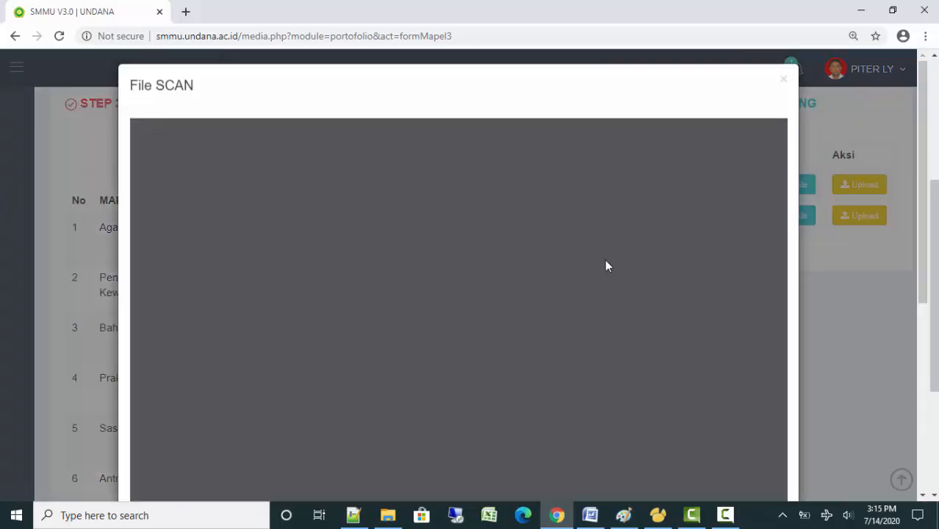
click(784, 88)
scroll(764, 294, down, 3)
scroll(775, 324, up, 3)
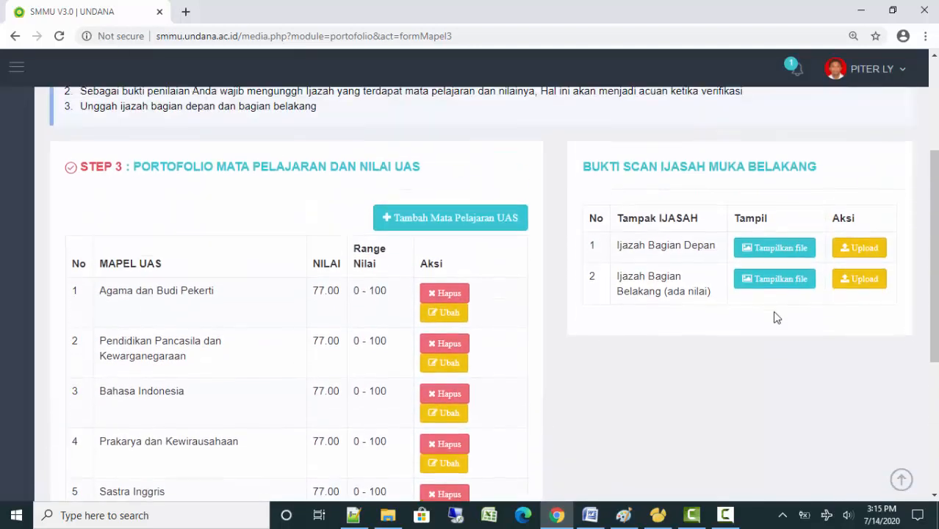
scroll(777, 317, down, 4)
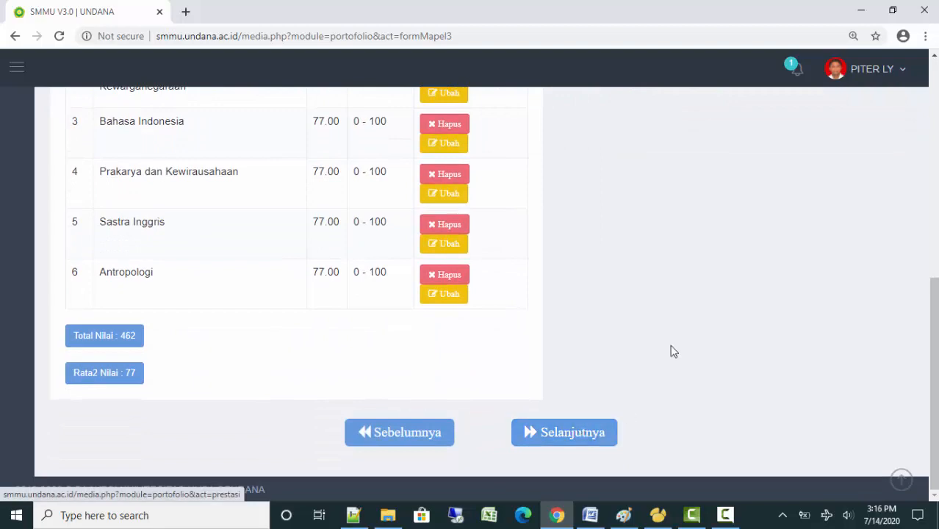
Continue from Step 3 to the Step 4 Portofolio Prestasi achievements page
scroll(675, 352, up, 5)
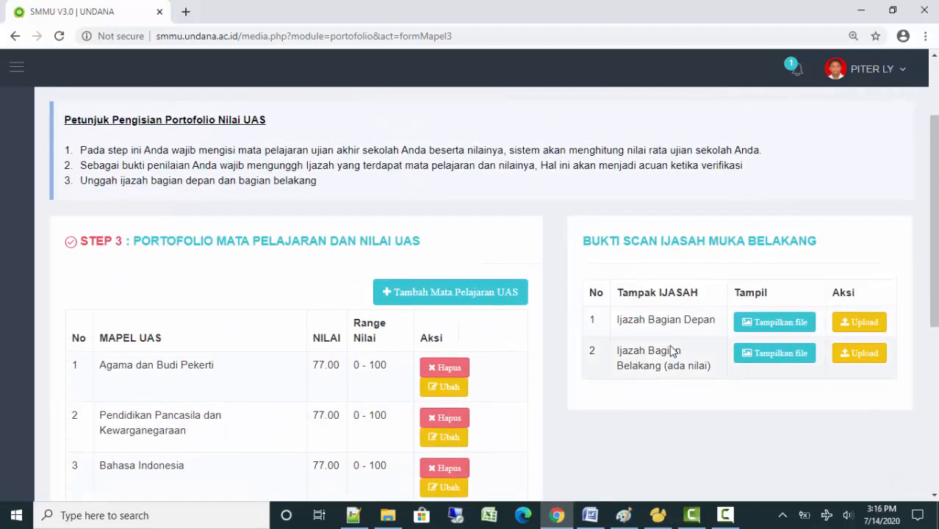
scroll(669, 345, down, 5)
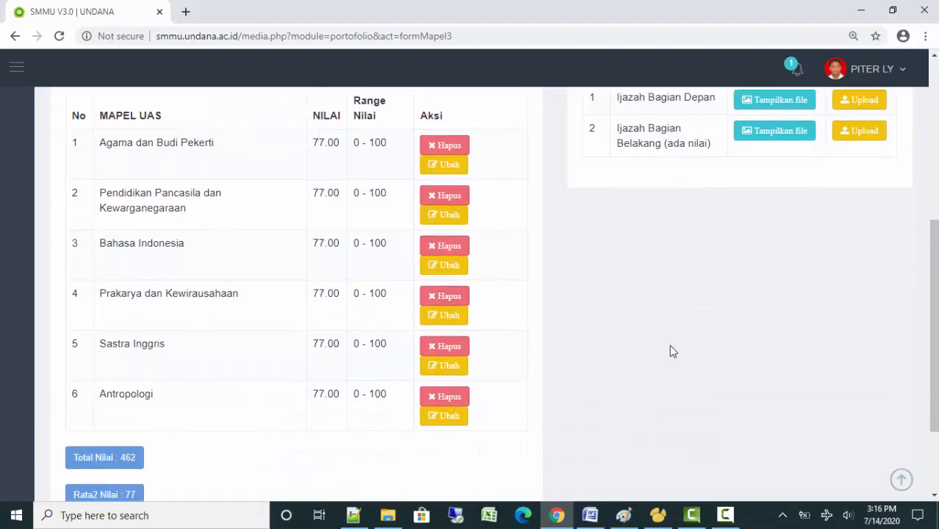
click(558, 435)
scroll(626, 312, down, 1)
scroll(625, 312, down, 1)
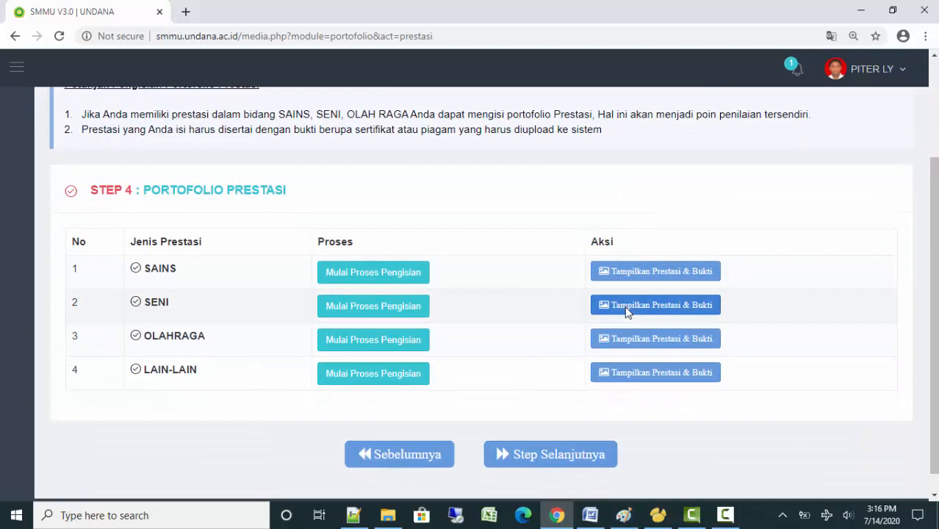
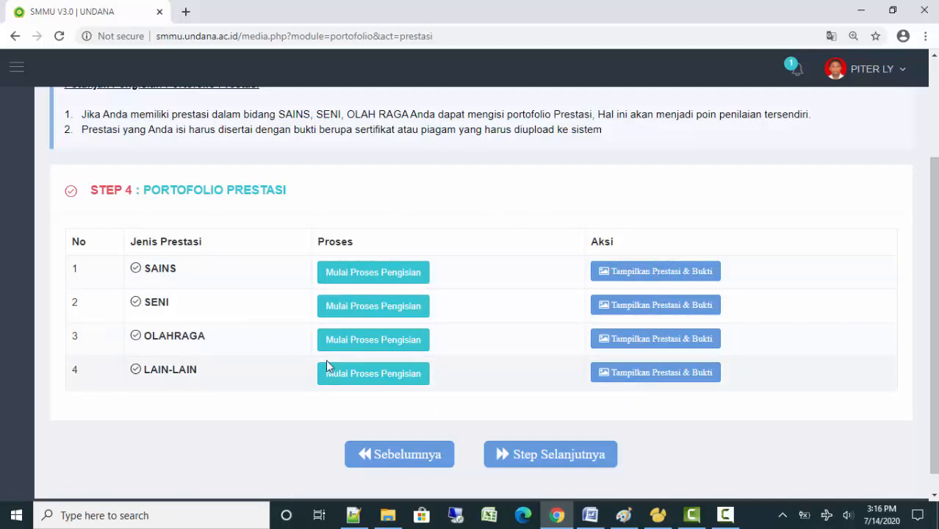
Add a new Seni achievement at Internasional level named 'juara 1 pesparawi'
click(360, 312)
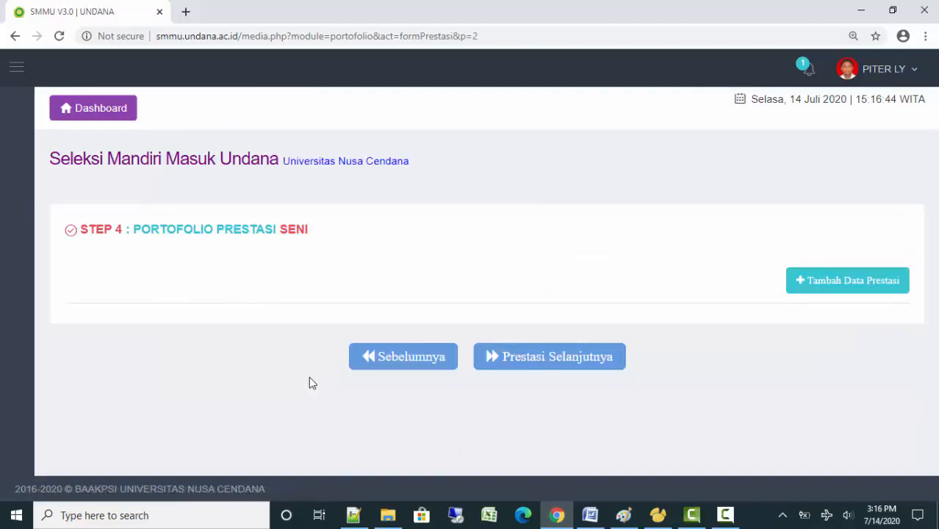
click(824, 294)
click(412, 281)
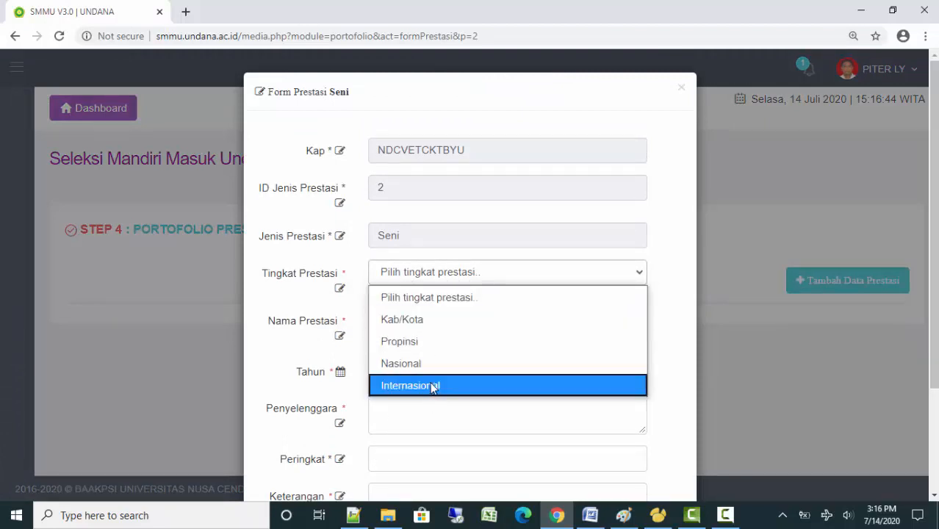
click(432, 386)
click(411, 333)
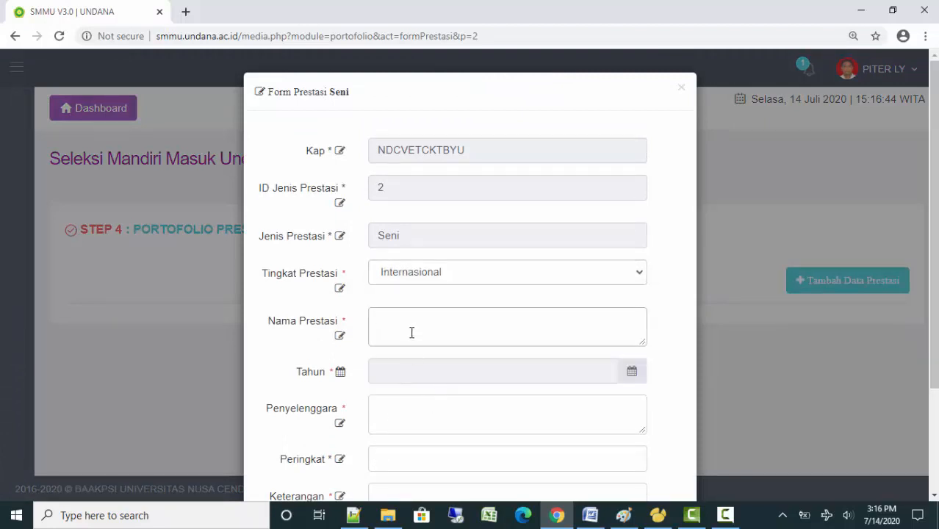
text(testnprstasi)
key(BackSpace)
key(BackSpace)
key(BackSpace)
key(BackSpace)
key(BackSpace)
key(BackSpace)
key(BackSpace)
key(BackSpace)
key(BackSpace)
key(BackSpace)
key(BackSpace)
text(juara 1 pesparawi)
Fill in year 2020, organiser kemendikbud, rank 1 and note 0 for the achievement
click(484, 374)
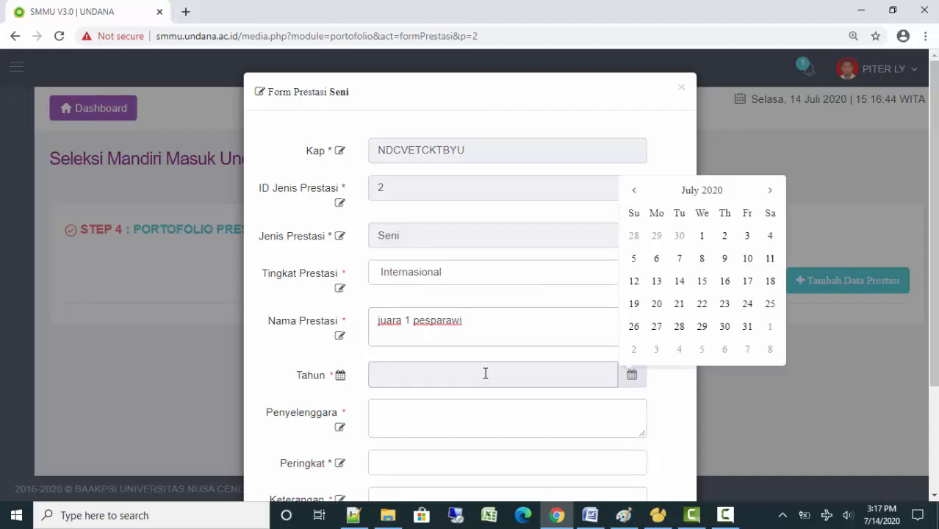
click(692, 244)
click(433, 419)
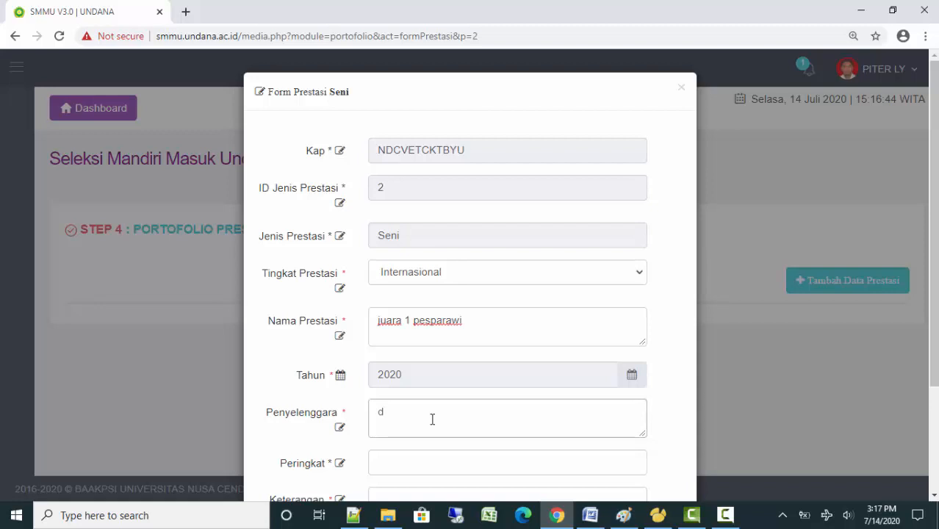
text(kemen)
key(BackSpace)
text(endikbu)
scroll(382, 441, down, 2)
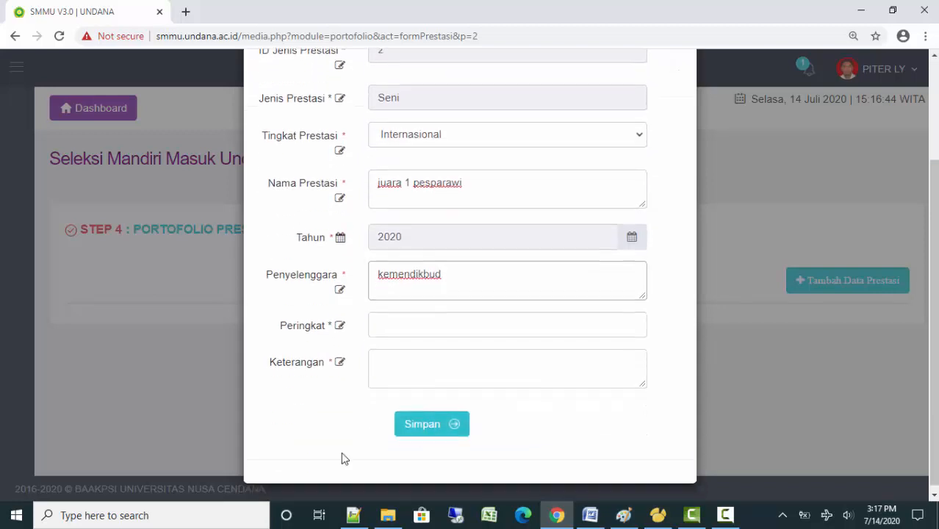
click(380, 323)
text(1)
click(398, 377)
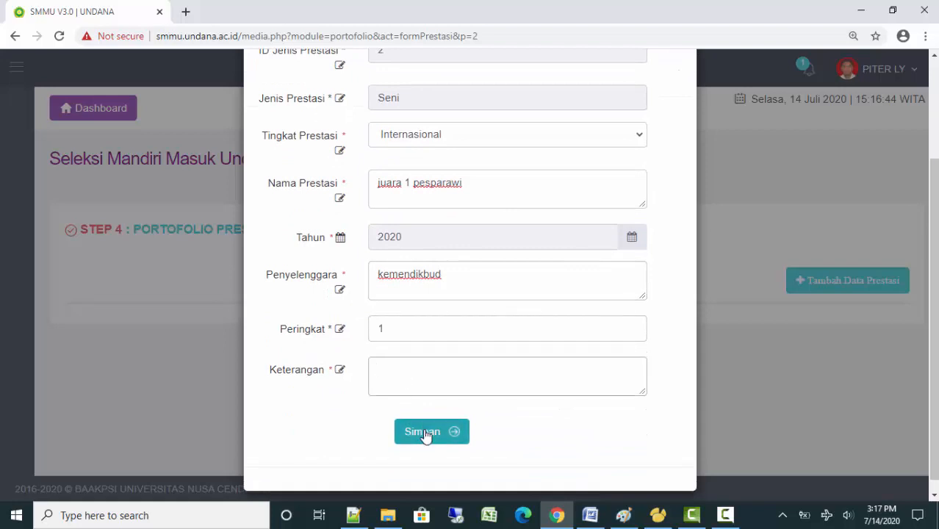
click(424, 435)
click(426, 379)
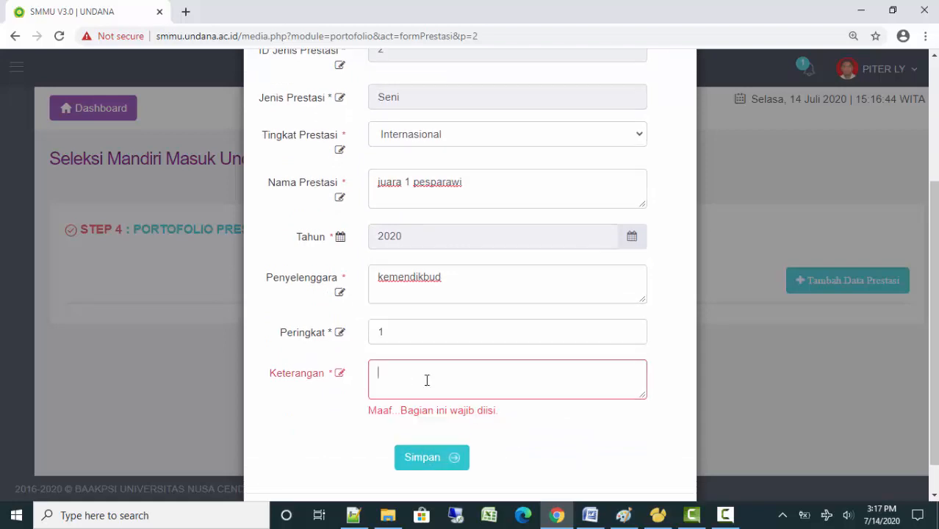
text(0)
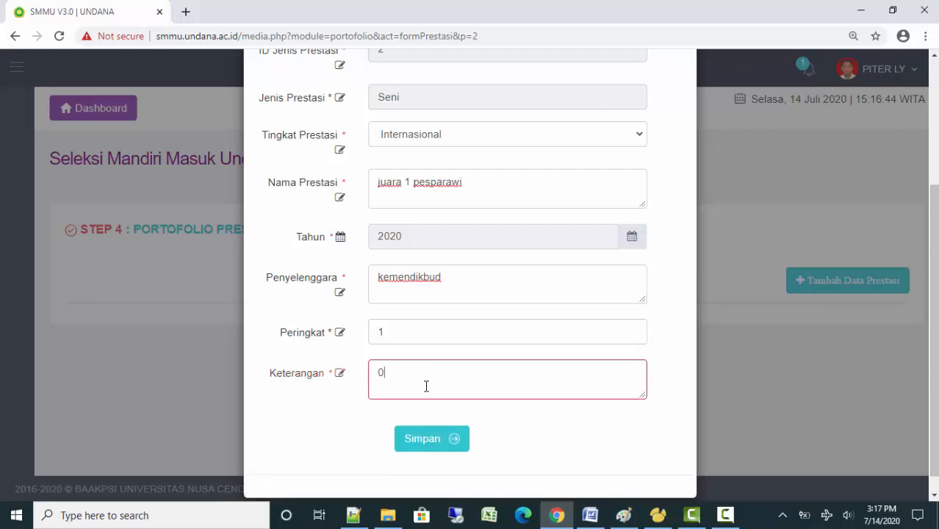
Save the Seni achievement and dismiss the success message
click(432, 441)
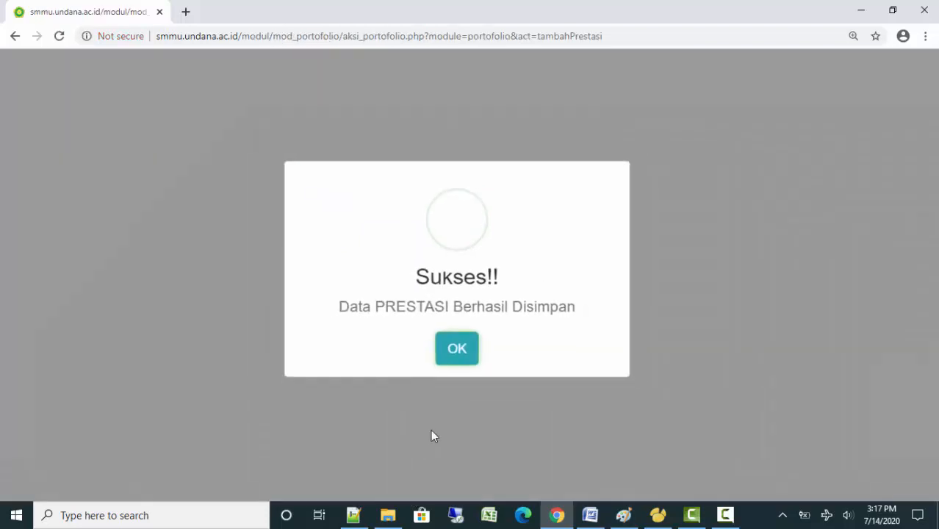
click(462, 357)
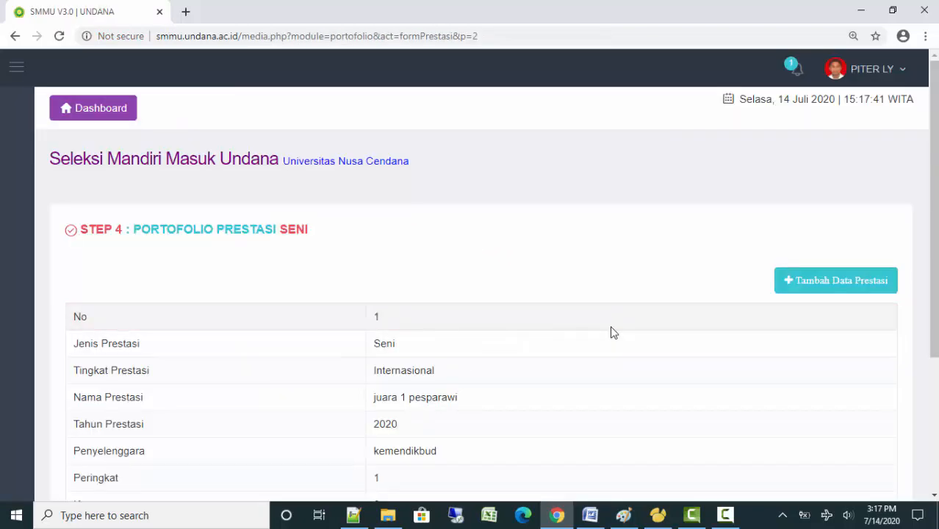
scroll(612, 331, down, 2)
scroll(614, 332, down, 1)
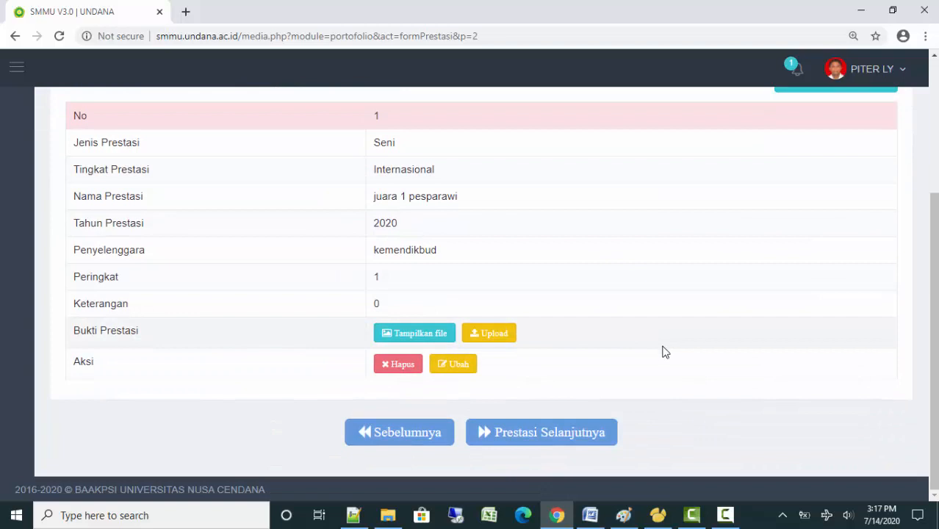
Skip past the Olahraga and Lain-Lain pages back to the Step 4 overview
click(535, 438)
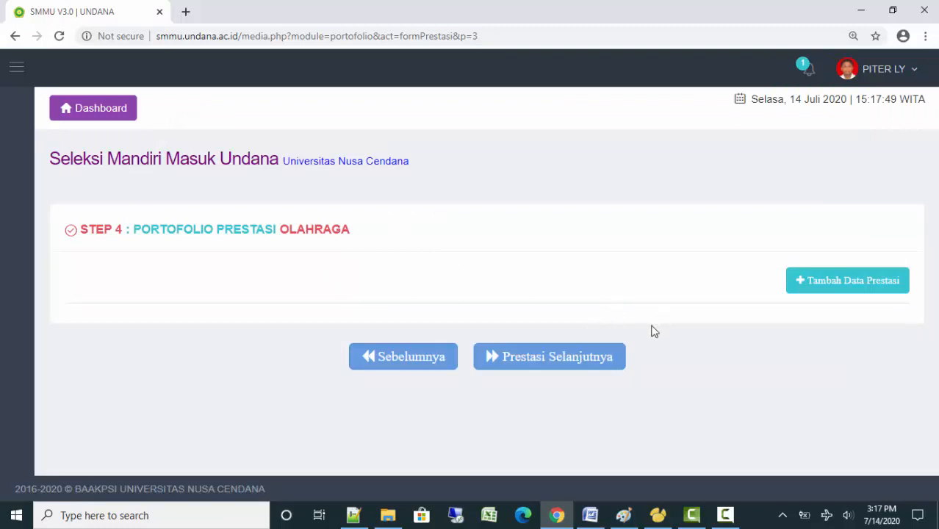
click(531, 360)
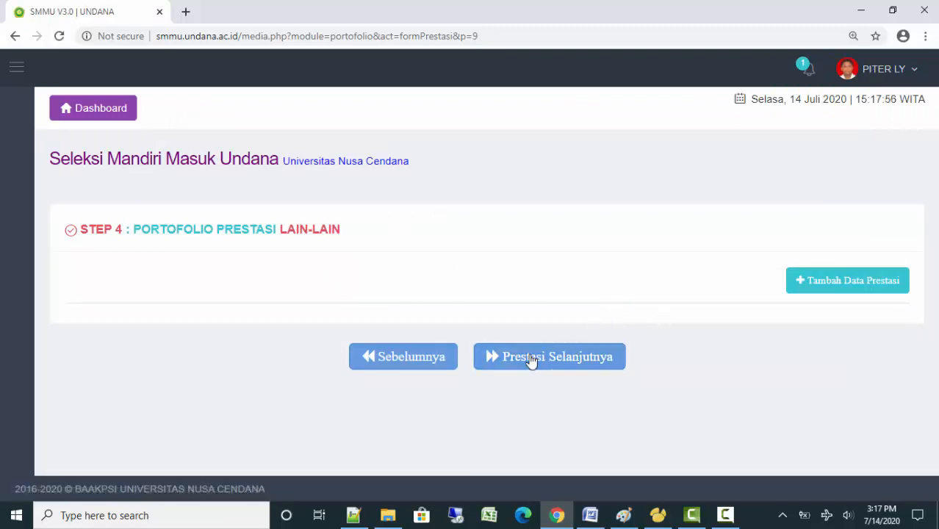
click(530, 360)
scroll(554, 328, down, 3)
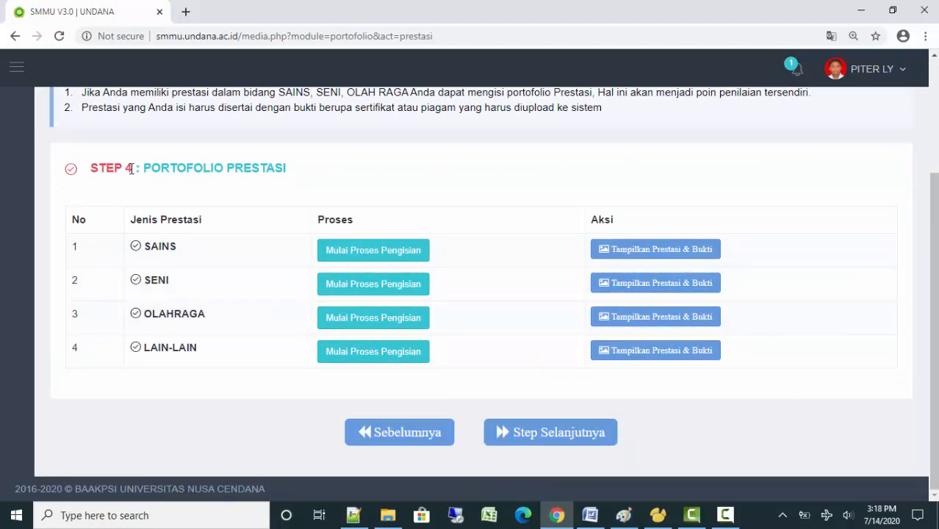
Advance to the Step 5 self-perception portfolio page
click(546, 437)
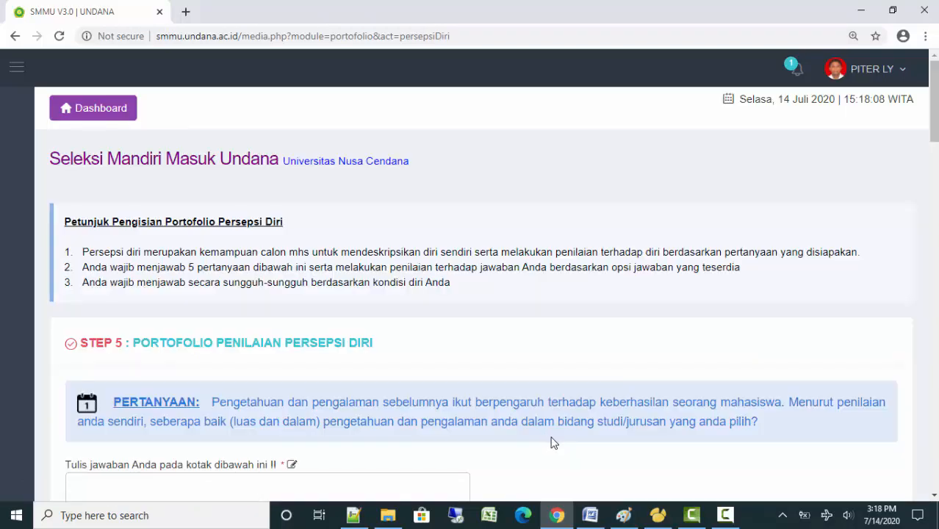
click(725, 516)
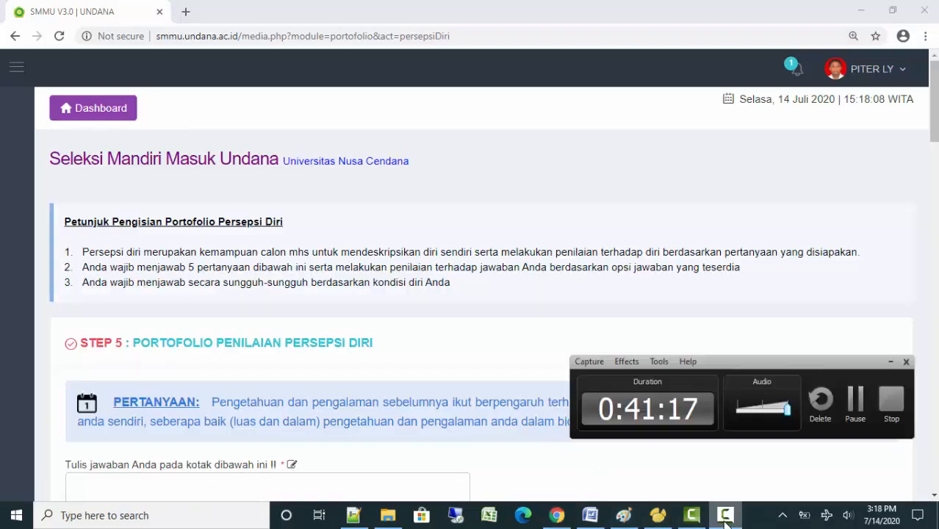
click(541, 471)
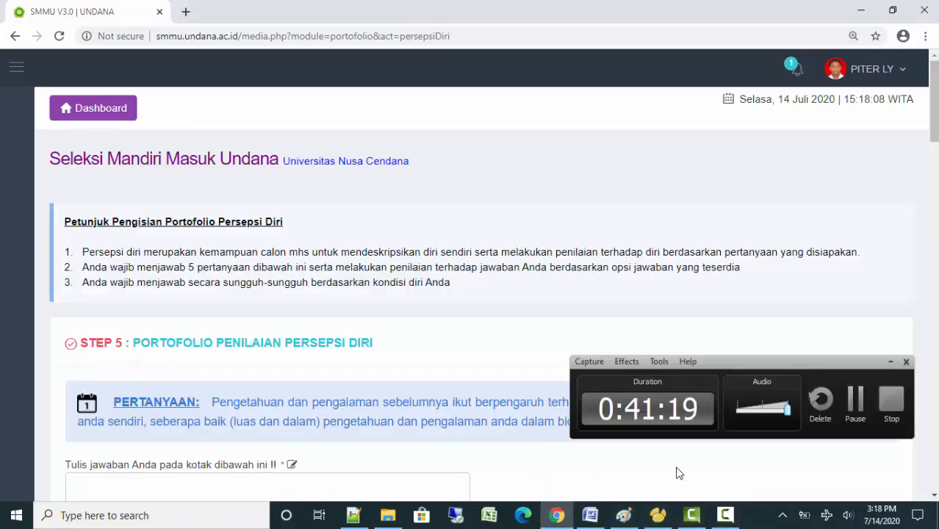
click(889, 362)
scroll(514, 367, down, 4)
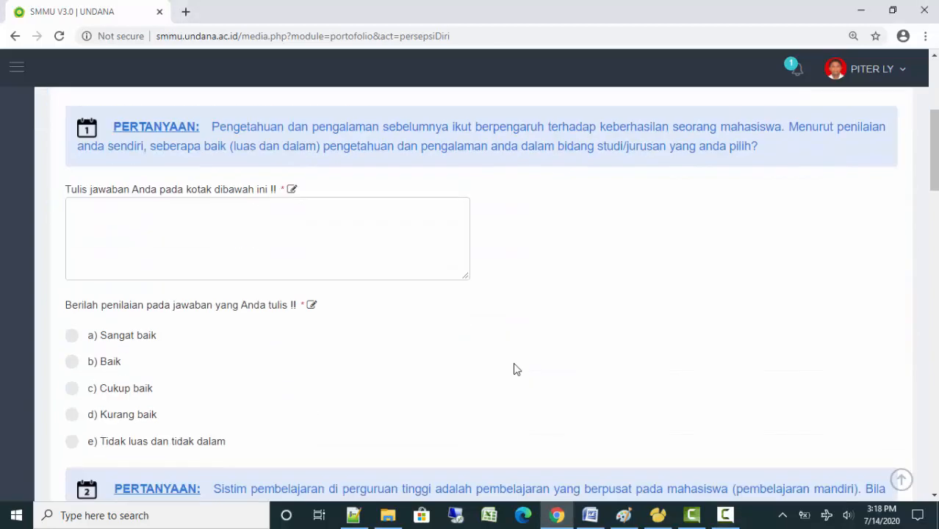
scroll(516, 370, up, 1)
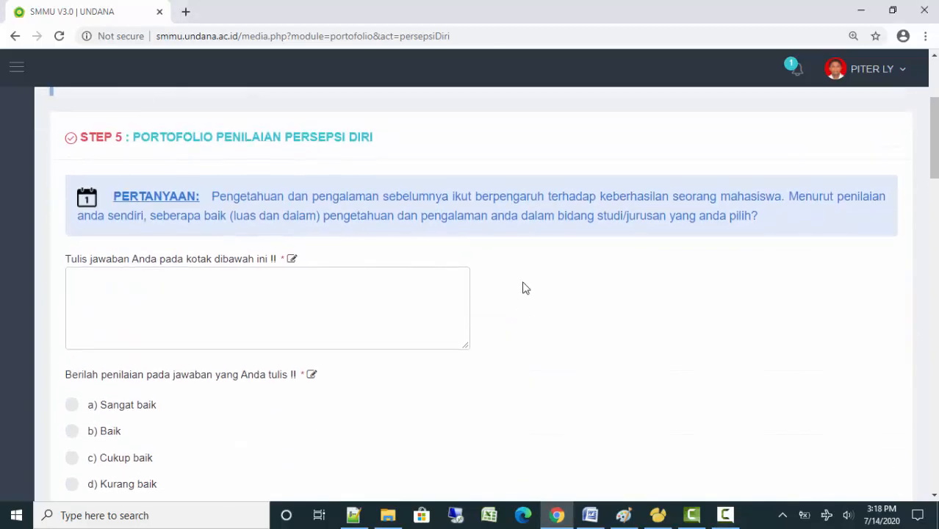
scroll(507, 294, up, 2)
drag(137, 270, 379, 291)
click(379, 291)
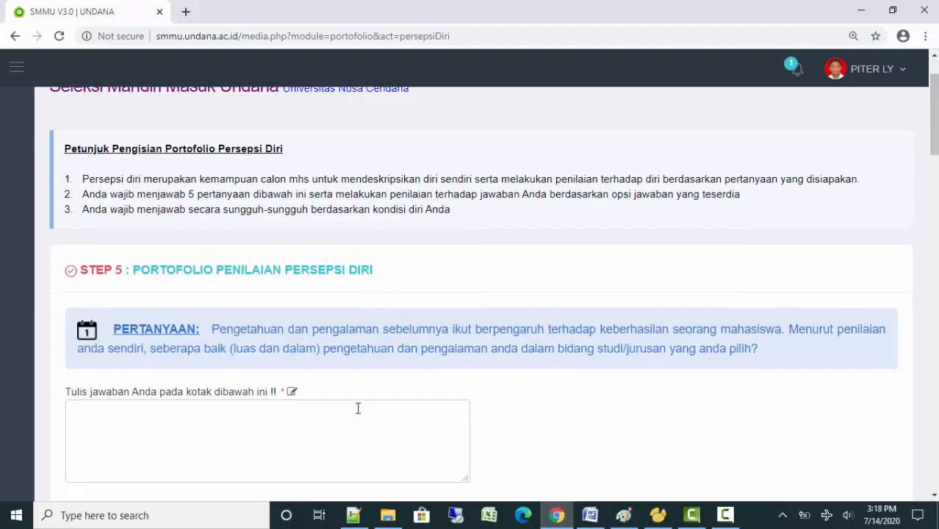
scroll(358, 408, down, 1)
Read the first question and place the cursor in its answer box
click(119, 356)
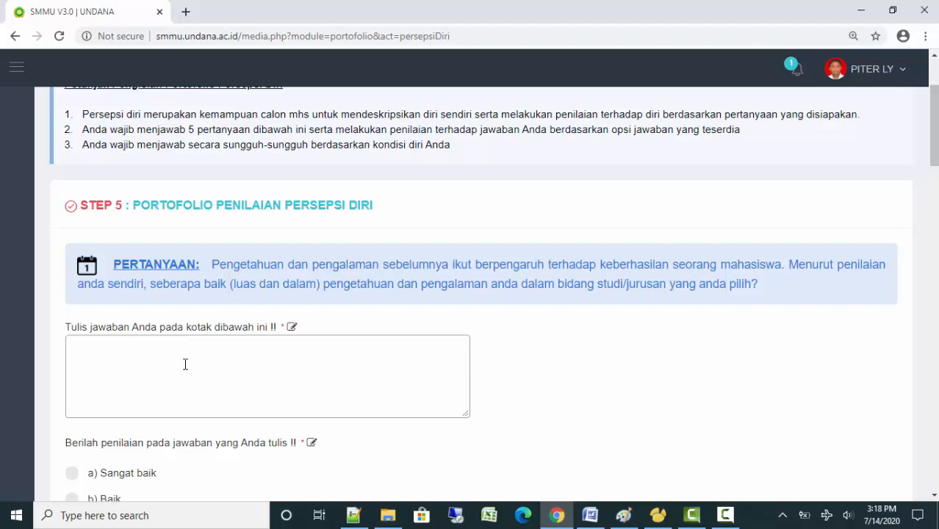
drag(212, 262, 796, 283)
click(304, 347)
click(199, 379)
scroll(230, 397, down, 1)
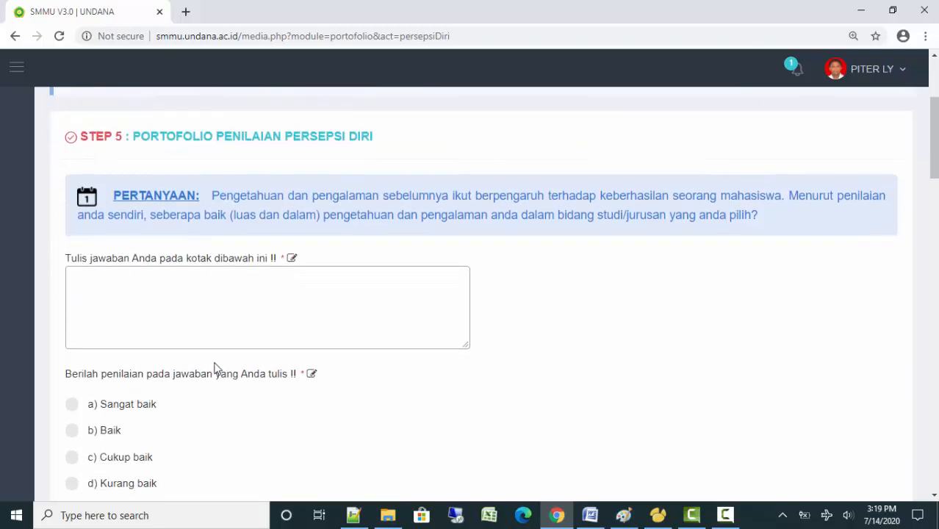
scroll(235, 392, down, 1)
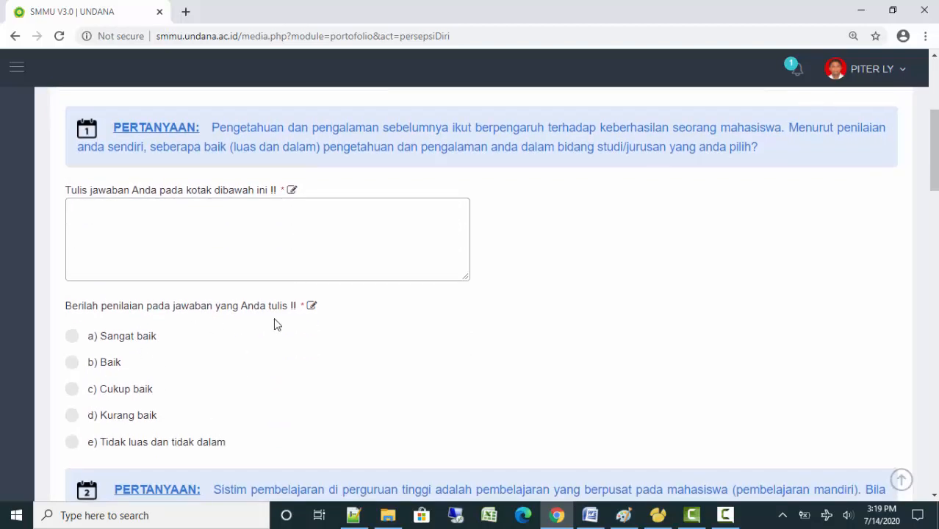
scroll(250, 312, up, 1)
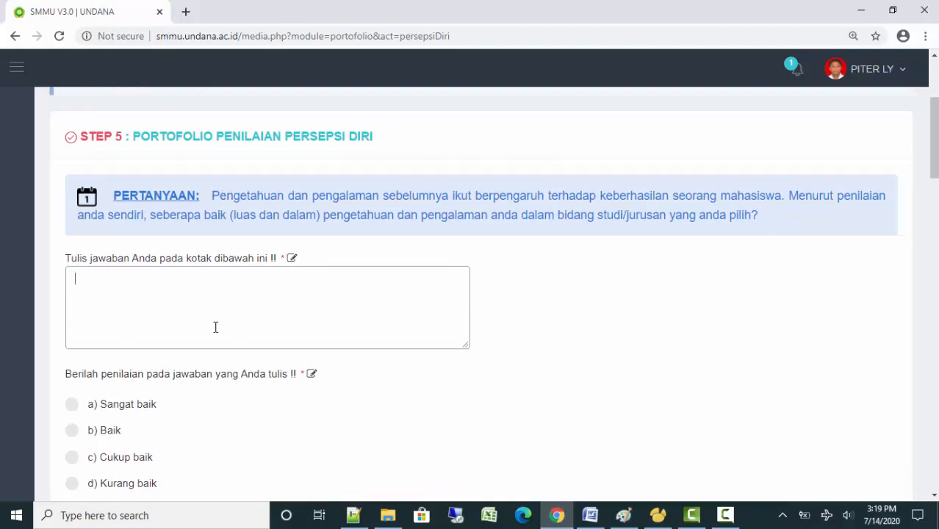
Answer the first two questions, rating them Sangat baik and Sangat mampu
text(gdsa ajgdasgdhagd ajgdhagd agdgdsa)
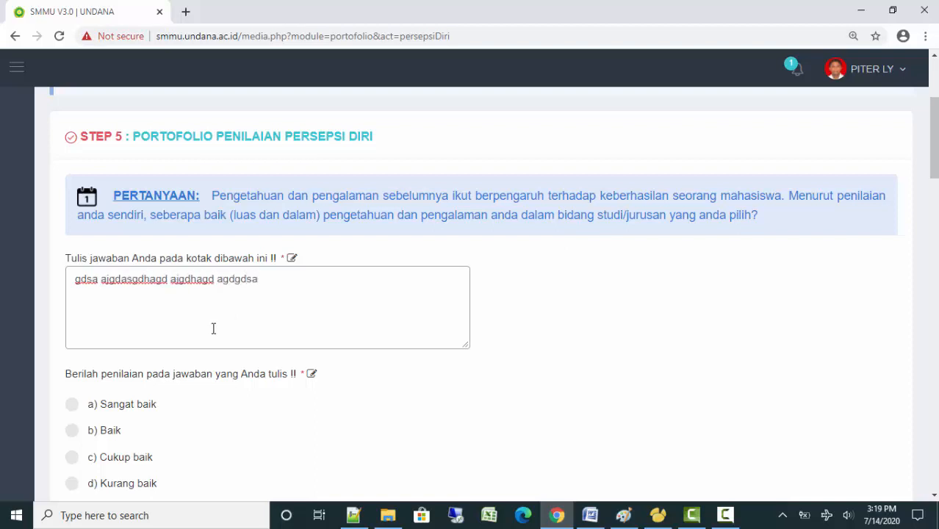
click(71, 404)
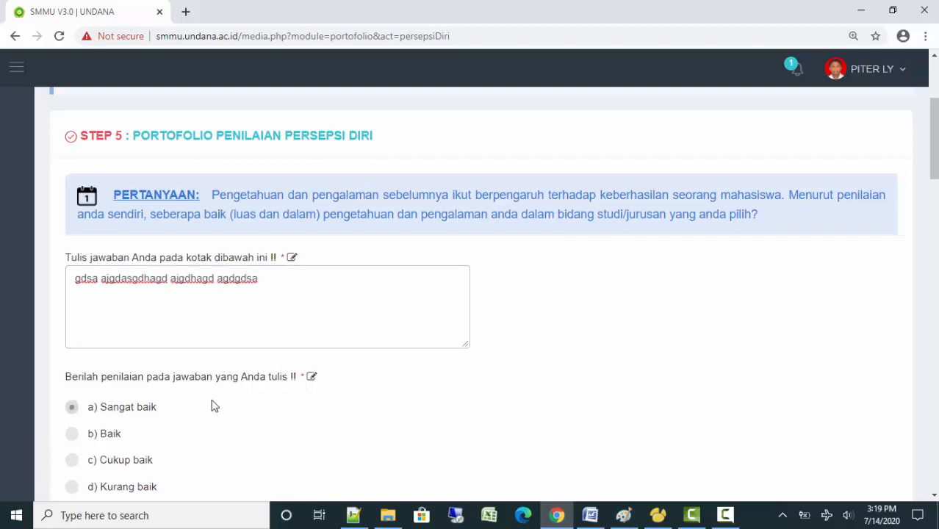
scroll(213, 403, down, 3)
scroll(228, 390, down, 2)
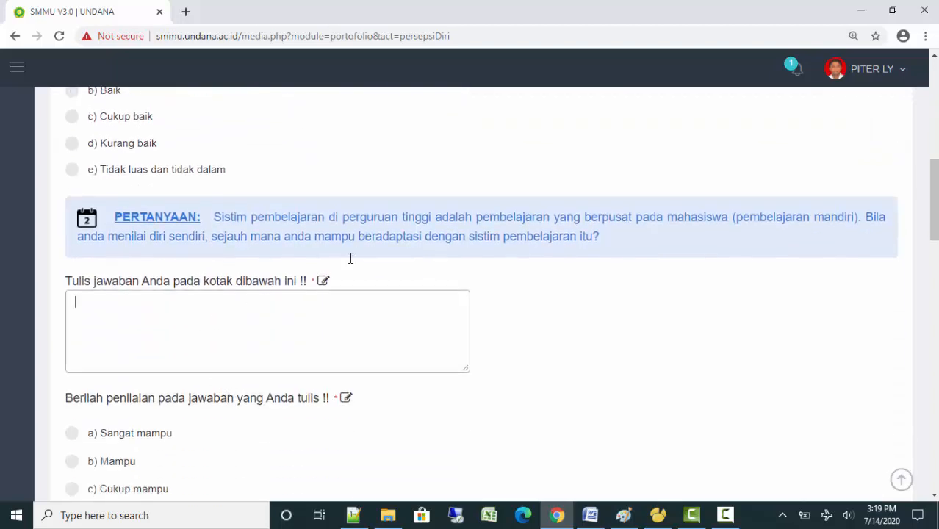
text(asdagdg asgdhgdhsa ghgfhsgfsjf)
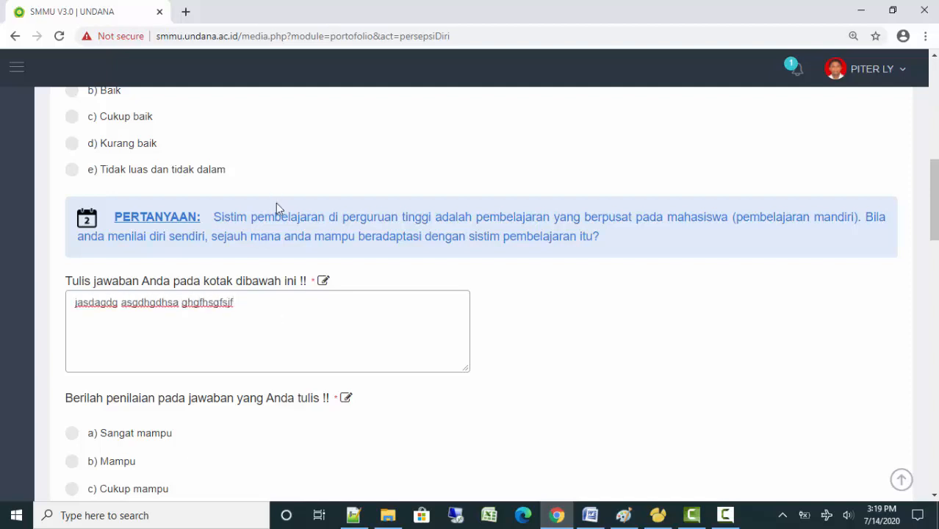
click(72, 435)
scroll(399, 450, down, 3)
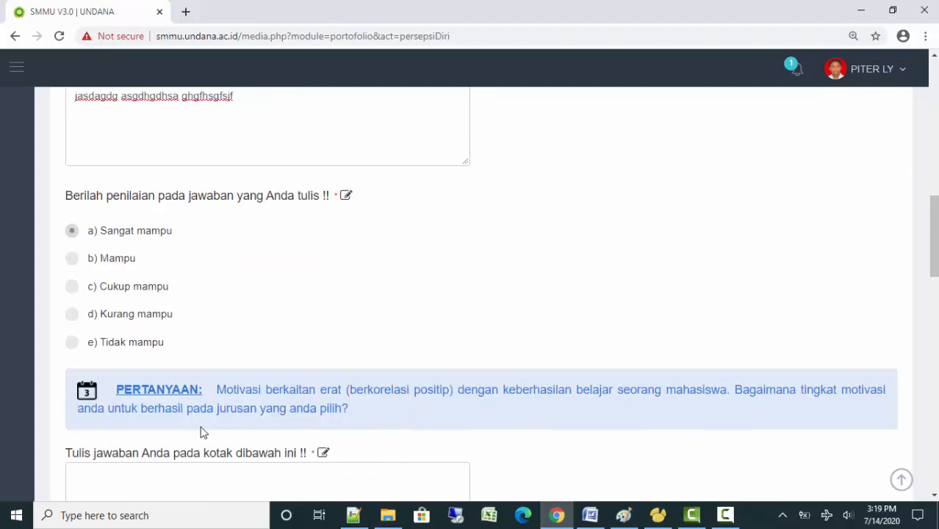
scroll(435, 354, down, 2)
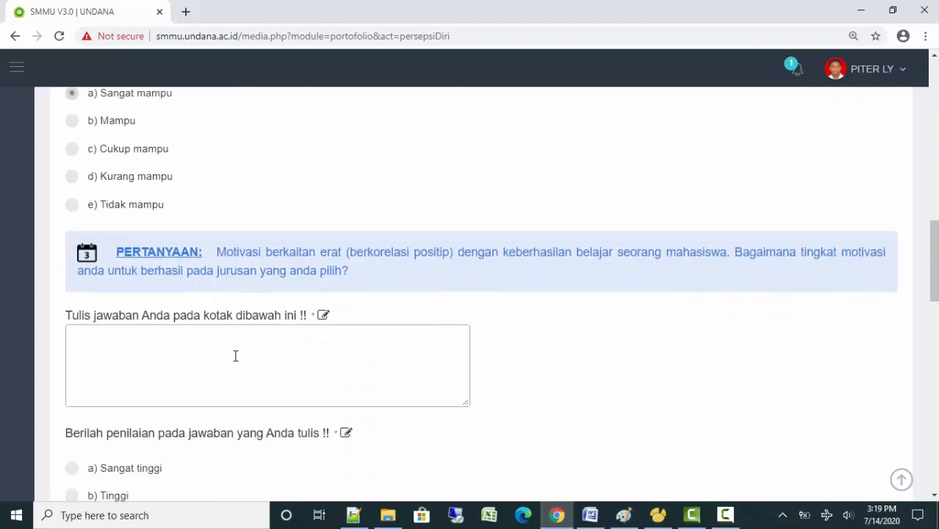
Answer questions 3 and 4, rating them Cukup Tinggi and Cukup Mampu
text(hfsjhfkjdsf hdsfjshsd sdhfkjshfkjsfs)
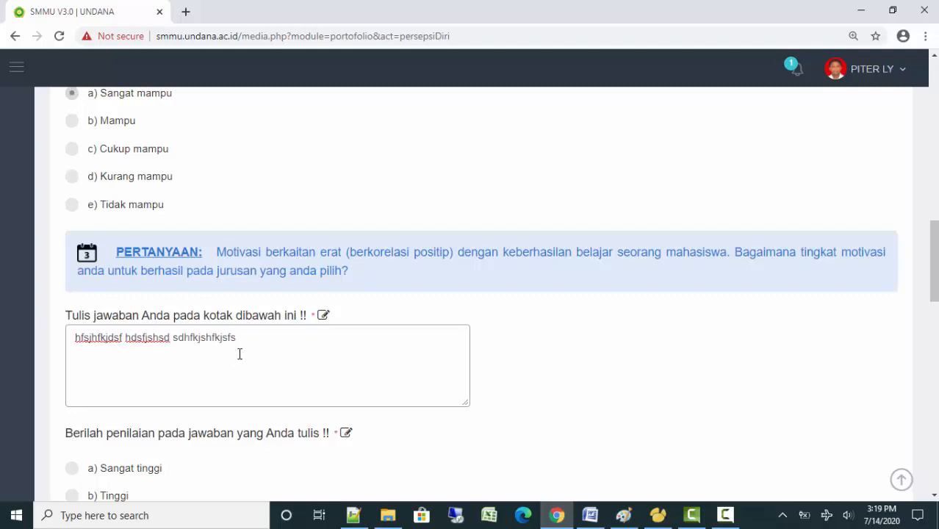
scroll(239, 354, down, 2)
click(74, 387)
scroll(432, 362, down, 3)
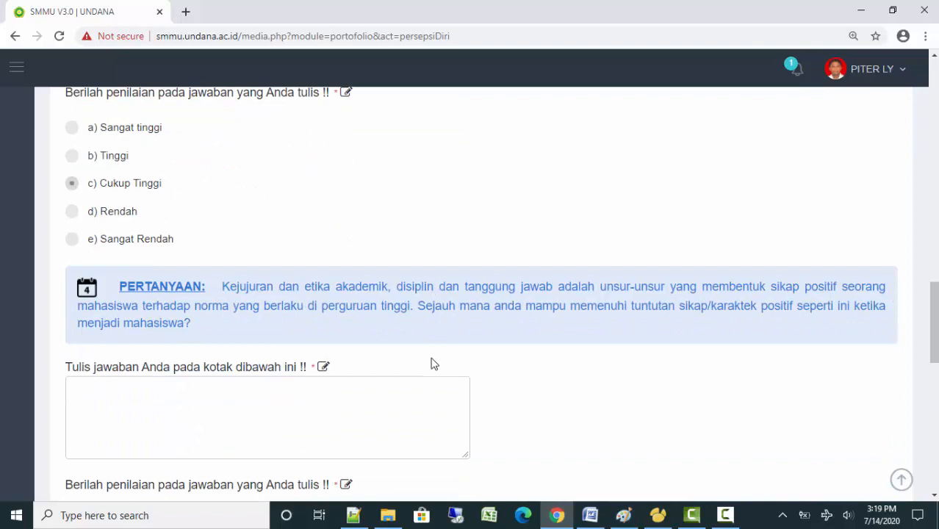
click(297, 416)
text(yoiryoi kdjkdjgdkfjgldfg)
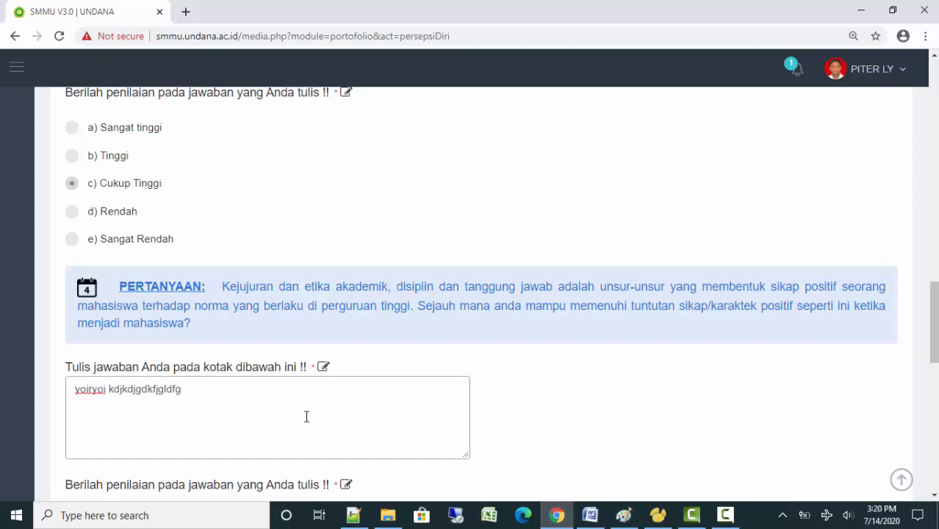
scroll(307, 417, down, 3)
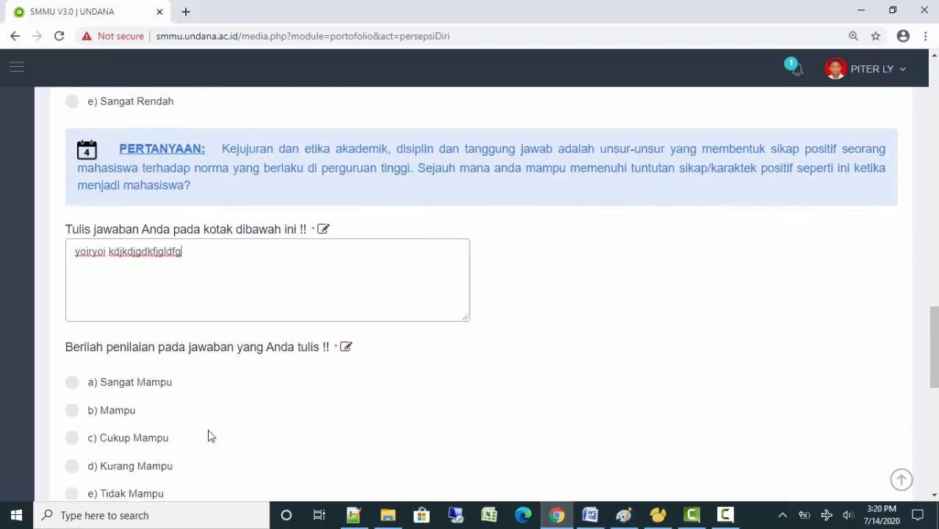
click(117, 439)
Answer question 5 and rate it Mampu
scroll(204, 441, down, 4)
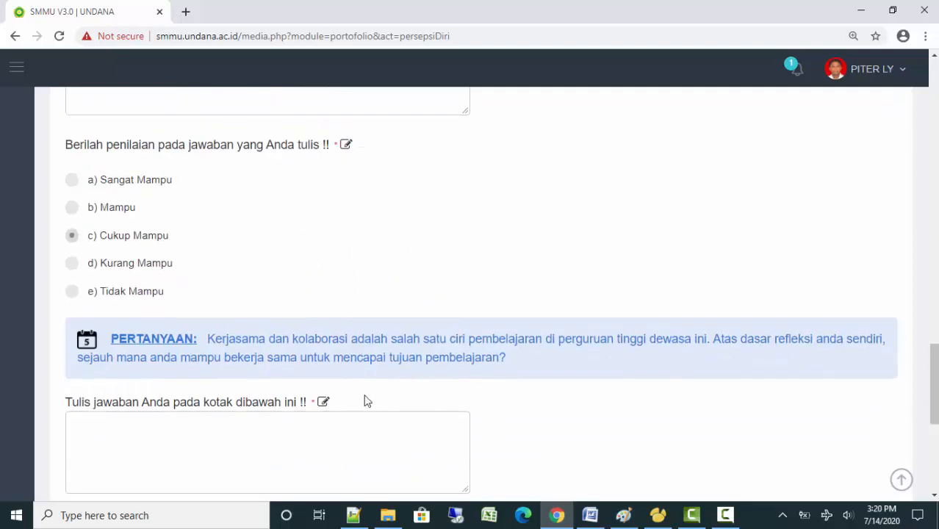
scroll(359, 400, down, 2)
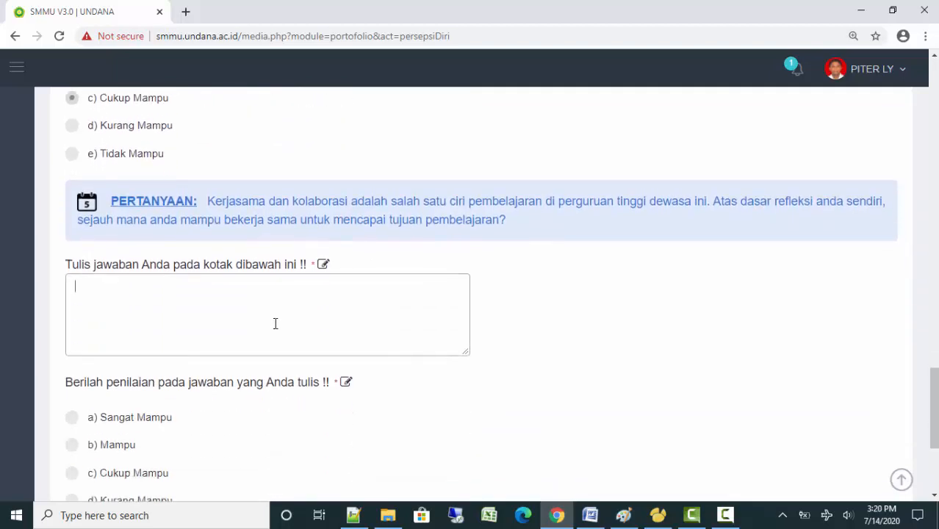
text(l;hgfh fgFSgfsgAFSGa yrewyrtwr)
scroll(312, 415, down, 2)
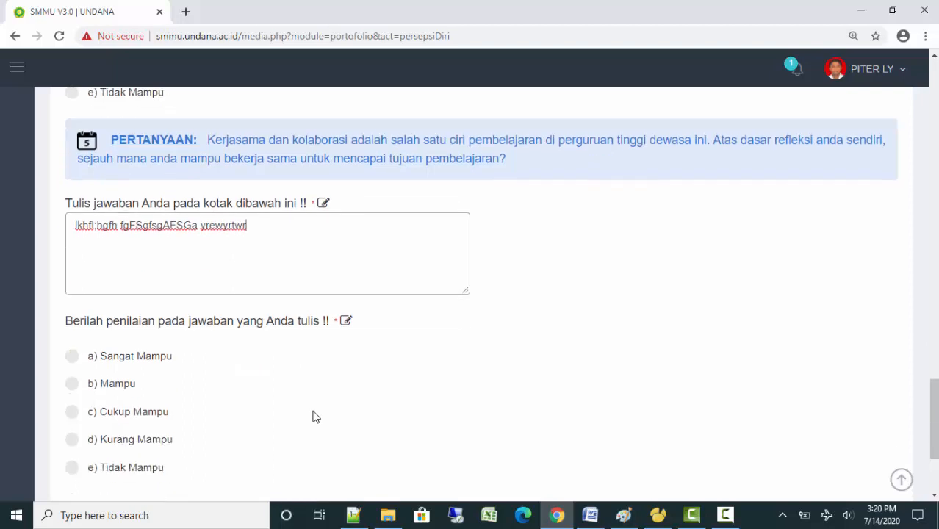
click(120, 318)
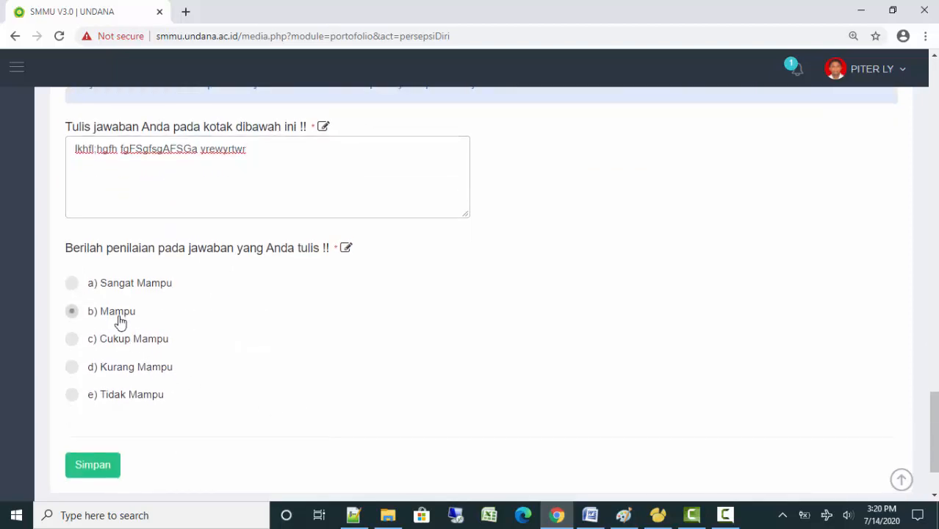
Save the completed Step 5 self-perception form
scroll(362, 405, down, 2)
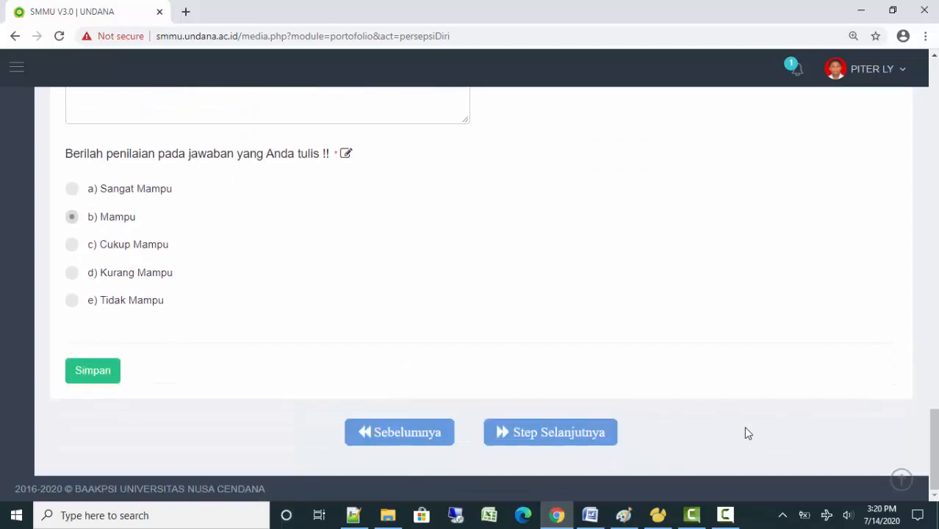
drag(932, 441, 851, 130)
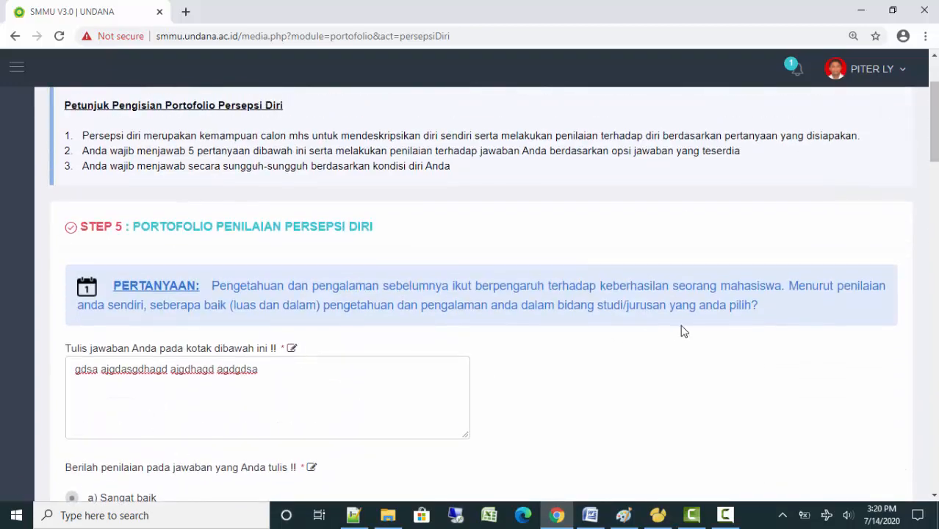
scroll(681, 331, down, 3)
drag(935, 176, 935, 460)
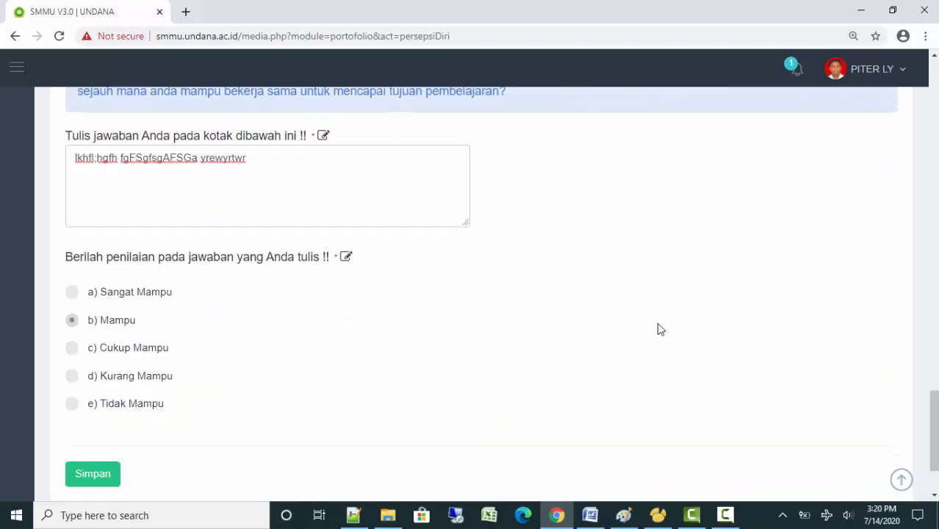
scroll(658, 327, down, 2)
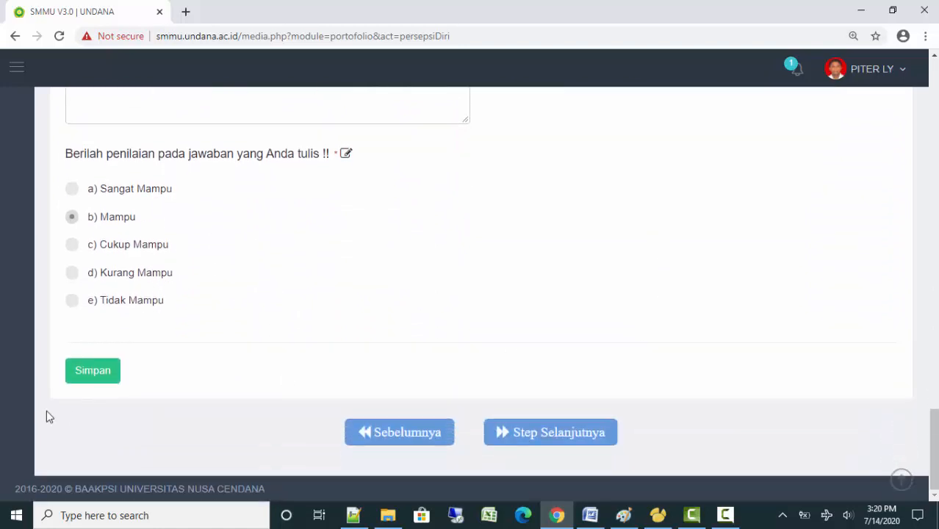
click(93, 371)
Dismiss the Sukses message and review the saved Step 5 answers
click(471, 357)
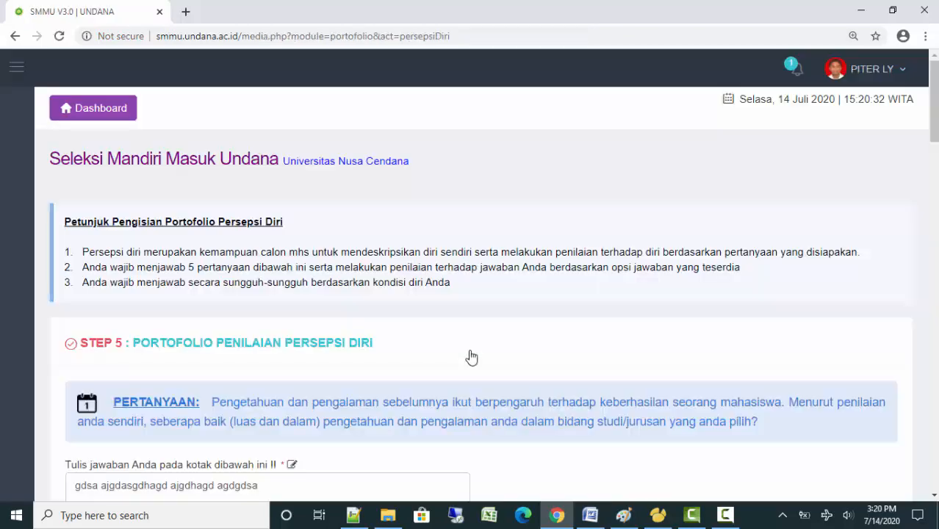
scroll(473, 356, down, 10)
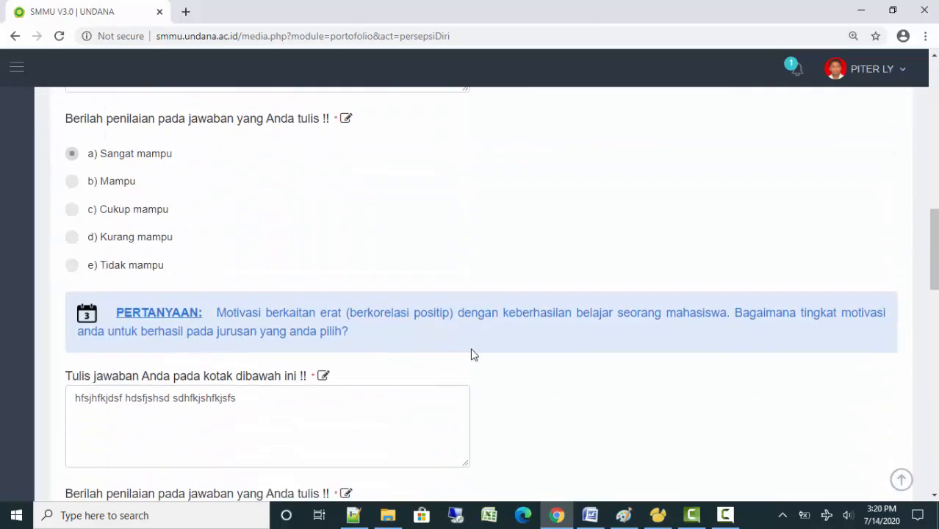
scroll(474, 355, down, 12)
scroll(472, 349, down, 4)
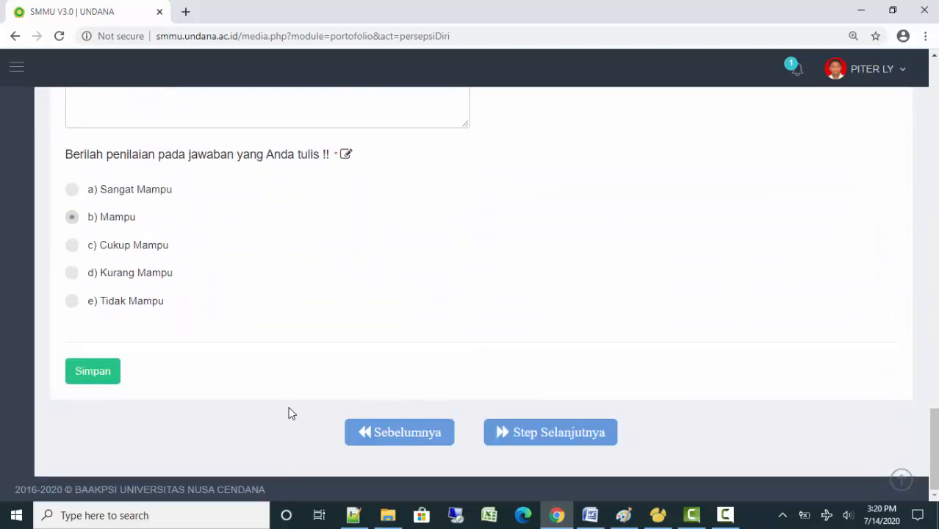
scroll(317, 290, up, 15)
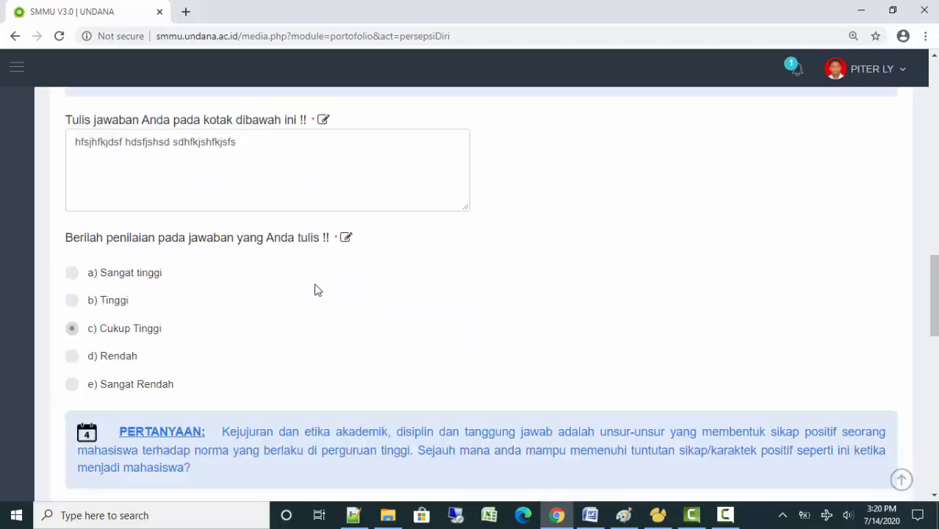
scroll(317, 291, up, 5)
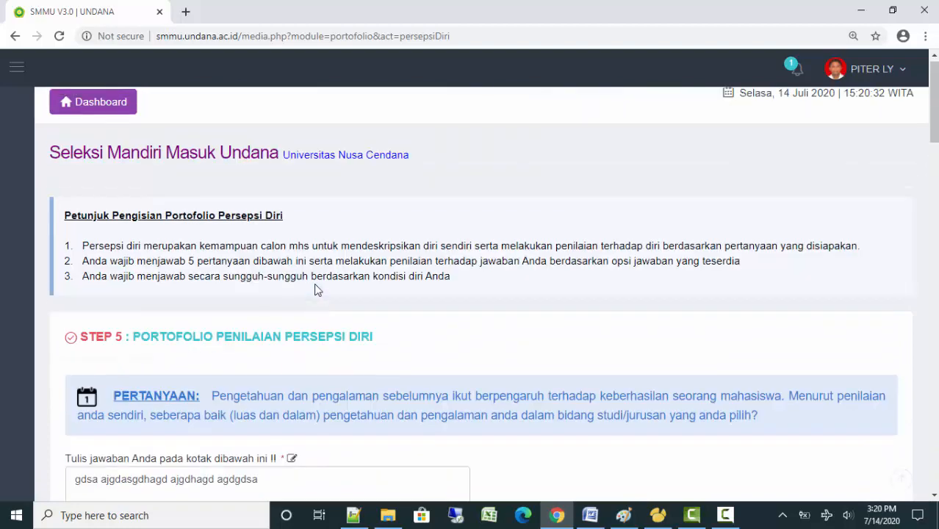
triple_click(238, 337)
click(428, 336)
drag(938, 129, 936, 477)
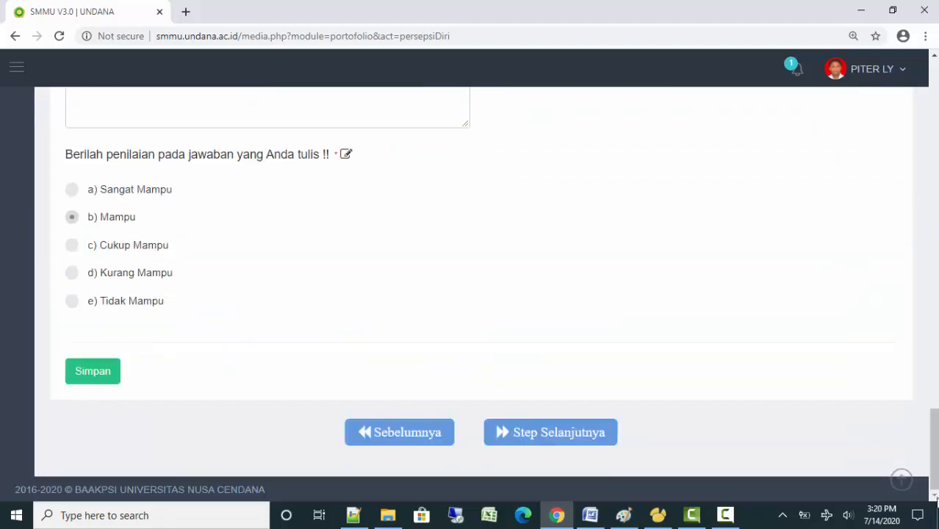
Go to Step 6 and submit a first disclaimer response set to disagree
click(511, 441)
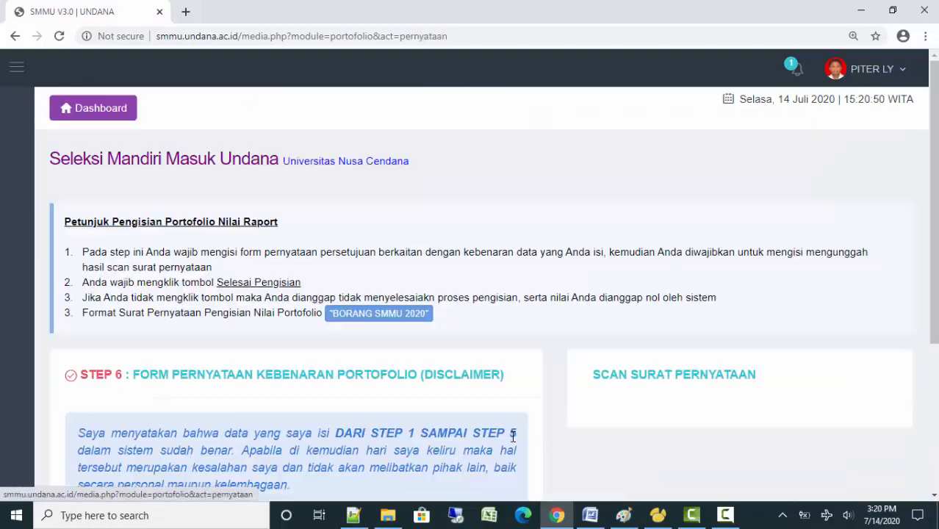
scroll(507, 313, down, 1)
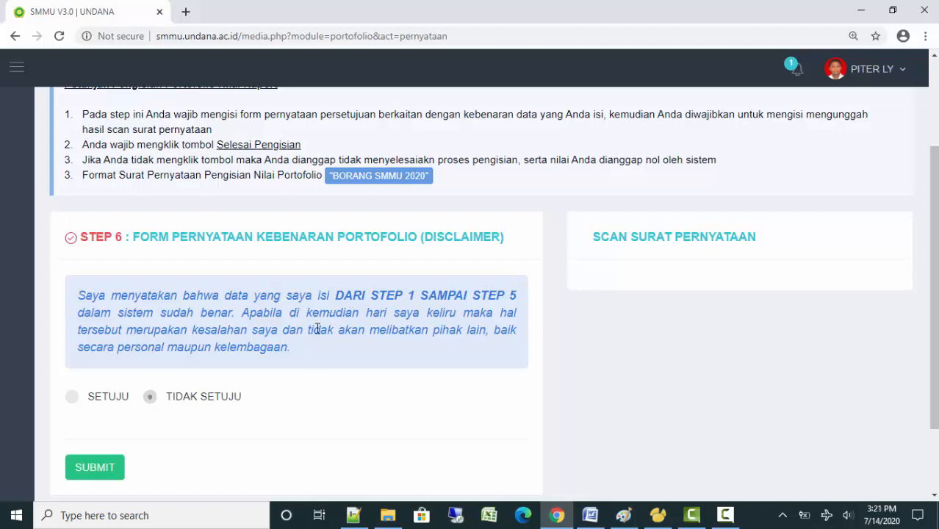
click(71, 398)
click(151, 398)
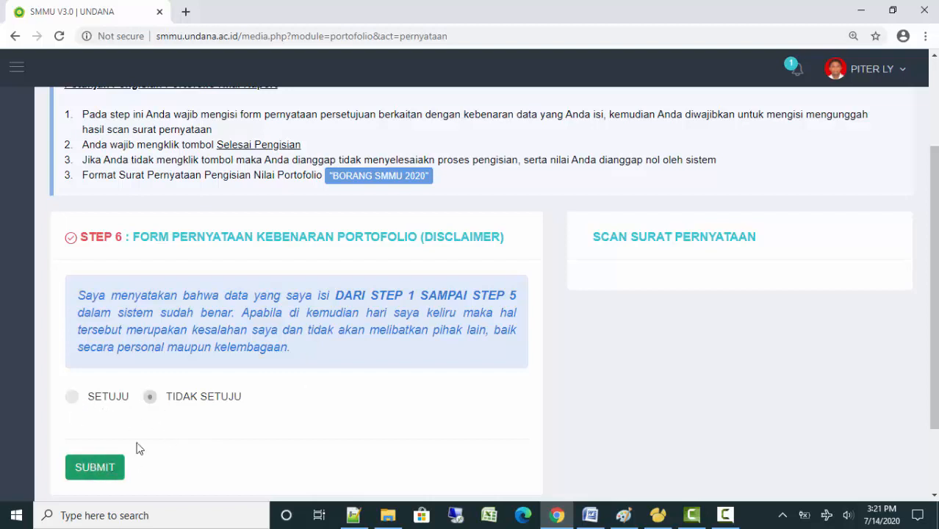
click(94, 468)
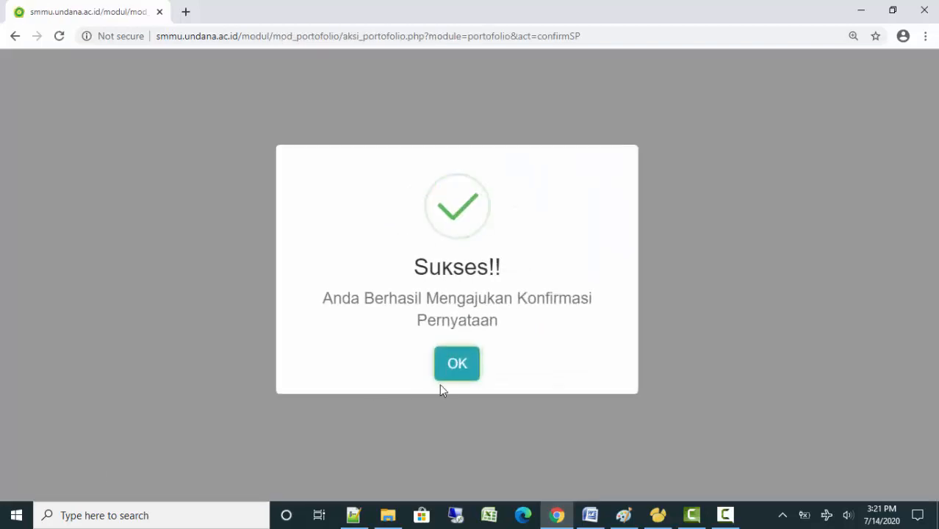
click(453, 370)
scroll(537, 346, down, 3)
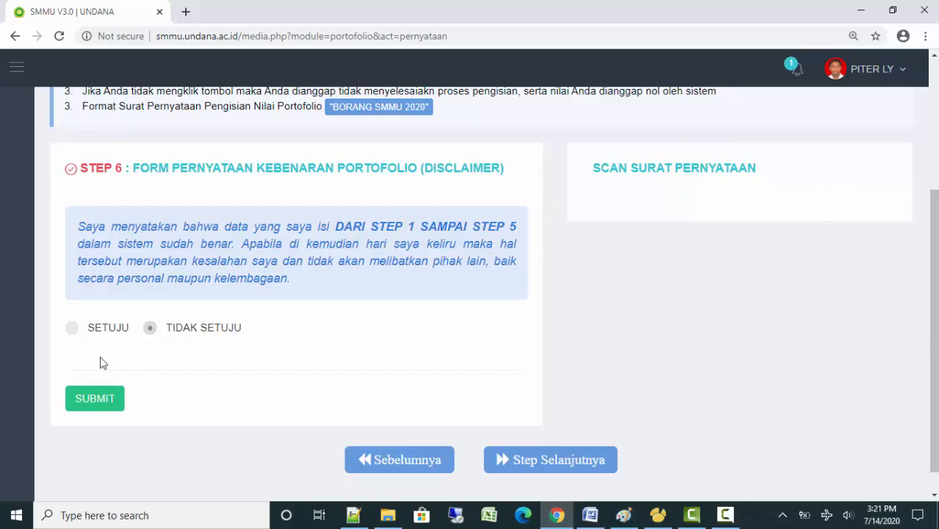
Resubmit the disclaimer as SETUJU, then open the Downloads folder
click(72, 328)
click(96, 404)
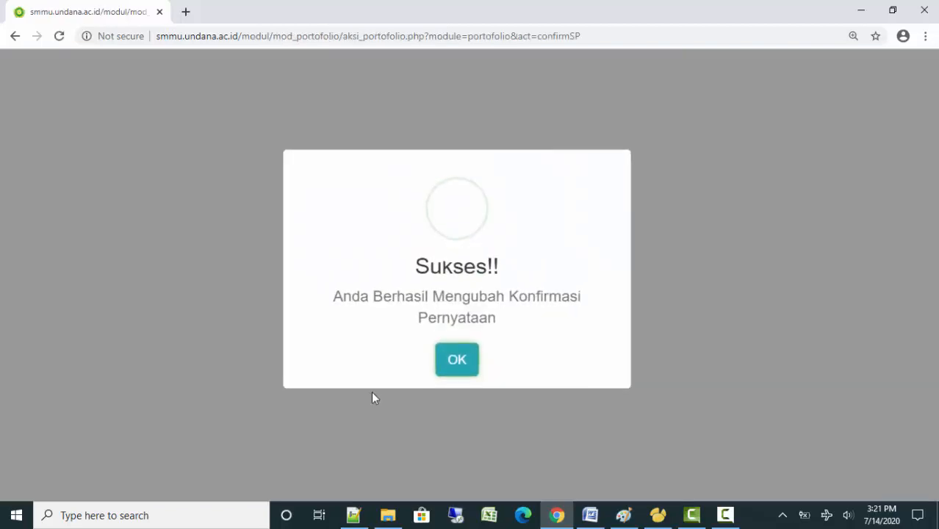
click(463, 375)
scroll(728, 344, down, 3)
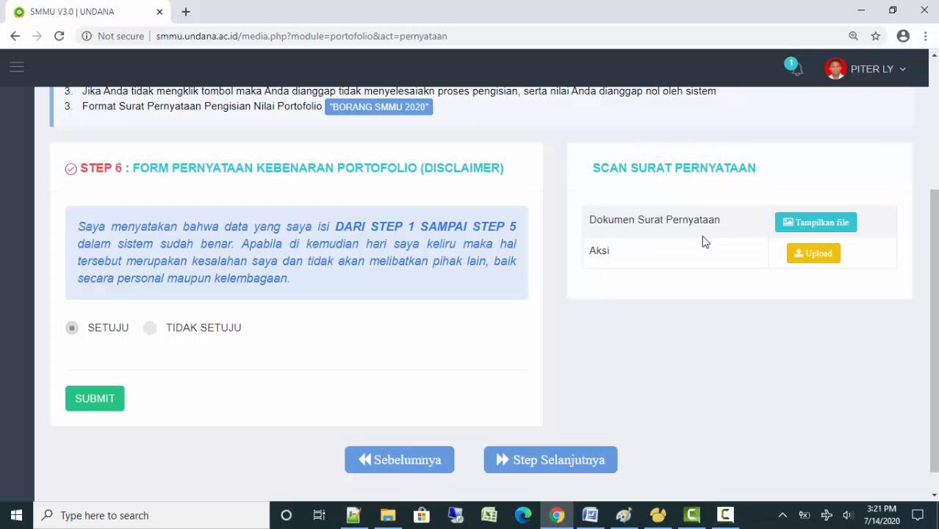
click(725, 515)
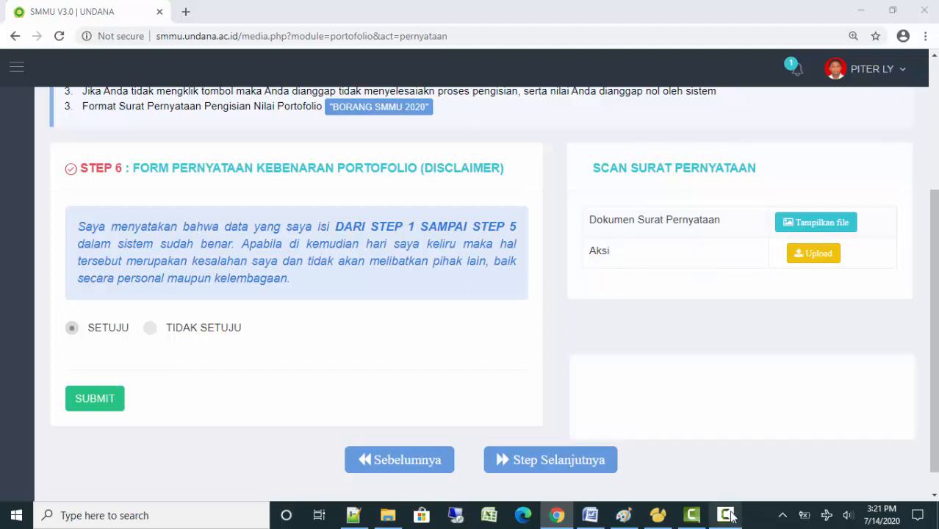
click(856, 415)
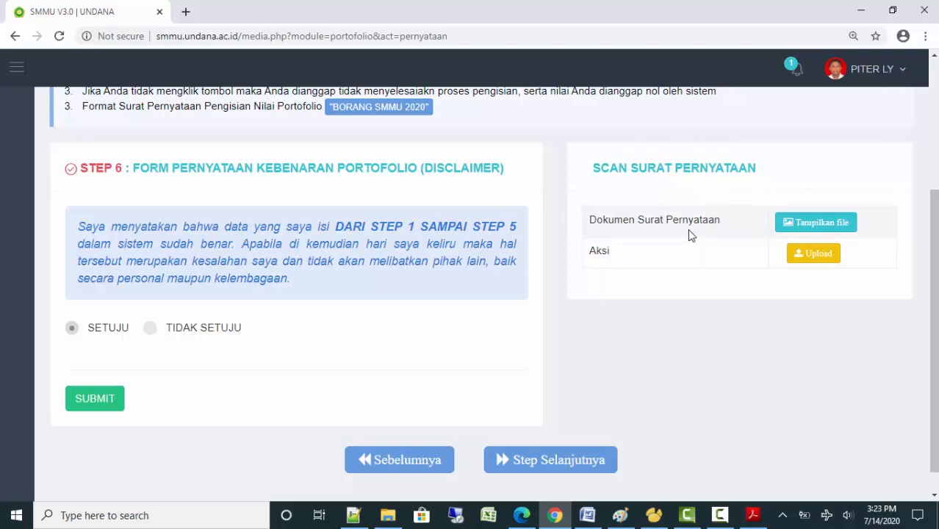
Read through BORANG_SMMU_2020.pdf in Acrobat Reader, then return to the SMMU page in Chrome
click(388, 515)
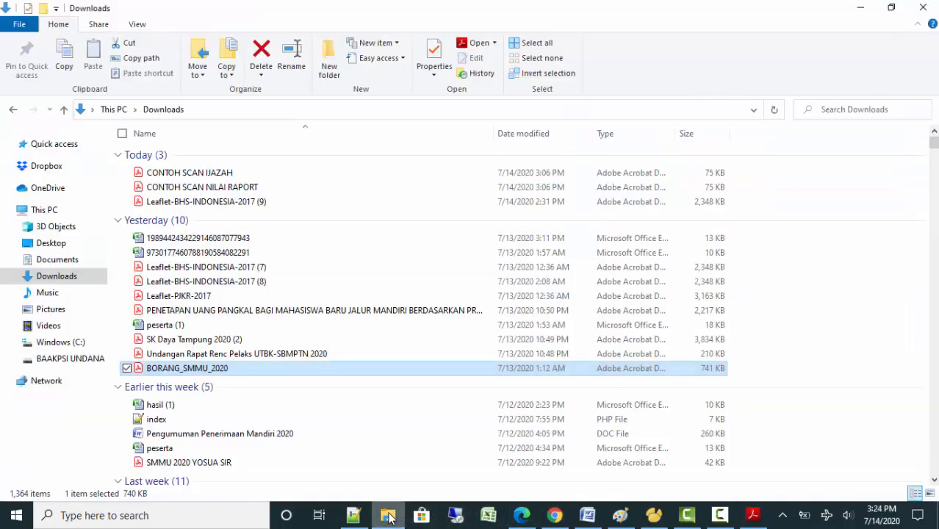
double_click(195, 368)
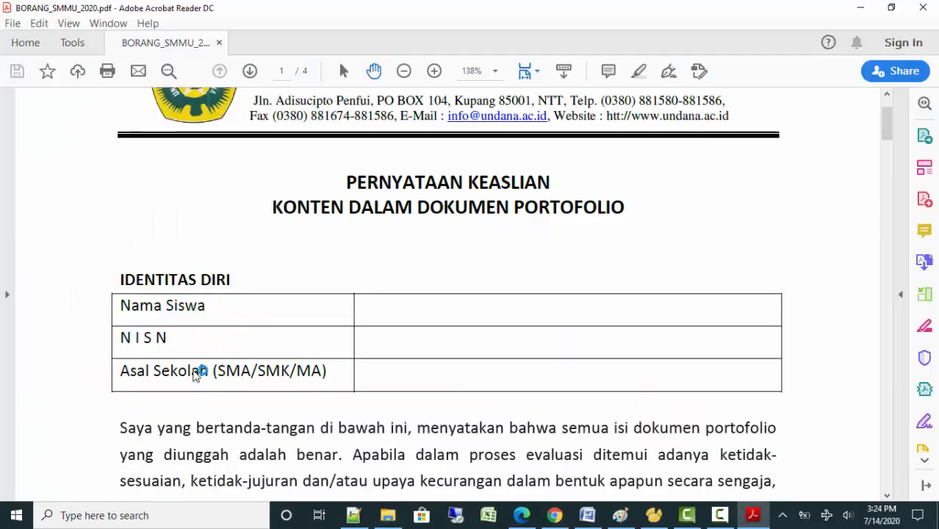
scroll(449, 272, up, 2)
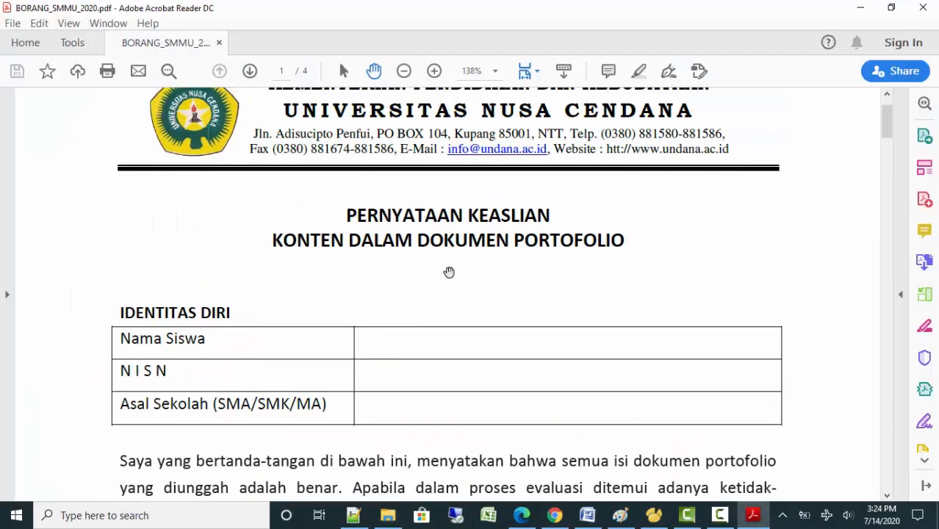
scroll(449, 273, down, 1)
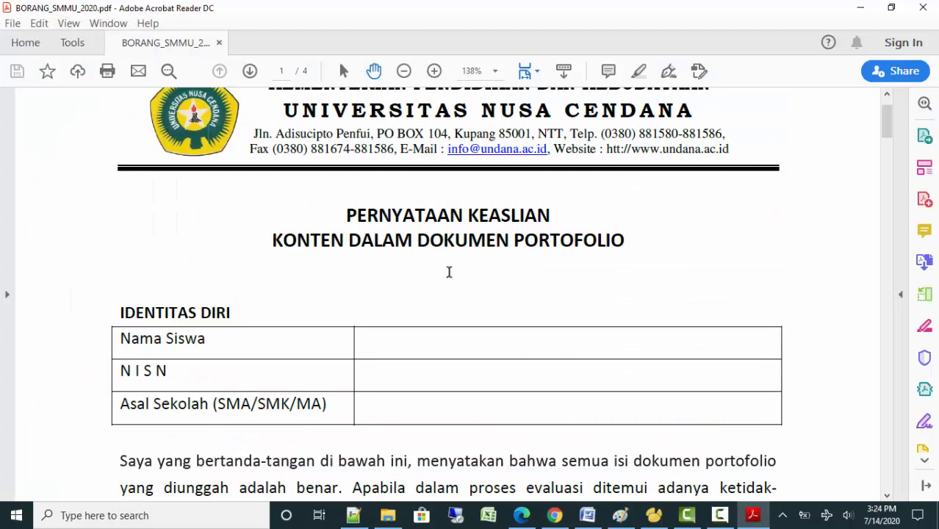
scroll(449, 273, down, 1)
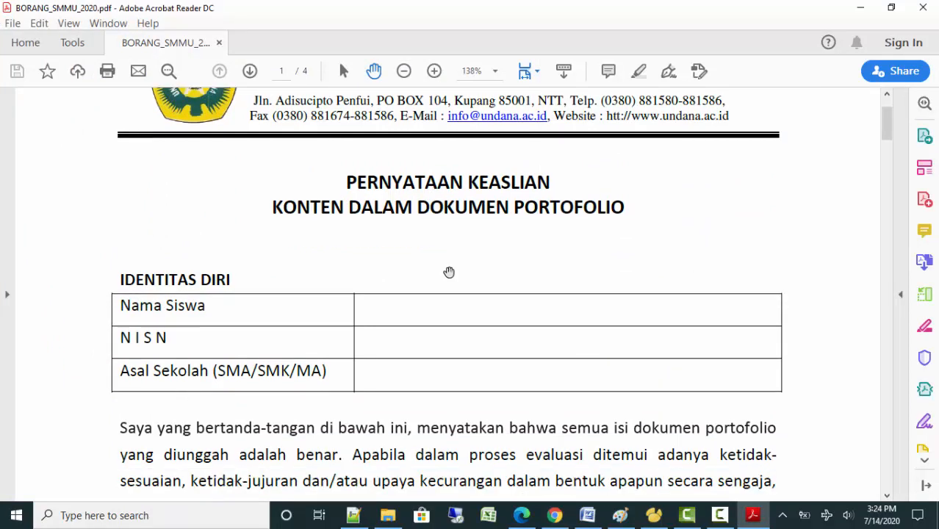
scroll(449, 272, down, 1)
scroll(449, 272, down, 1)
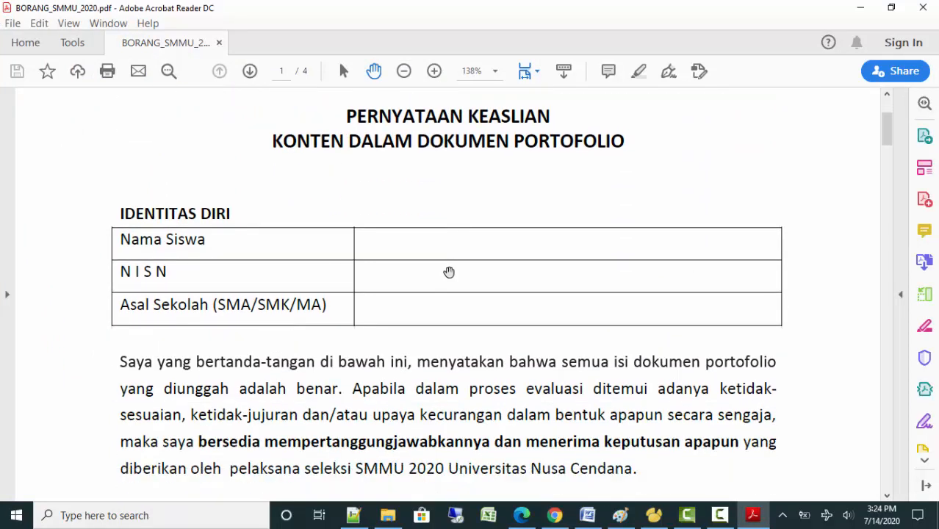
scroll(449, 273, down, 4)
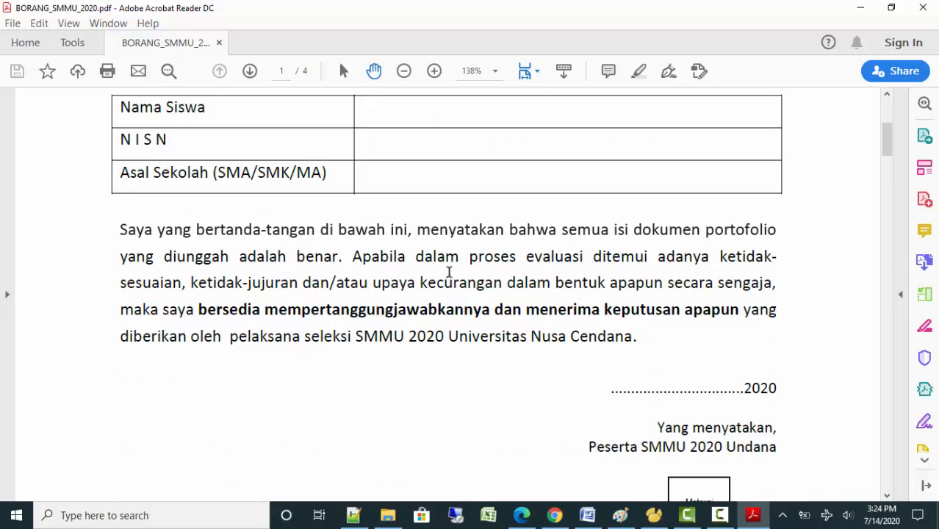
scroll(449, 272, down, 4)
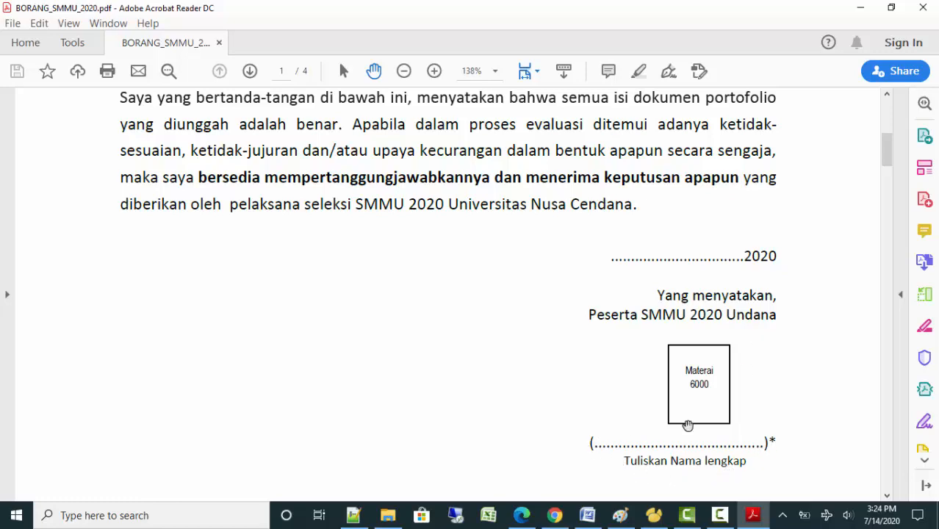
scroll(377, 242, up, 9)
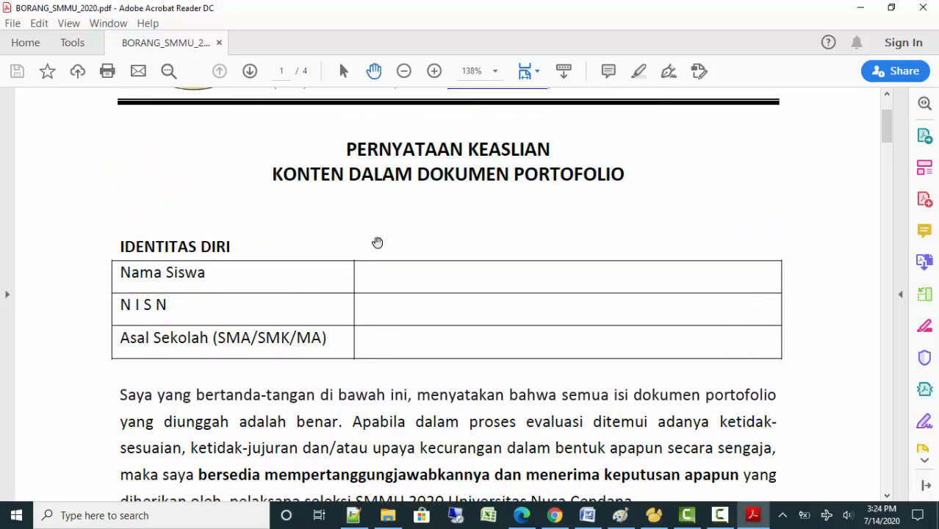
scroll(377, 242, up, 2)
scroll(377, 241, up, 2)
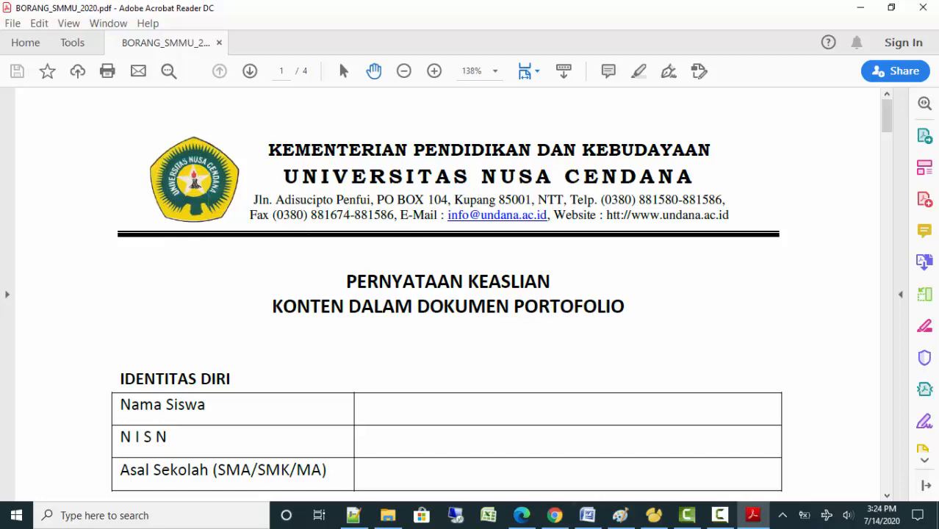
click(555, 515)
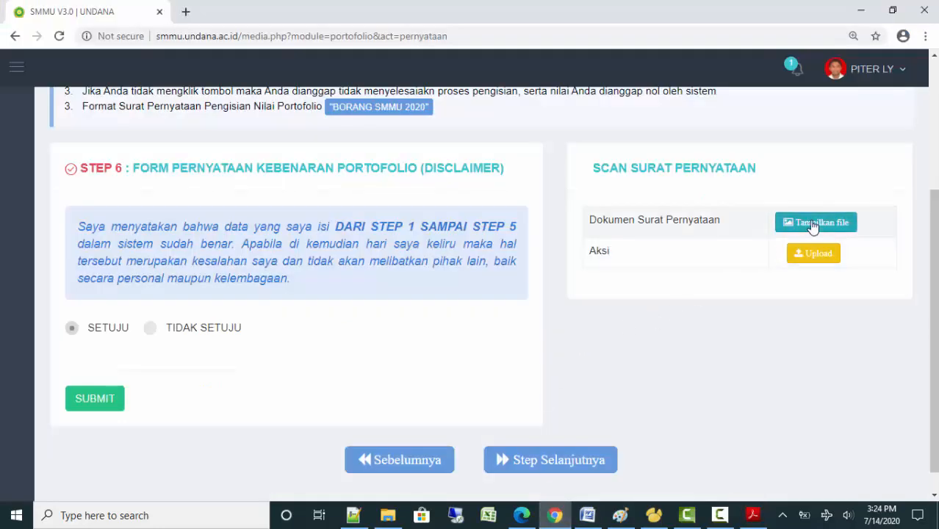
Check the stored scan, then upload CONTOH SCAN NILAI RAPORT.pdf as the statement letter
click(813, 222)
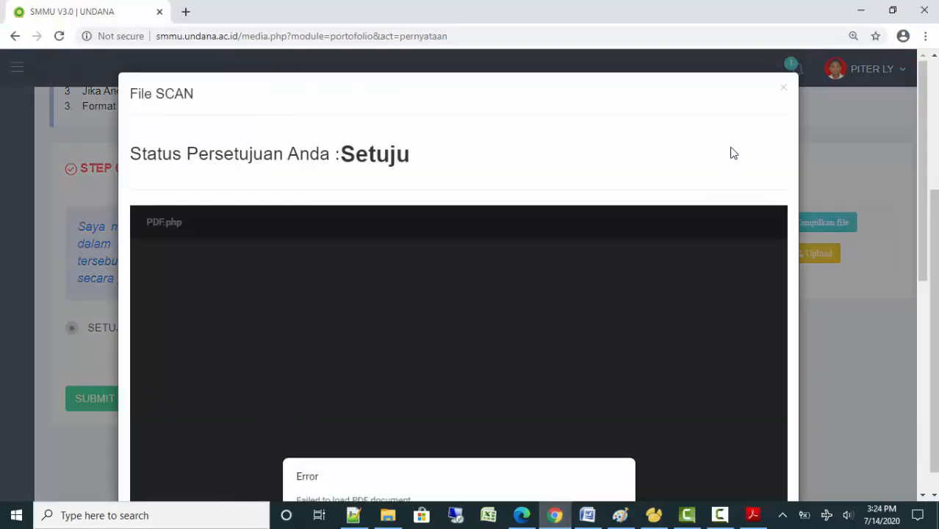
click(784, 90)
click(790, 253)
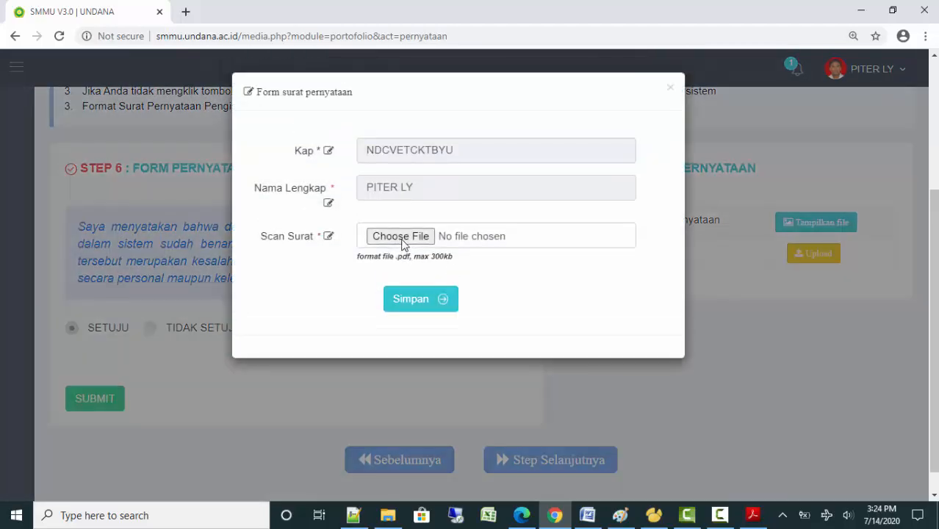
click(401, 236)
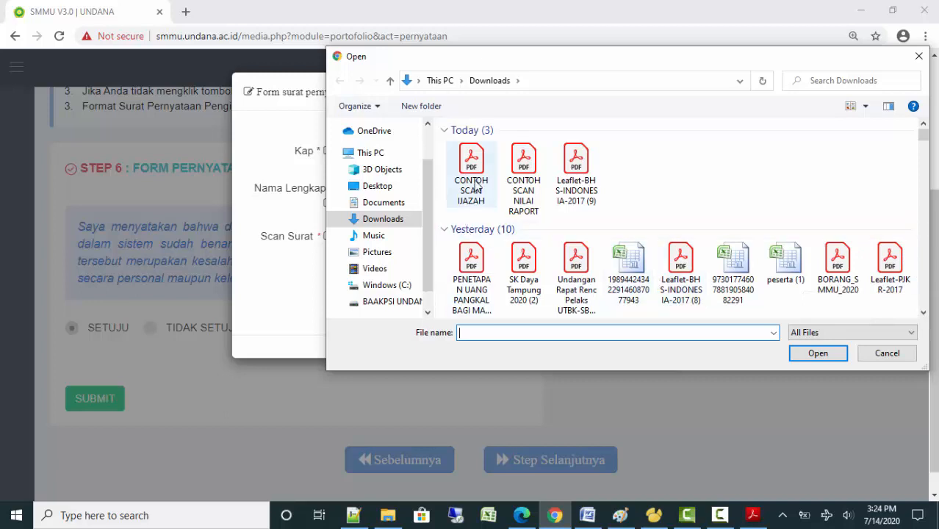
double_click(517, 172)
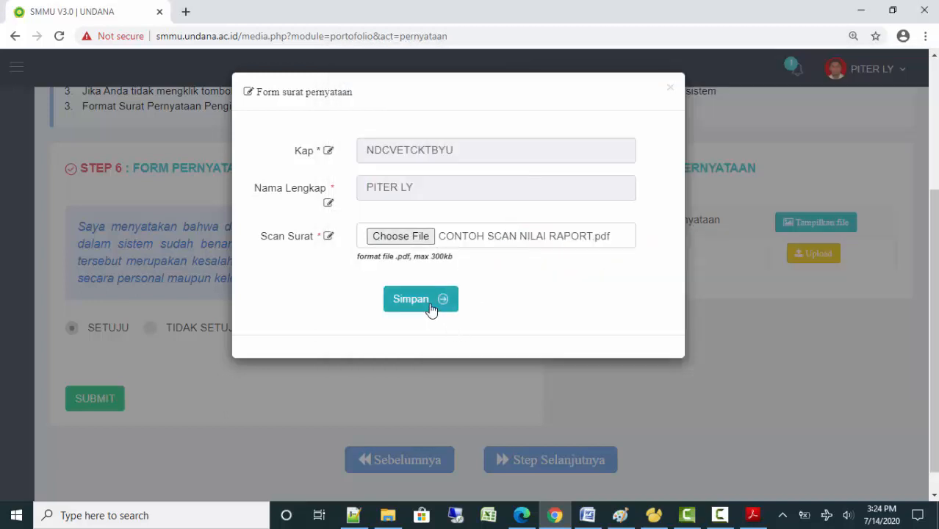
click(431, 307)
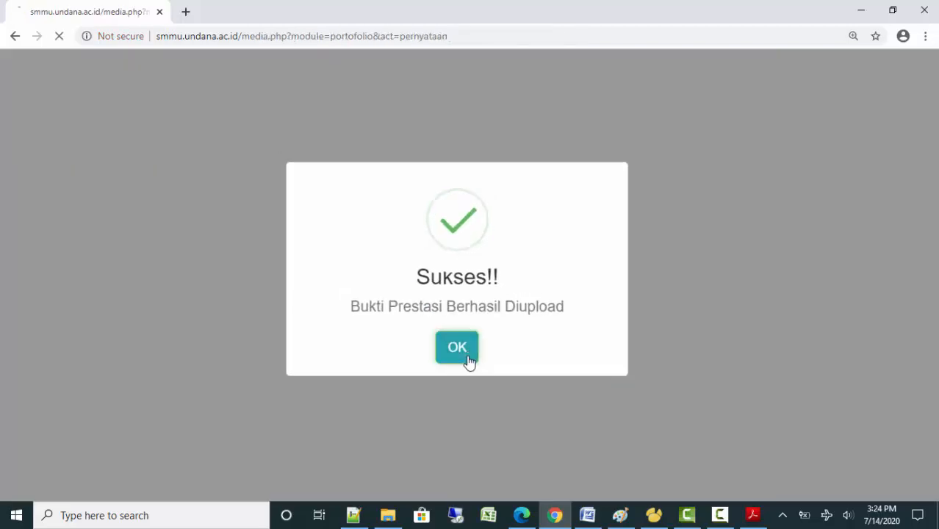
click(468, 358)
scroll(646, 321, down, 3)
scroll(667, 342, down, 1)
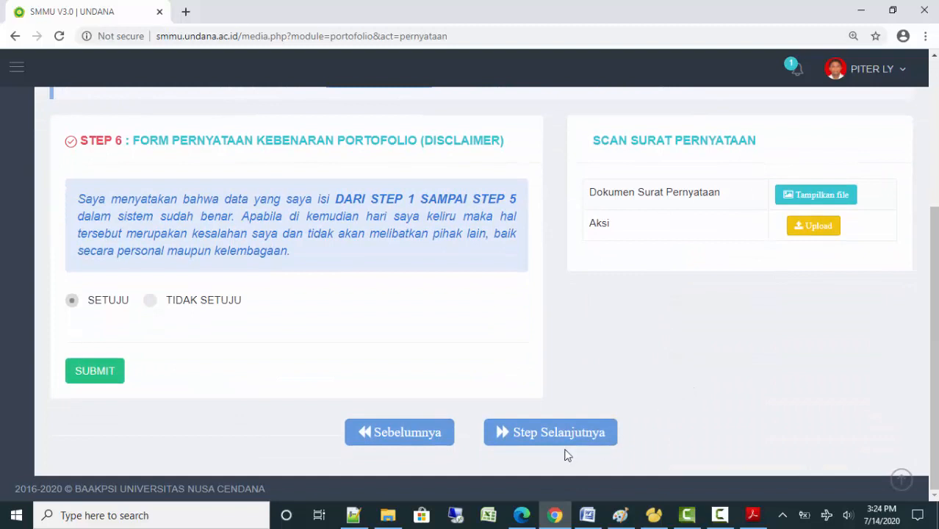
Go past Step 6 and choose AJUKAN DATA PORTOFOLIO SAYA to submit the portfolio
click(560, 436)
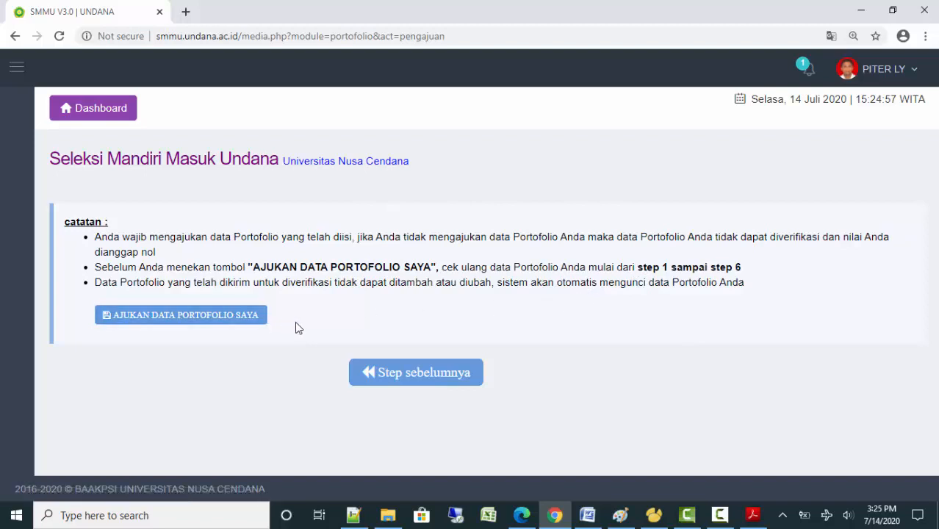
click(172, 325)
Confirm the submission and check the participant number and study program choices on the card
click(537, 132)
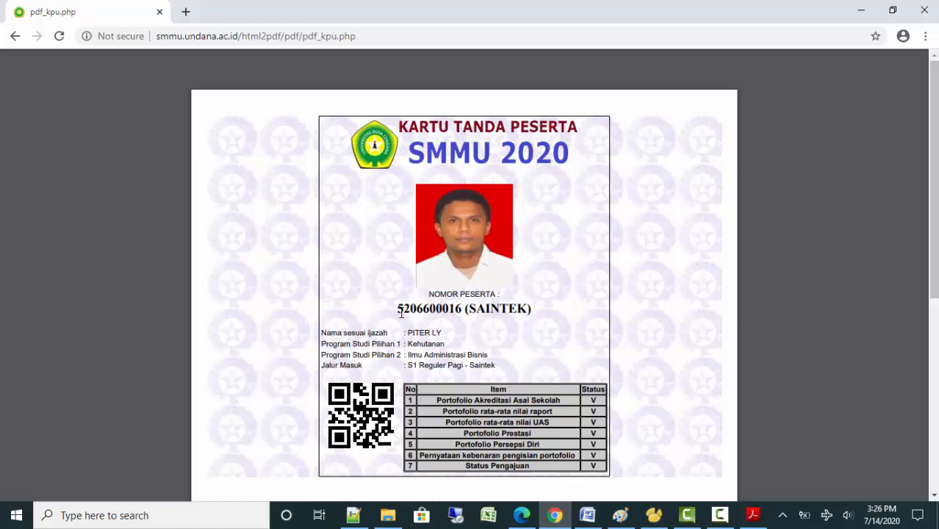
drag(399, 311, 460, 307)
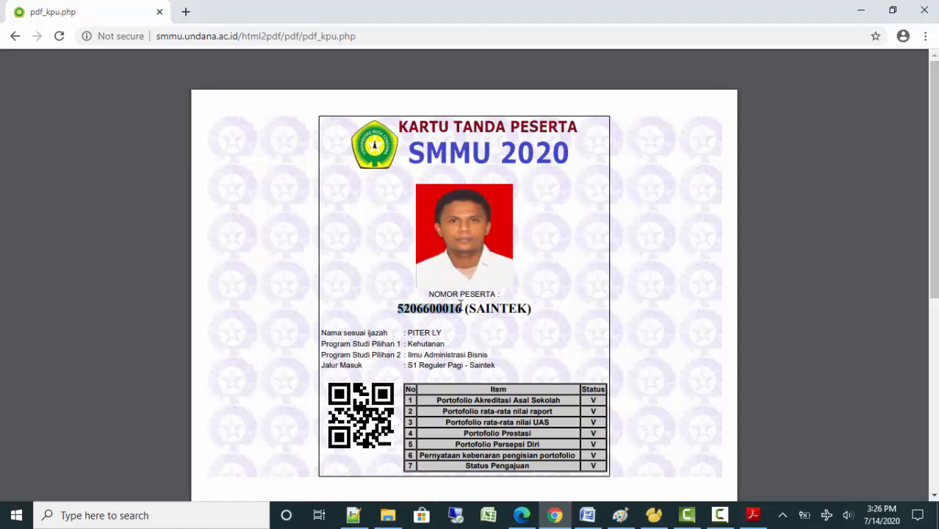
drag(406, 343, 451, 344)
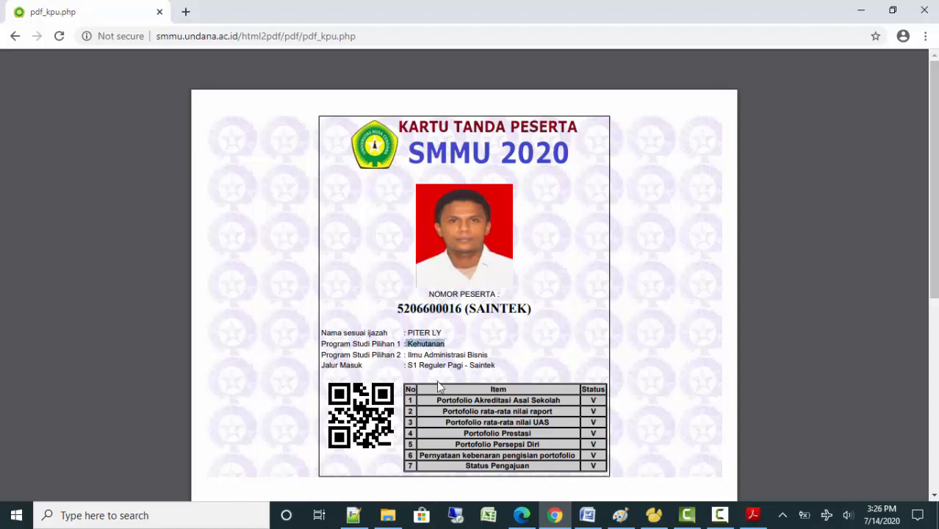
click(450, 345)
drag(409, 358, 497, 350)
click(497, 350)
Review the rest of the SMMU 2020 card, then go back to the submission page
scroll(538, 356, down, 2)
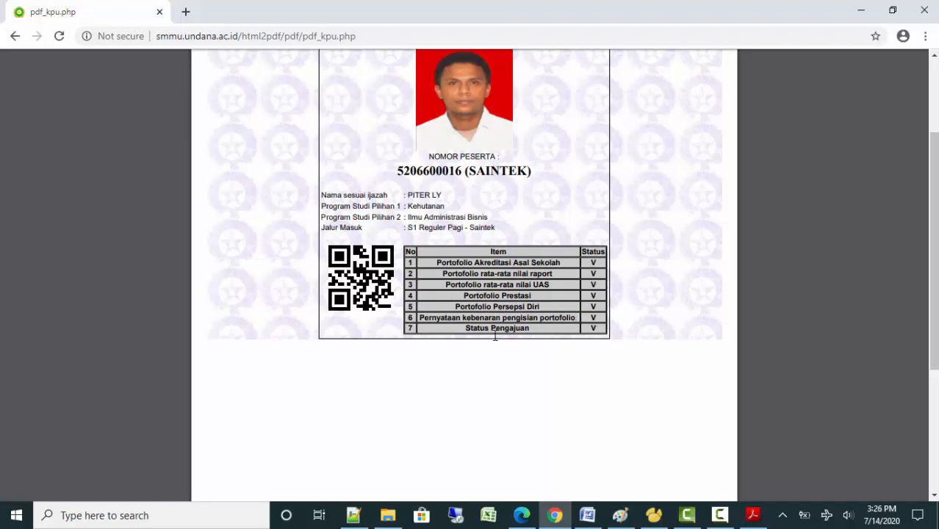
scroll(595, 279, up, 2)
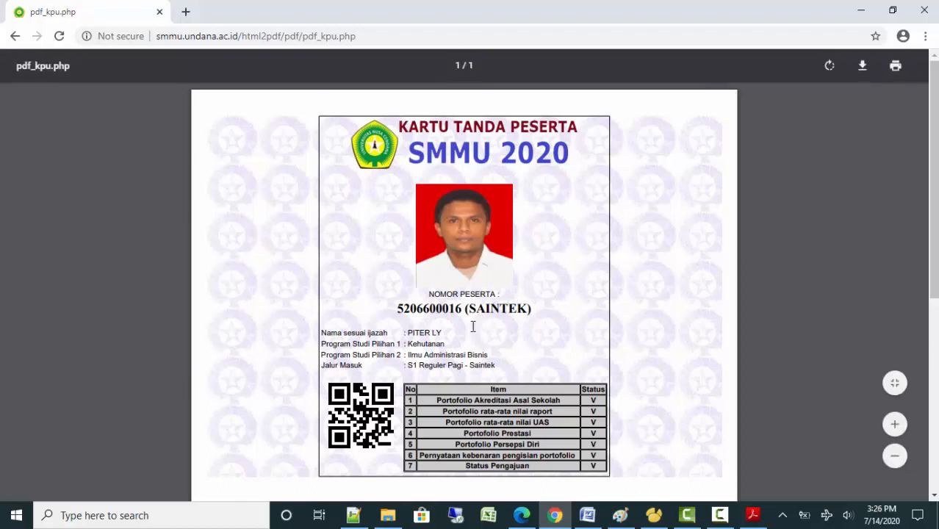
double_click(419, 311)
click(570, 310)
click(16, 37)
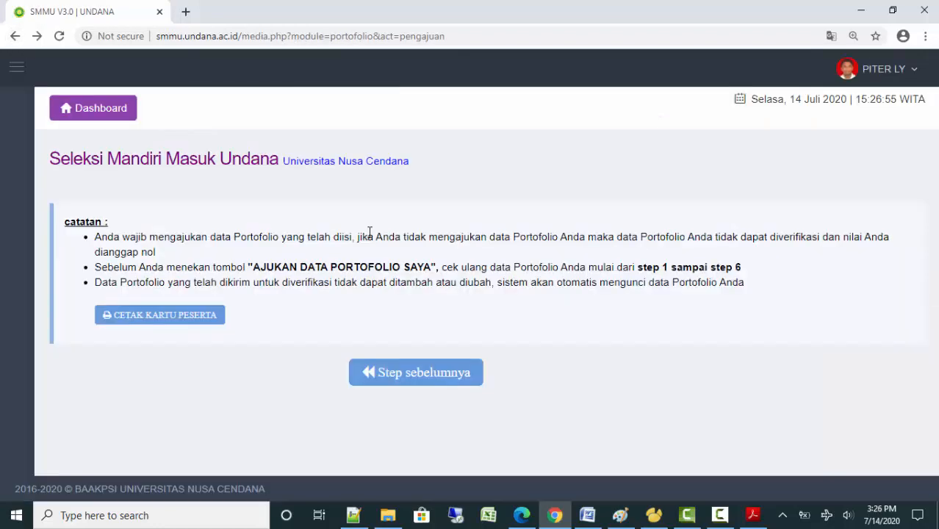
From the dashboard, reopen the SMMU 2020 participant number card, then return and dismiss the deadline notice
click(99, 115)
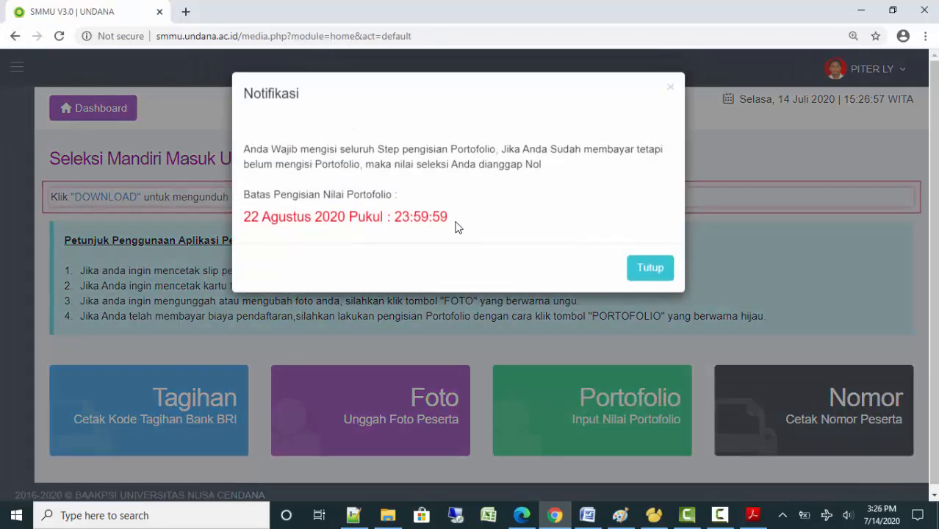
click(650, 269)
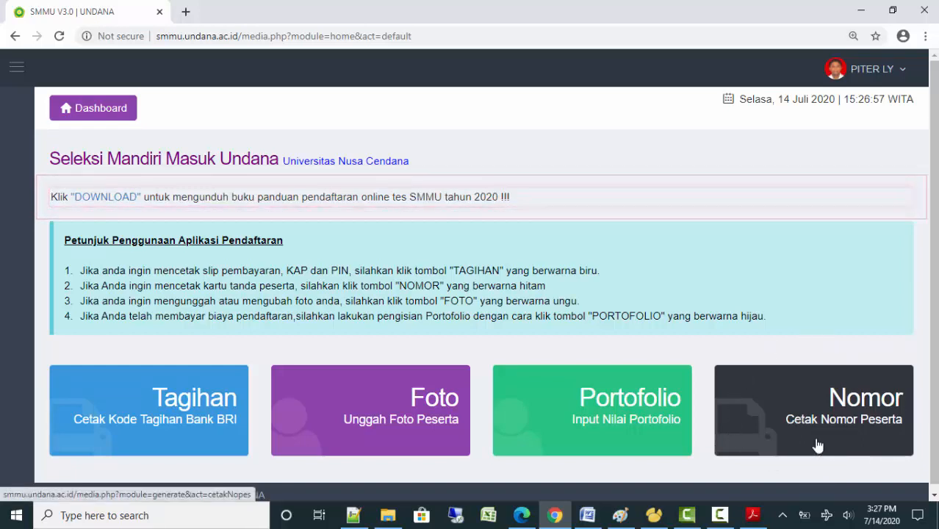
click(782, 386)
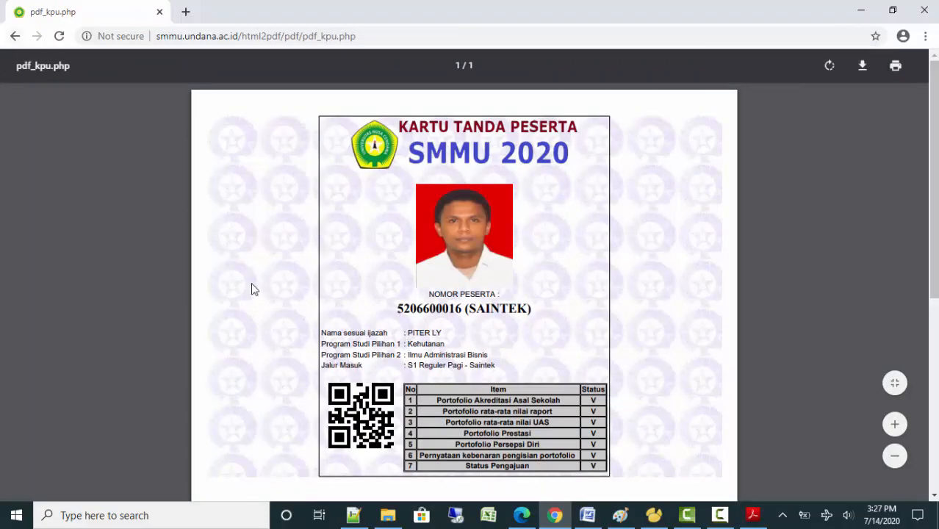
click(15, 36)
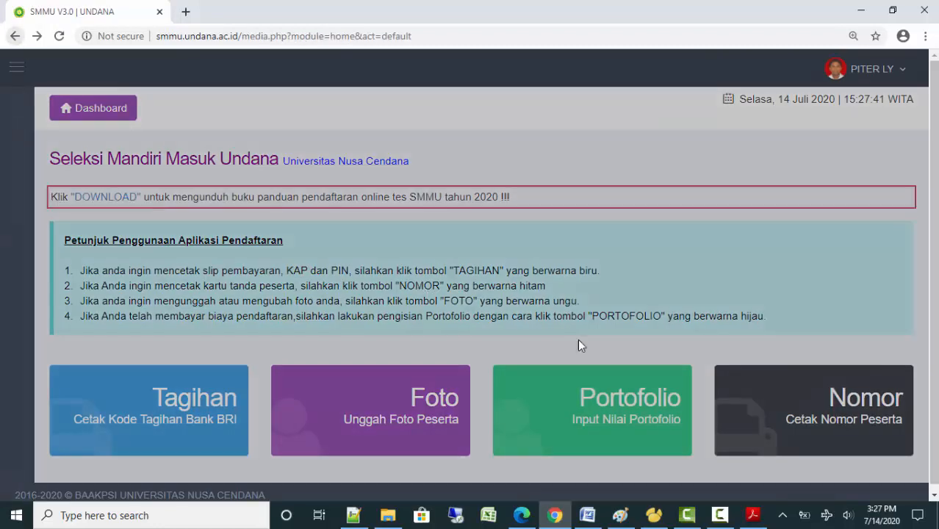
click(635, 273)
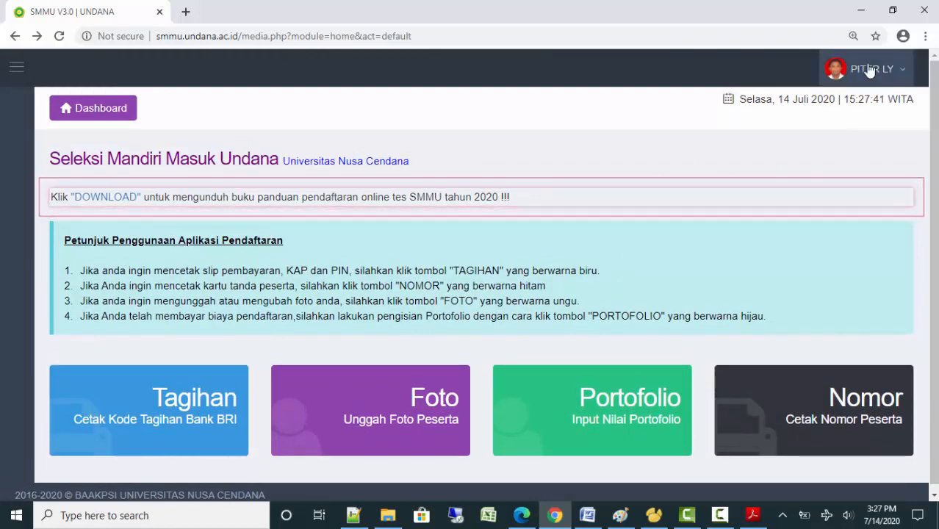
Log out via Keluar and browse down the public SMMU 2020 home page
click(838, 70)
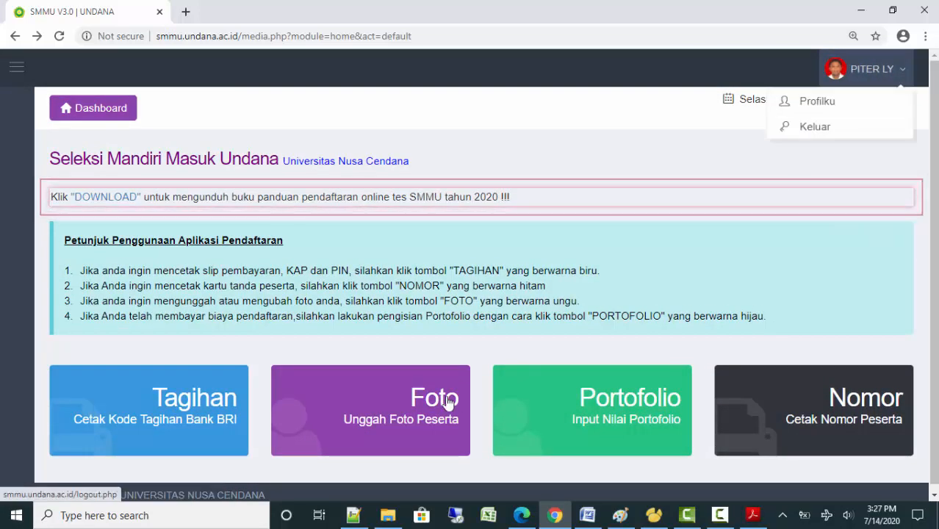
click(789, 126)
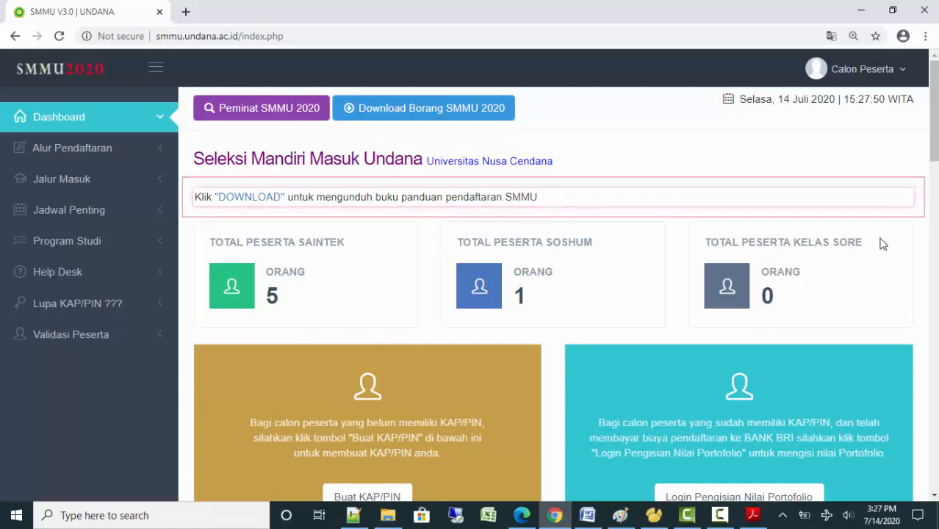
drag(935, 133, 932, 477)
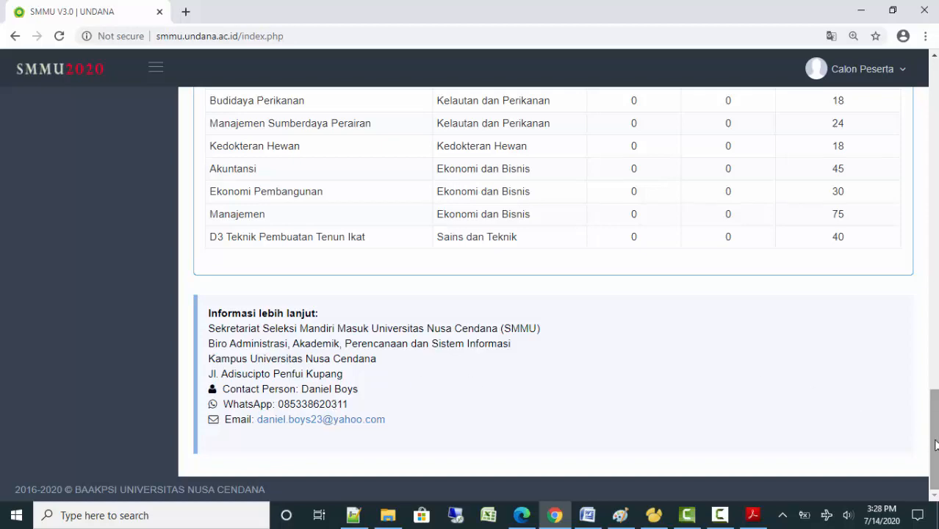
drag(933, 424, 877, 42)
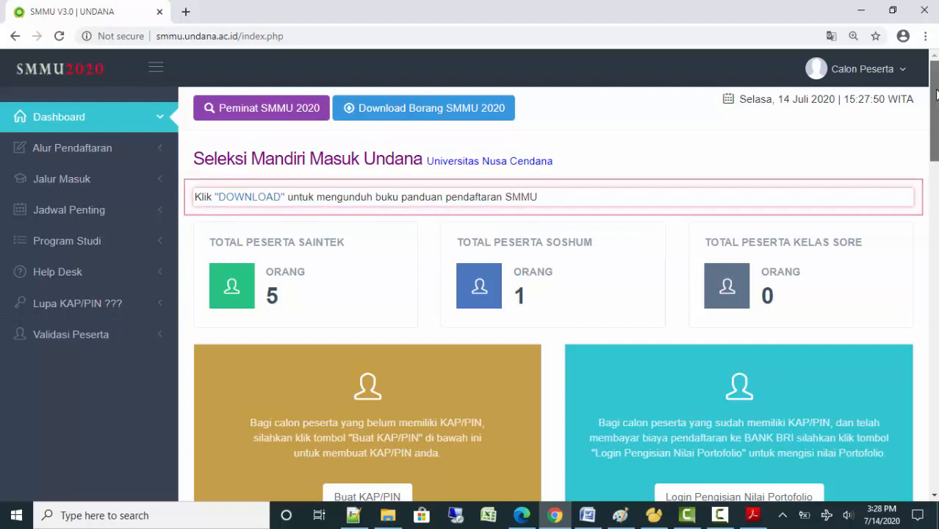
scroll(354, 161, down, 4)
drag(935, 170, 899, 61)
Briefly view the Validasi Peserta participant number validation page, then return to the home page
click(145, 335)
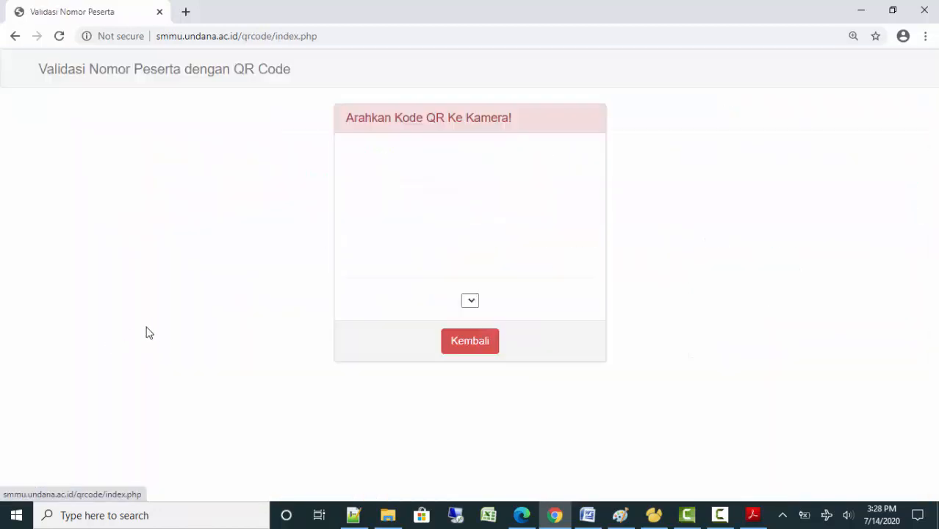
click(16, 36)
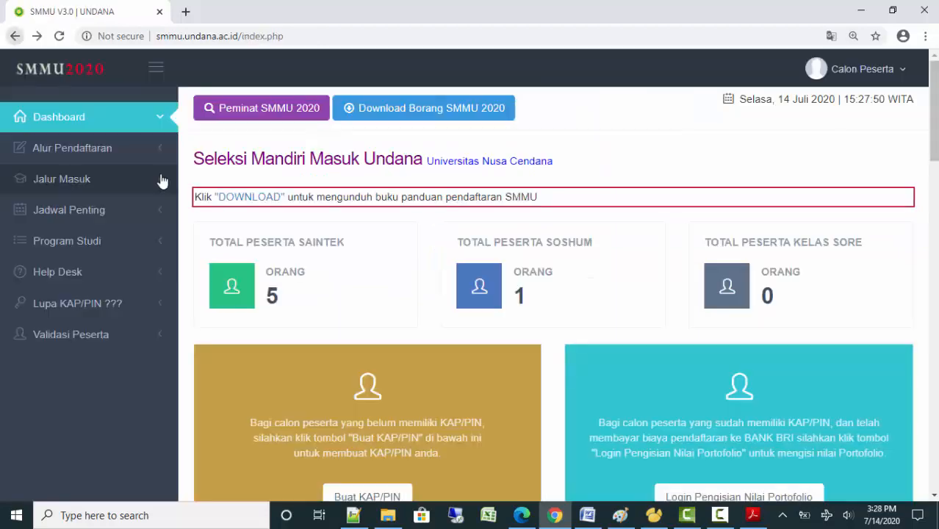
click(720, 518)
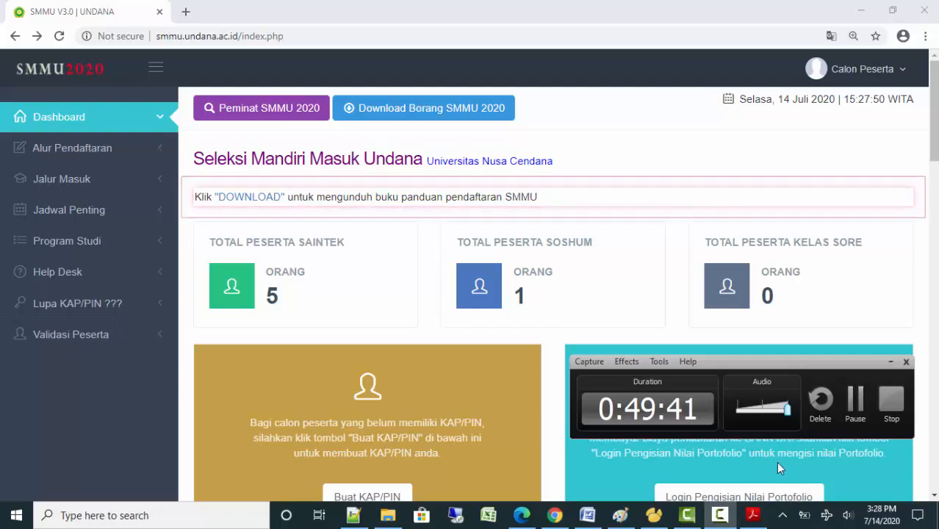